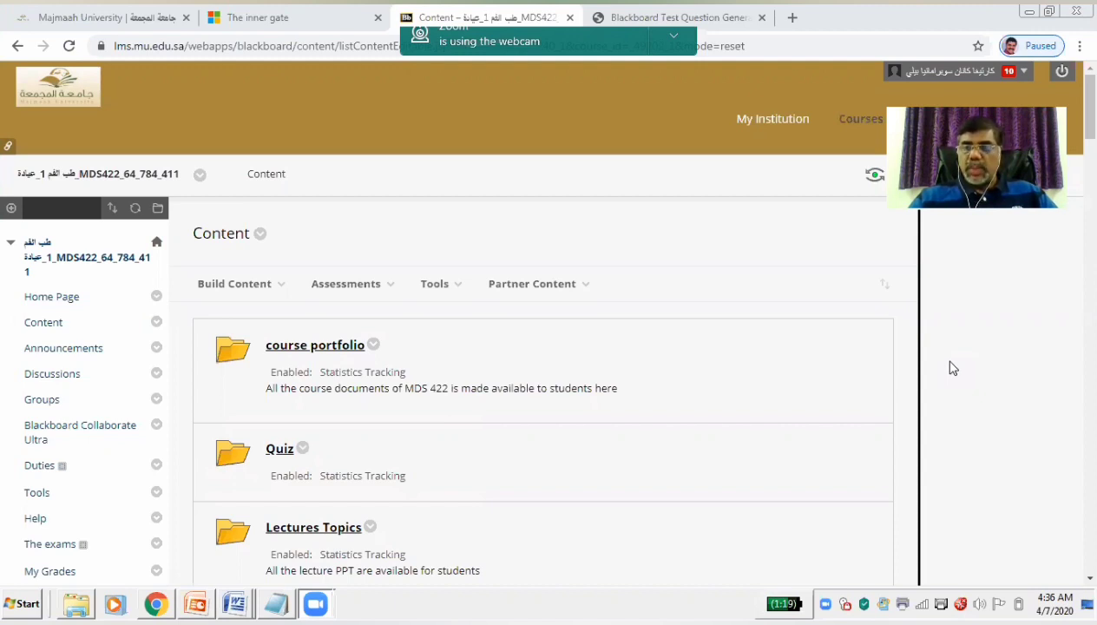
Start creating a new test from the assessments available in the course's Content area.
{"action": "left_click", "coordinate": [68, 299]}
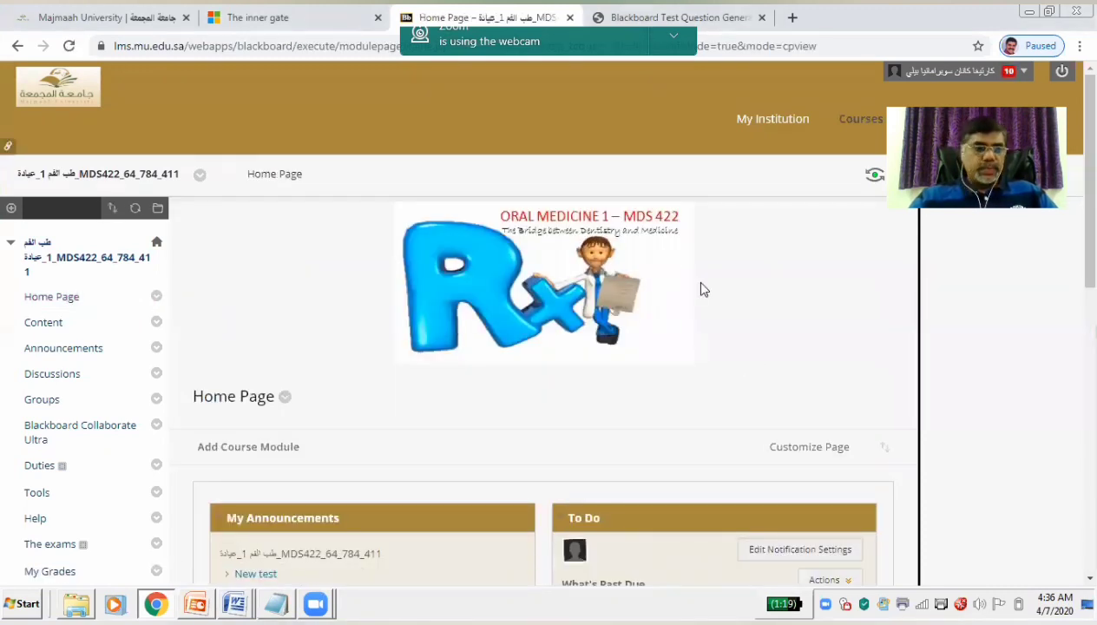
{"action": "left_click", "coordinate": [74, 324]}
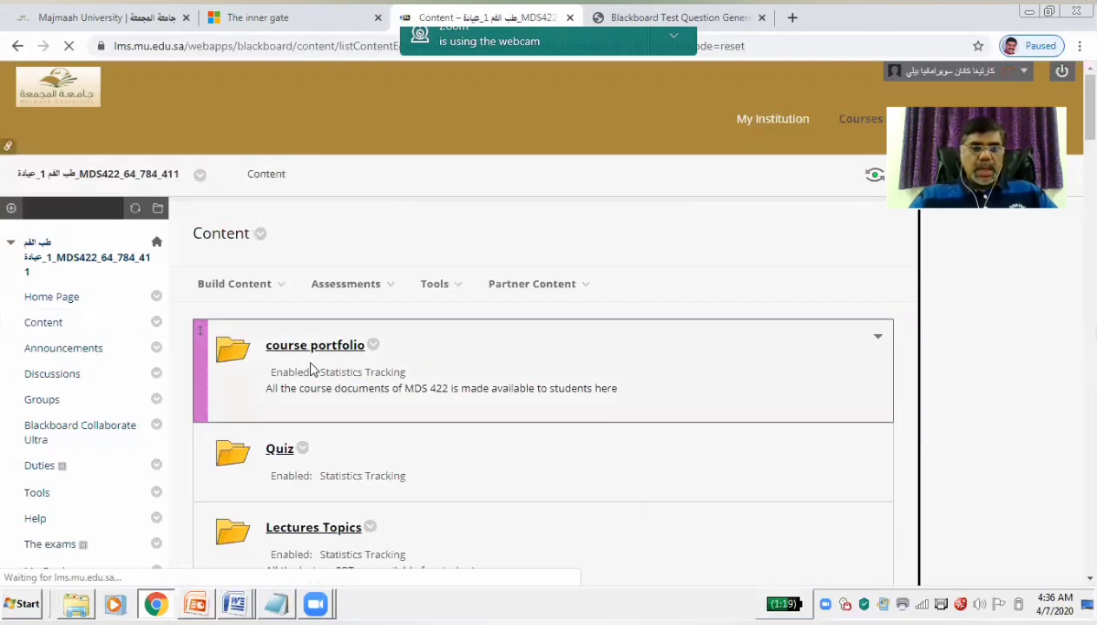
{"action": "left_click", "coordinate": [449, 285]}
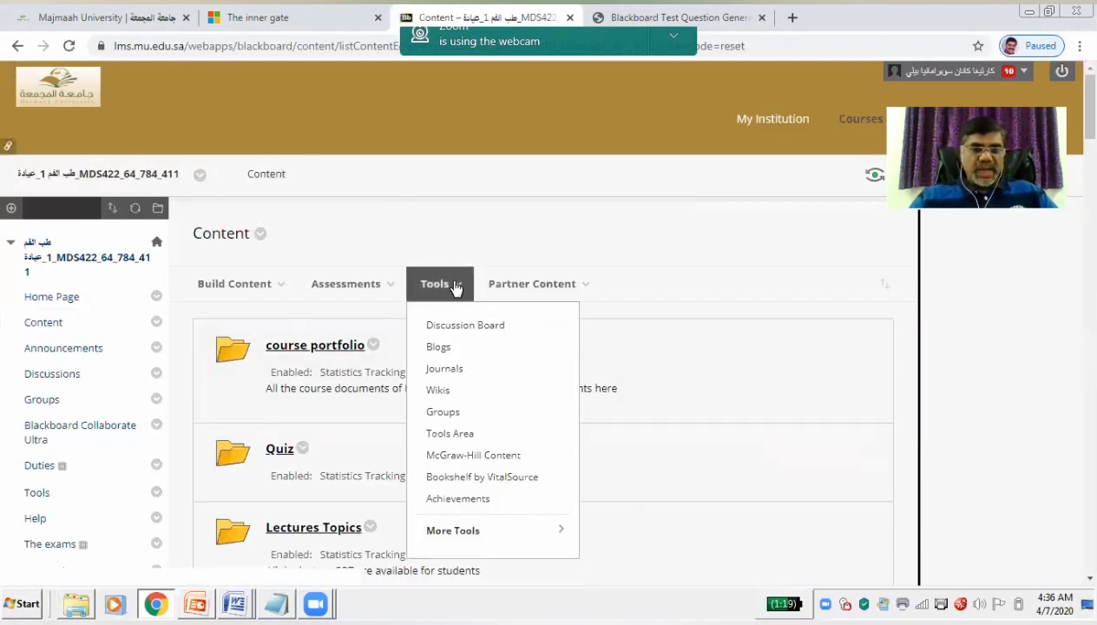
{"action": "left_click", "coordinate": [352, 282]}
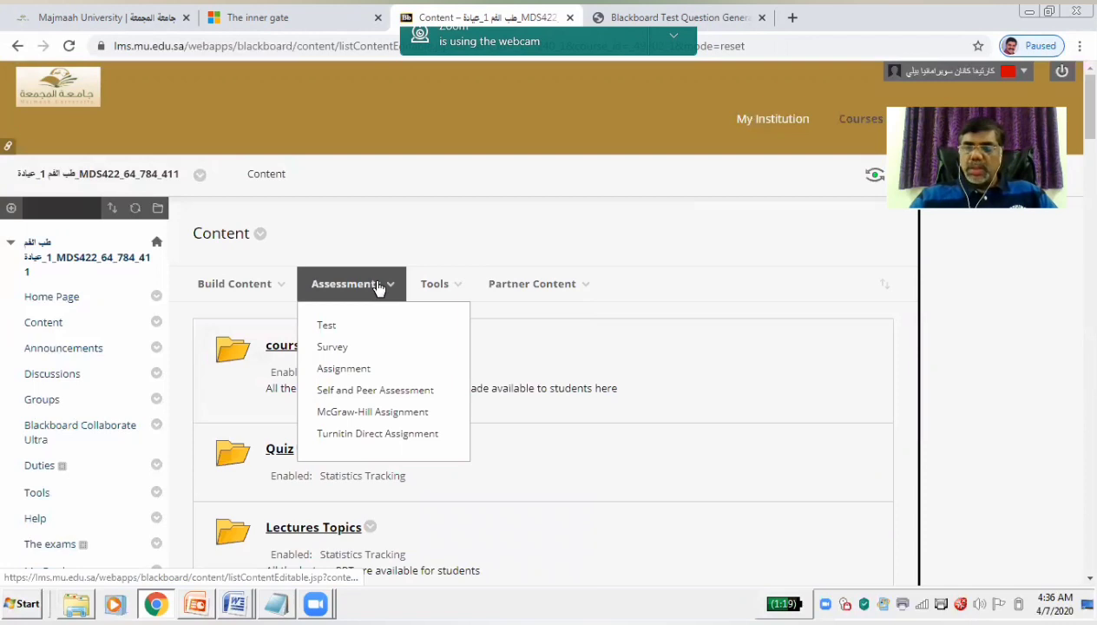
{"action": "left_click", "coordinate": [354, 331]}
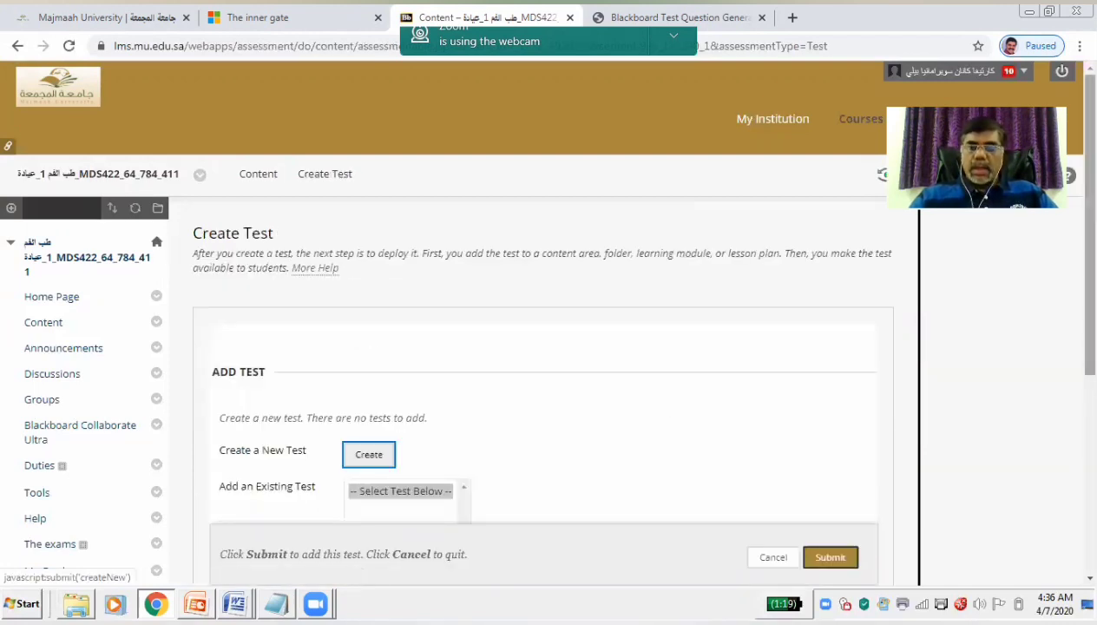
{"action": "left_click_drag", "start_coordinate": [1090, 286], "coordinate": [1090, 372]}
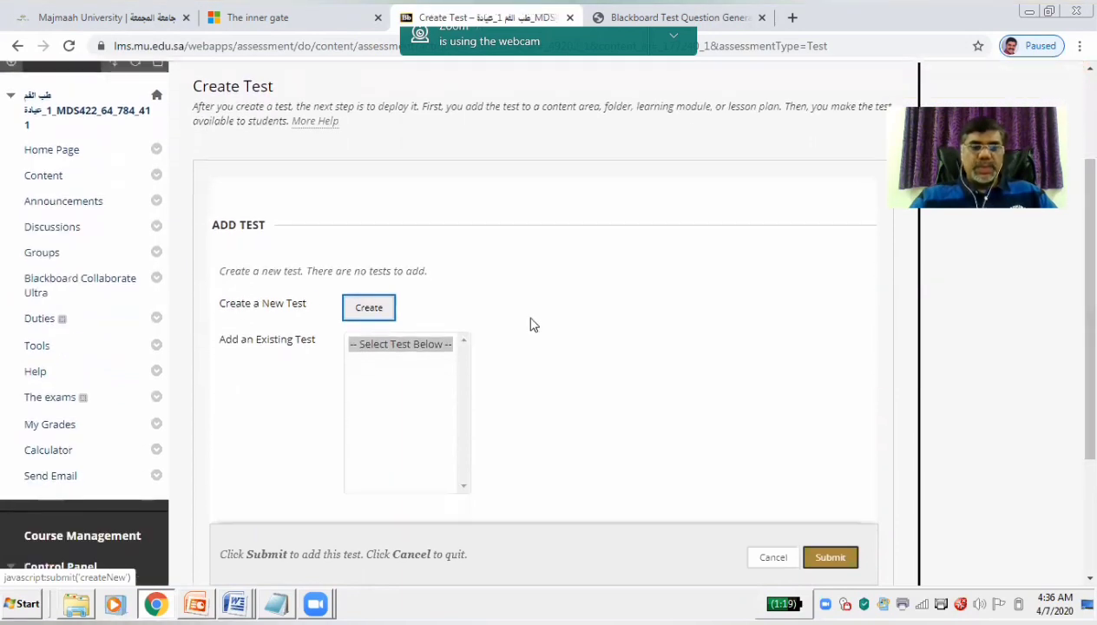
{"action": "left_click", "coordinate": [367, 311]}
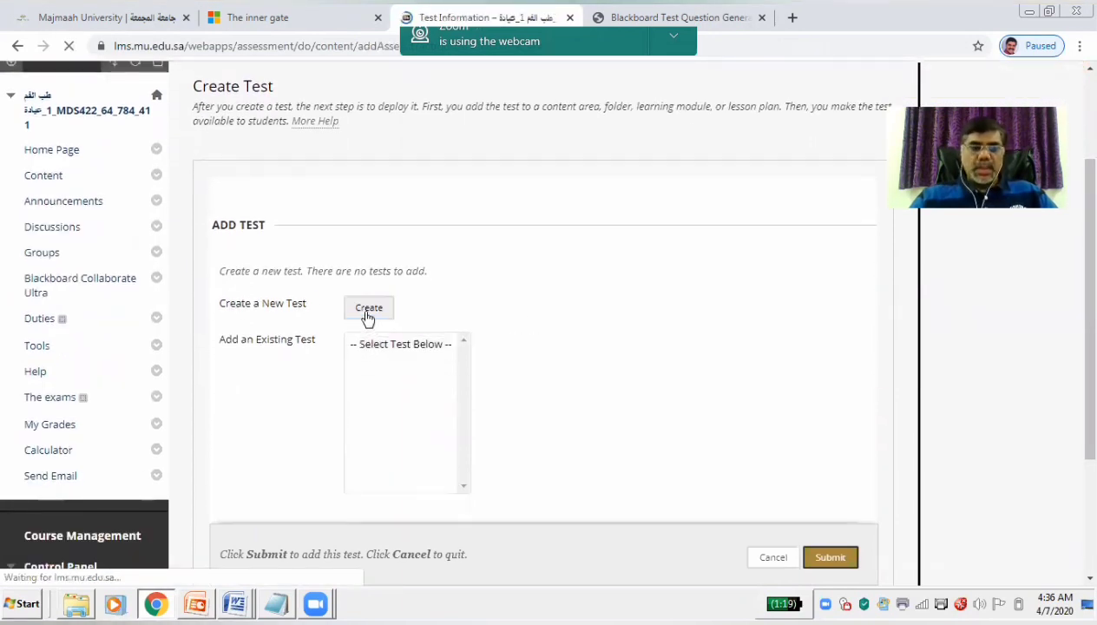
Name the test "True/False Test", leave its description and instructions empty, and submit the test information.
{"action": "left_click", "coordinate": [396, 422]}
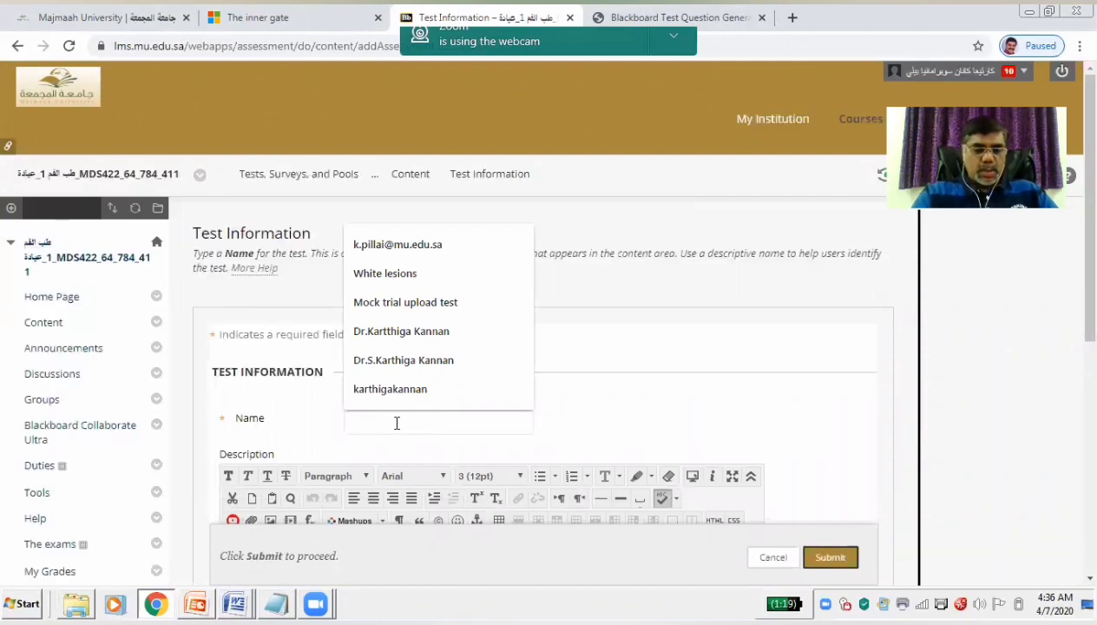
{"action": "type", "text": "Tru"}
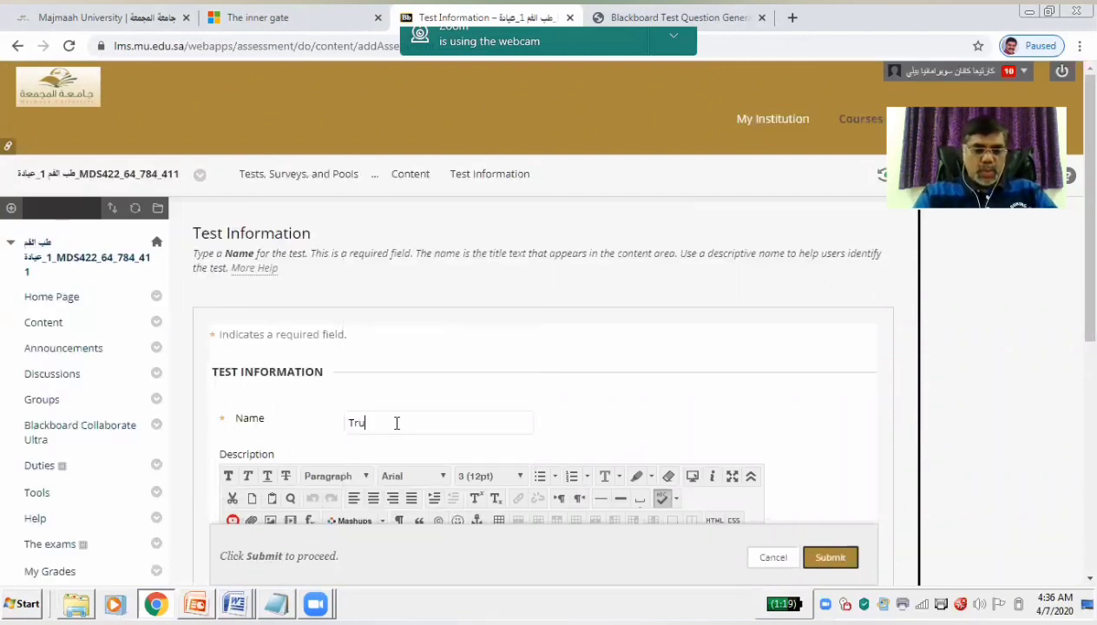
{"action": "type", "text": "e"}
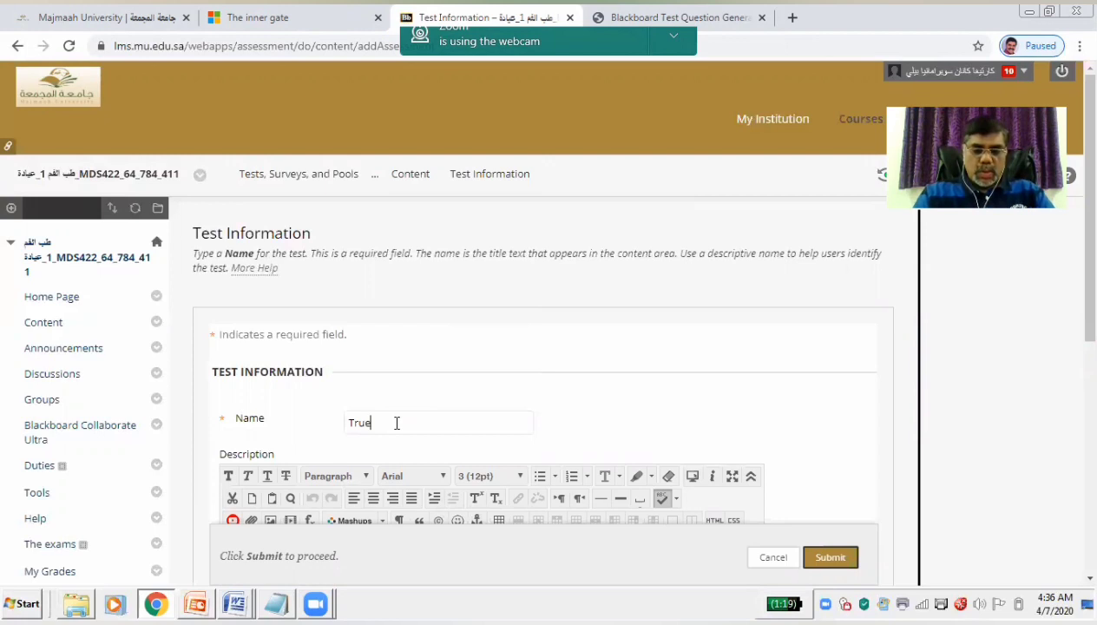
{"action": "type", "text": "/Fals"}
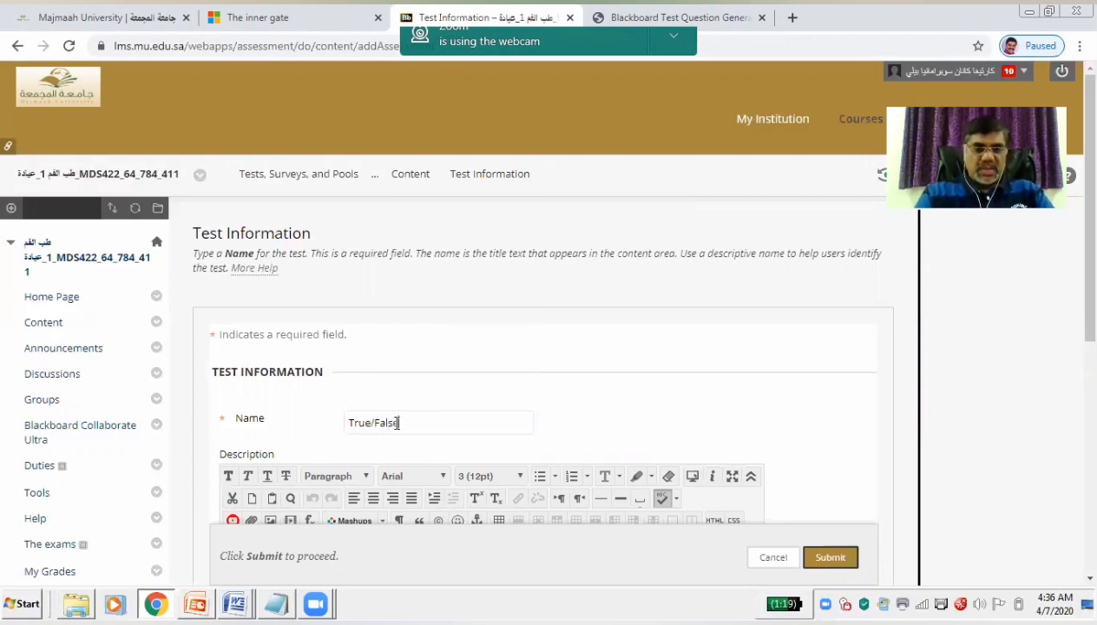
{"action": "type", "text": "e"}
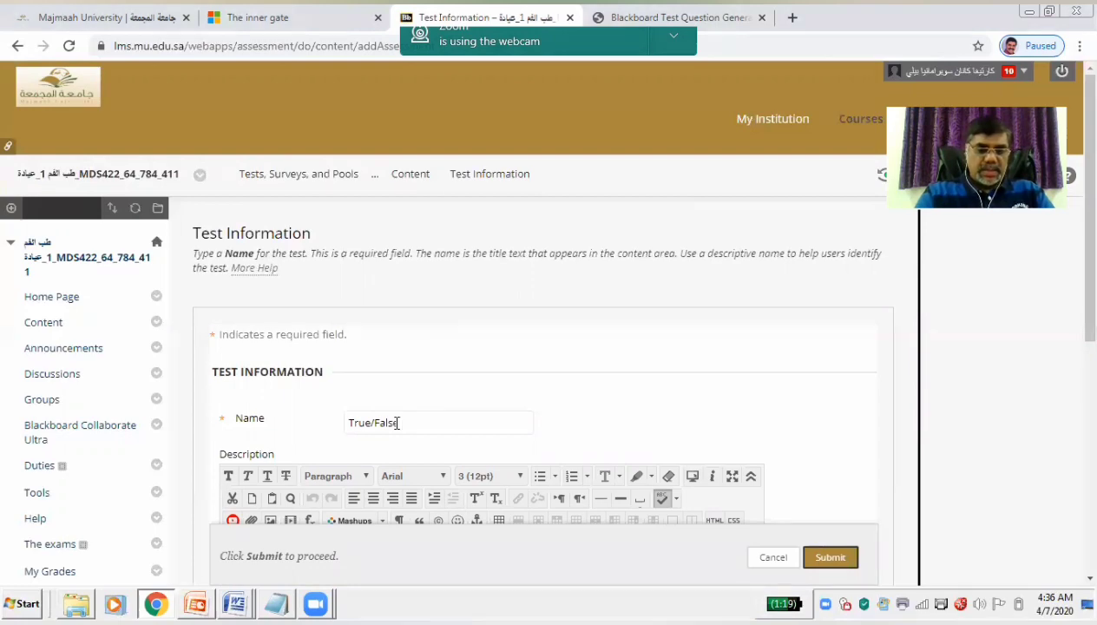
{"action": "type", "text": " Test"}
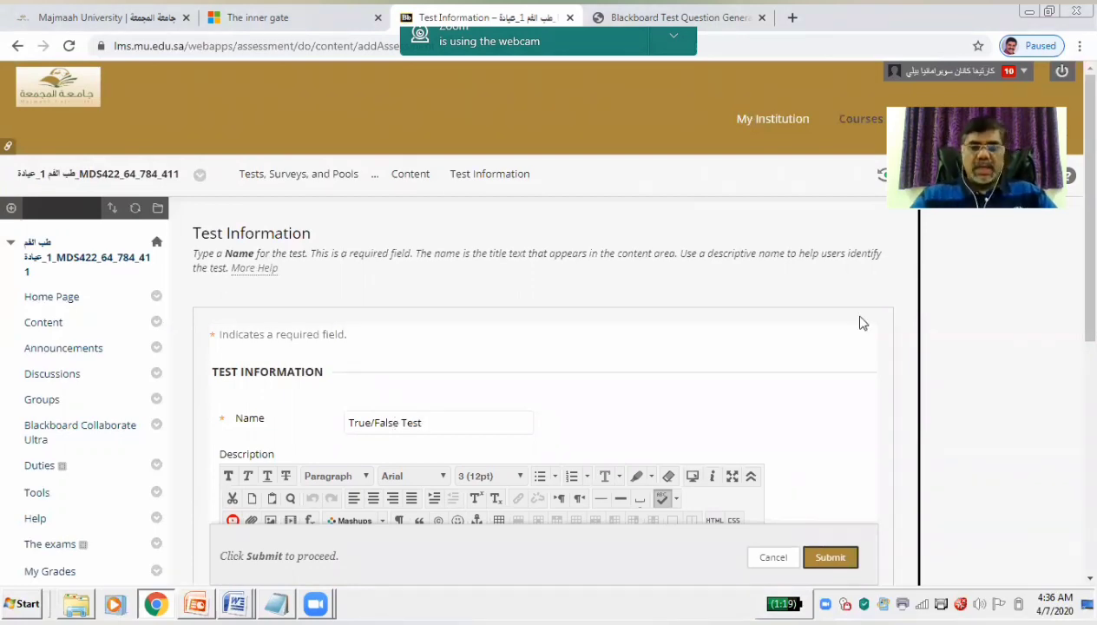
{"action": "scroll", "coordinate": [859, 322], "scroll_direction": "down", "scroll_amount": 2}
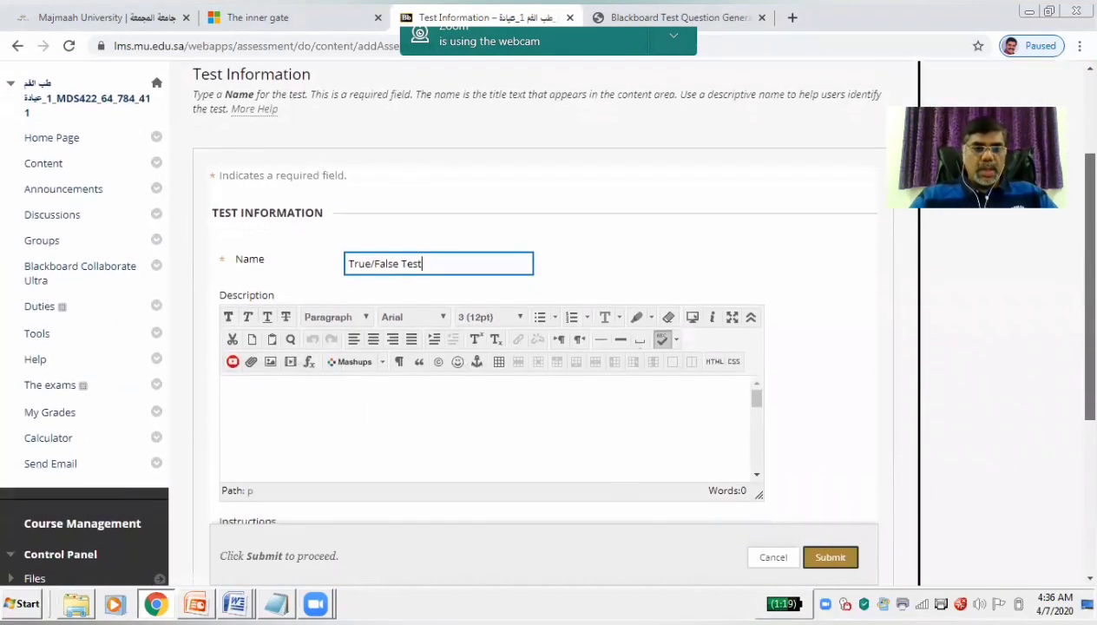
{"action": "scroll", "coordinate": [538, 347], "scroll_direction": "down", "scroll_amount": 1}
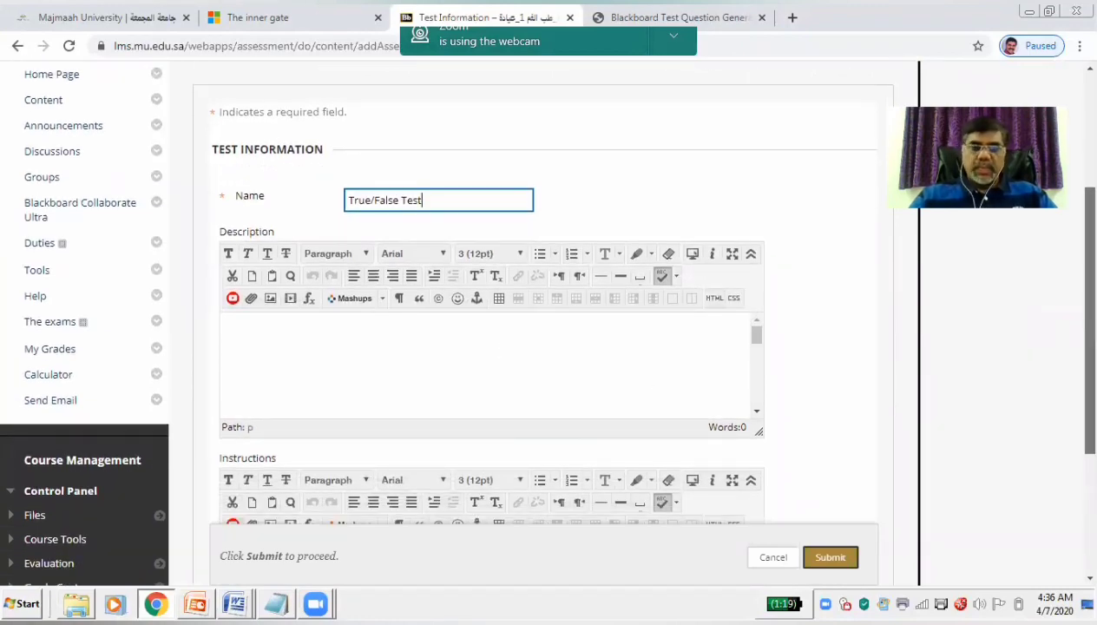
{"action": "scroll", "coordinate": [502, 351], "scroll_direction": "down", "scroll_amount": 2}
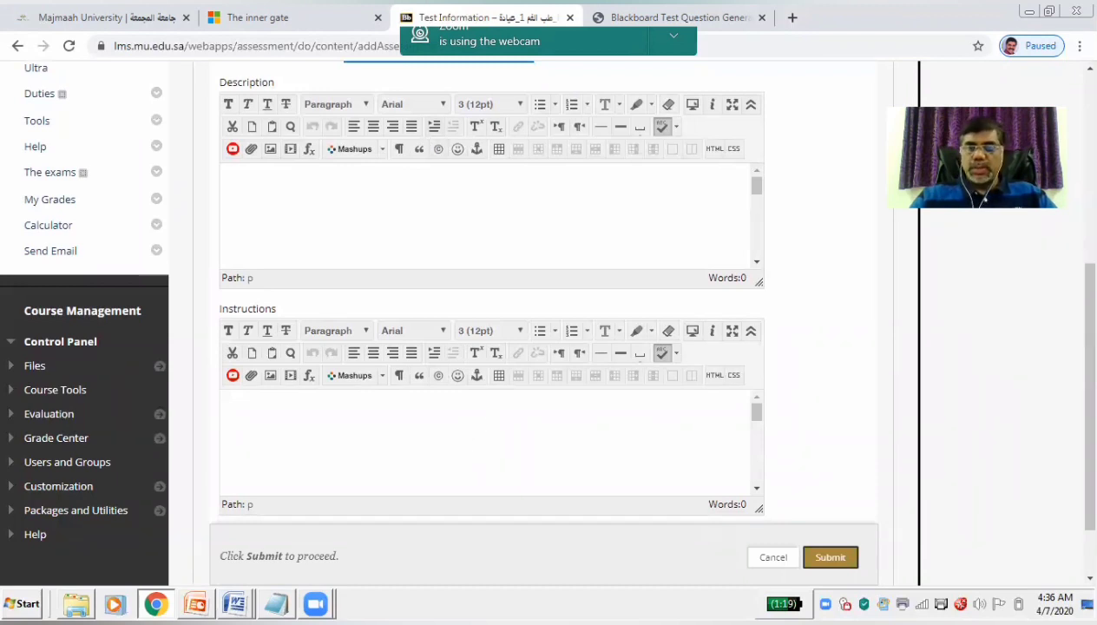
{"action": "scroll", "coordinate": [486, 442], "scroll_direction": "down", "scroll_amount": 1}
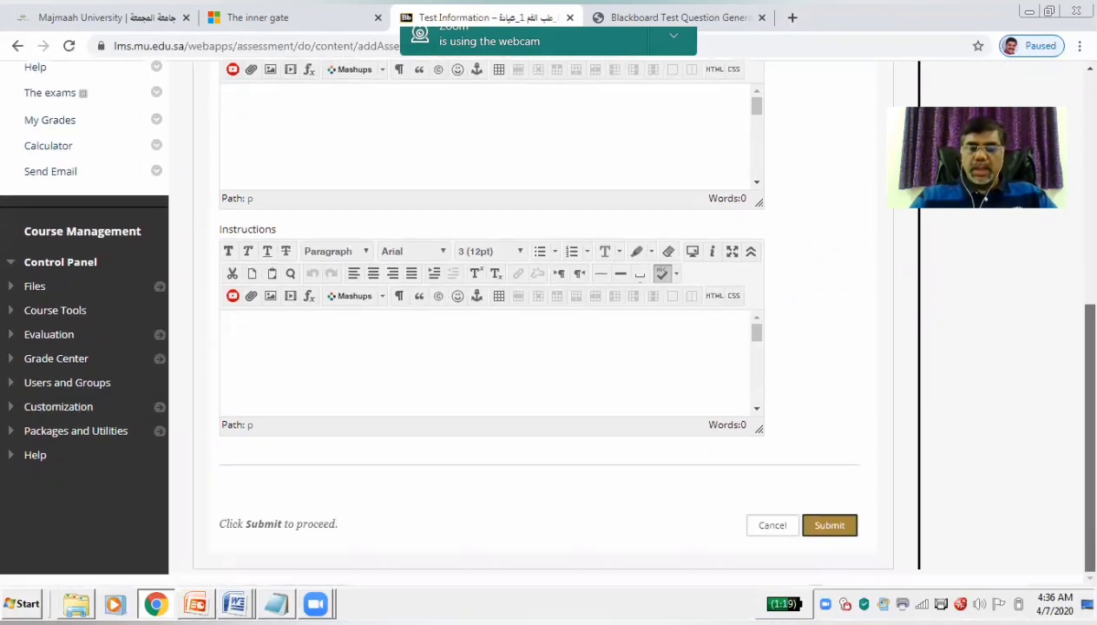
{"action": "left_click", "coordinate": [831, 526]}
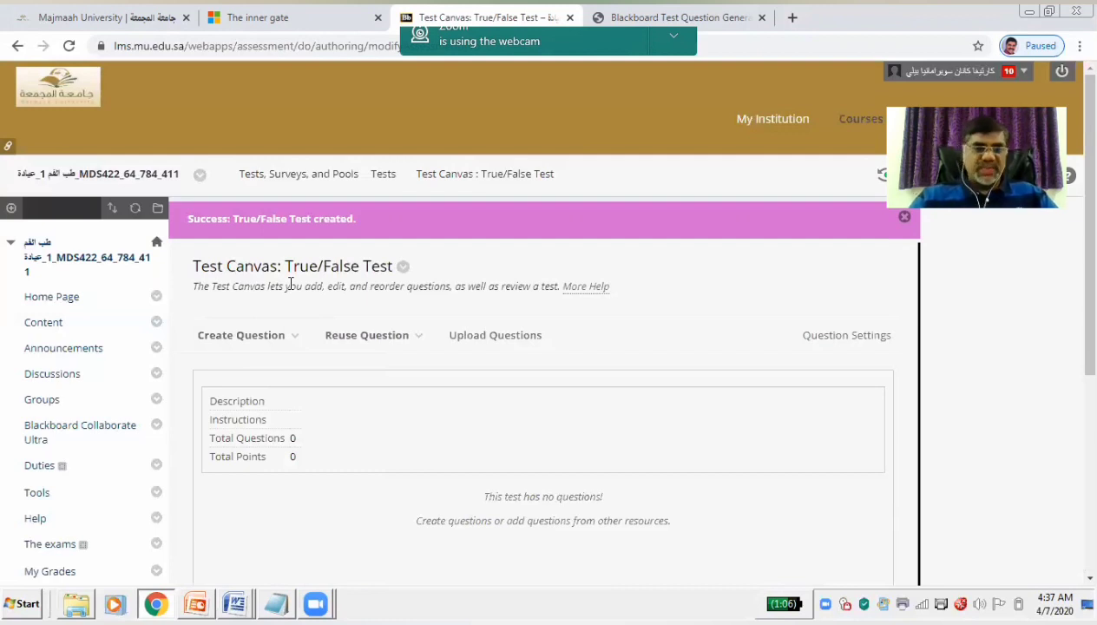
Create a new question of the True/False type on the test canvas.
{"action": "left_click", "coordinate": [282, 336]}
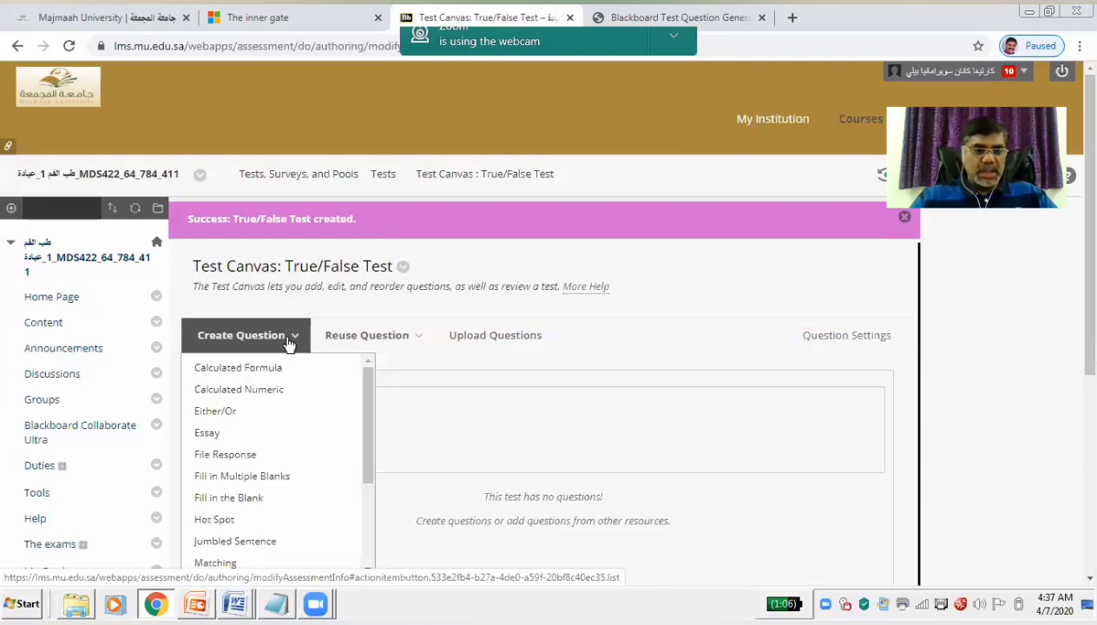
{"action": "left_click", "coordinate": [356, 391]}
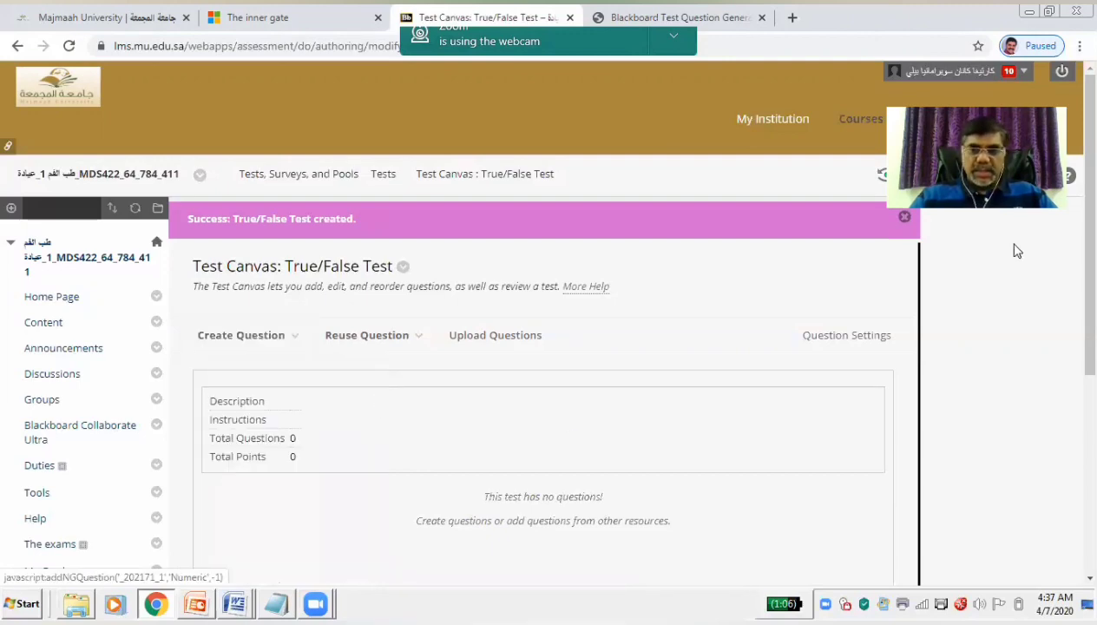
{"action": "scroll", "coordinate": [1076, 260], "scroll_direction": "down", "scroll_amount": 2}
{"action": "left_click", "coordinate": [286, 206]}
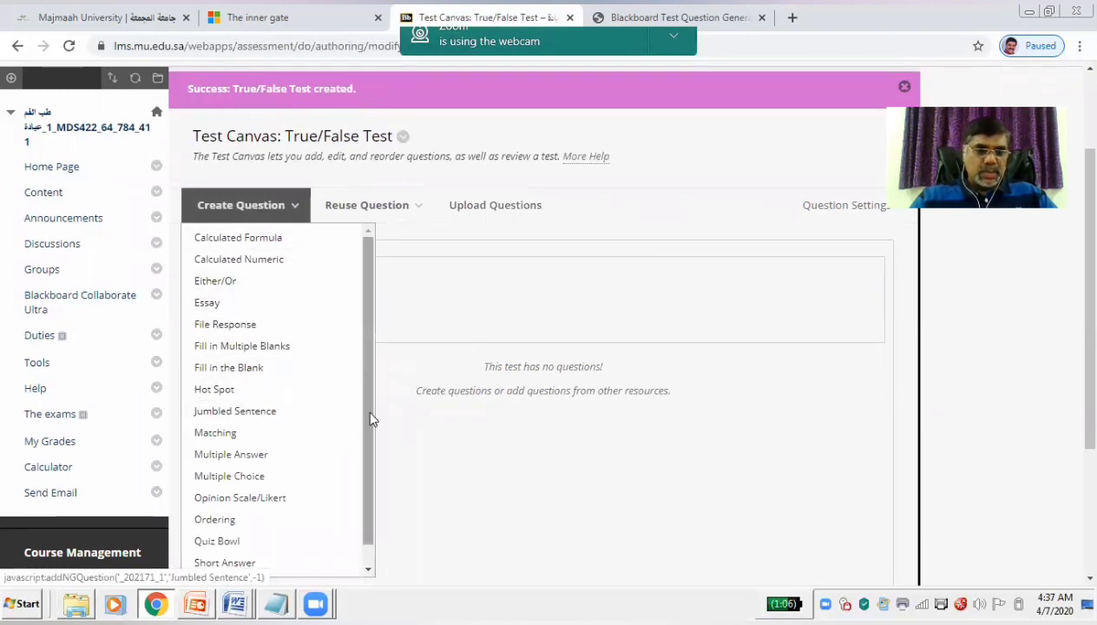
{"action": "scroll", "coordinate": [371, 442], "scroll_direction": "down", "scroll_amount": 1}
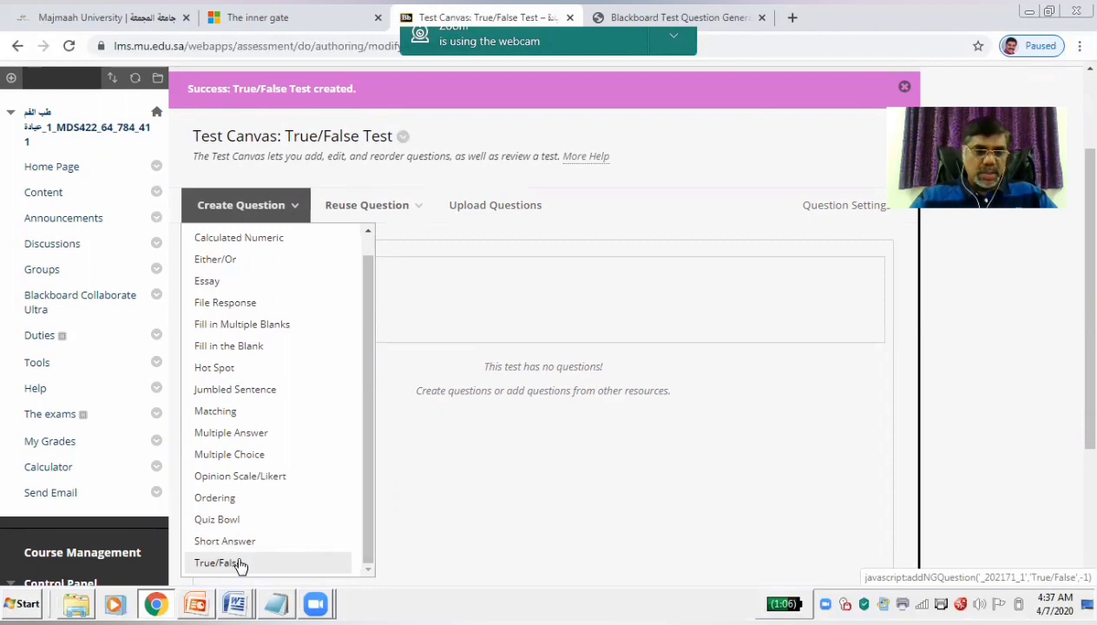
{"action": "left_click", "coordinate": [218, 562]}
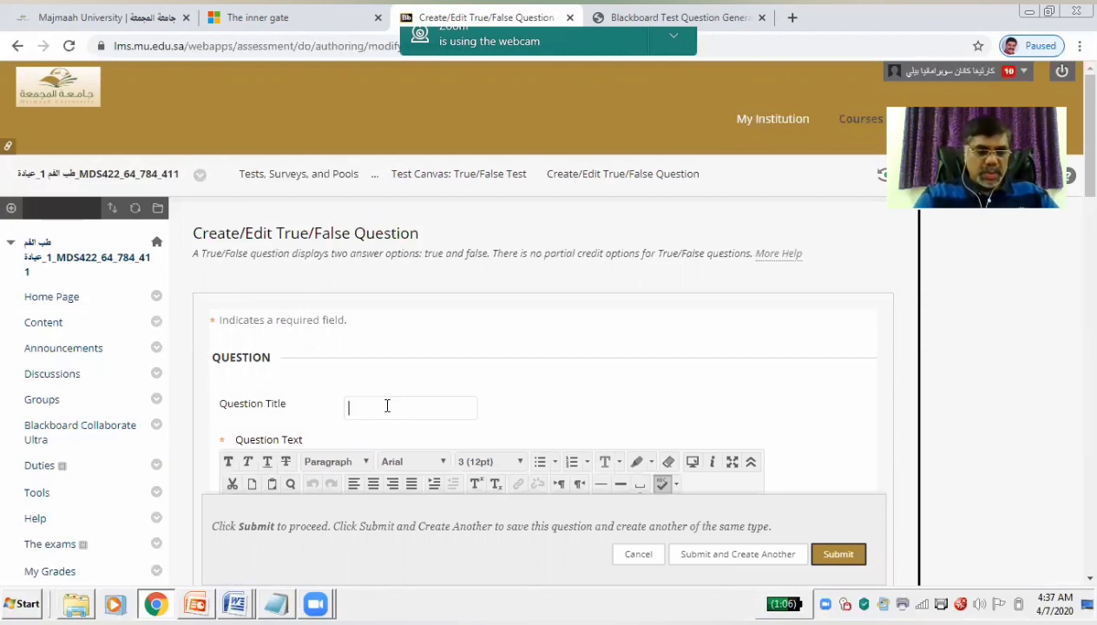
Set the question title to Q1.
{"action": "type", "text": "Q"}
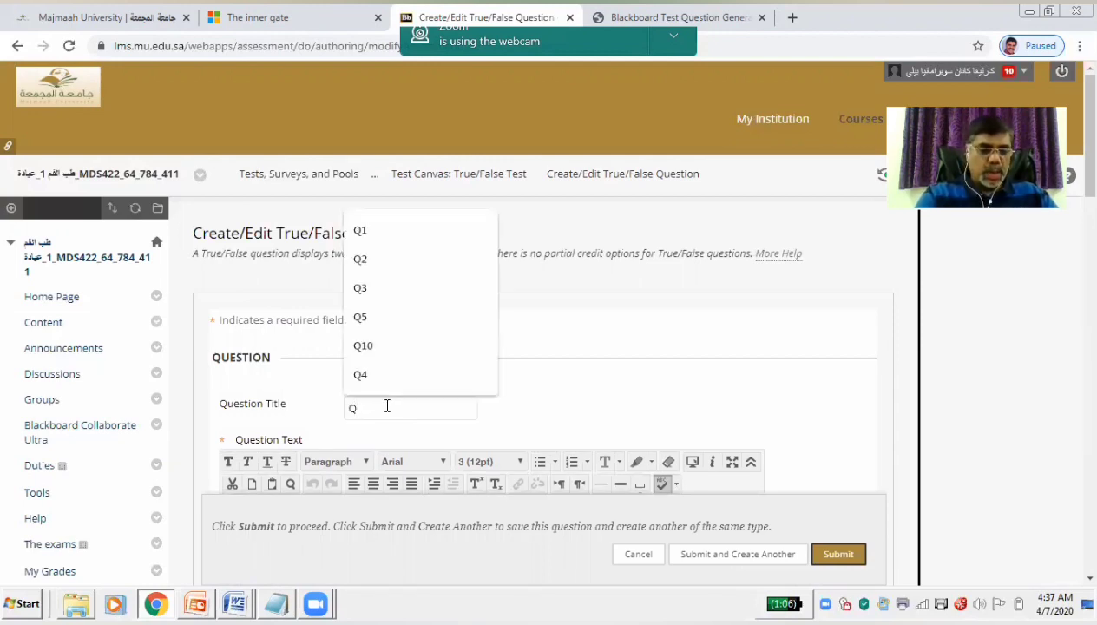
{"action": "type", "text": "1"}
{"action": "left_click", "coordinate": [666, 397]}
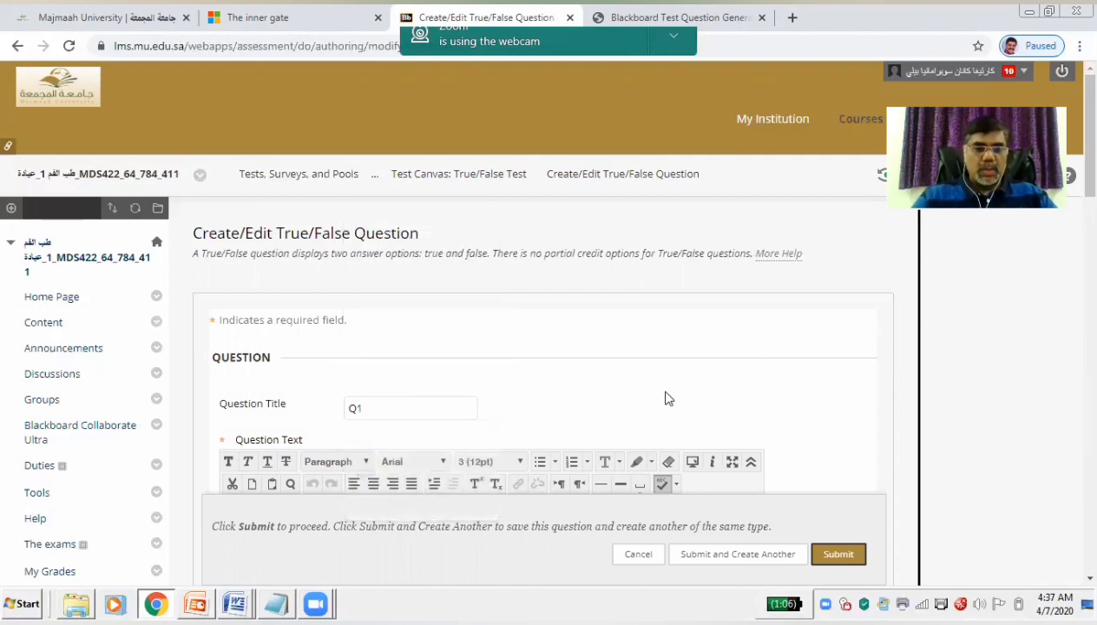
Copy question 1 on increased epithelium thickness, including its True and False options, from Document1 in Microsoft Word into the Blackboard question text.
{"action": "scroll", "coordinate": [666, 397], "scroll_direction": "down", "scroll_amount": 4}
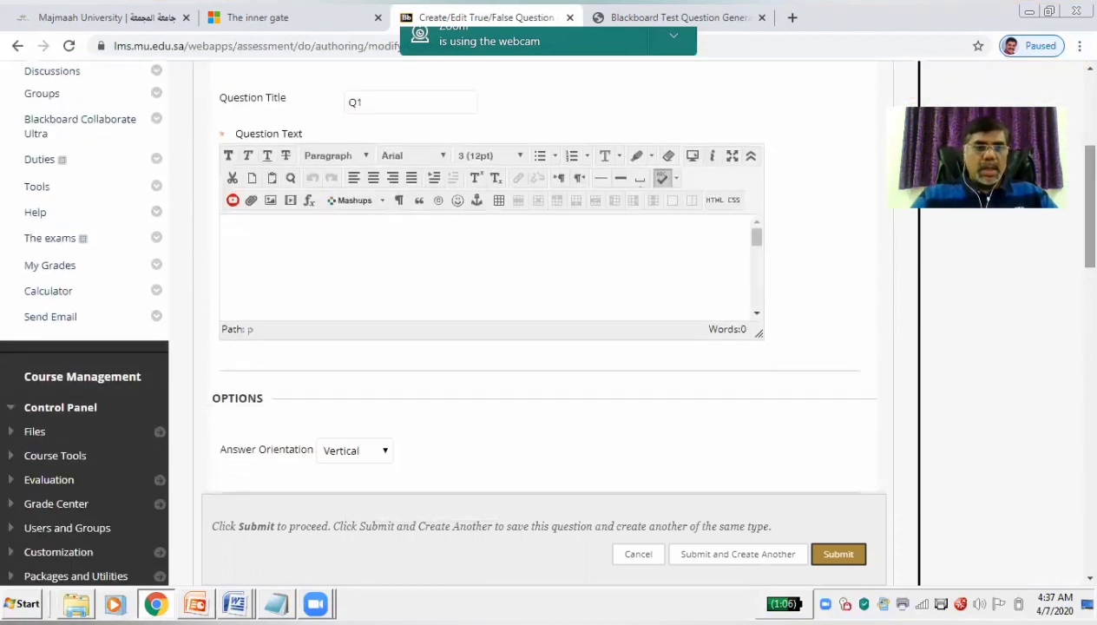
{"action": "left_click", "coordinate": [276, 249]}
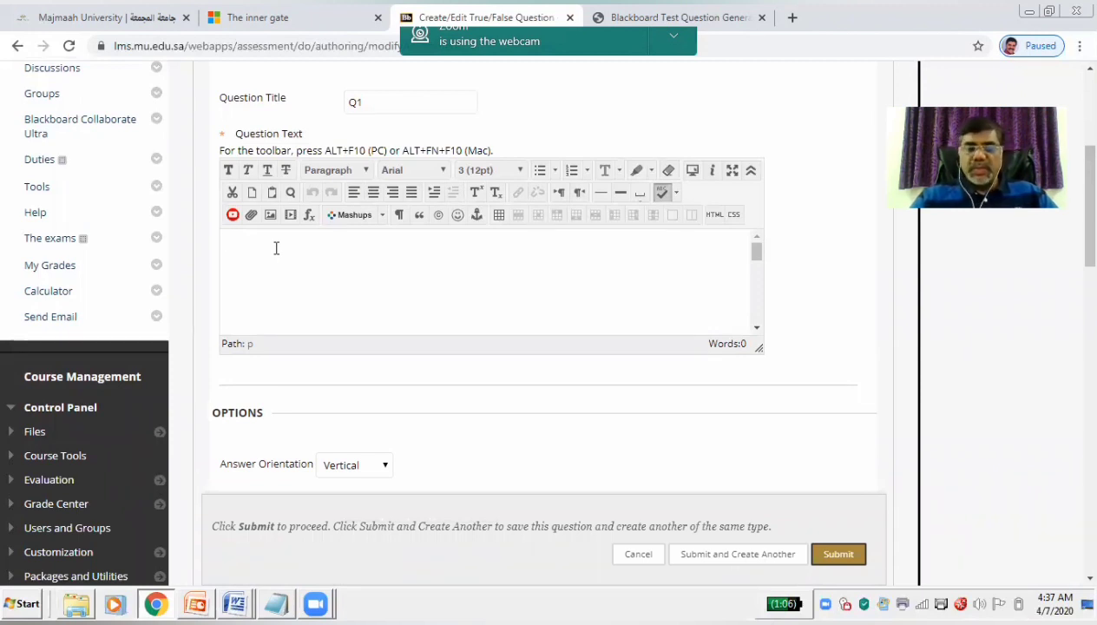
{"action": "mouse_move", "coordinate": [237, 603]}
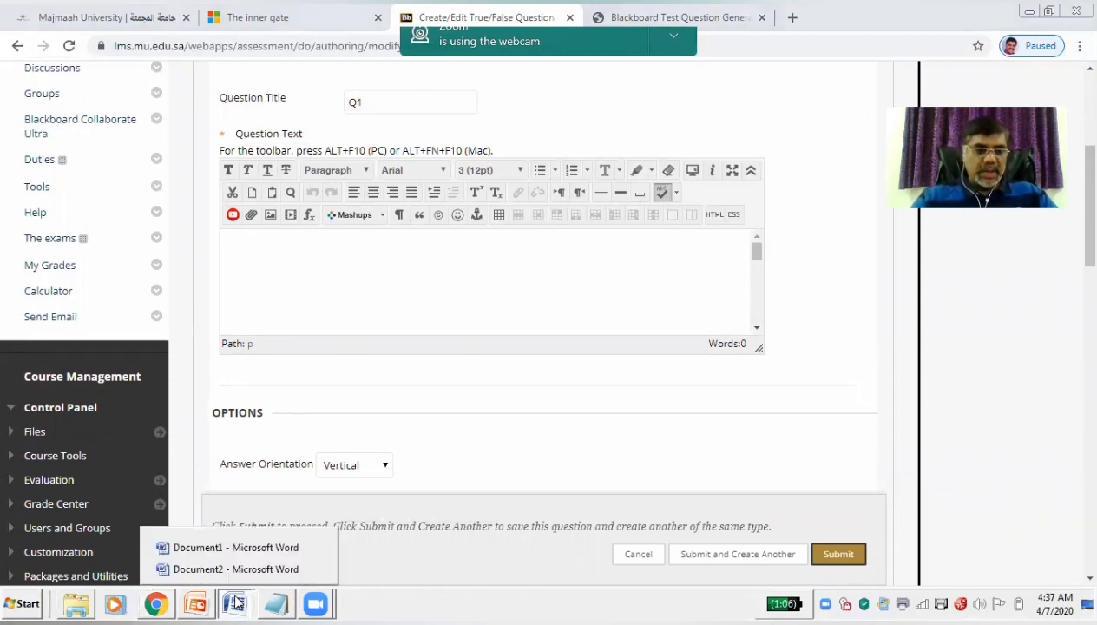
{"action": "left_click", "coordinate": [227, 549]}
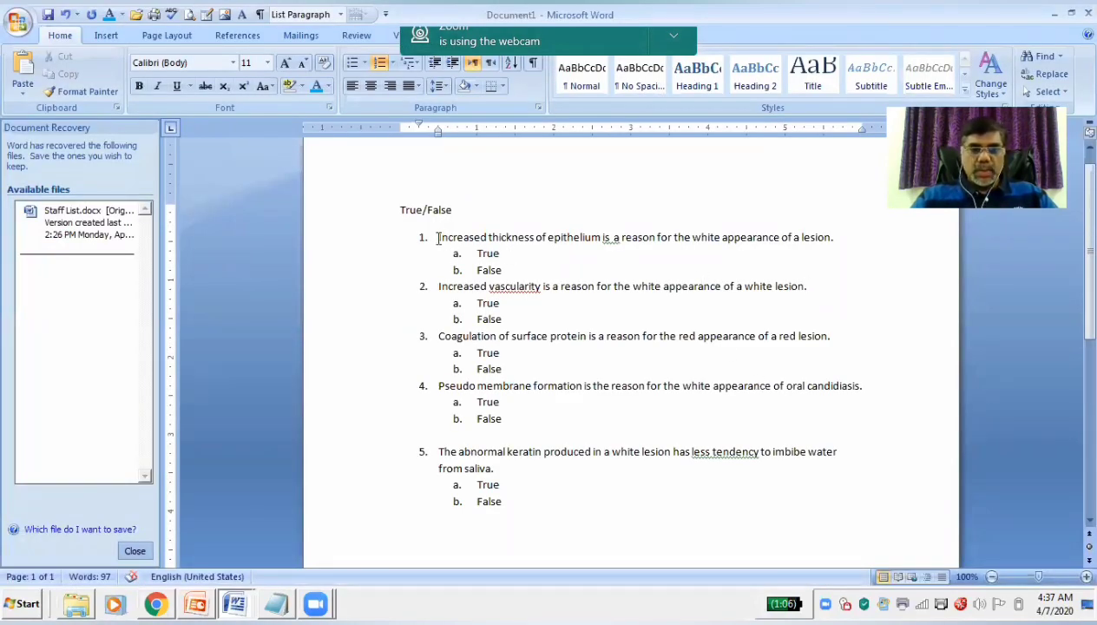
{"action": "left_click_drag", "start_coordinate": [438, 237], "coordinate": [513, 276]}
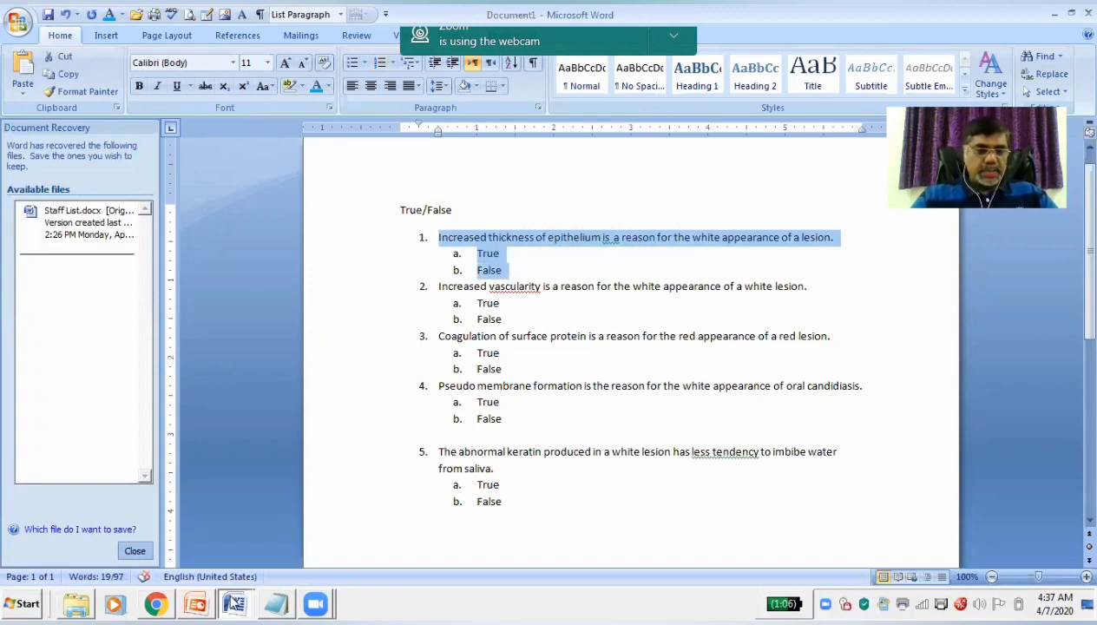
{"action": "left_click", "coordinate": [155, 604]}
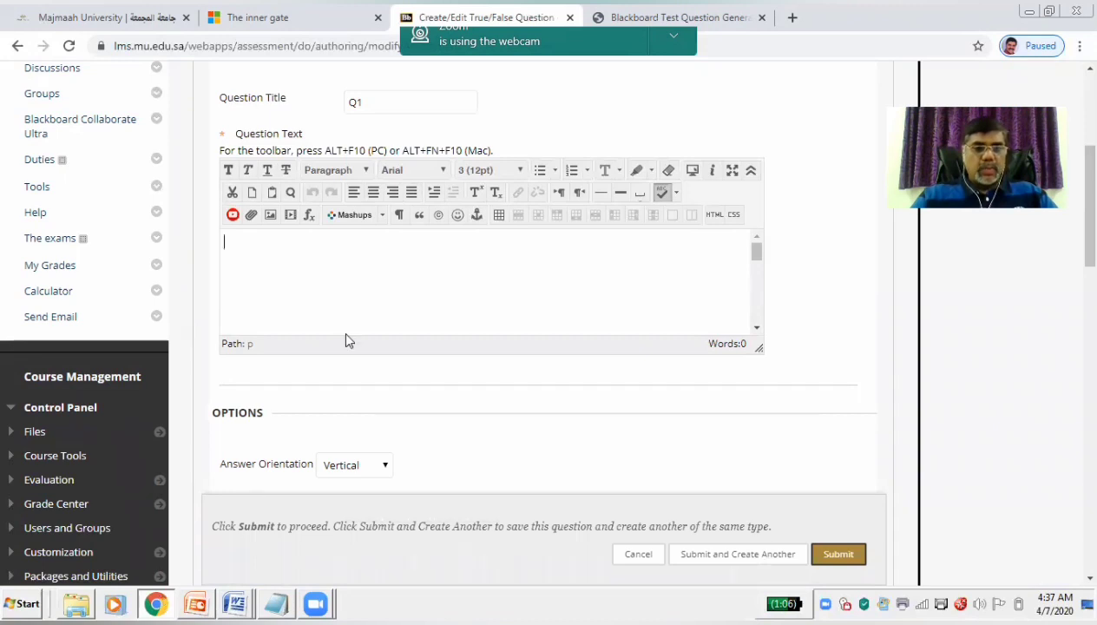
{"action": "type", "text": "1. Increased thickness of epithelium is  a reason for the white appearance of a lesion. a. True b. False"}
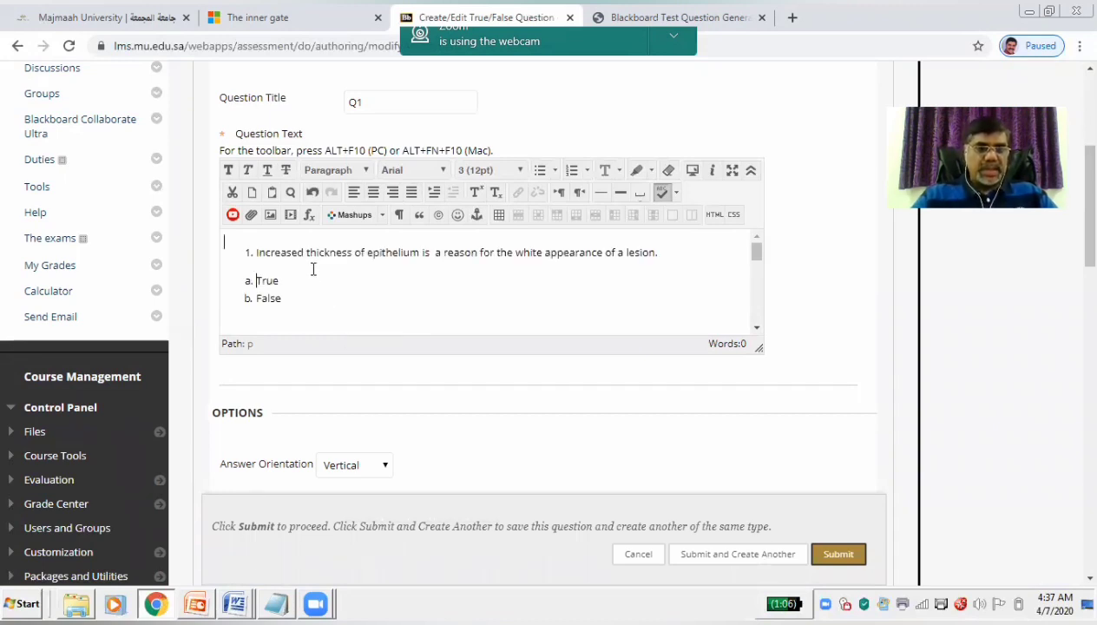
Delete the True and False options and the leftover empty list item below the statement in the question text.
{"action": "left_click", "coordinate": [259, 254]}
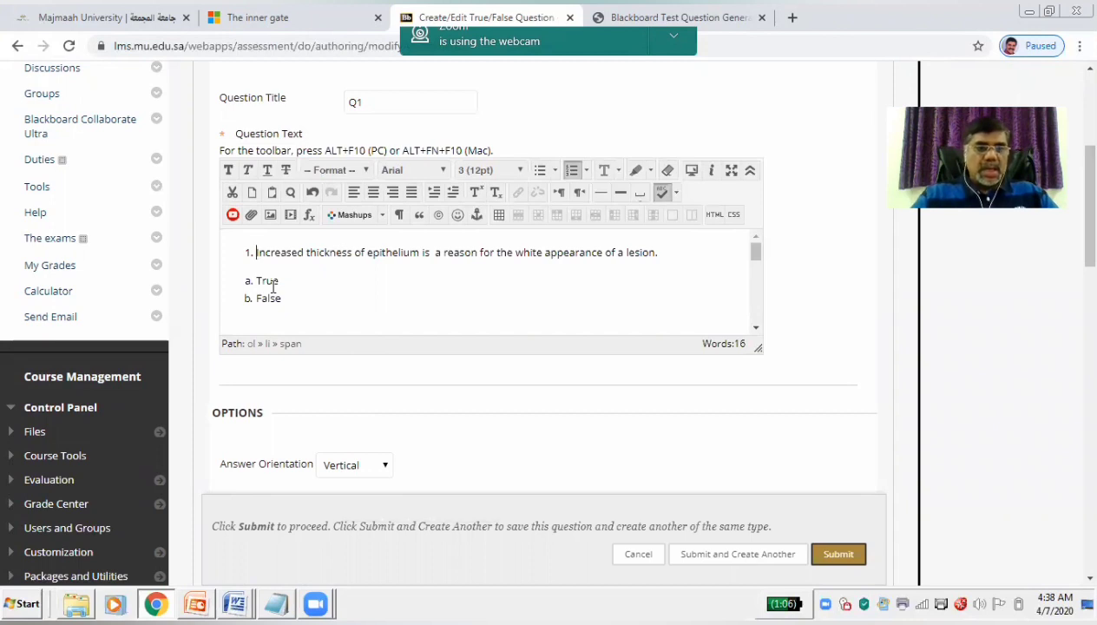
{"action": "left_click_drag", "start_coordinate": [241, 274], "coordinate": [308, 297]}
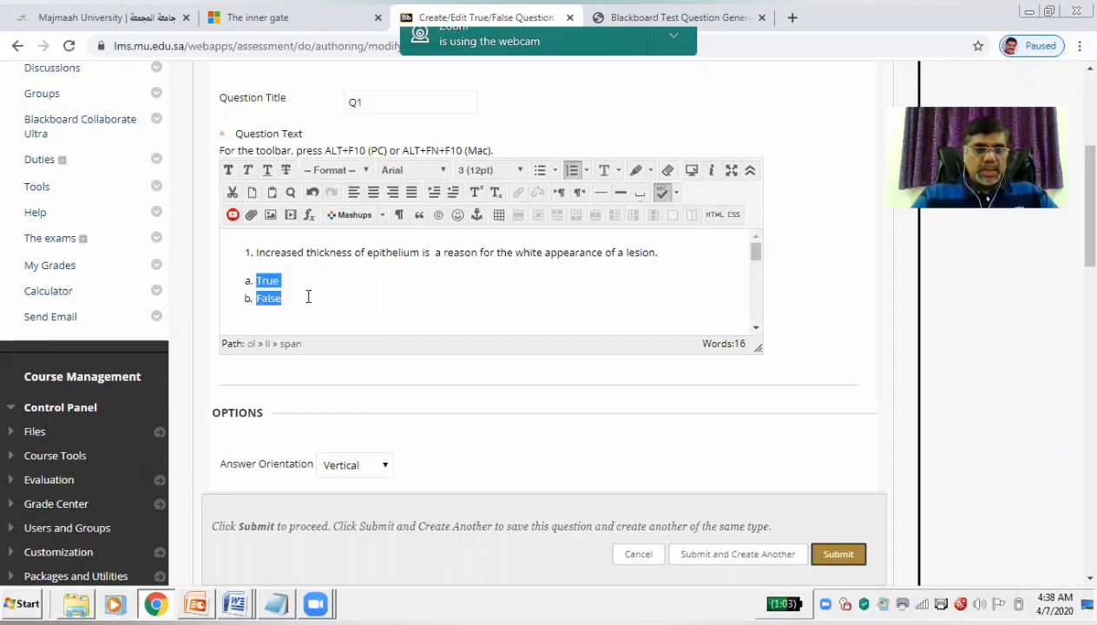
{"action": "key", "text": "BackSpace"}
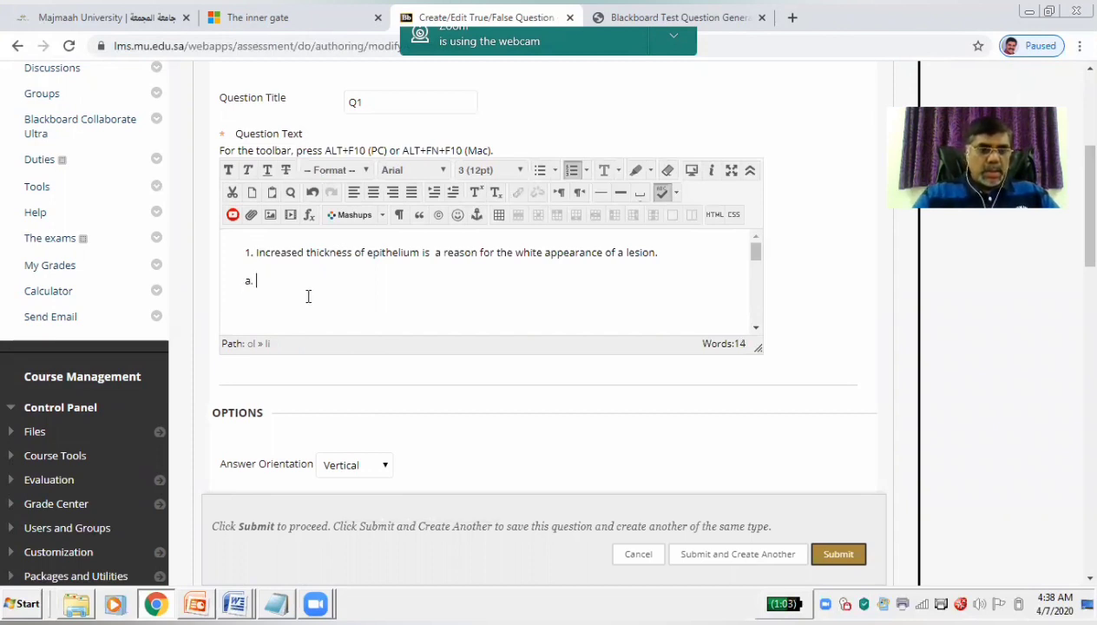
{"action": "key", "text": "BackSpace"}
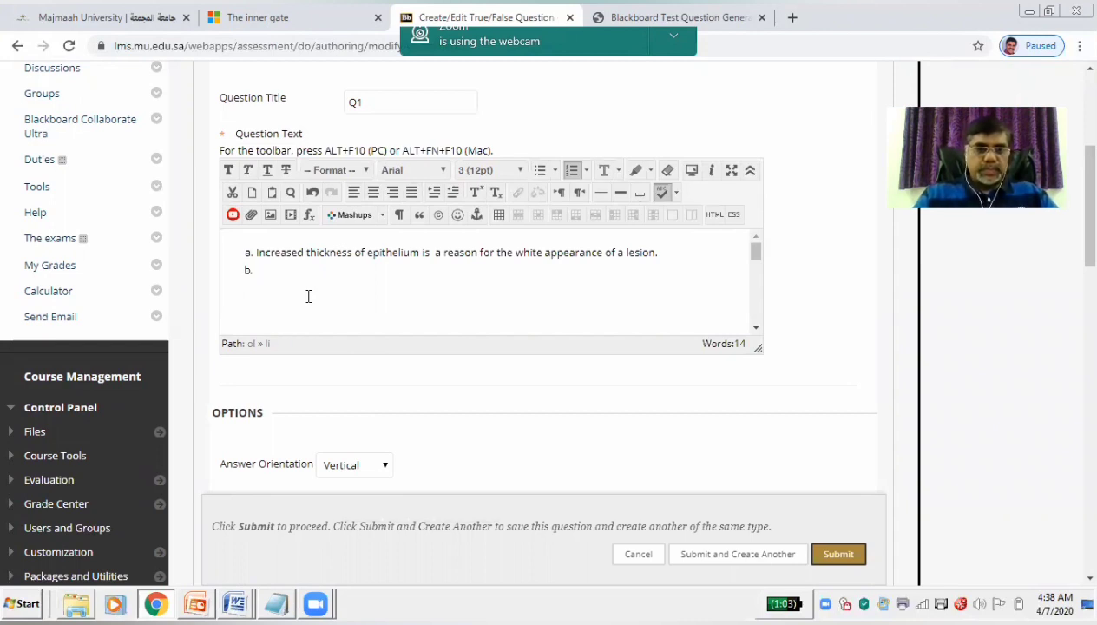
{"action": "key", "text": "BackSpace"}
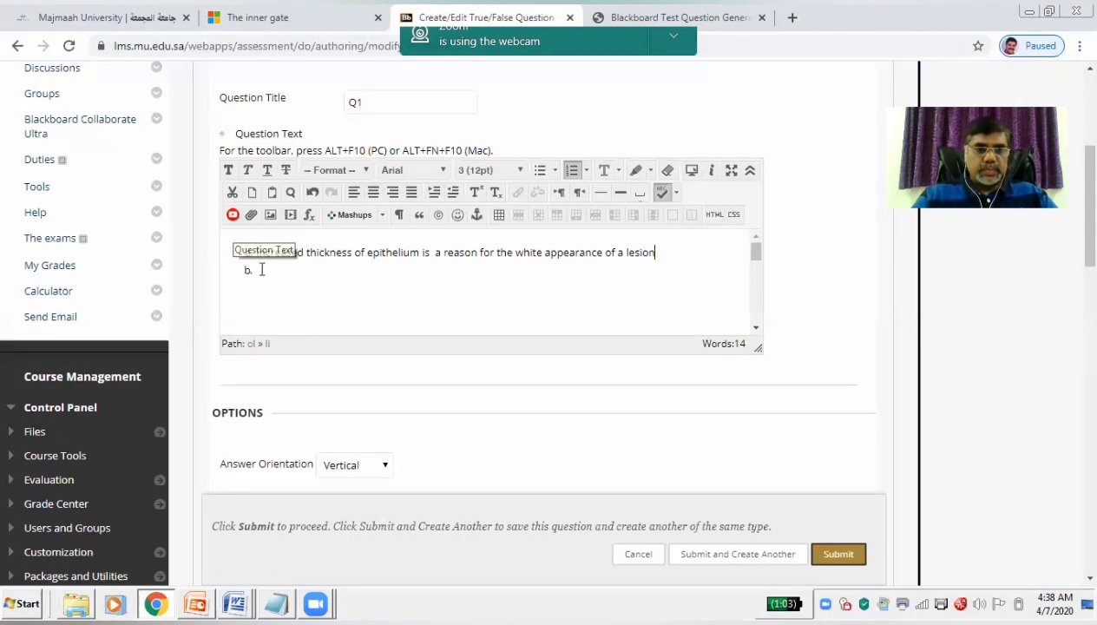
{"action": "left_click", "coordinate": [254, 268]}
{"action": "key", "text": "BackSpace"}
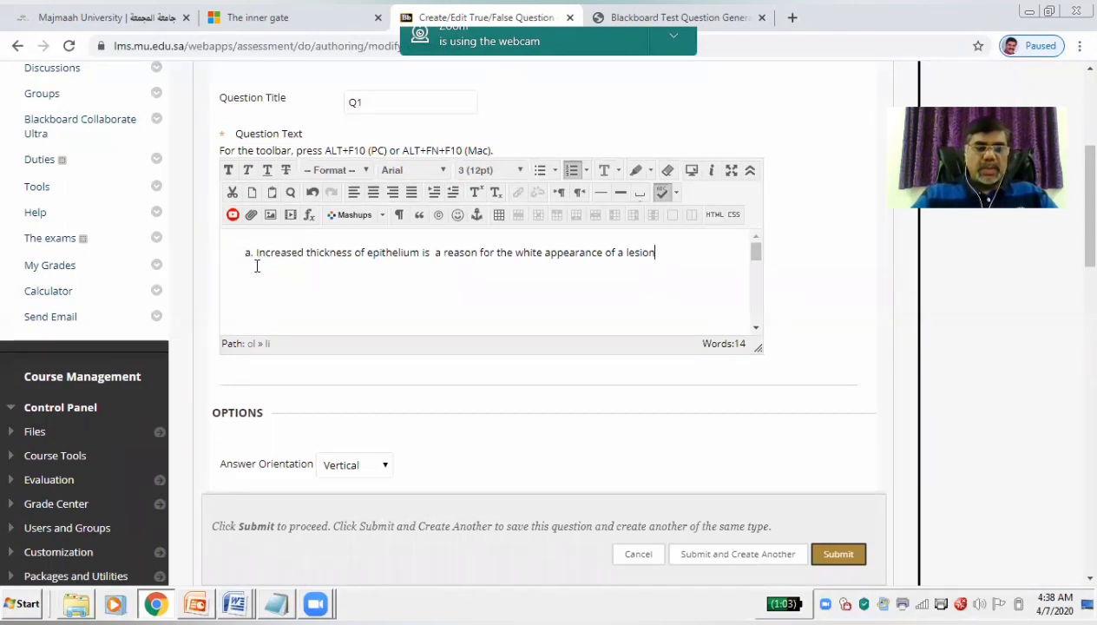
Remove the list lettering from the epithelium thickness statement so that it is a plain paragraph.
{"action": "left_click", "coordinate": [255, 251]}
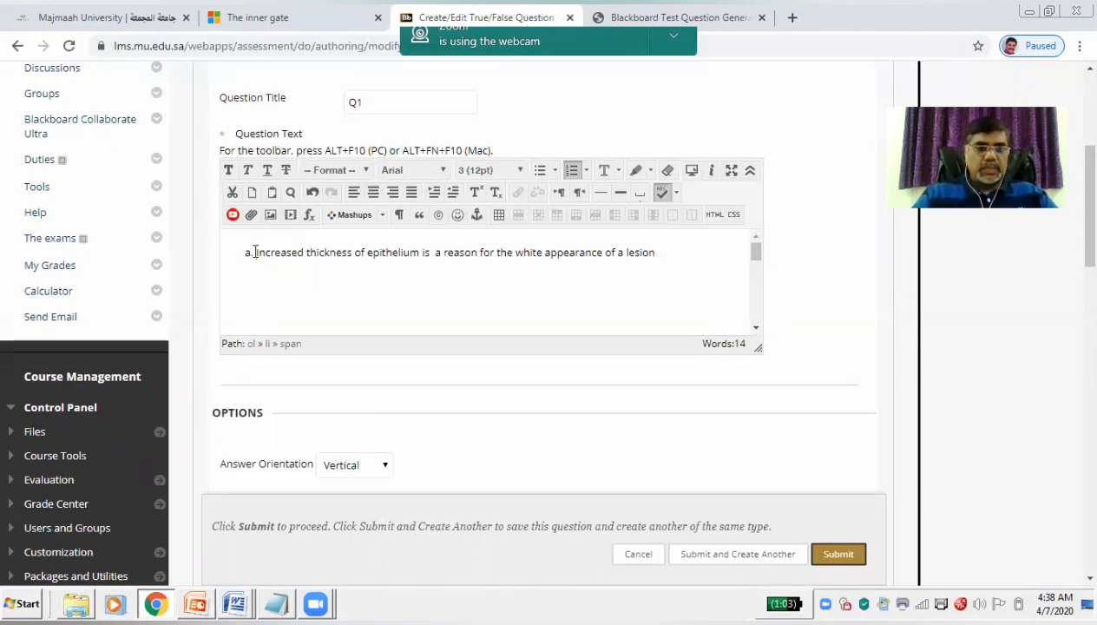
{"action": "left_click_drag", "start_coordinate": [248, 251], "coordinate": [278, 265]}
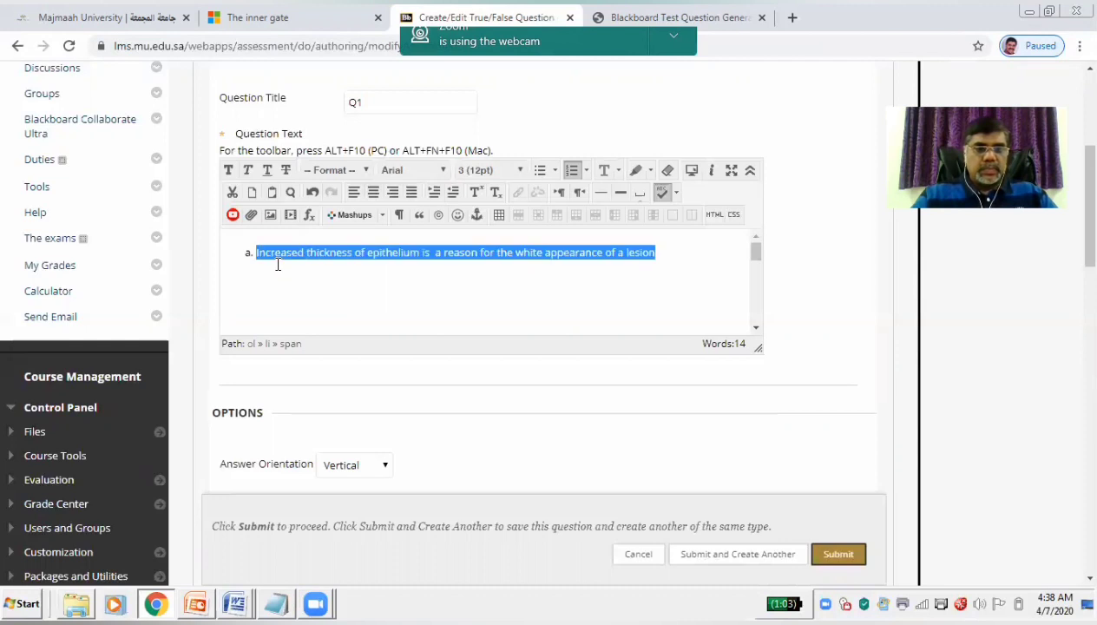
{"action": "left_click", "coordinate": [572, 170]}
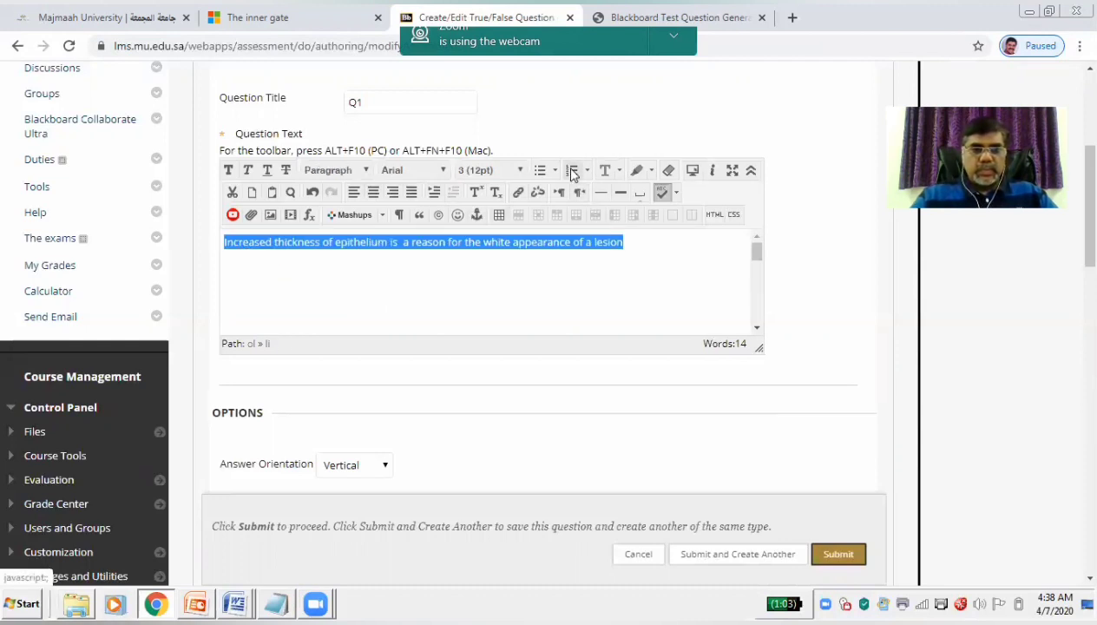
{"action": "left_click", "coordinate": [631, 262]}
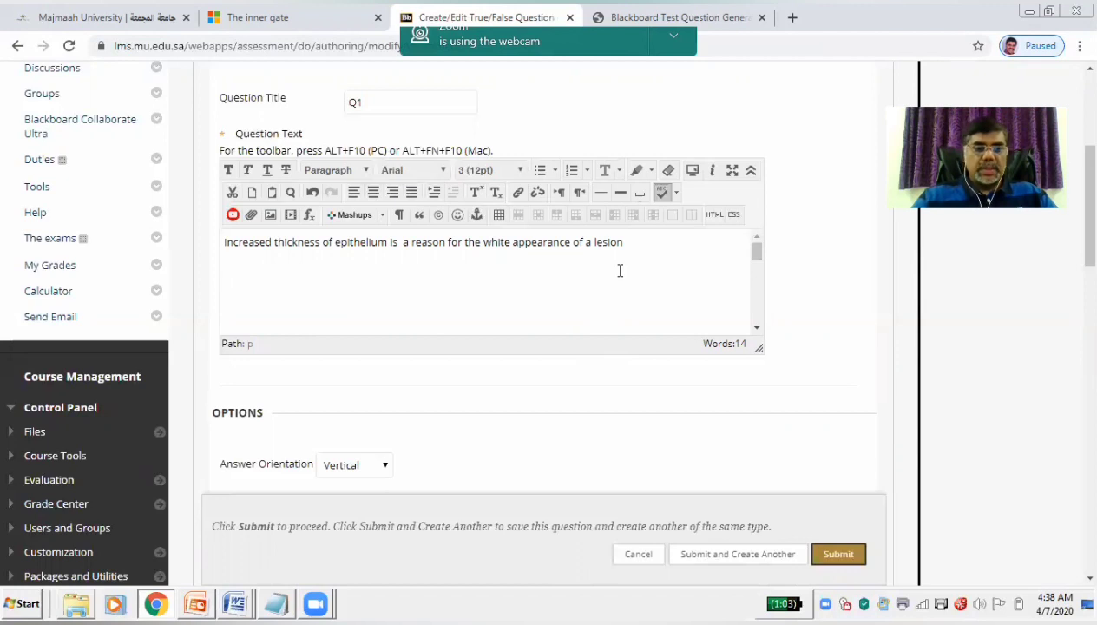
Enter "Congrats" as the correct response feedback for the question.
{"action": "scroll", "coordinate": [880, 361], "scroll_direction": "down", "scroll_amount": 3}
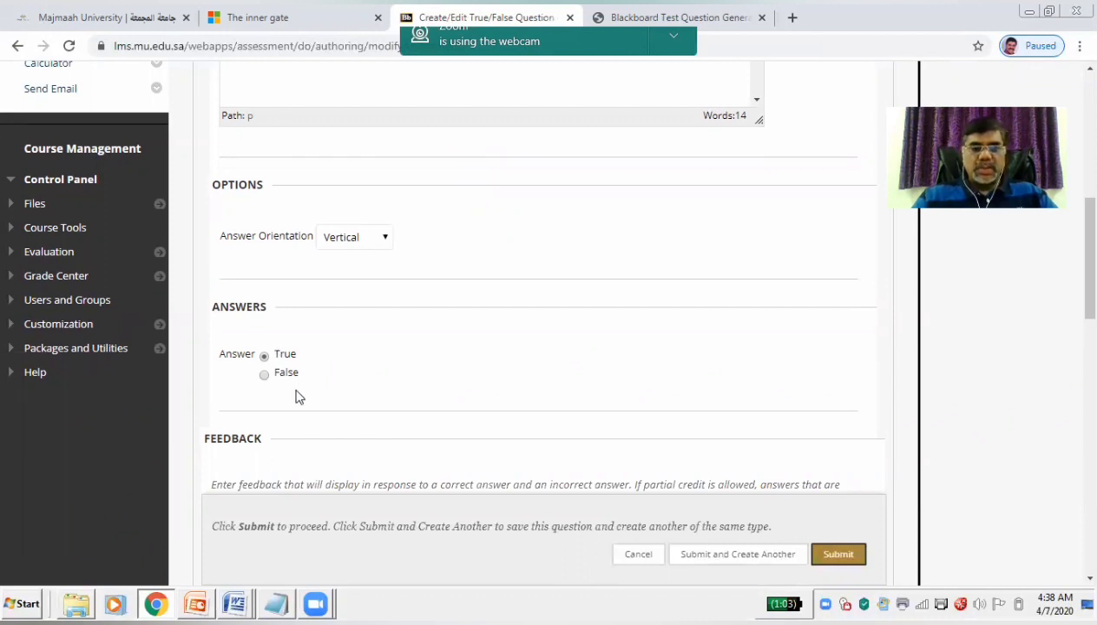
{"action": "scroll", "coordinate": [1085, 261], "scroll_direction": "up", "scroll_amount": 3}
{"action": "left_click_drag", "start_coordinate": [1090, 200], "coordinate": [1089, 314]}
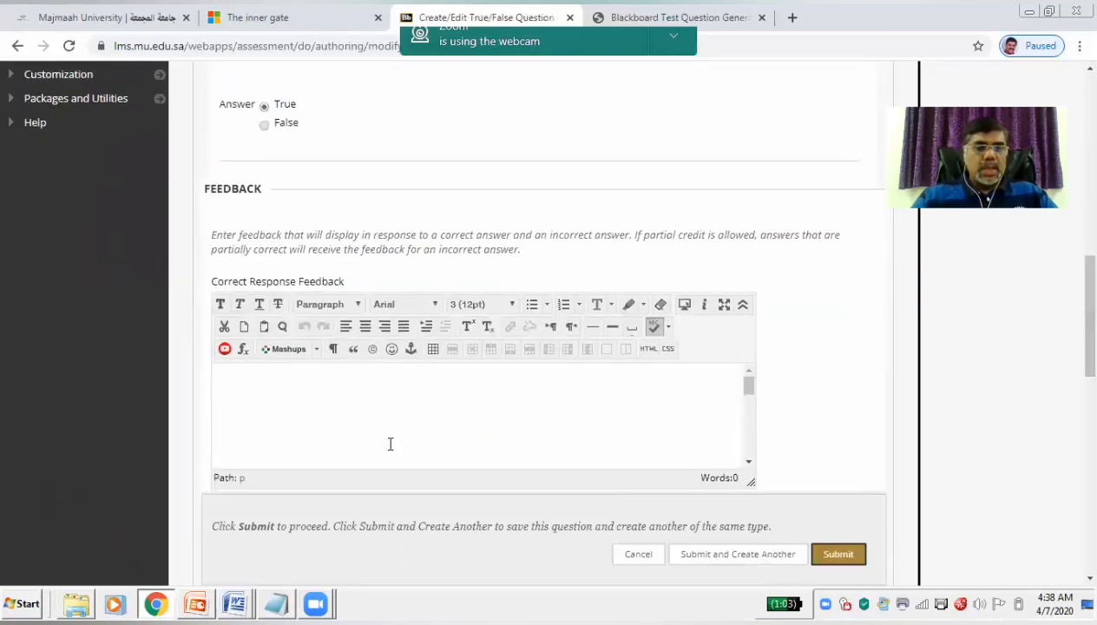
{"action": "left_click", "coordinate": [346, 434]}
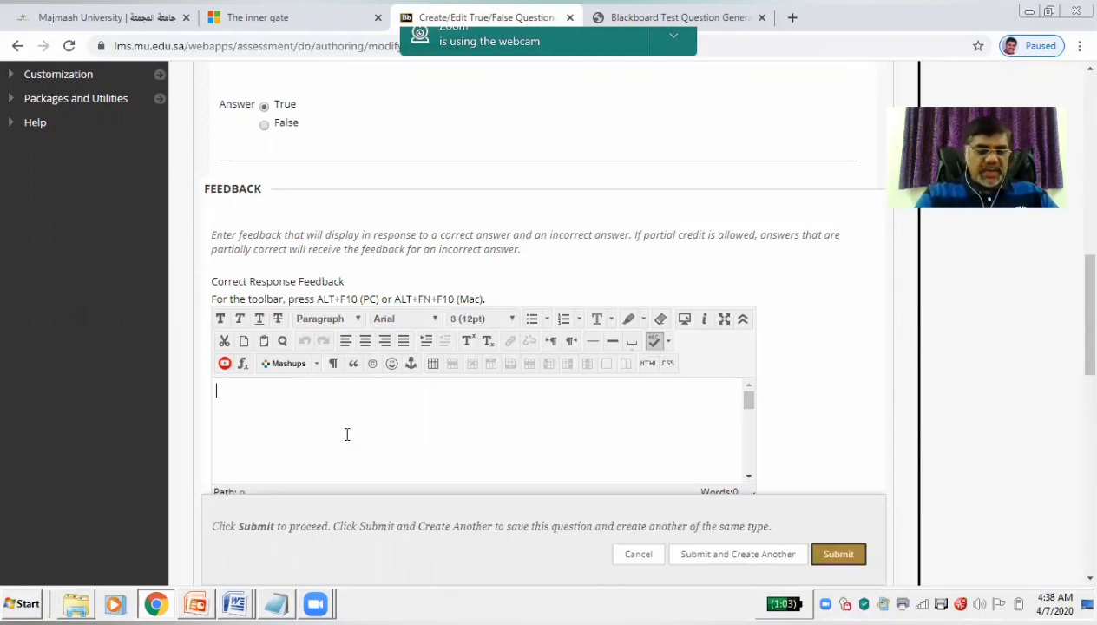
{"action": "type", "text": "o"}
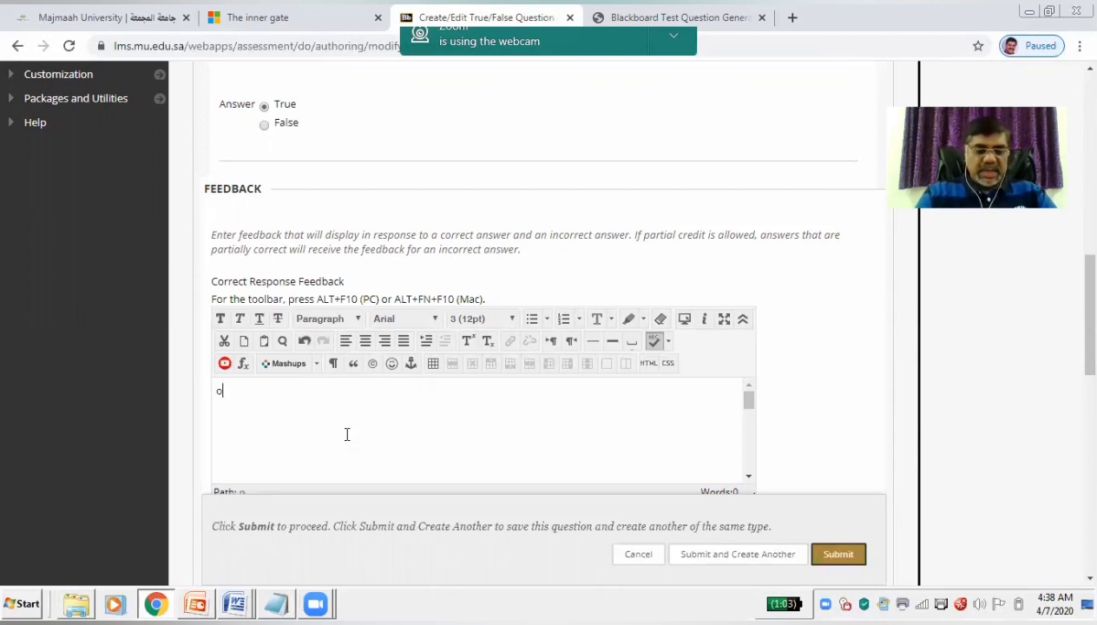
{"action": "type", "text": "ngrats"}
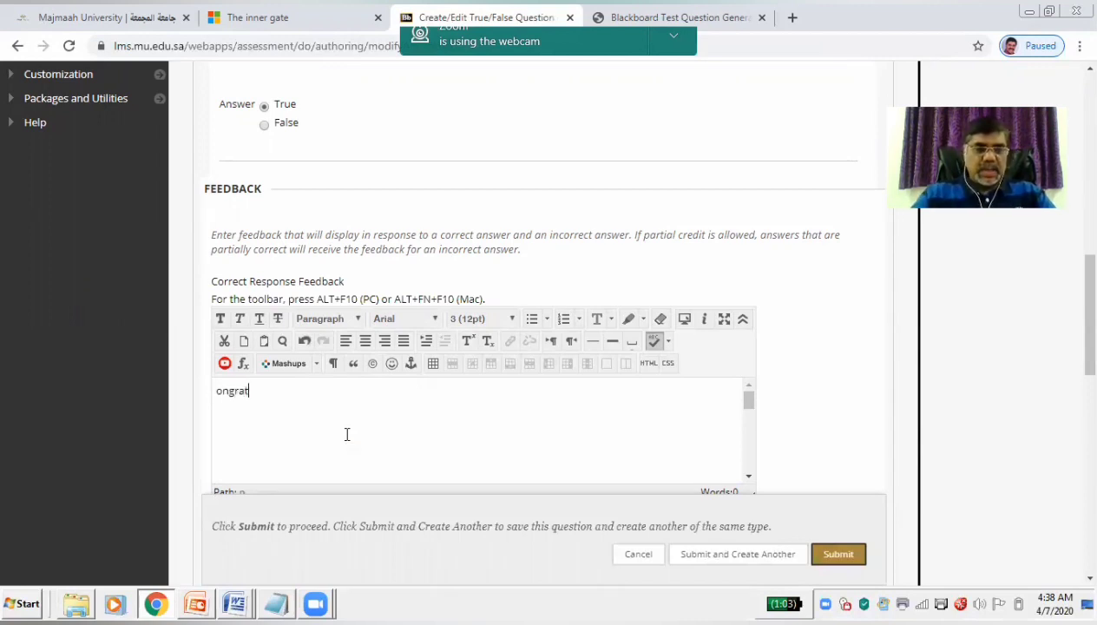
{"action": "left_click", "coordinate": [214, 392]}
{"action": "type", "text": "C"}
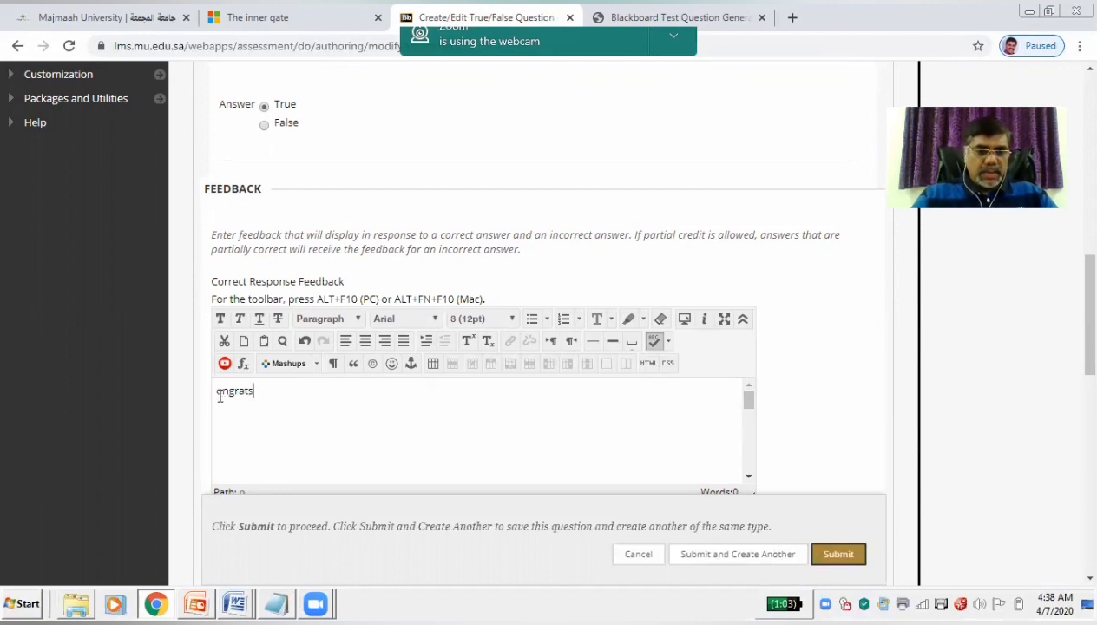
{"action": "type", "text": "C"}
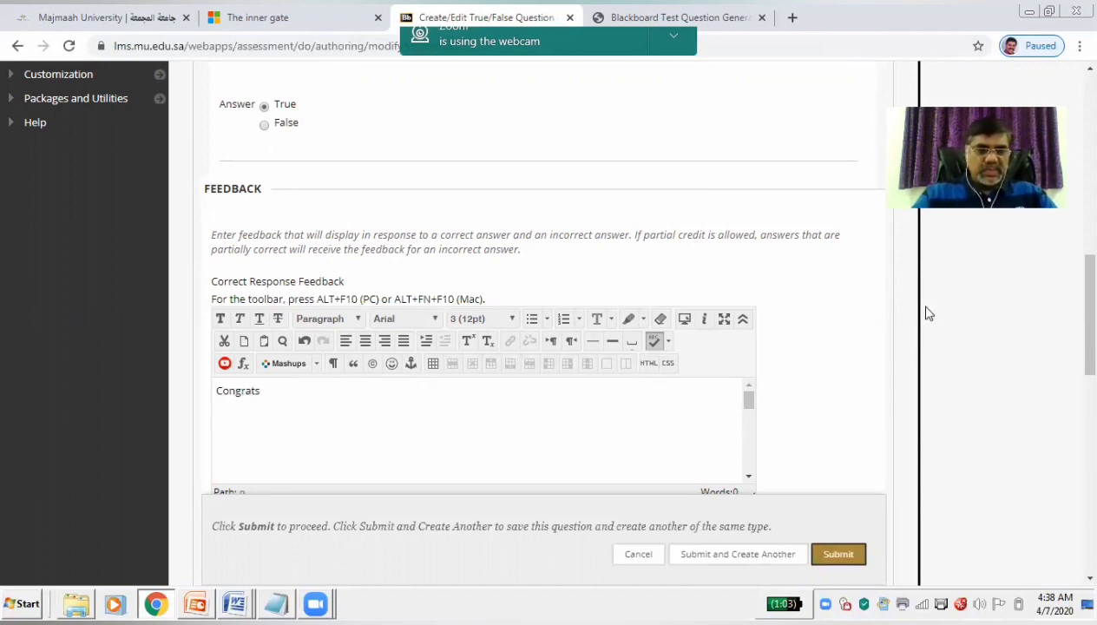
Enter "Sorry" as the incorrect response feedback and submit the question.
{"action": "scroll", "coordinate": [219, 395], "scroll_direction": "down", "scroll_amount": 3}
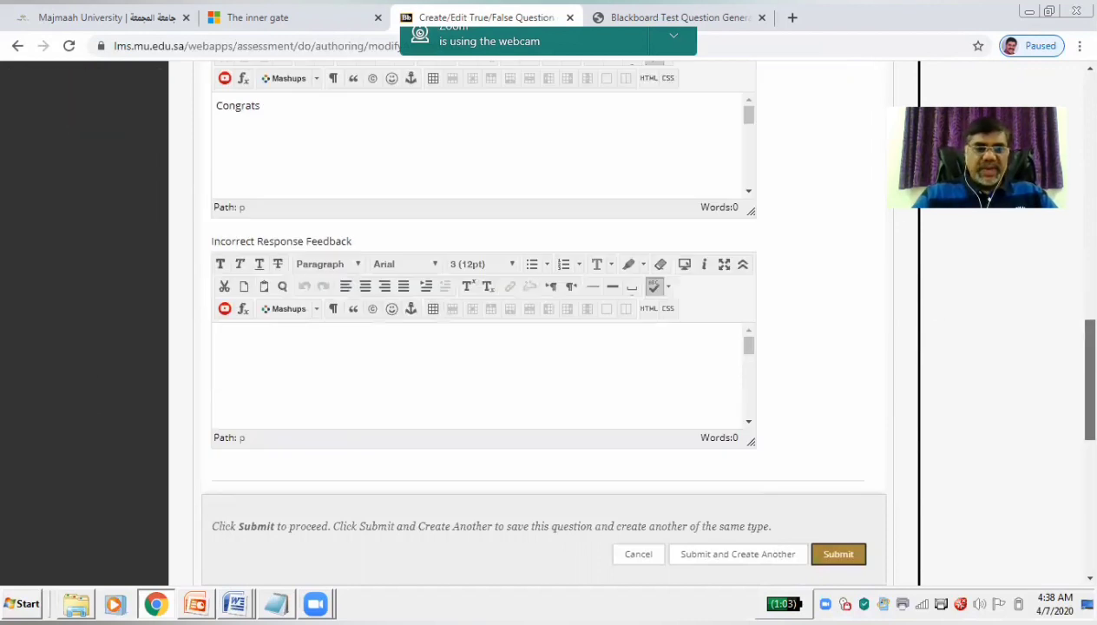
{"action": "left_click", "coordinate": [301, 352]}
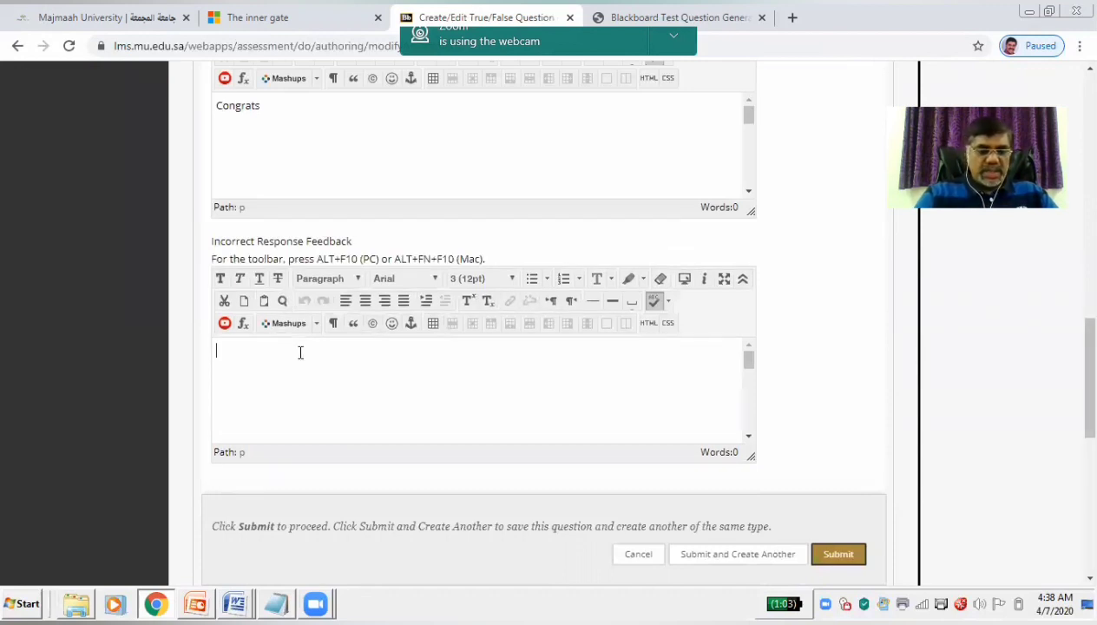
{"action": "type", "text": "Sorr"}
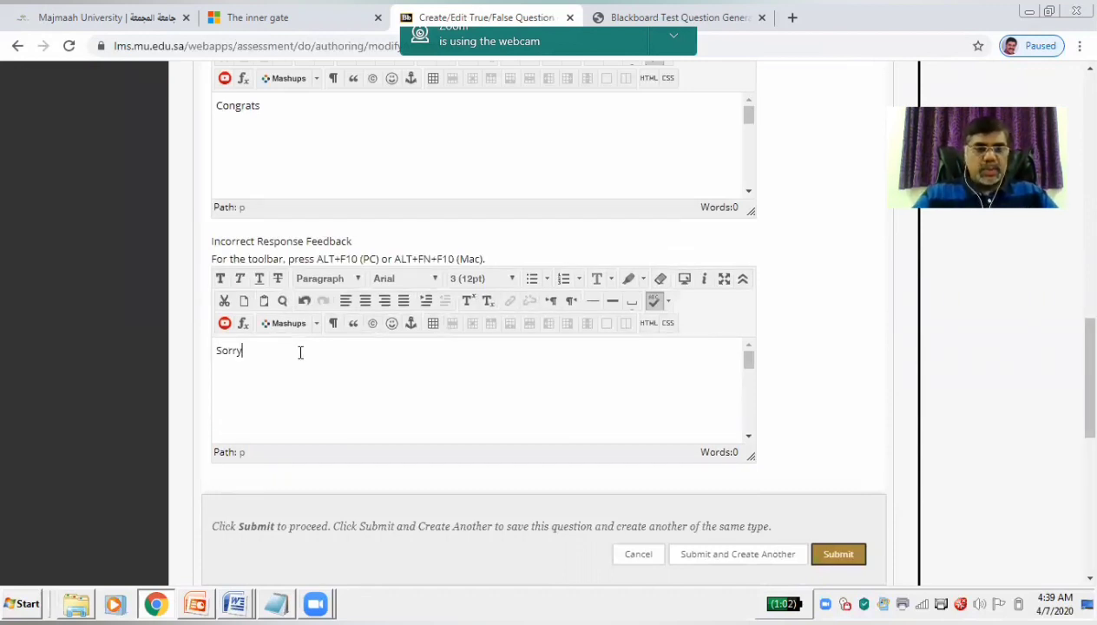
{"action": "type", "text": "y"}
{"action": "scroll", "coordinate": [1076, 373], "scroll_direction": "down", "scroll_amount": 3}
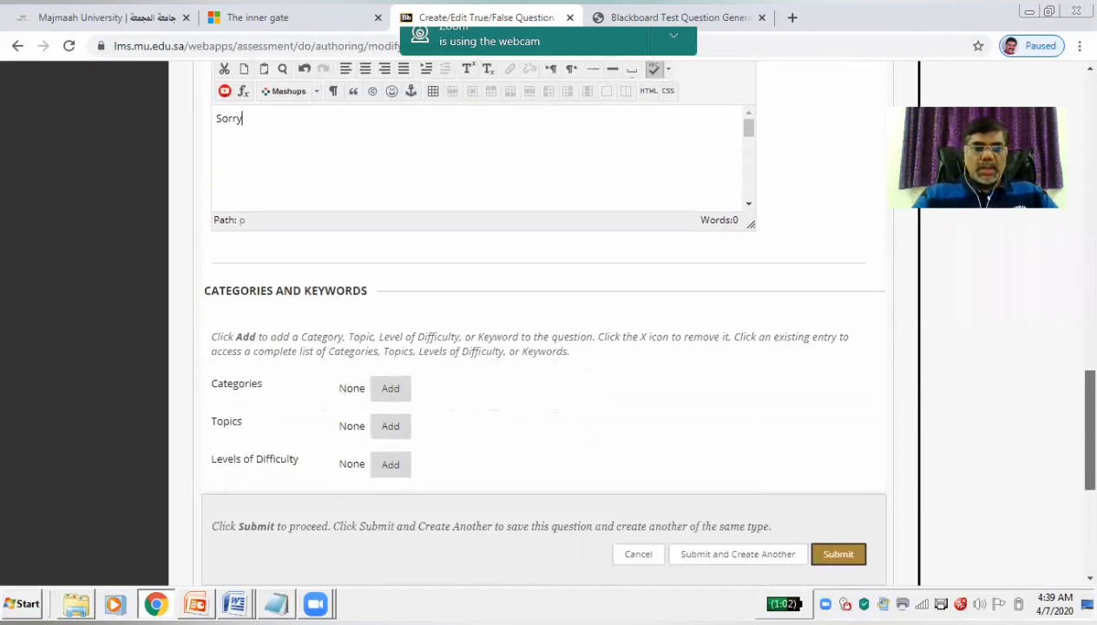
{"action": "scroll", "coordinate": [538, 330], "scroll_direction": "down", "scroll_amount": 4}
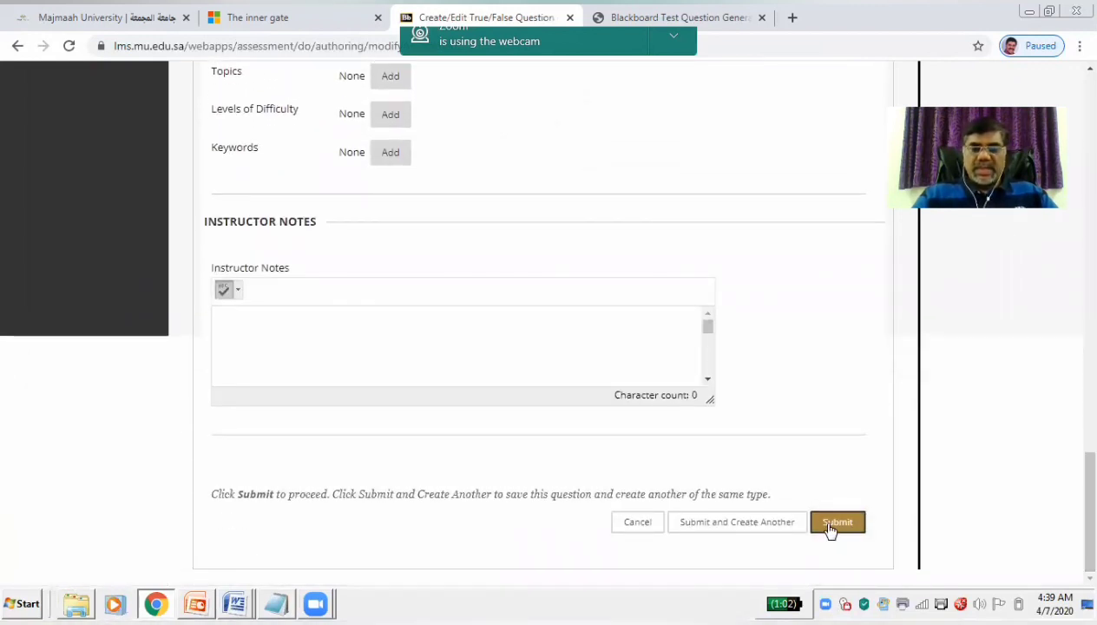
{"action": "left_click", "coordinate": [837, 524]}
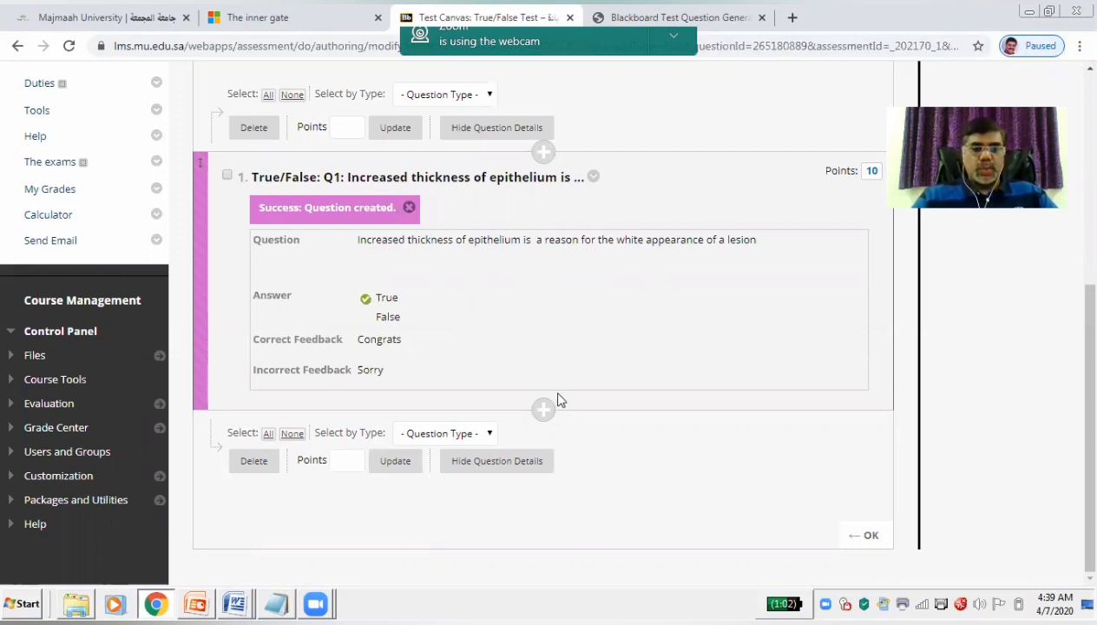
Create another question of the True/False type on the test canvas and title it Q2.
{"action": "scroll", "coordinate": [555, 397], "scroll_direction": "up", "scroll_amount": 2}
{"action": "scroll", "coordinate": [556, 347], "scroll_direction": "up", "scroll_amount": 2}
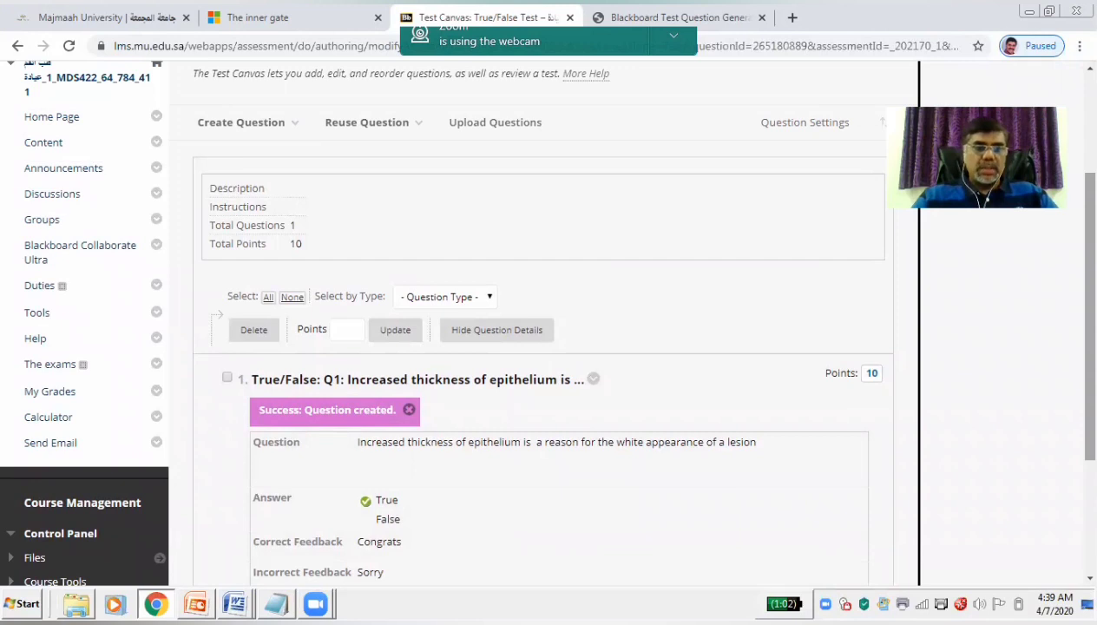
{"action": "left_click", "coordinate": [292, 122]}
{"action": "left_click", "coordinate": [230, 500]}
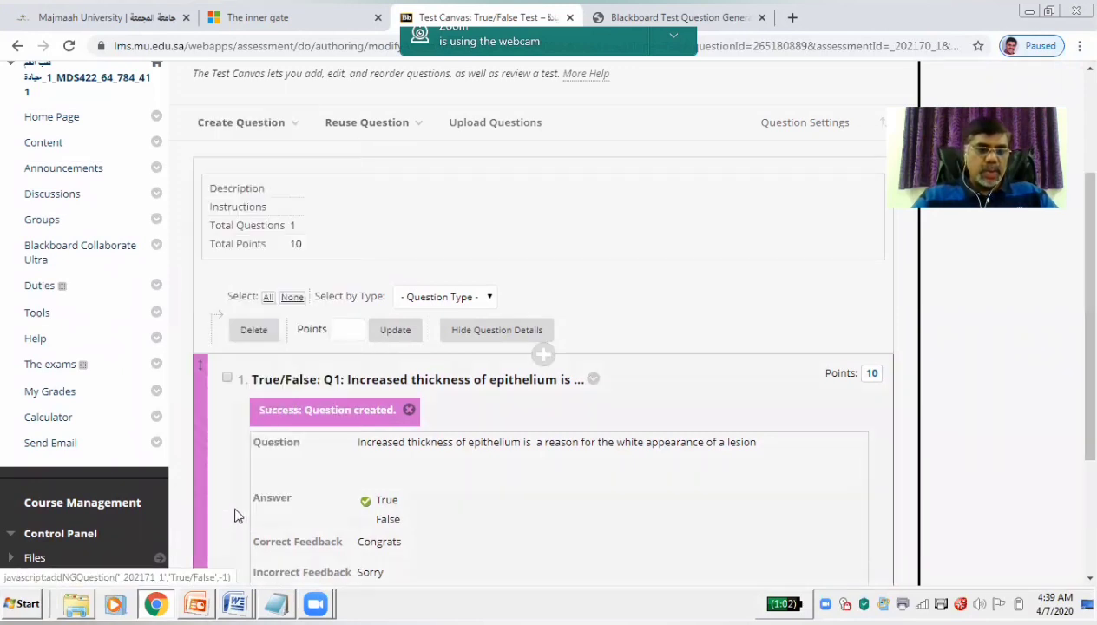
{"action": "left_click", "coordinate": [292, 122]}
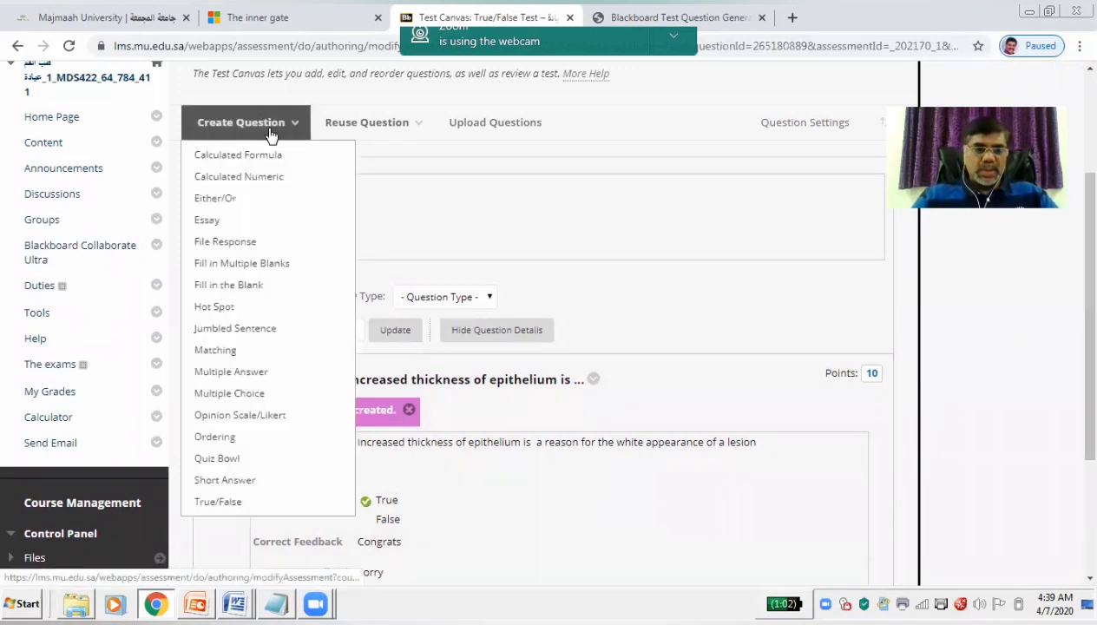
{"action": "left_click", "coordinate": [226, 503]}
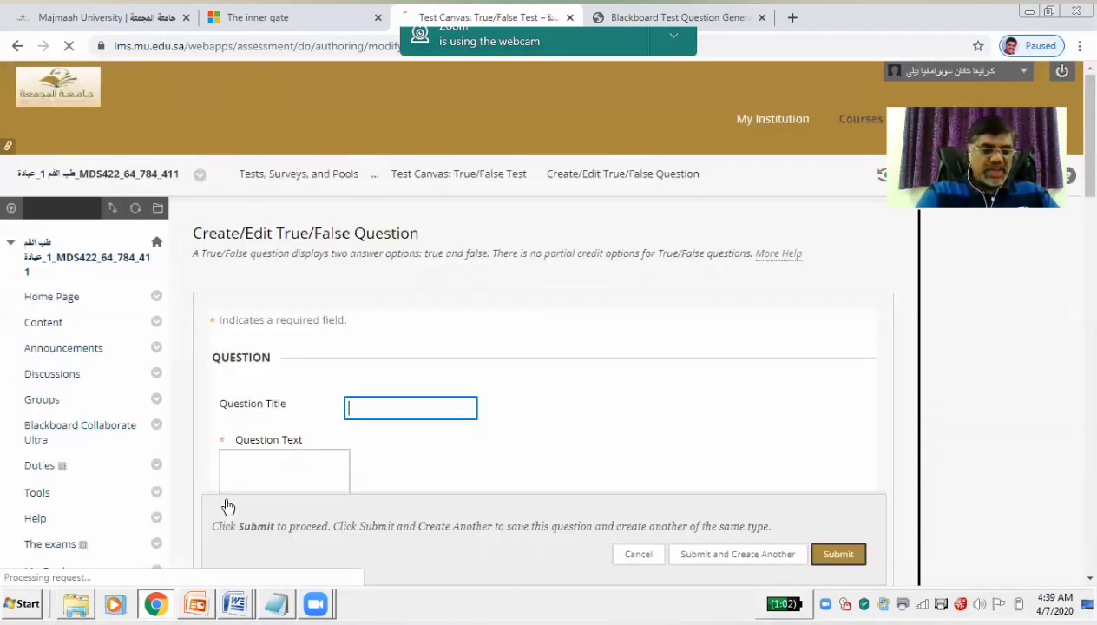
{"action": "type", "text": "Q2"}
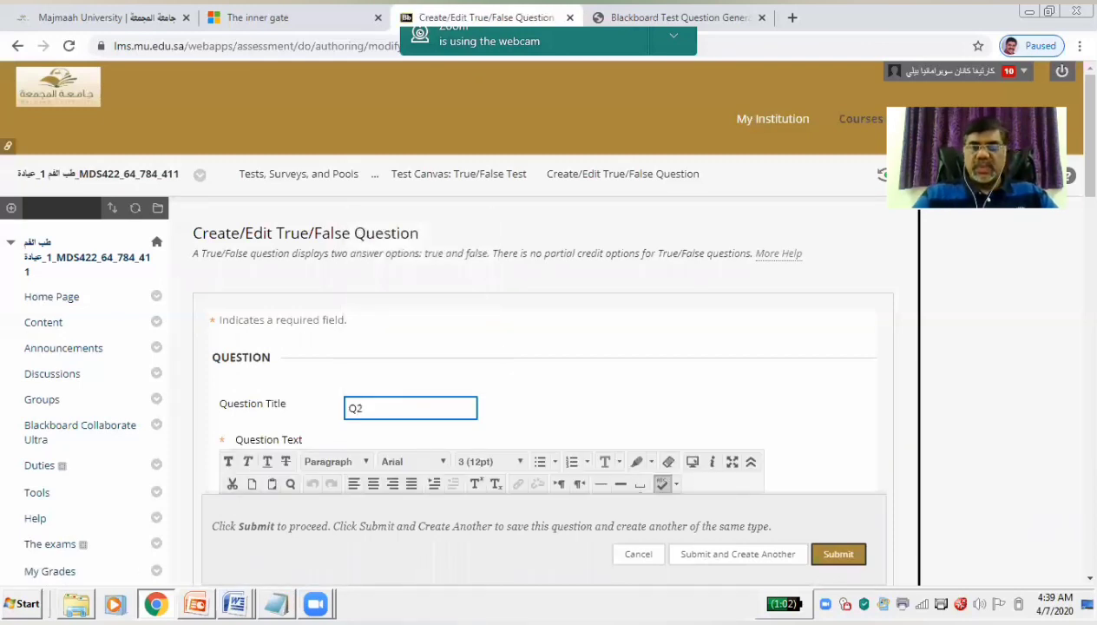
Copy question 2 on increased vascularity, including its True and False options, from Document1 in Microsoft Word into the Blackboard question text.
{"action": "left_click_drag", "start_coordinate": [1090, 113], "coordinate": [1090, 195]}
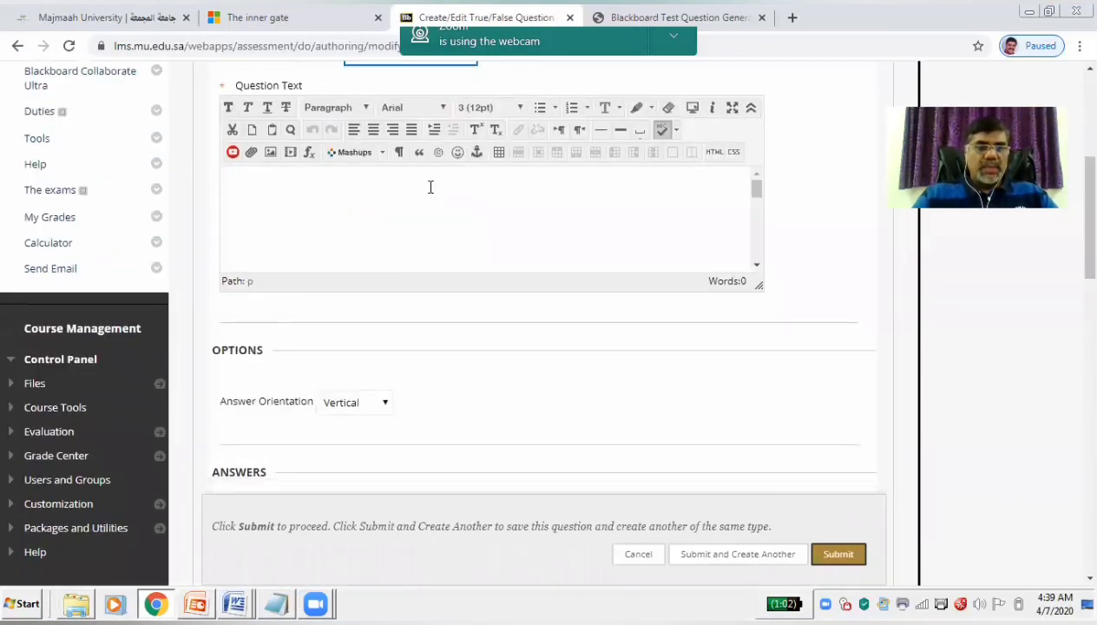
{"action": "left_click", "coordinate": [345, 202]}
{"action": "mouse_move", "coordinate": [246, 597]}
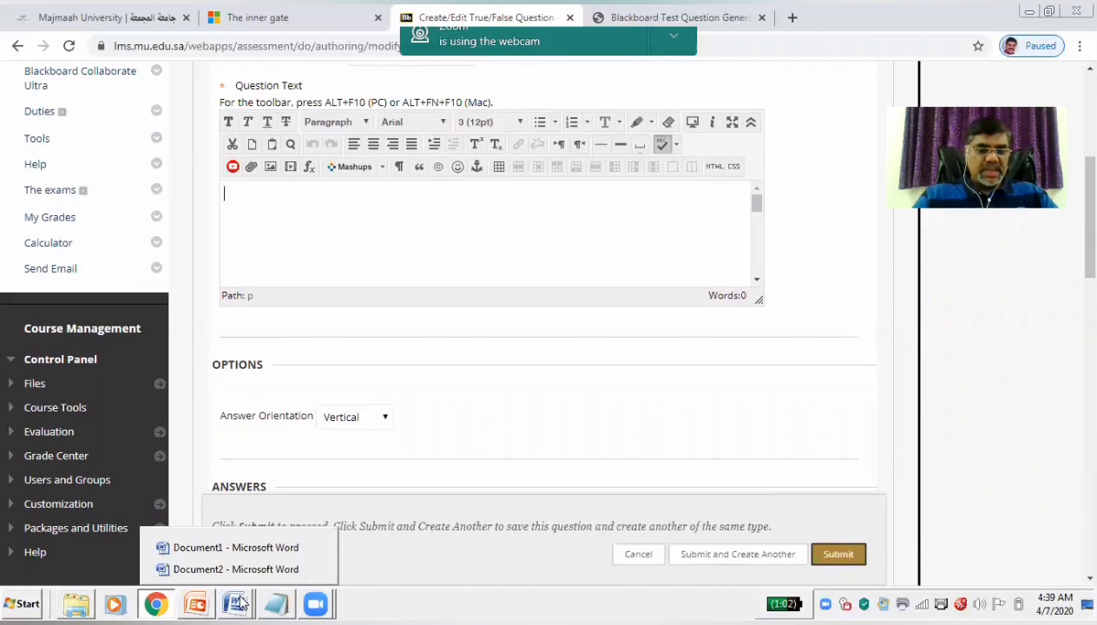
{"action": "left_click", "coordinate": [229, 547]}
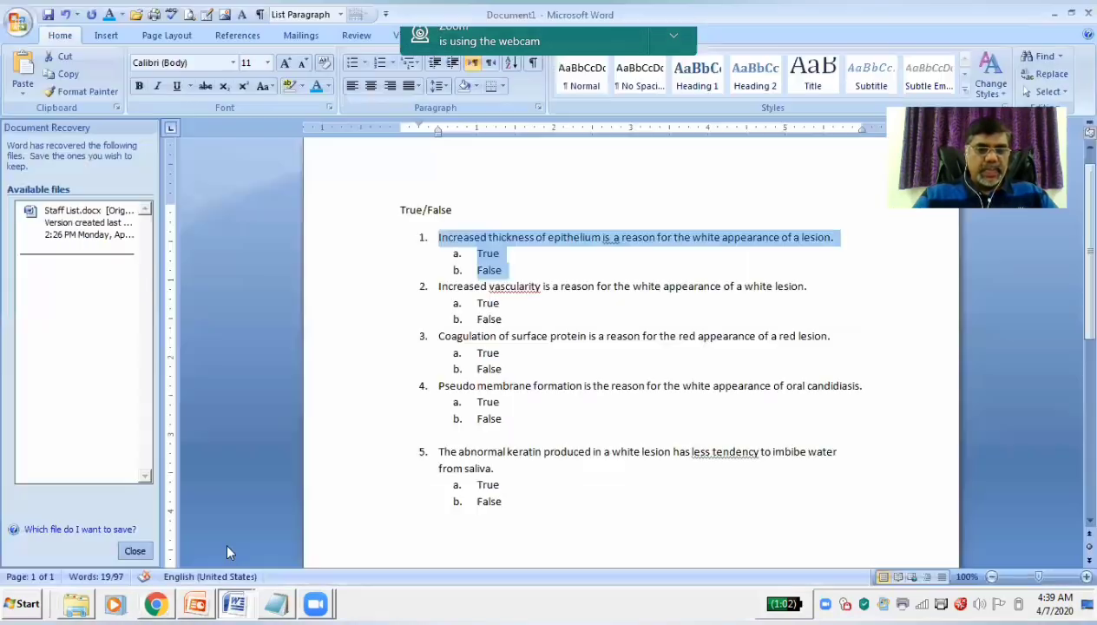
{"action": "left_click", "coordinate": [438, 286]}
{"action": "left_click_drag", "start_coordinate": [438, 286], "coordinate": [532, 314]}
{"action": "key", "text": "ctrl+c"}
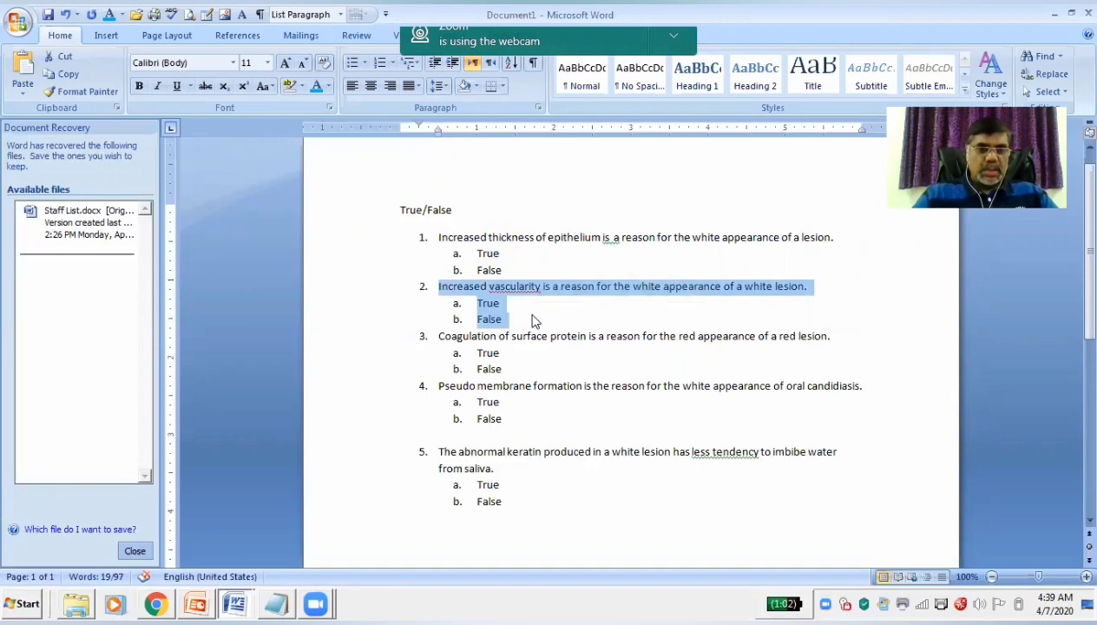
{"action": "left_click", "coordinate": [157, 602]}
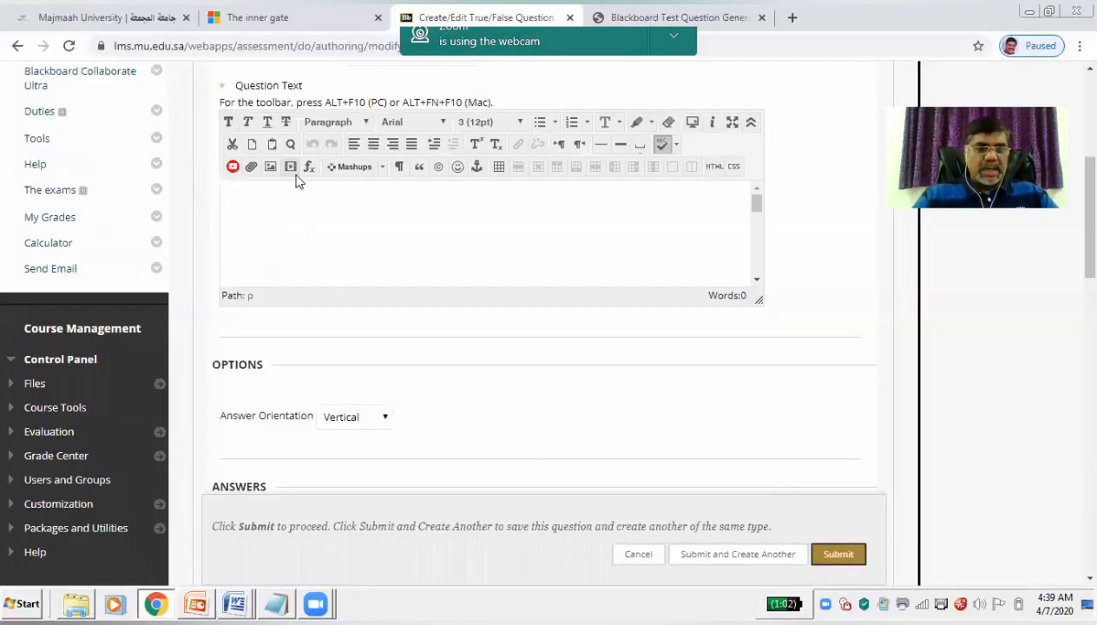
{"action": "key", "text": "ctrl+v"}
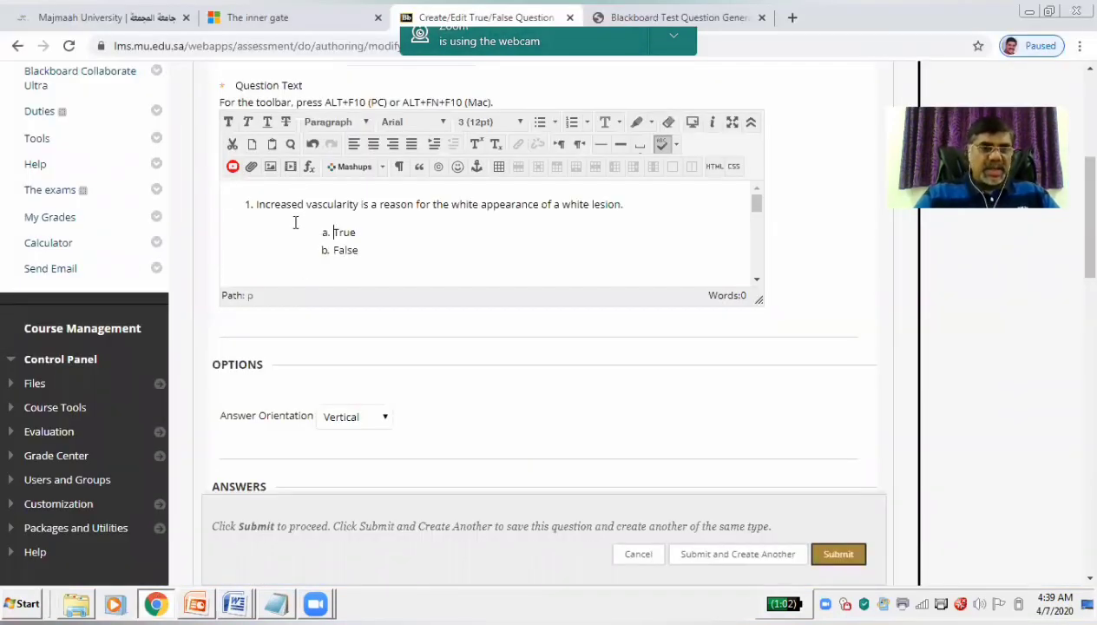
{"action": "left_click", "coordinate": [257, 205]}
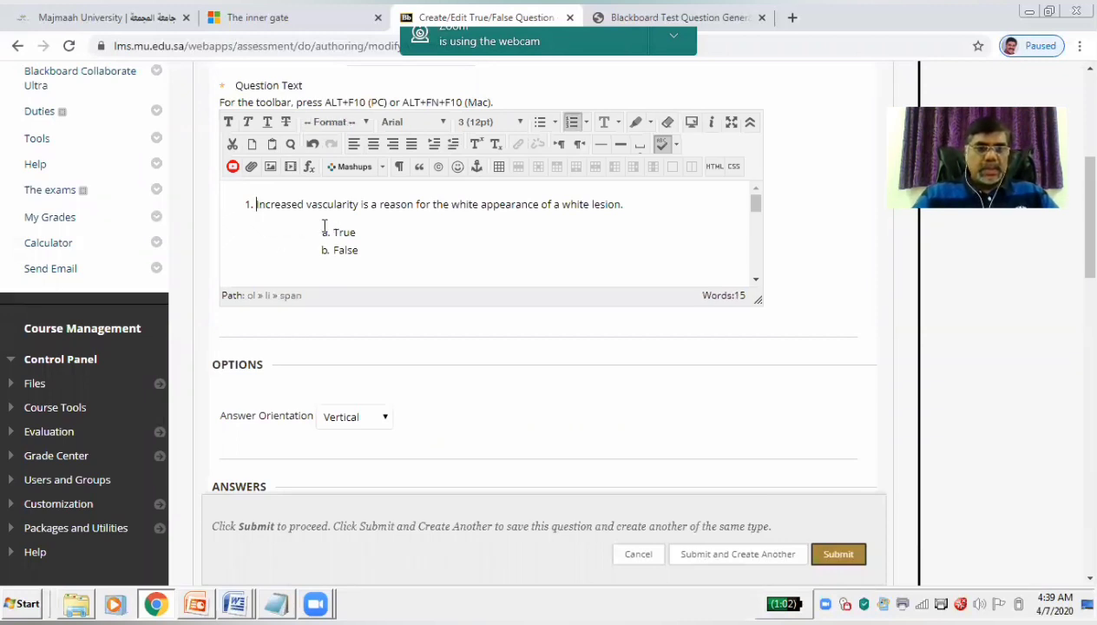
Delete the True and False options beneath the question sentence in the question text.
{"action": "left_click_drag", "start_coordinate": [325, 228], "coordinate": [379, 257]}
{"action": "key", "text": "shift+Tab"}
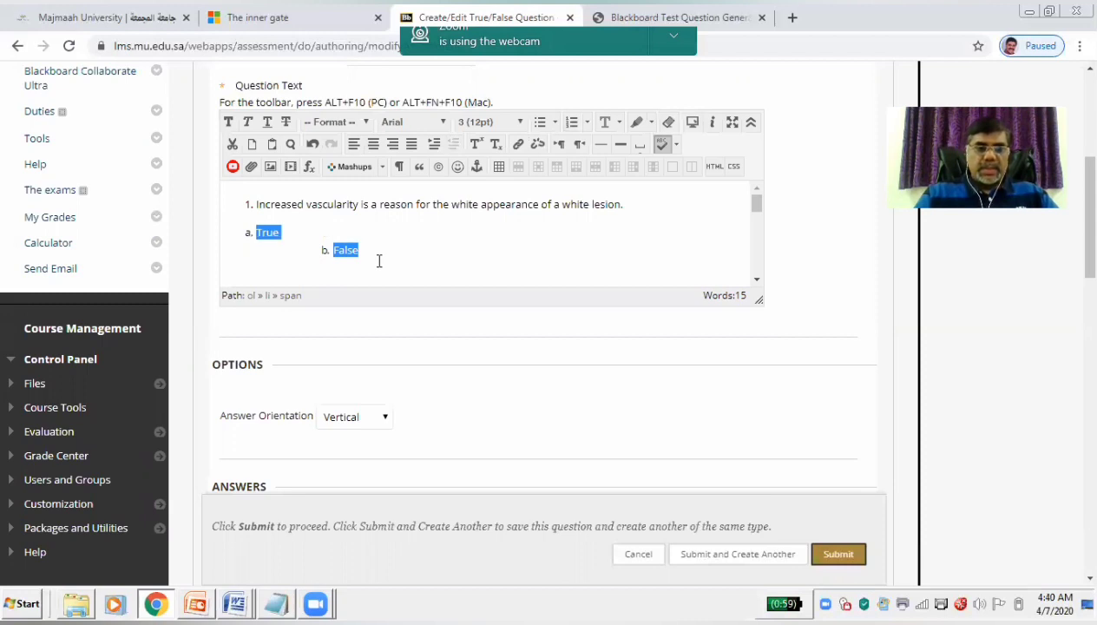
{"action": "key", "text": "BackSpace"}
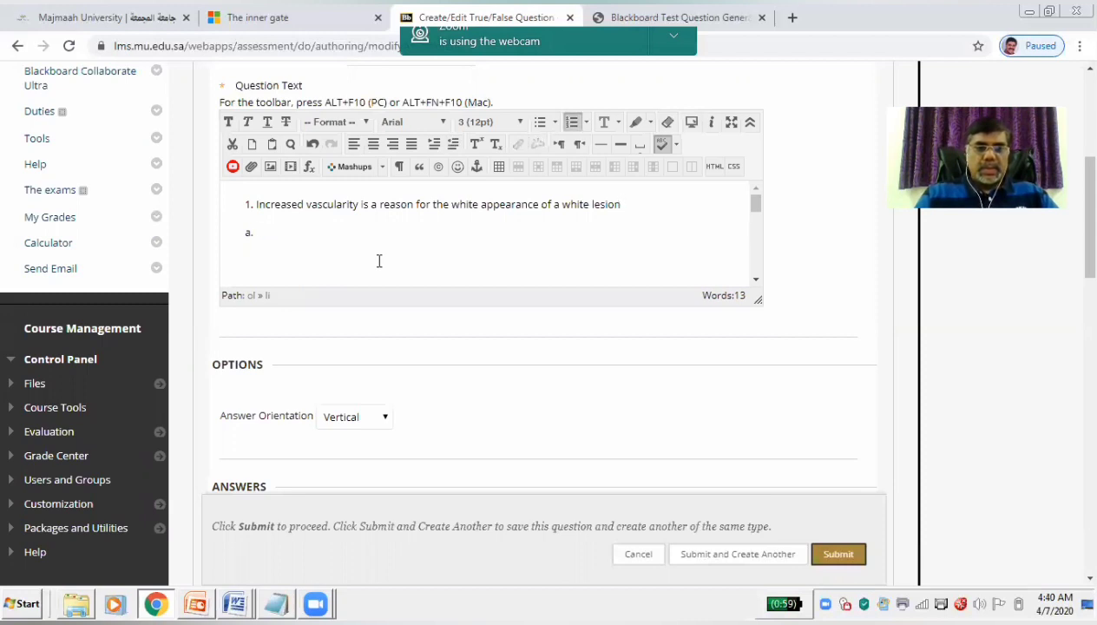
{"action": "left_click", "coordinate": [268, 241]}
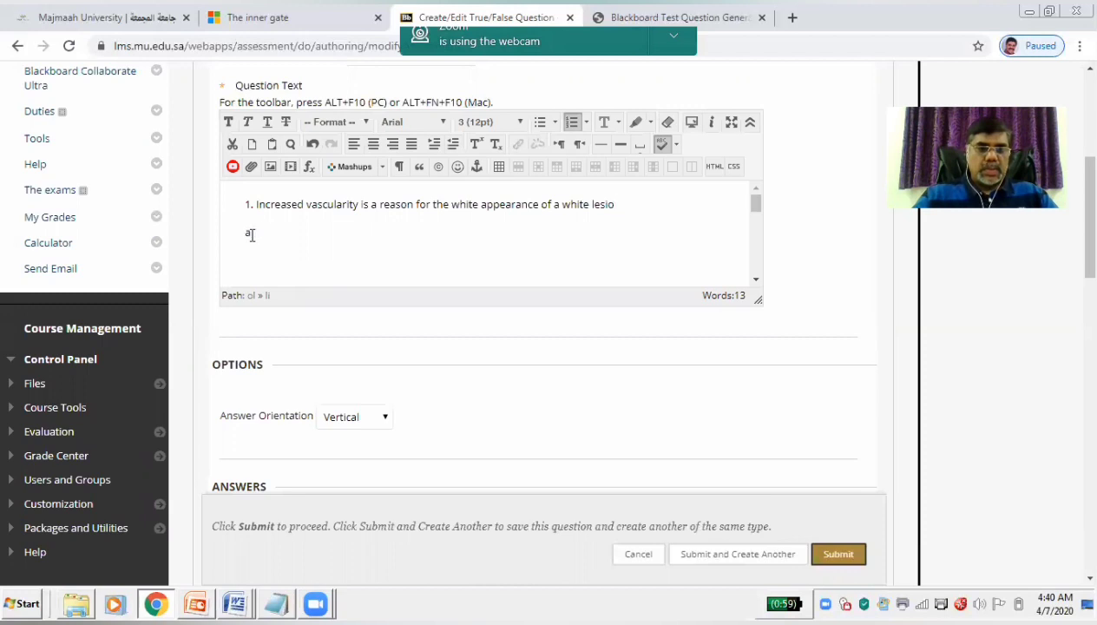
Remove the list numbering from the increased vascularity sentence and complete its final word as "lesion".
{"action": "left_click_drag", "start_coordinate": [256, 206], "coordinate": [616, 205]}
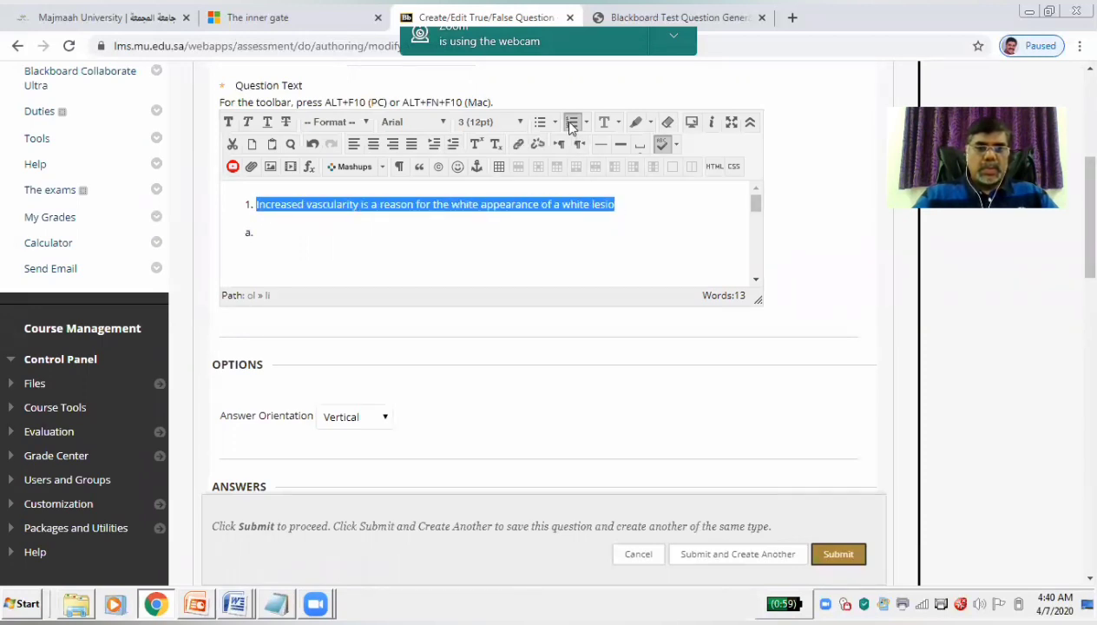
{"action": "left_click", "coordinate": [572, 126]}
{"action": "left_click", "coordinate": [303, 237]}
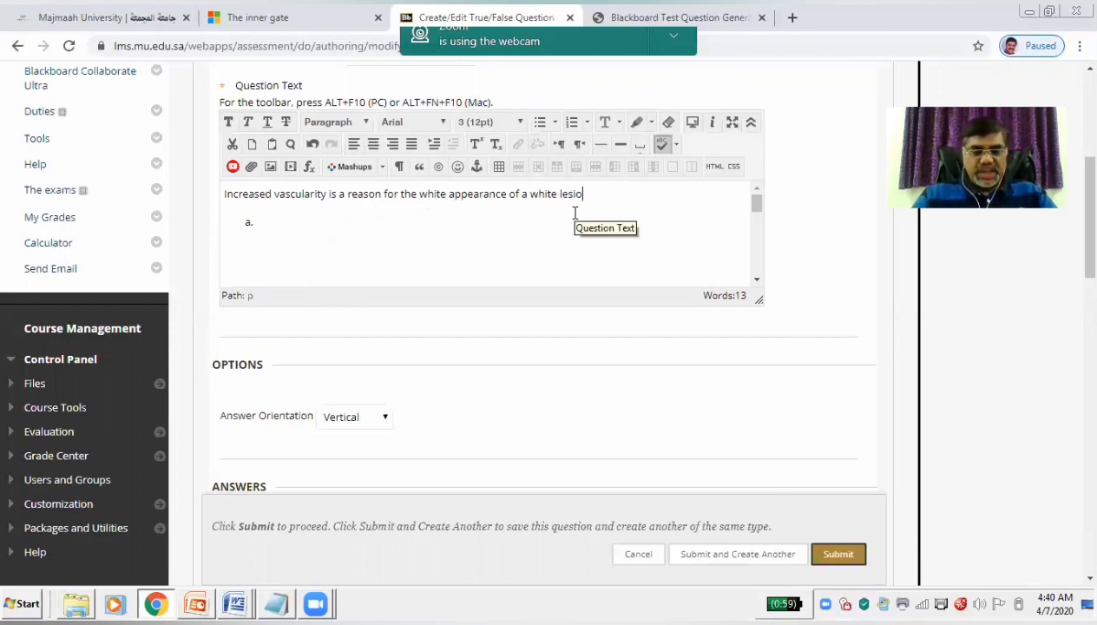
{"action": "type", "text": "n"}
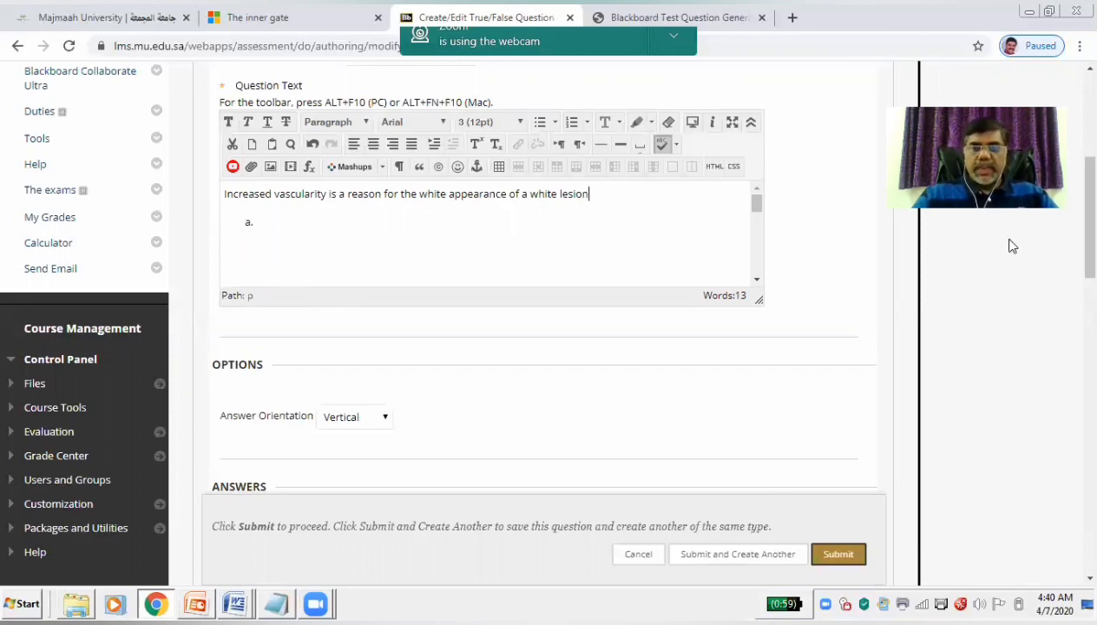
Set False as the correct answer for the increased vascularity question.
{"action": "scroll", "coordinate": [1012, 246], "scroll_direction": "down", "scroll_amount": 1}
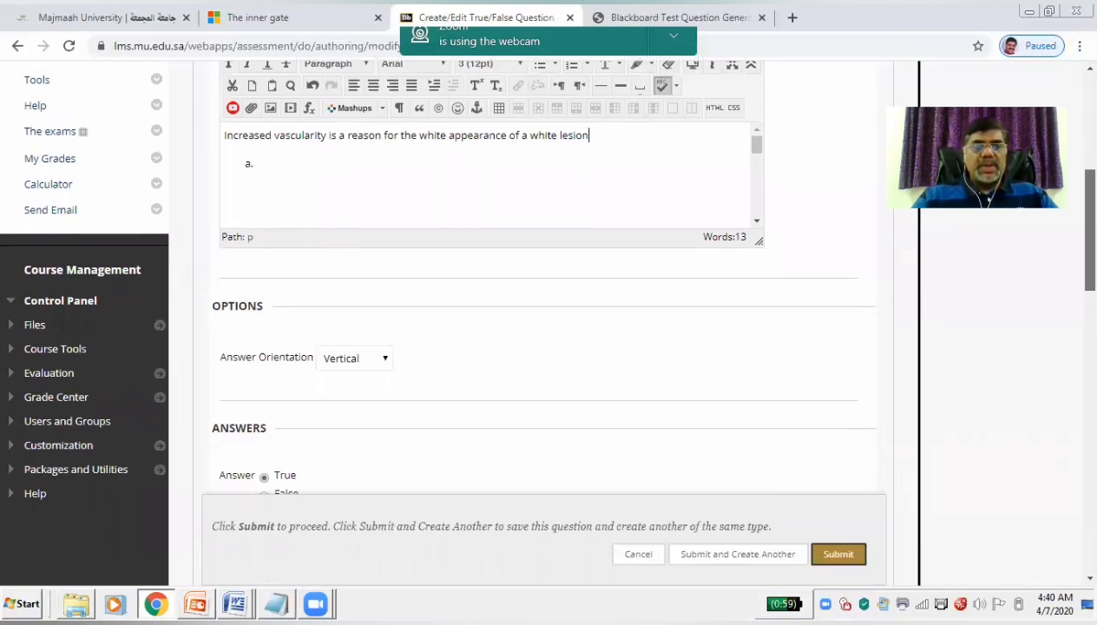
{"action": "scroll", "coordinate": [542, 275], "scroll_direction": "down", "scroll_amount": 1}
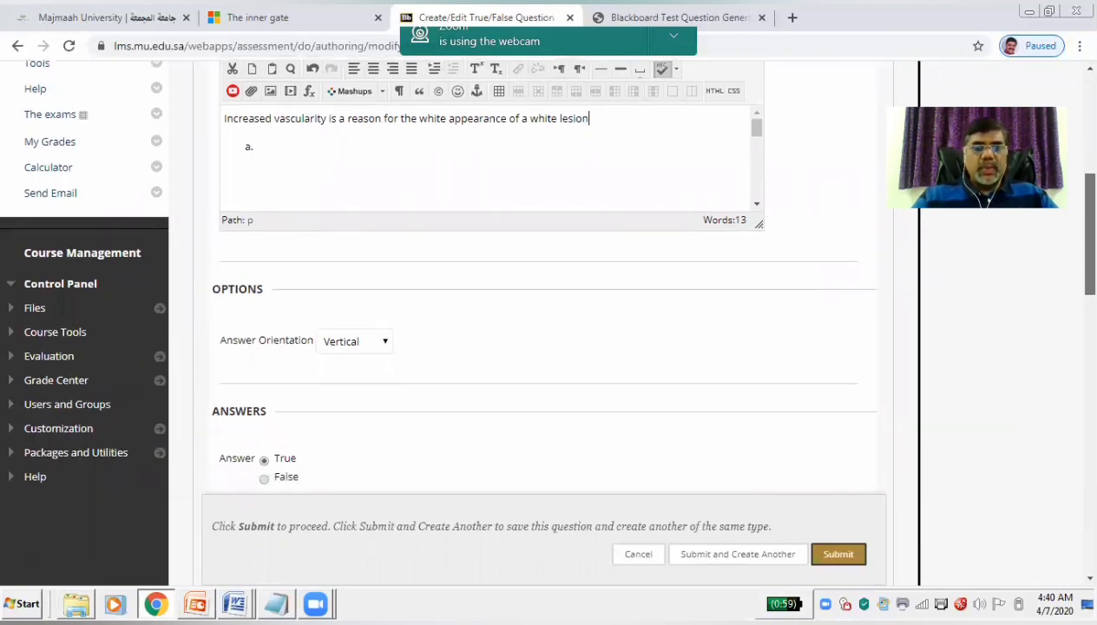
{"action": "scroll", "coordinate": [310, 364], "scroll_direction": "down", "scroll_amount": 3}
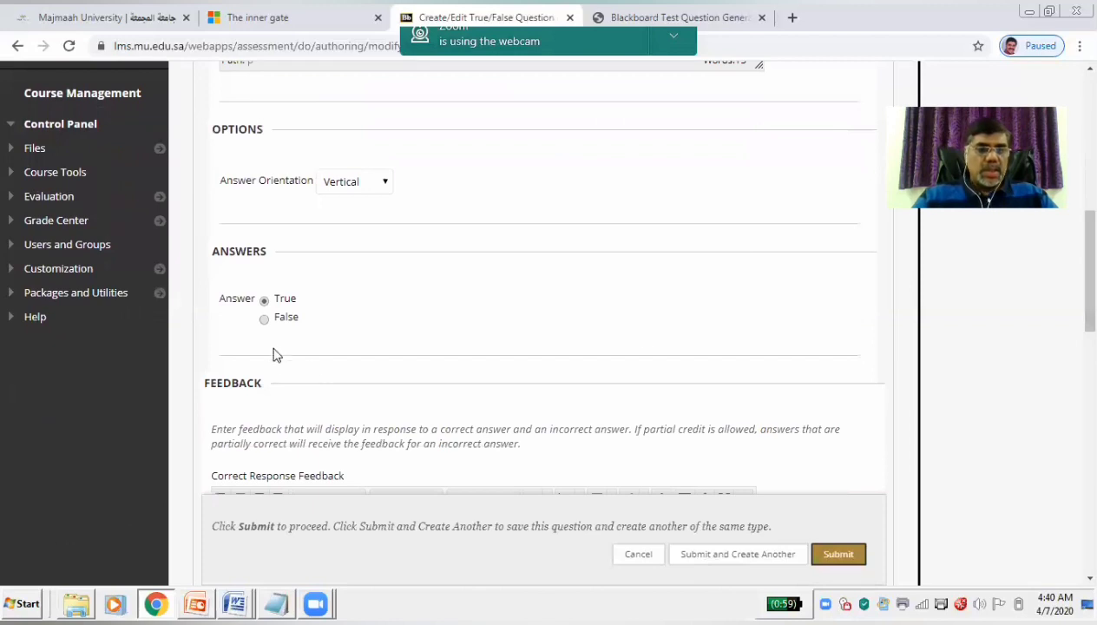
{"action": "left_click", "coordinate": [265, 318]}
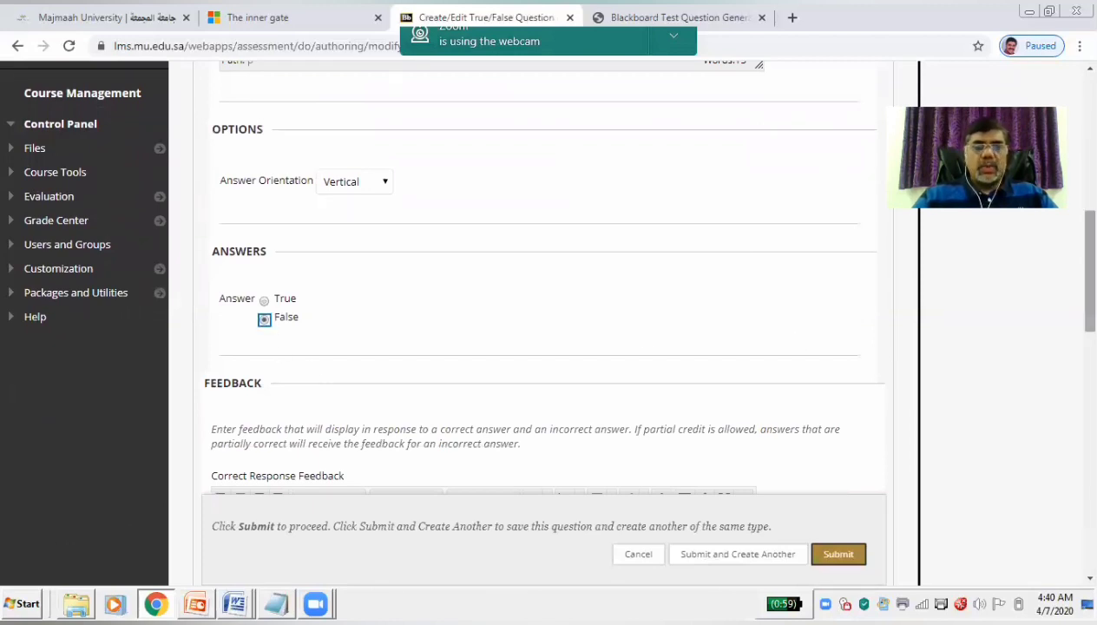
Enter "Congrats" as the correct response feedback for Q2.
{"action": "scroll", "coordinate": [387, 264], "scroll_direction": "down", "scroll_amount": 5}
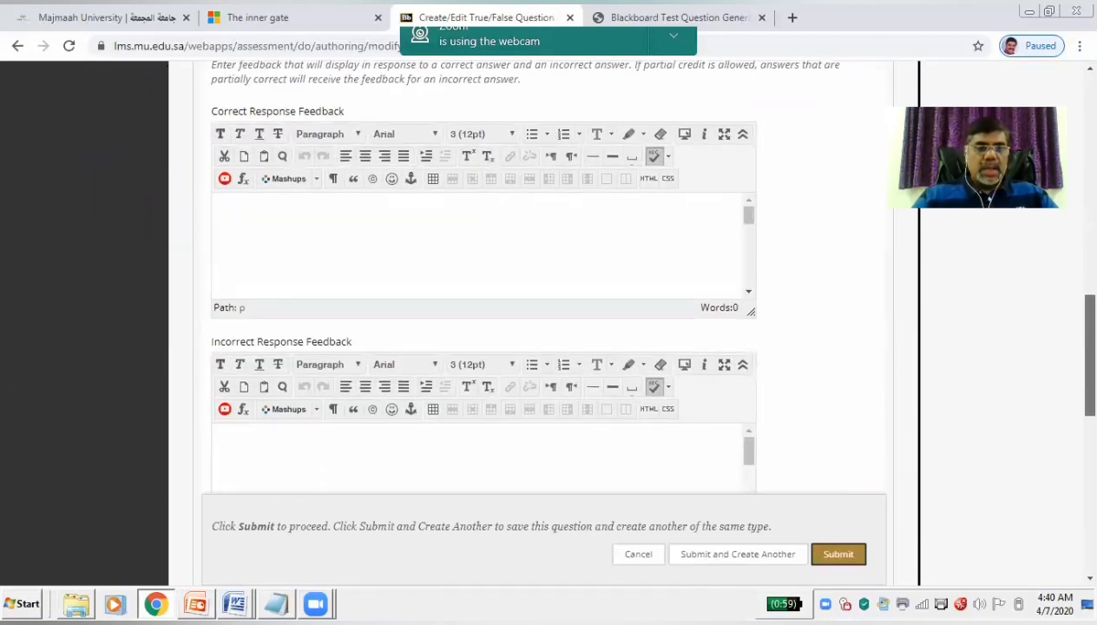
{"action": "left_click", "coordinate": [355, 221]}
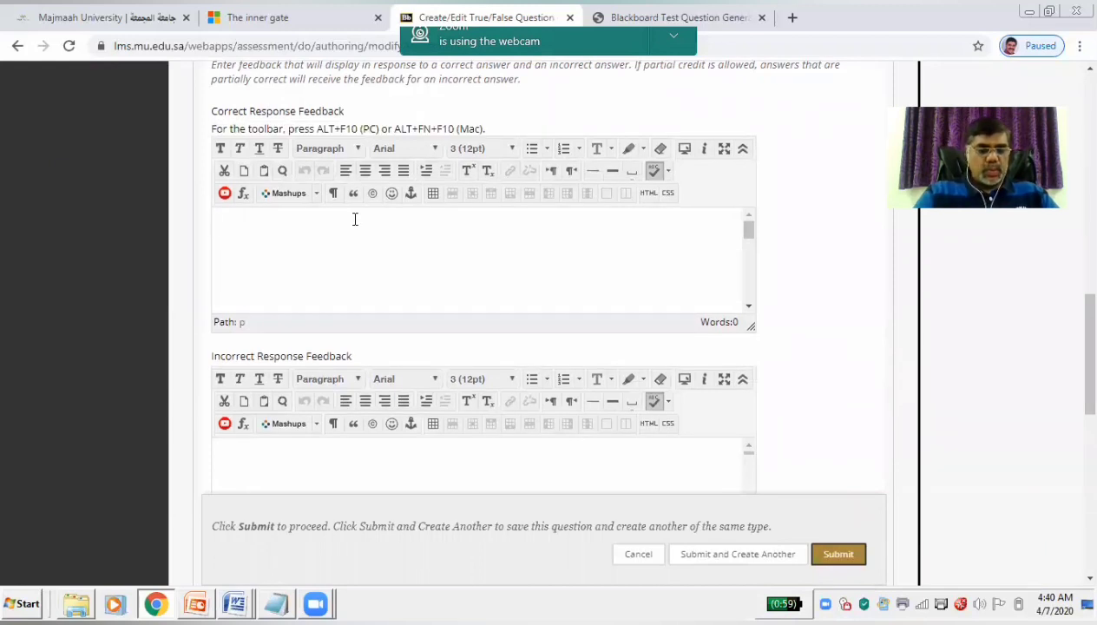
{"action": "type", "text": "Congrats"}
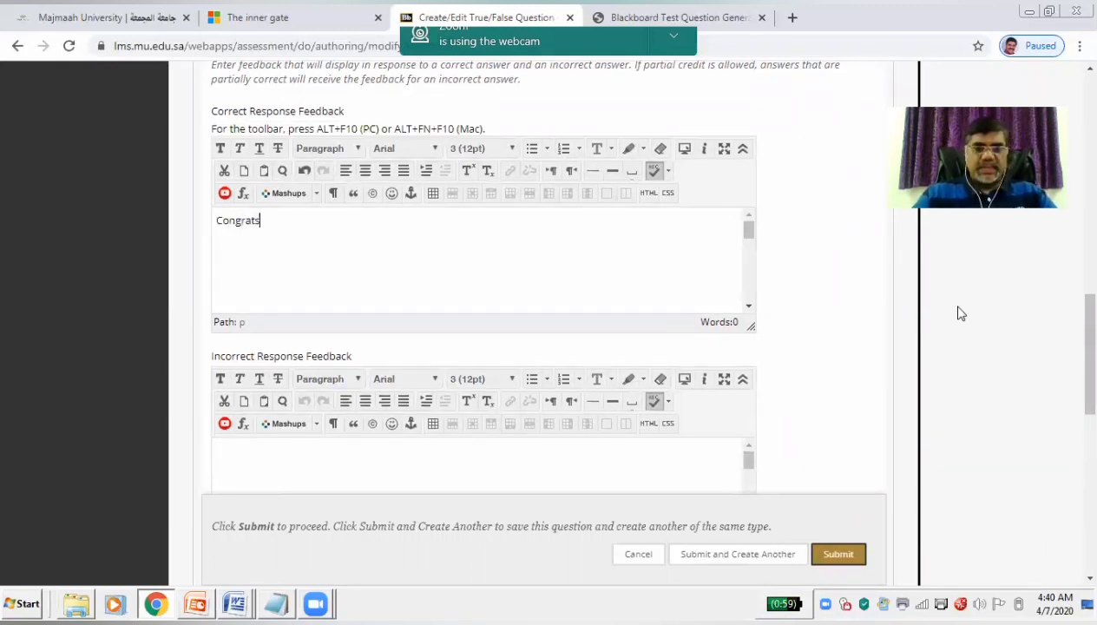
Enter "Sorry" as the incorrect response feedback for Q2 and submit the question.
{"action": "scroll", "coordinate": [840, 331], "scroll_direction": "down", "scroll_amount": 3}
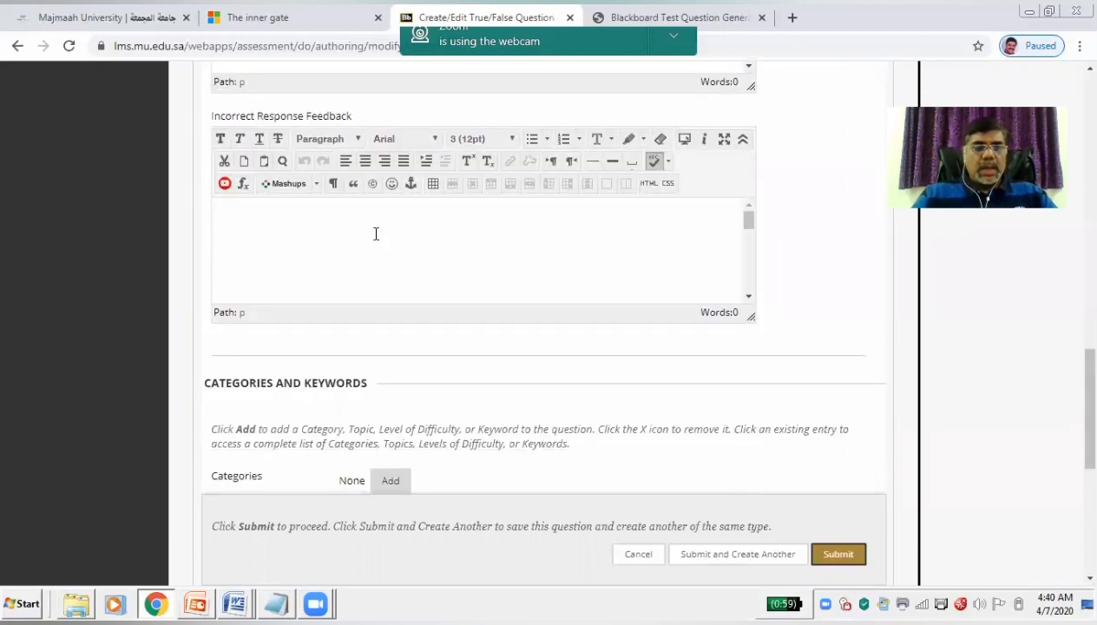
{"action": "left_click", "coordinate": [374, 230]}
{"action": "type", "text": "So"}
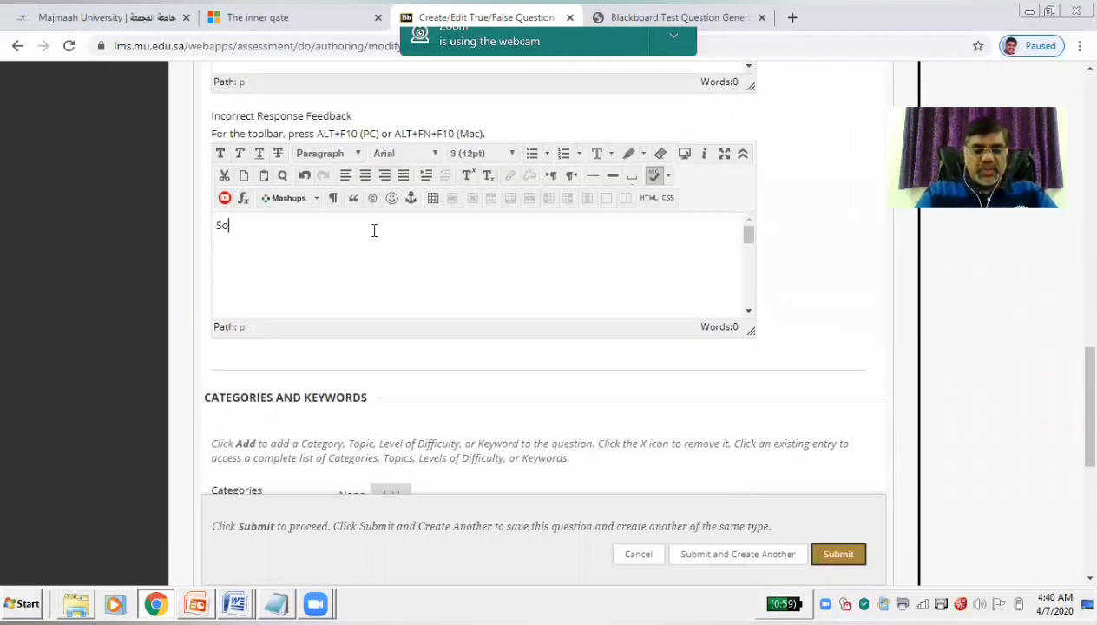
{"action": "type", "text": "rry"}
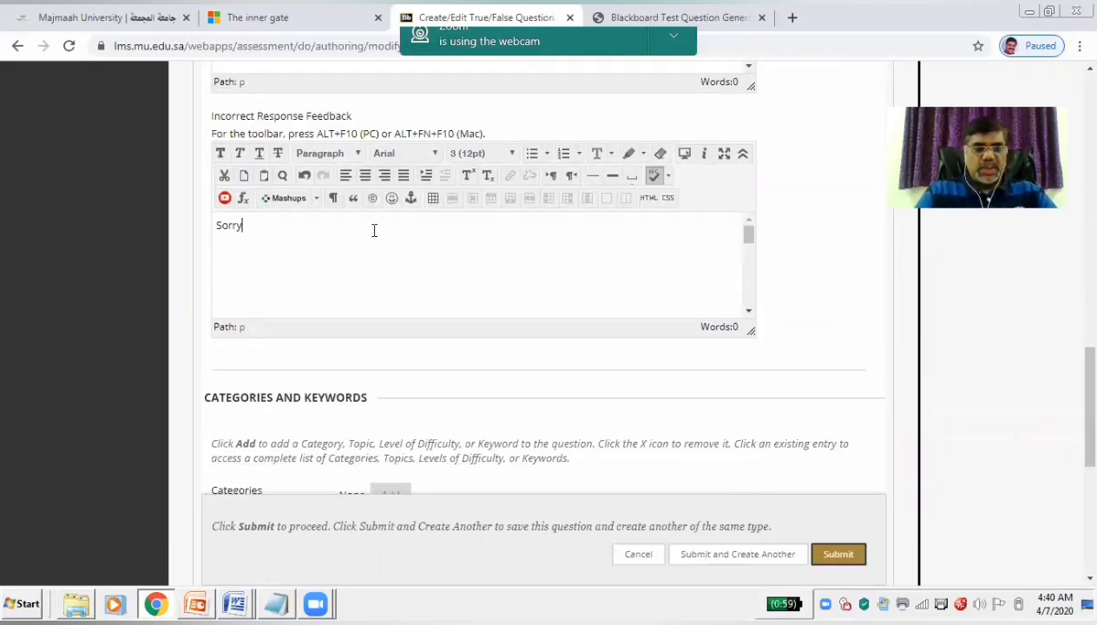
{"action": "left_click", "coordinate": [837, 555]}
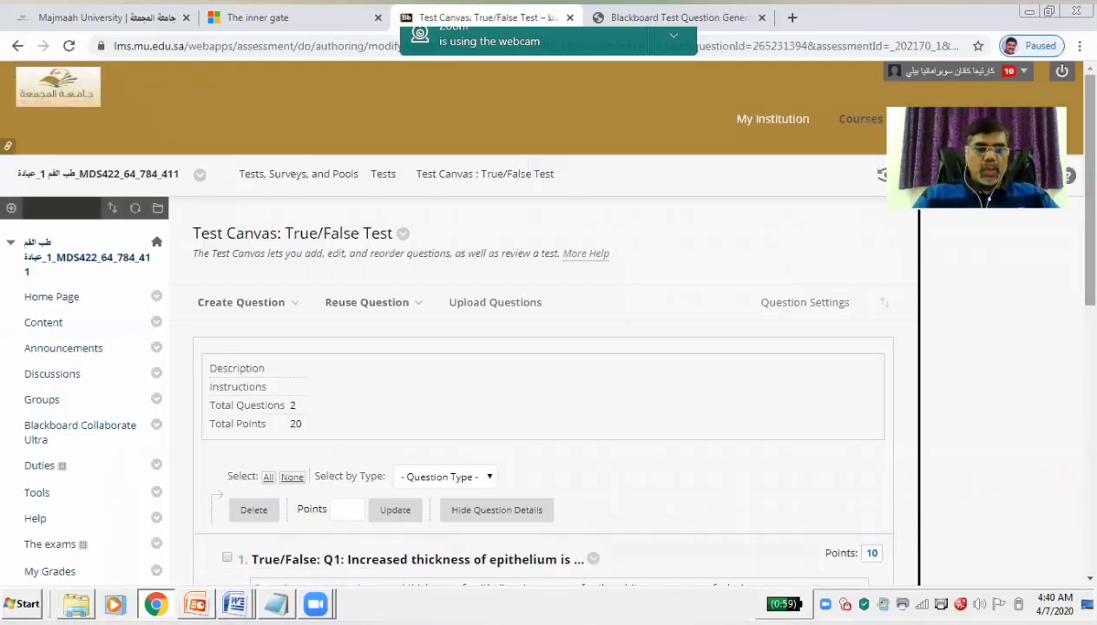
Set the points for question Q1 on the test canvas to 1.
{"action": "scroll", "coordinate": [543, 347], "scroll_direction": "down", "scroll_amount": 3}
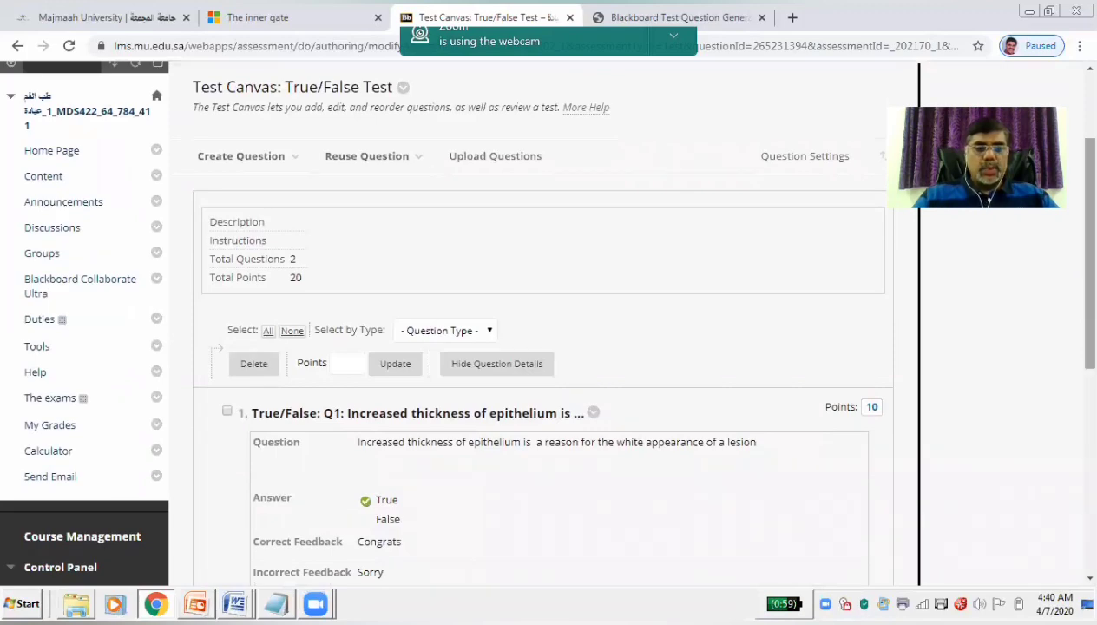
{"action": "scroll", "coordinate": [542, 347], "scroll_direction": "down", "scroll_amount": 3}
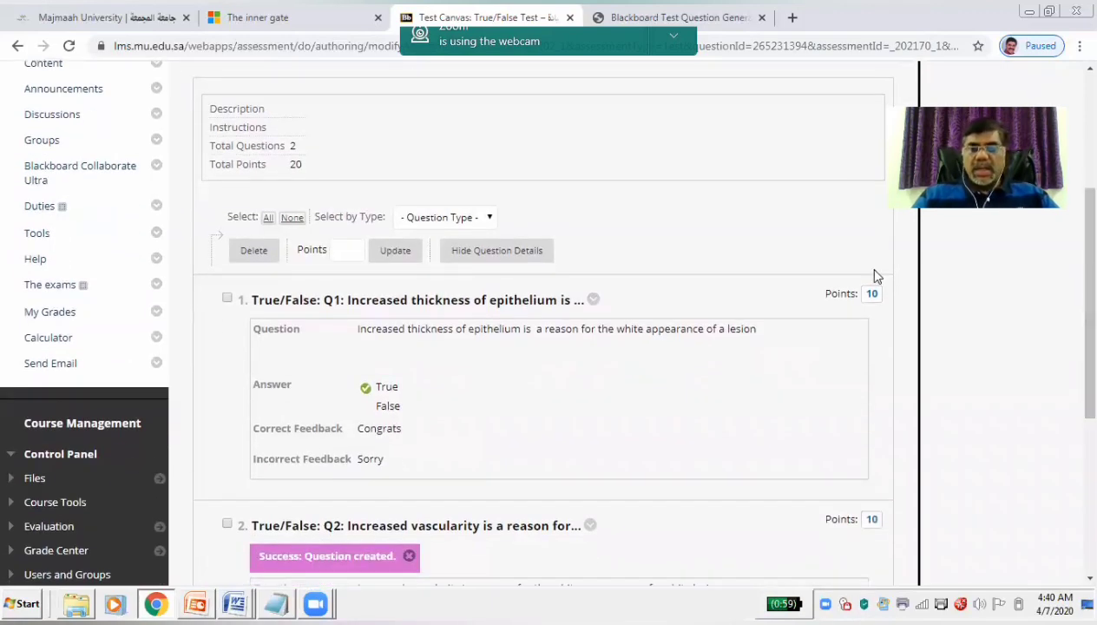
{"action": "left_click", "coordinate": [872, 295]}
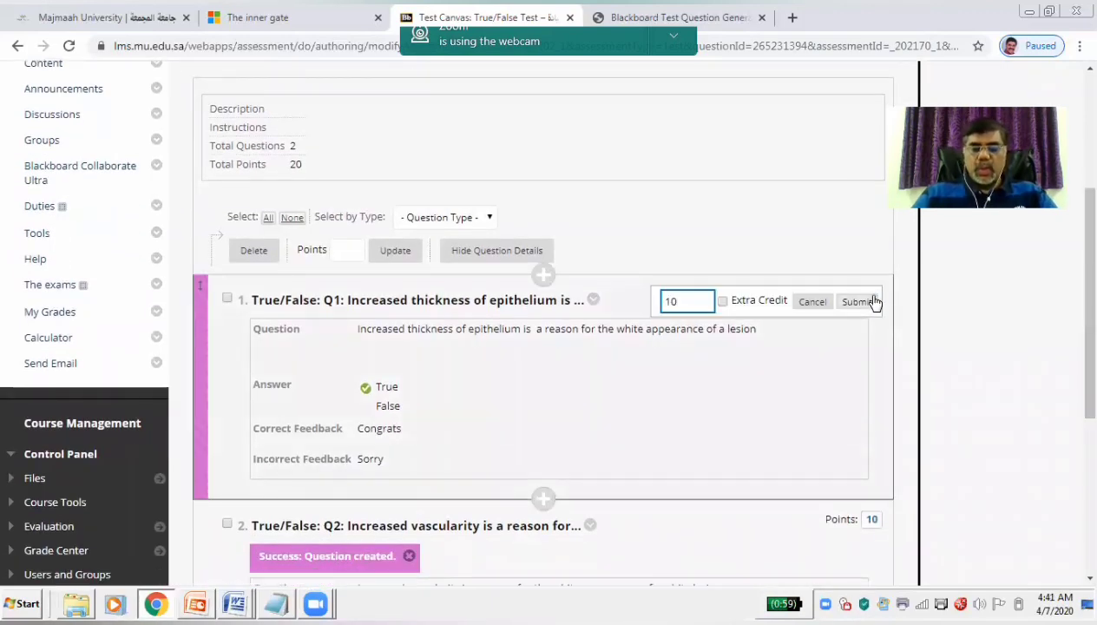
{"action": "key", "text": "BackSpace"}
{"action": "left_click", "coordinate": [866, 304]}
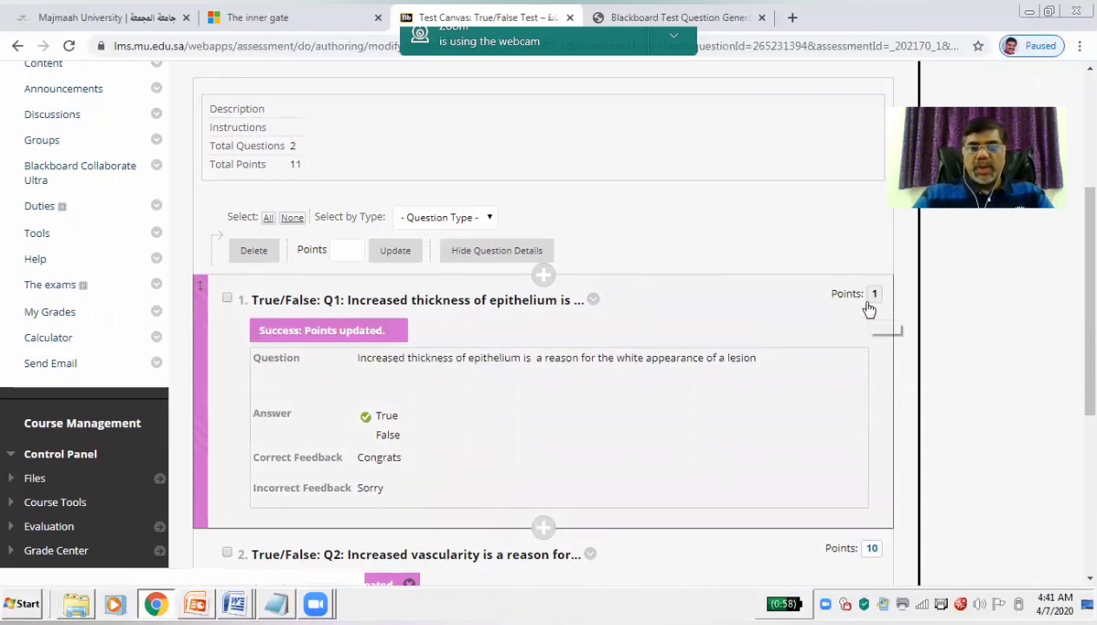
Set the points for question Q2 on the test canvas to 1.
{"action": "scroll", "coordinate": [1042, 395], "scroll_direction": "down", "scroll_amount": 2}
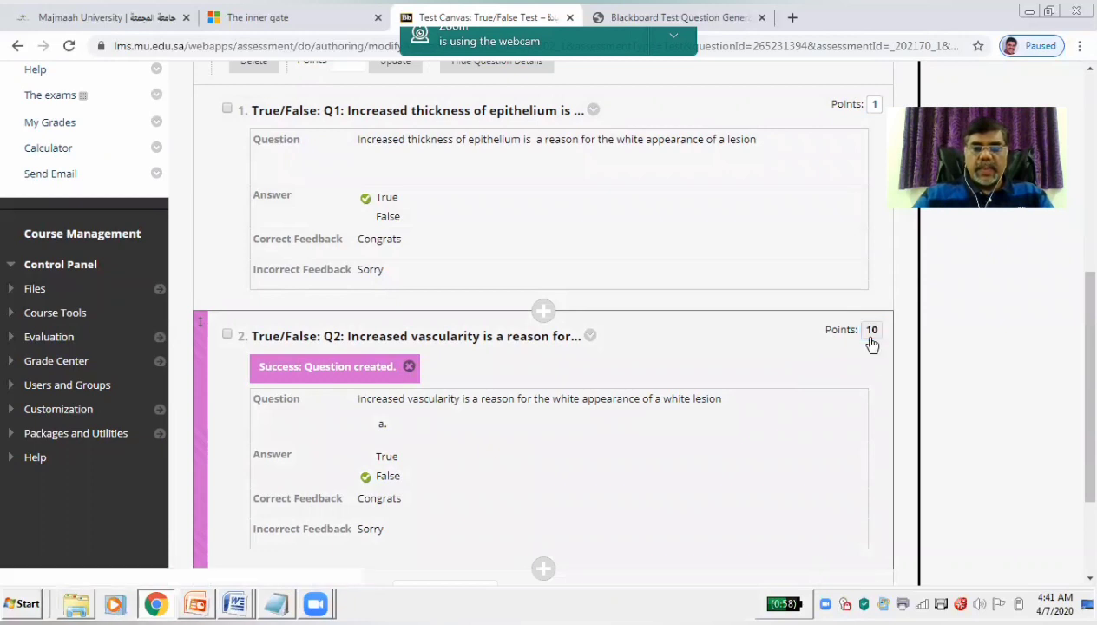
{"action": "left_click", "coordinate": [871, 337]}
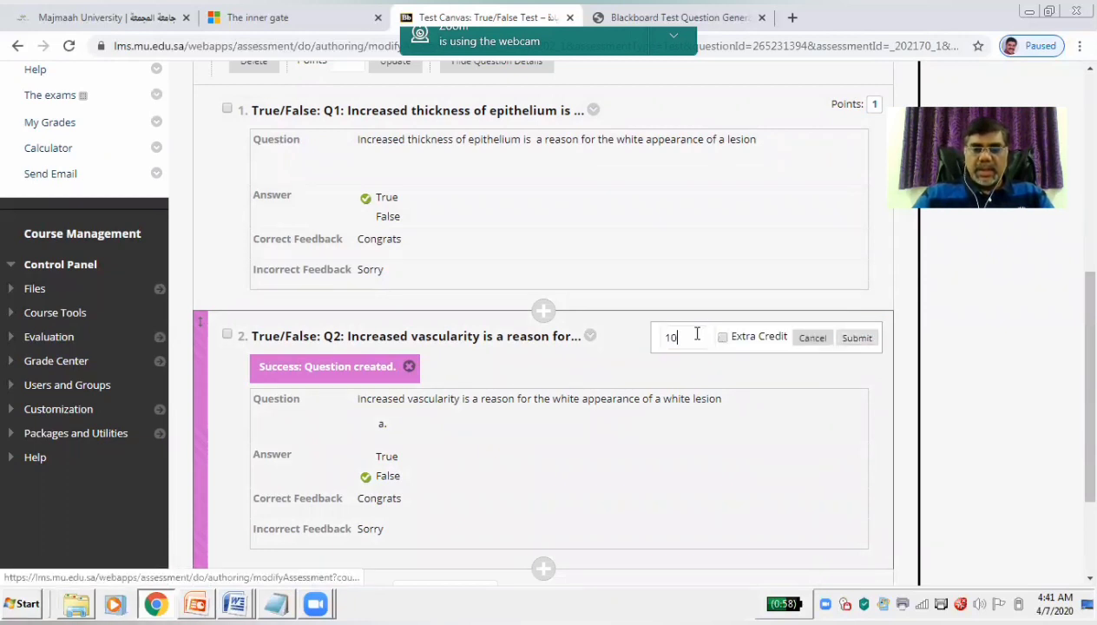
{"action": "left_click", "coordinate": [859, 342]}
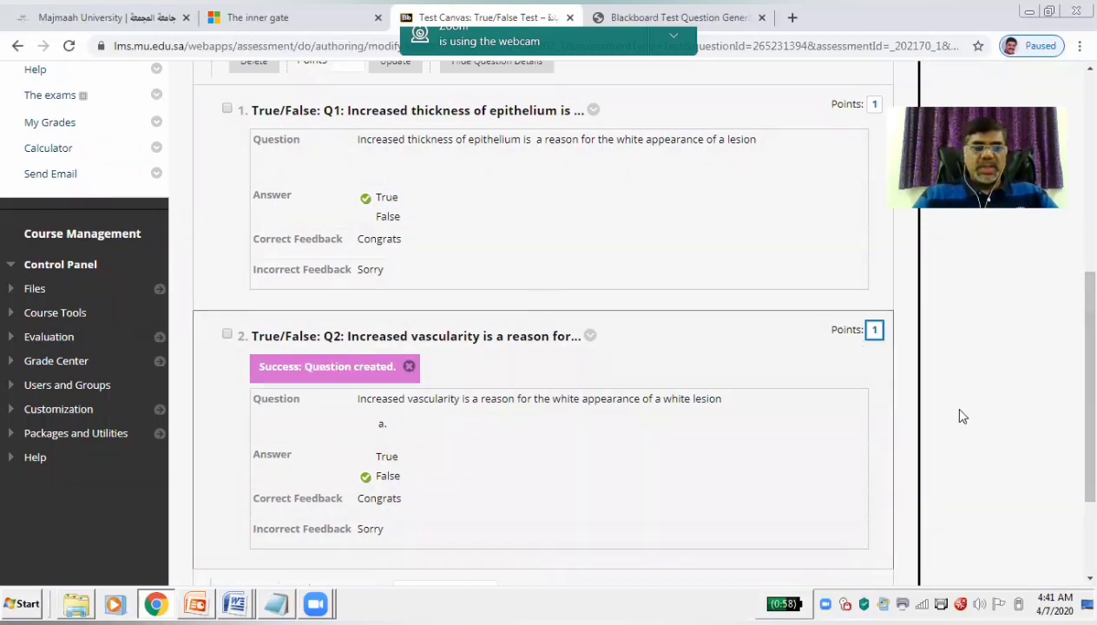
Copy all five True/False questions with their options from Document1 in Microsoft Word into the blank Notepad file.
{"action": "left_click_drag", "start_coordinate": [1090, 434], "coordinate": [1091, 505]}
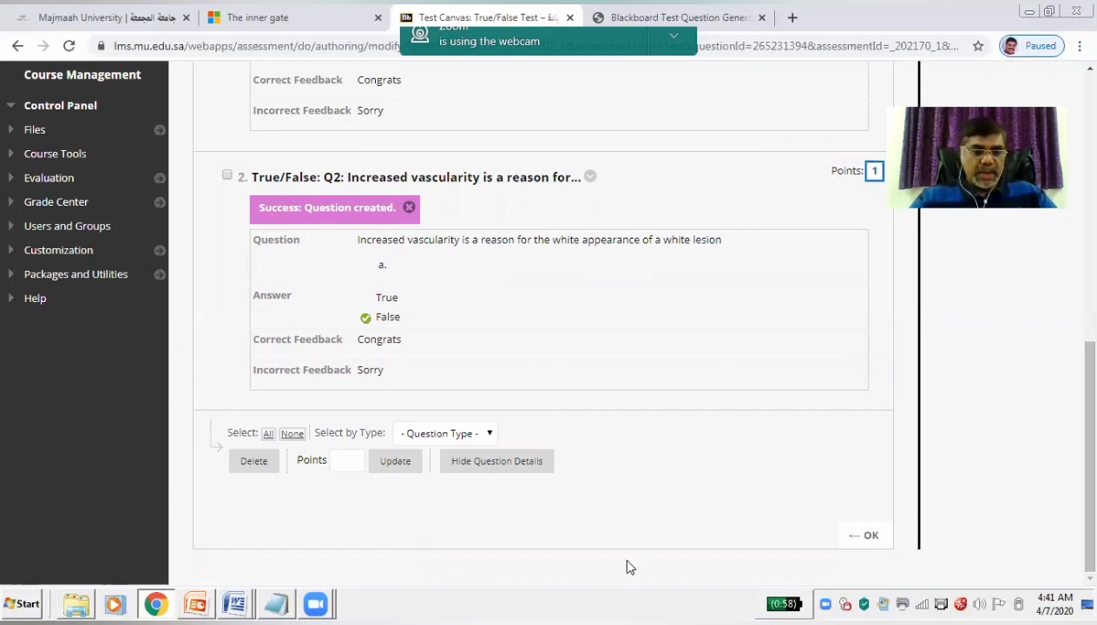
{"action": "left_click", "coordinate": [234, 602]}
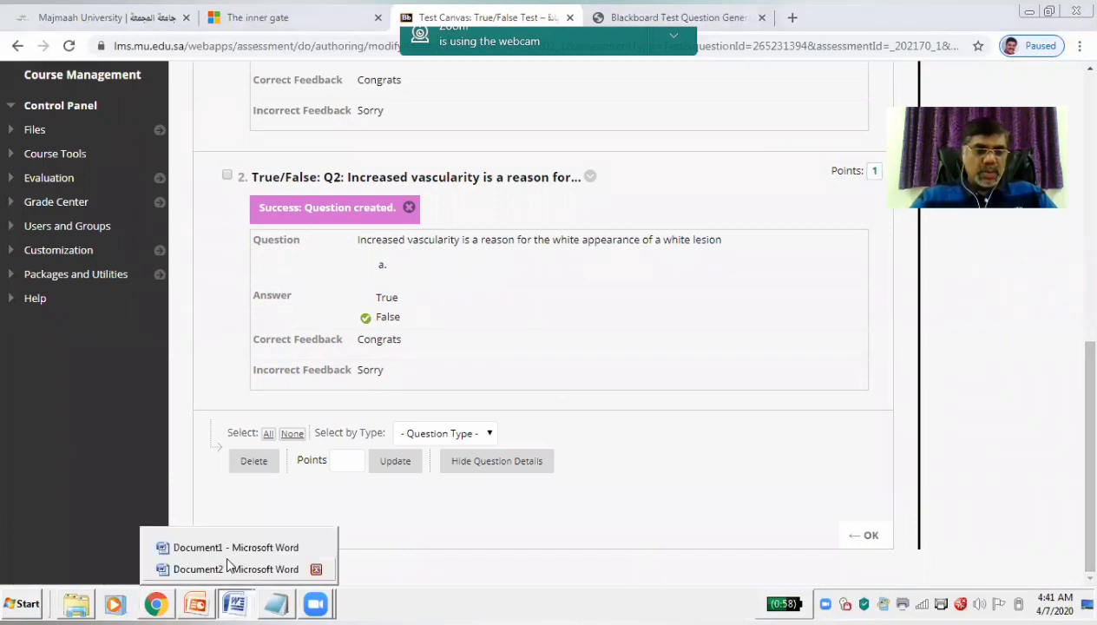
{"action": "left_click", "coordinate": [227, 546]}
{"action": "left_click", "coordinate": [919, 454]}
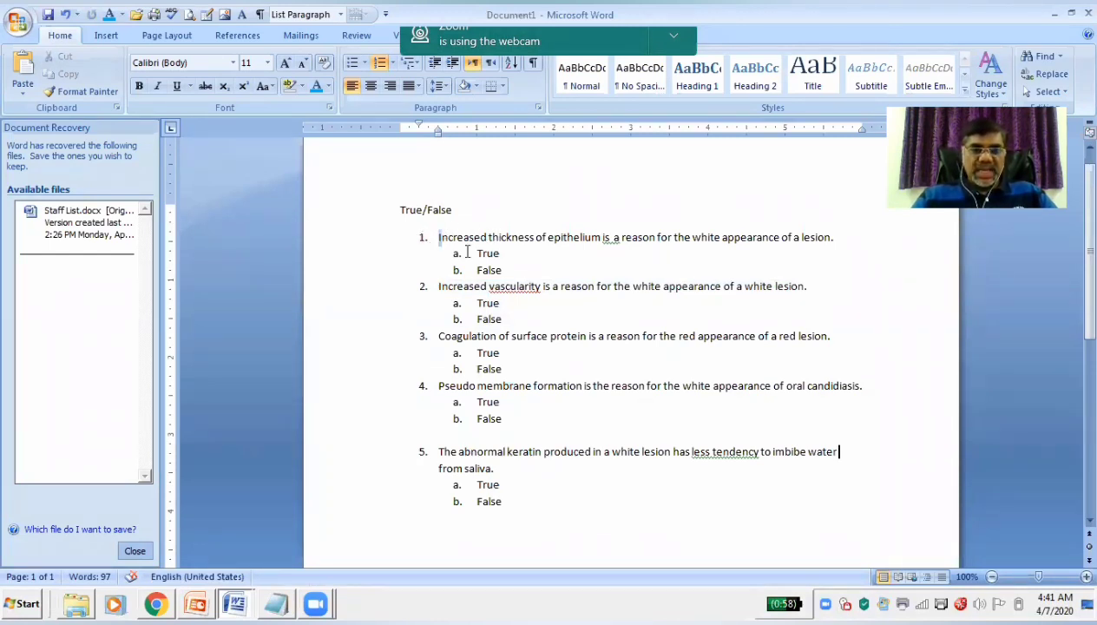
{"action": "left_click_drag", "start_coordinate": [436, 235], "coordinate": [575, 514]}
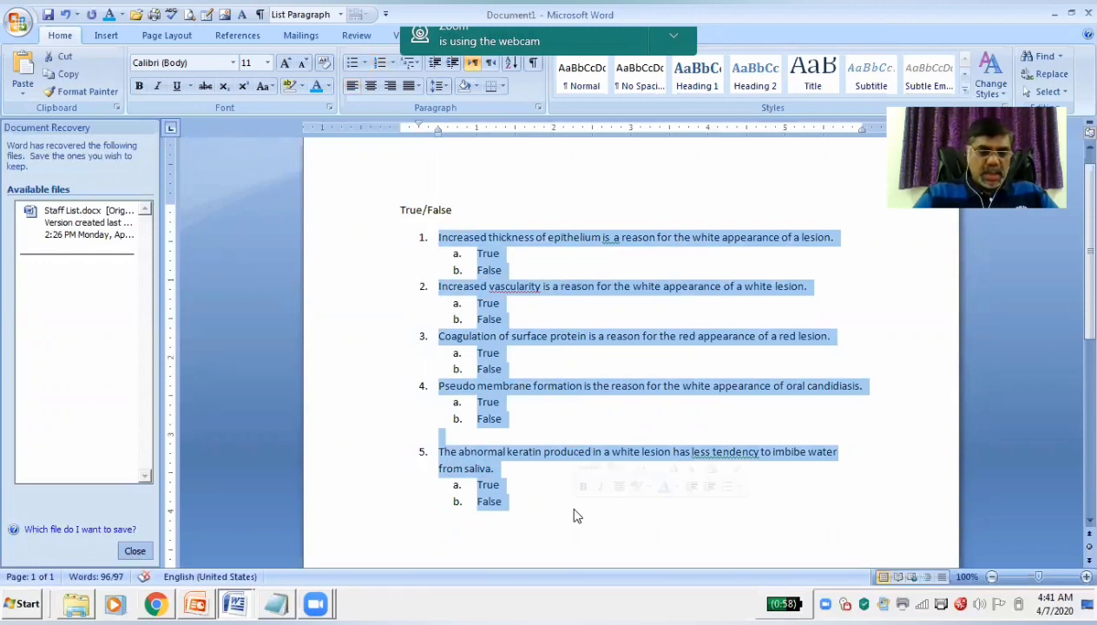
{"action": "left_click", "coordinate": [276, 603]}
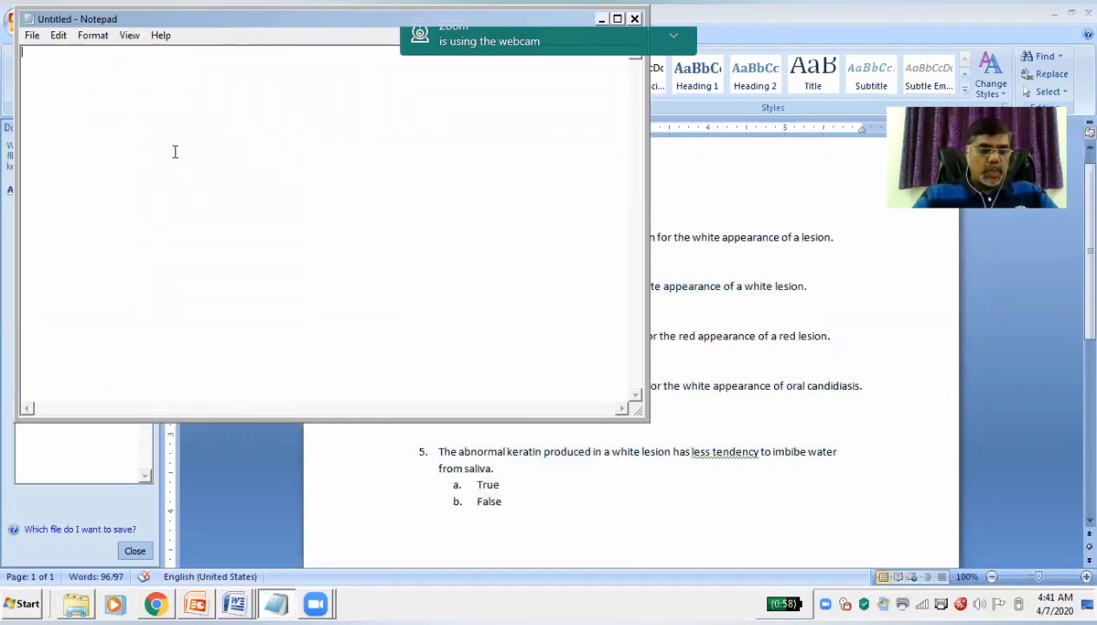
{"action": "type", "text": "1.\tIncreased thickness of epithelium is  a reason for the white appearance of a lesion. a.\tTrue b.\tFalse 2.\tIncreased vascularity is a reason for the white appearance of a white lesion. a.\tTrue b.\tFalse 3.\tCoagulation of surface protein is a reason for the red appearance of a red lesion. a.\tTrue b.\tFalse 4.\tPseudo membrane formation is the reason for the white appearance of oral candidiasis. a.\tTrue b.\tFalse  5.\tThe abnormal keratin produced in a white lesion has less tendency to imbibe water from saliva. a.\tTrue b.\tFalse"}
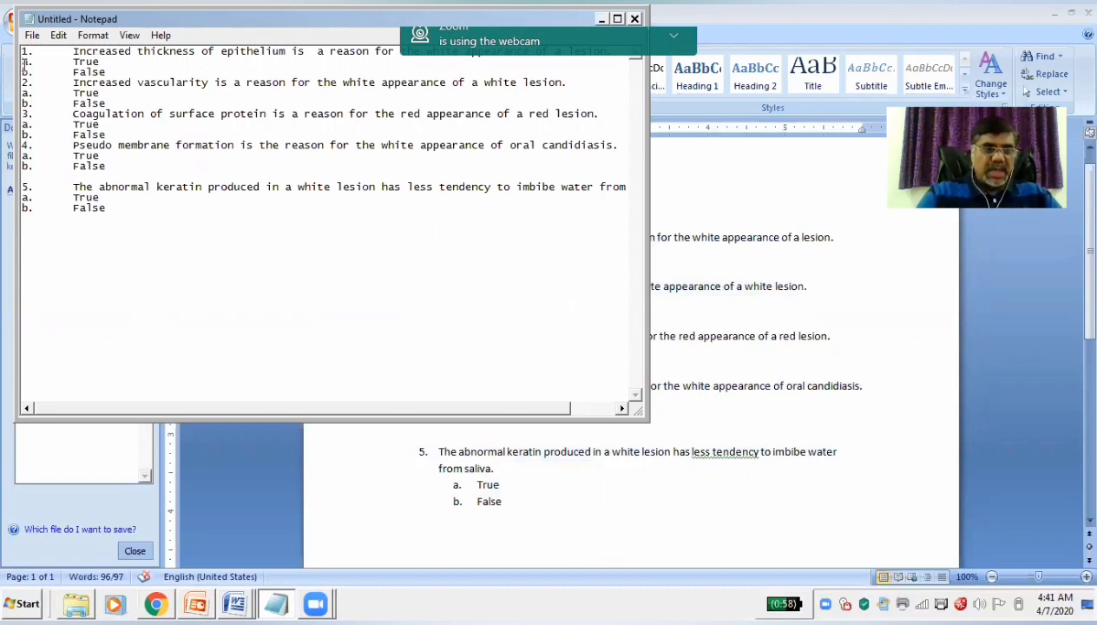
Mark the correct answers with an asterisk before the option letter: 1a, 2b, 3b, 4a and 5b.
{"action": "type", "text": "*"}
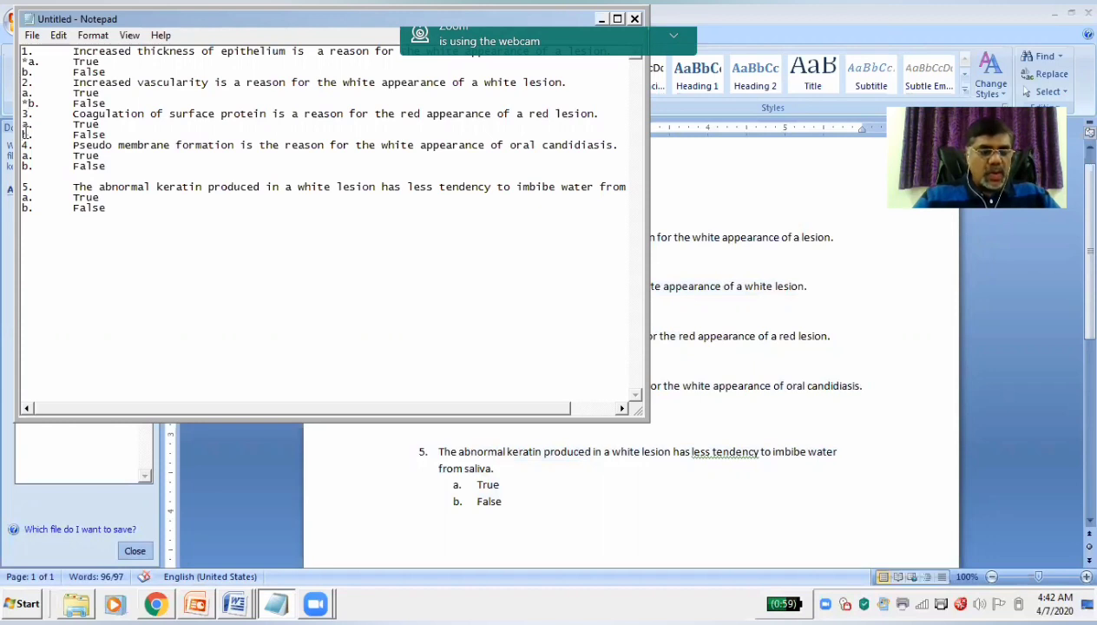
{"action": "type", "text": "*"}
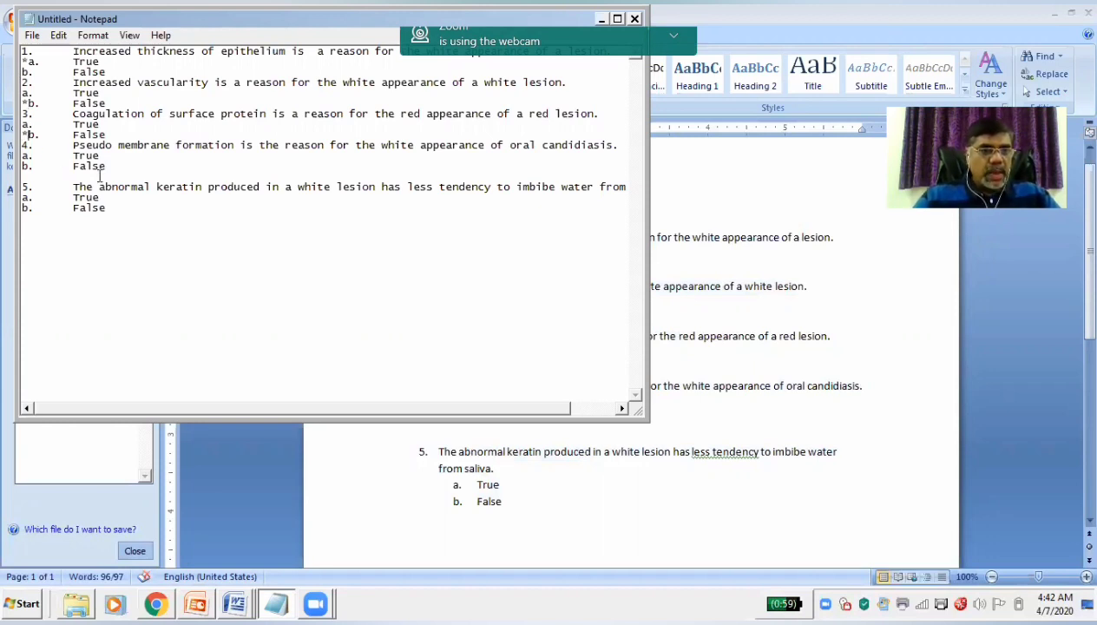
{"action": "left_click", "coordinate": [23, 156]}
{"action": "type", "text": "*"}
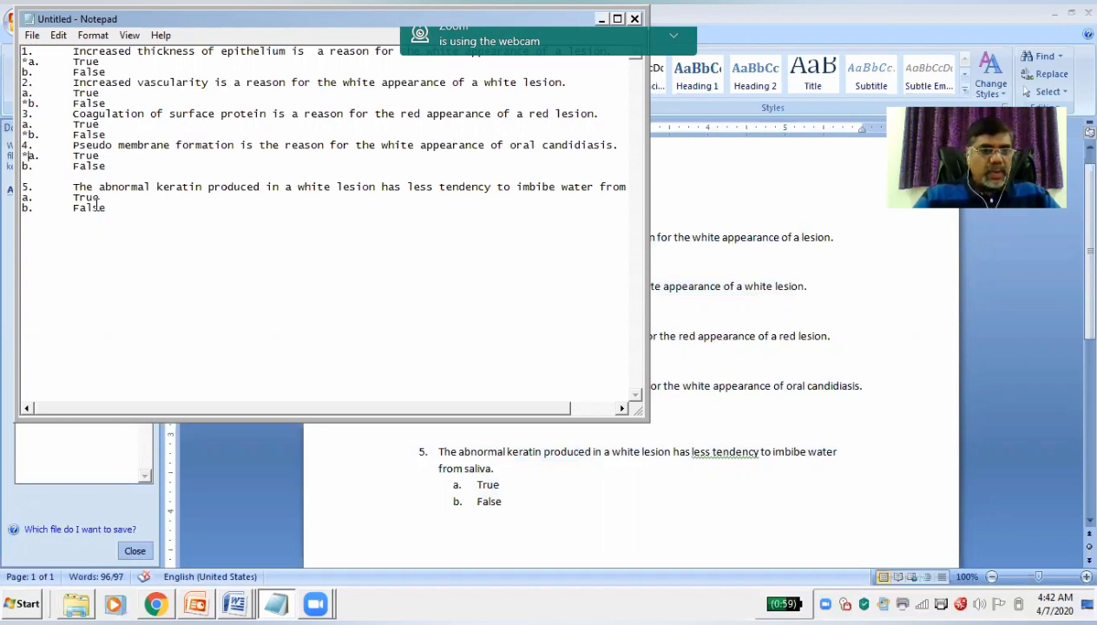
{"action": "left_click", "coordinate": [24, 208]}
{"action": "type", "text": "*"}
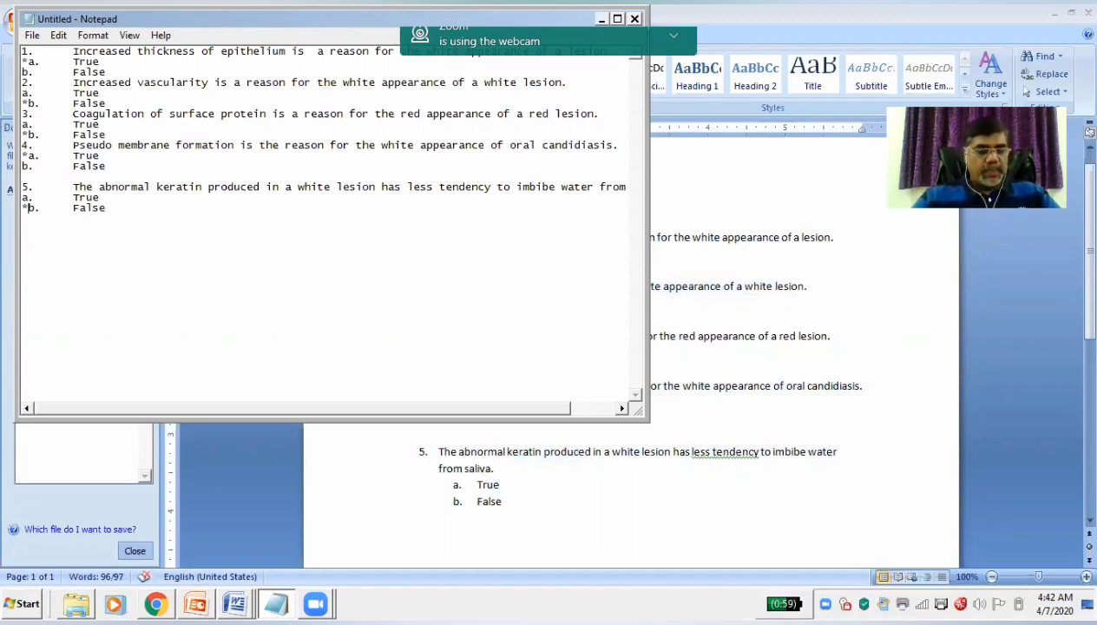
Copy all the marked questions in Notepad and clear the old test questions in the Blackboard Test Generator in Chrome.
{"action": "key", "text": "ctrl+a"}
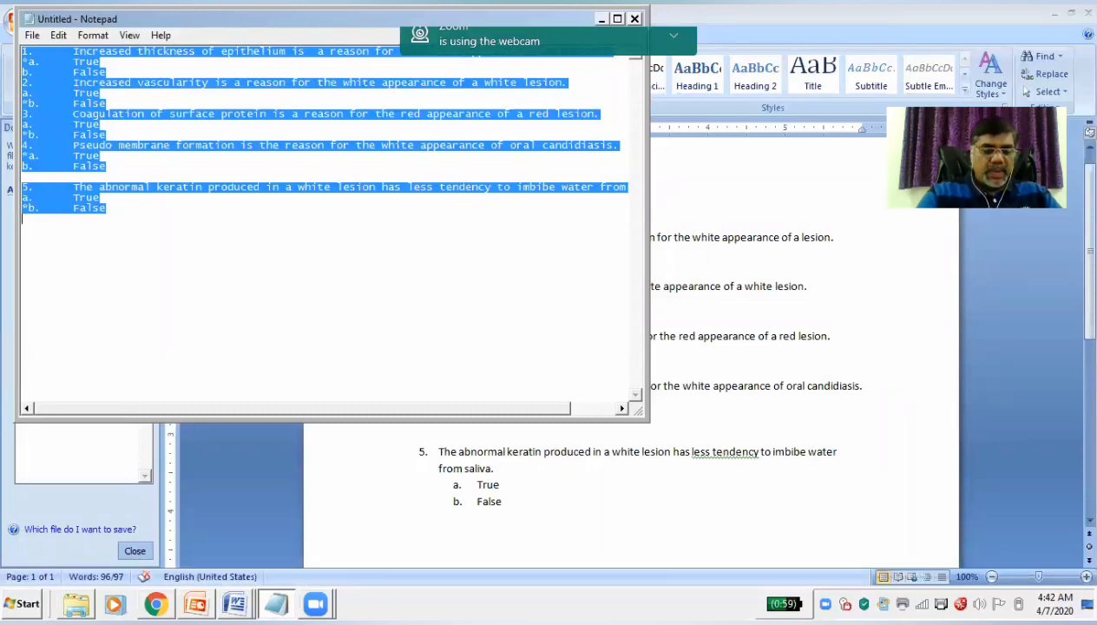
{"action": "left_click", "coordinate": [156, 603]}
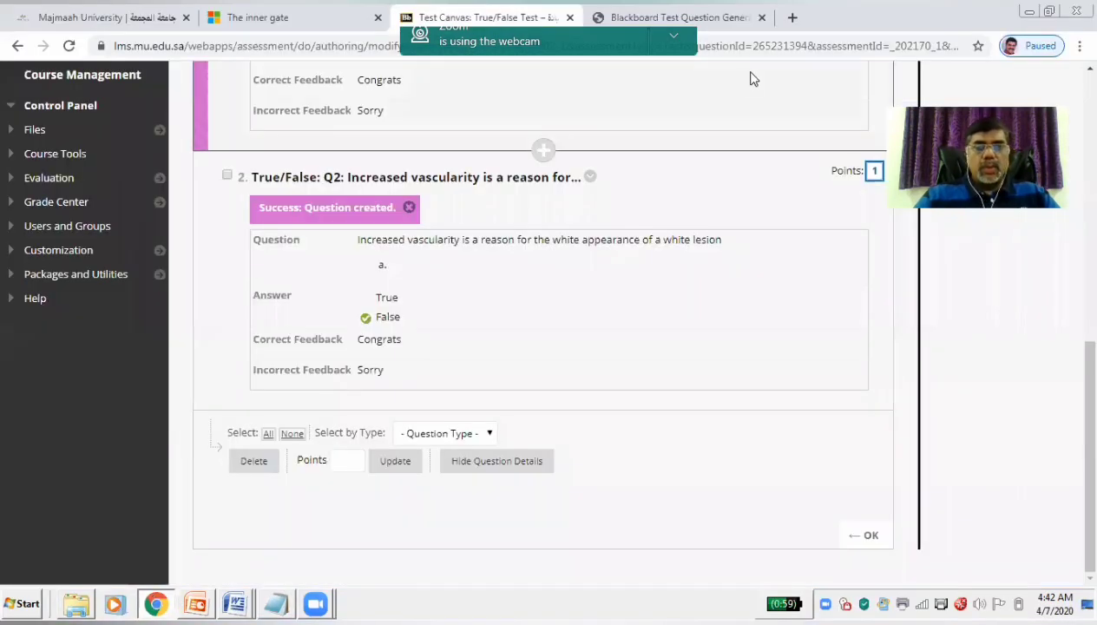
{"action": "left_click", "coordinate": [676, 17]}
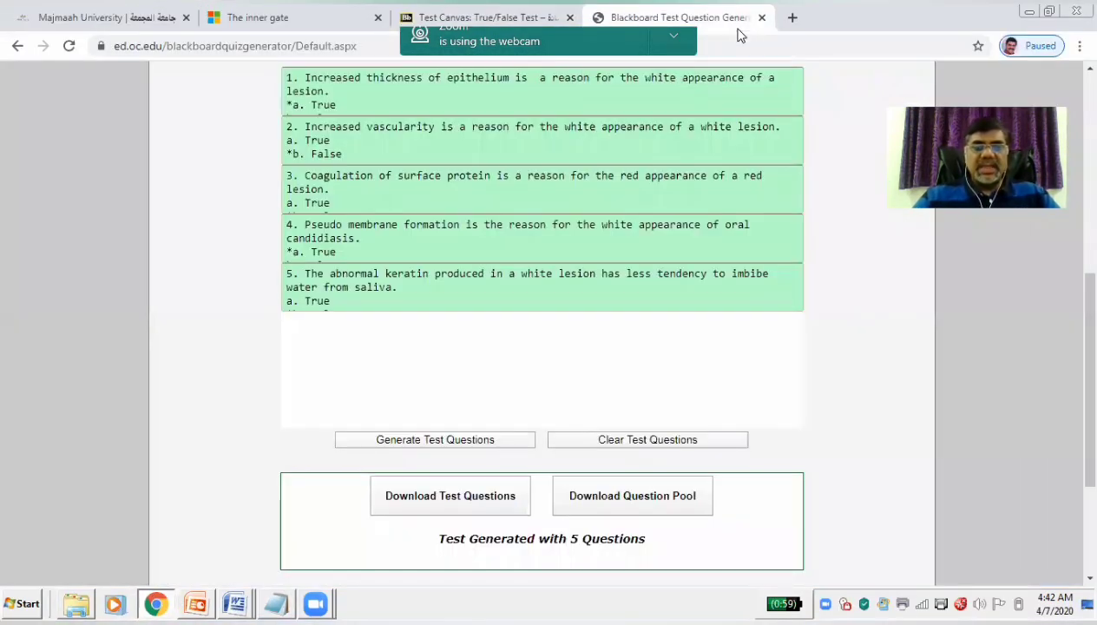
{"action": "left_click", "coordinate": [679, 441]}
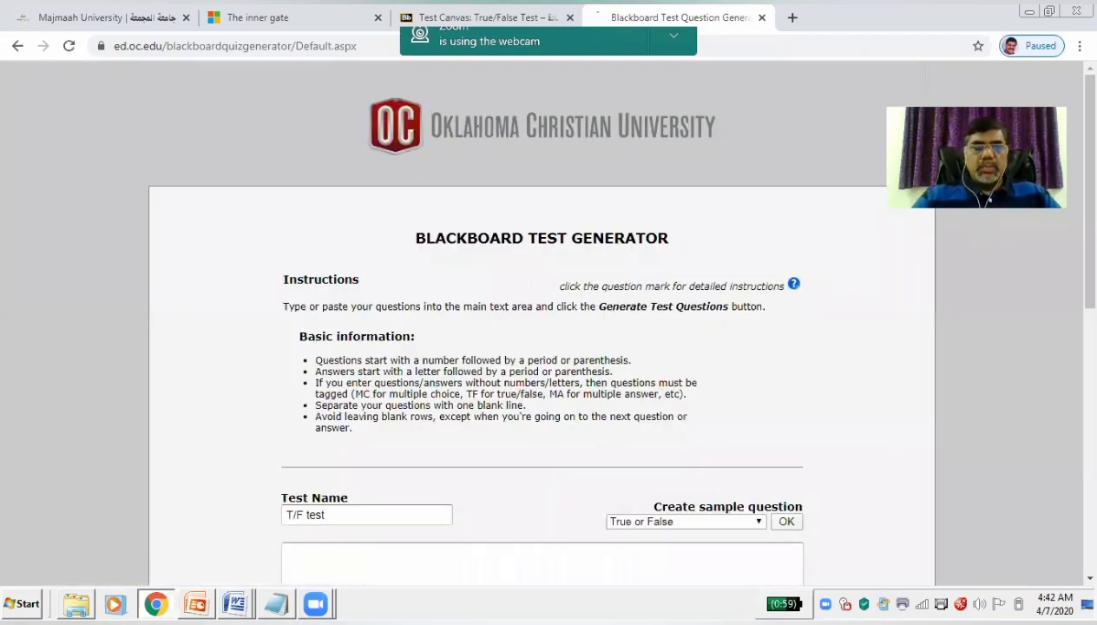
Change the test name in the generator to "True/False test".
{"action": "scroll", "coordinate": [457, 378], "scroll_direction": "down", "scroll_amount": 3}
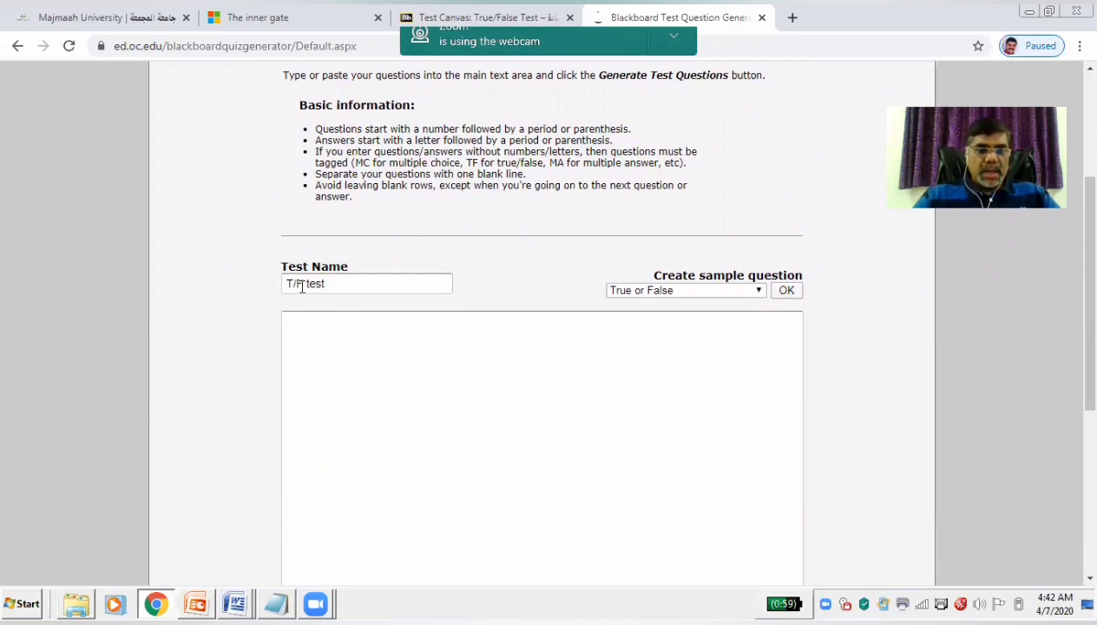
{"action": "left_click", "coordinate": [301, 286]}
{"action": "key", "text": "BackSpace"}
{"action": "key", "text": "BackSpace"}
{"action": "key", "text": "BackSpace"}
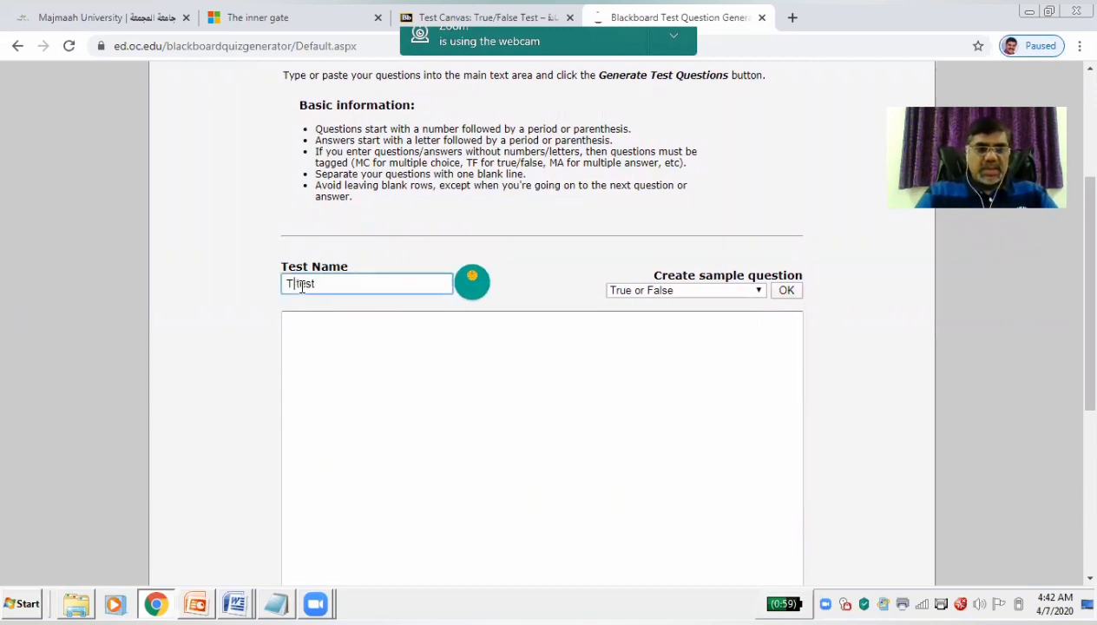
{"action": "type", "text": "T "}
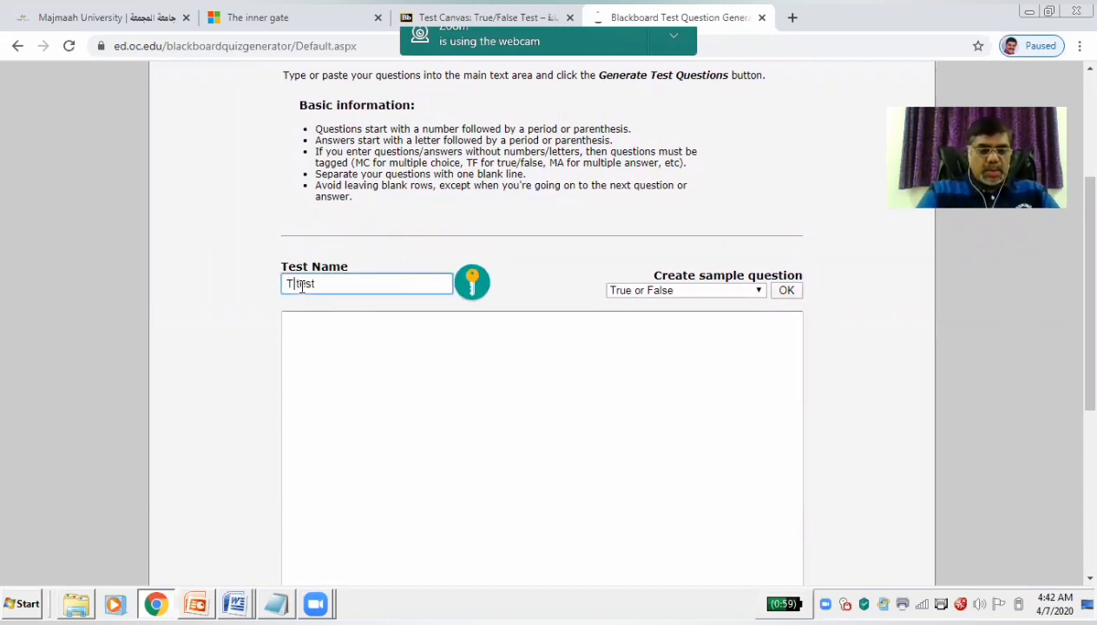
{"action": "type", "text": "rue"}
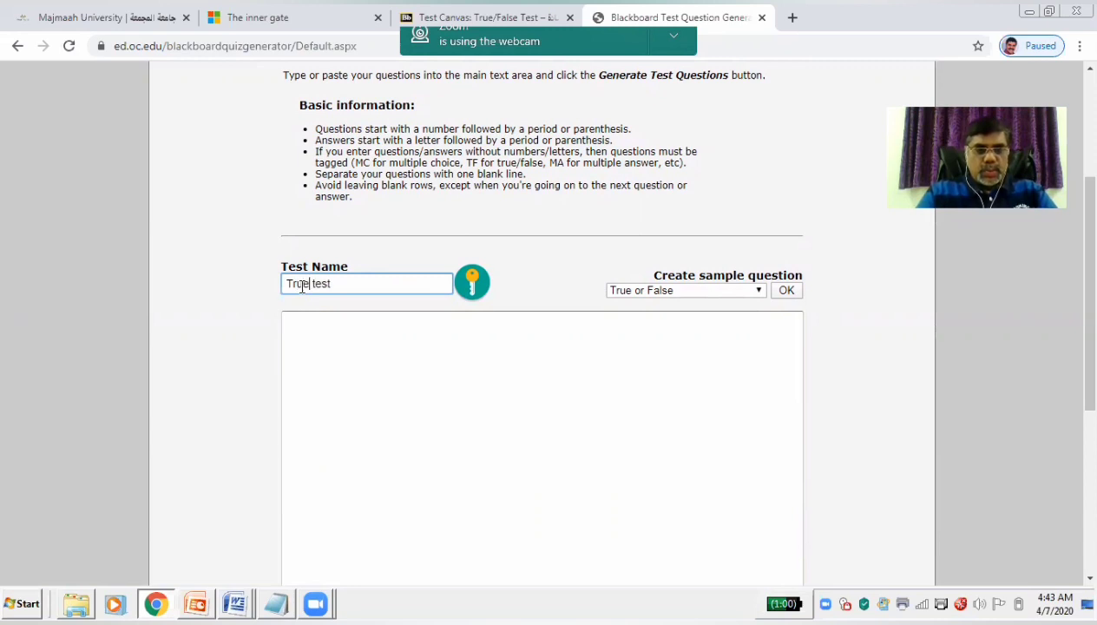
{"action": "type", "text": "/False"}
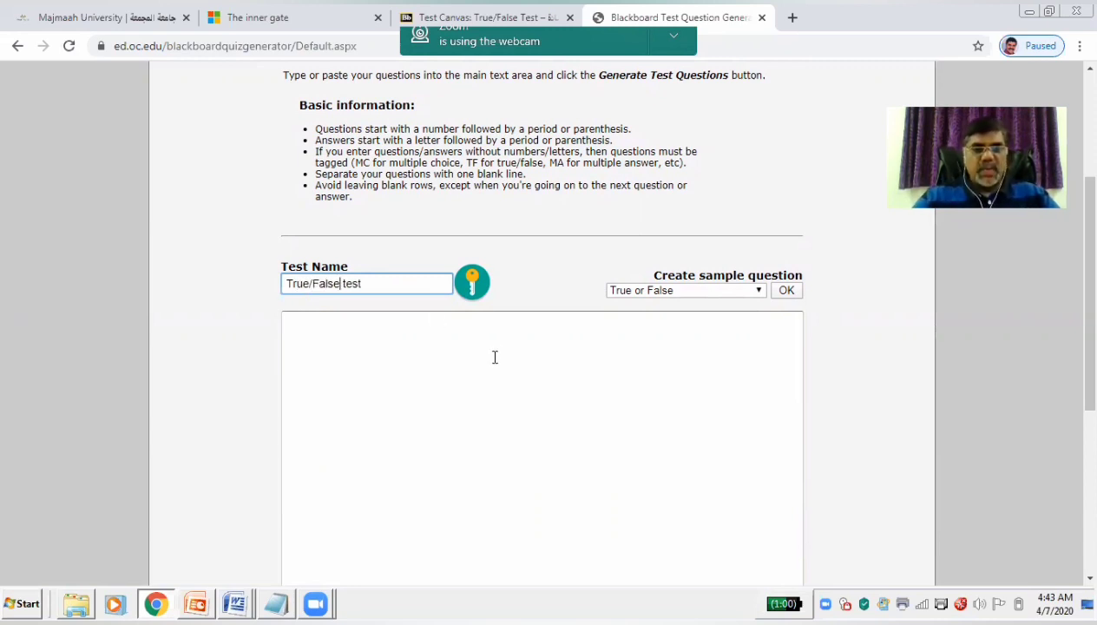
With True or False as the sample question type, paste the five copied questions into the question area and try to generate the test.
{"action": "left_click", "coordinate": [756, 290]}
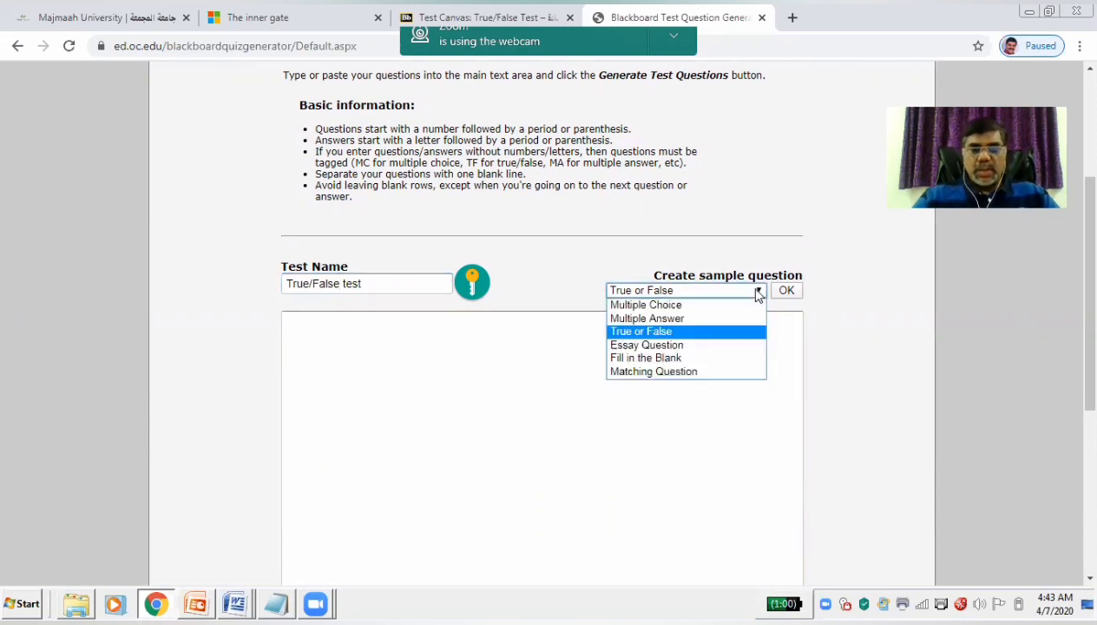
{"action": "left_click", "coordinate": [699, 335]}
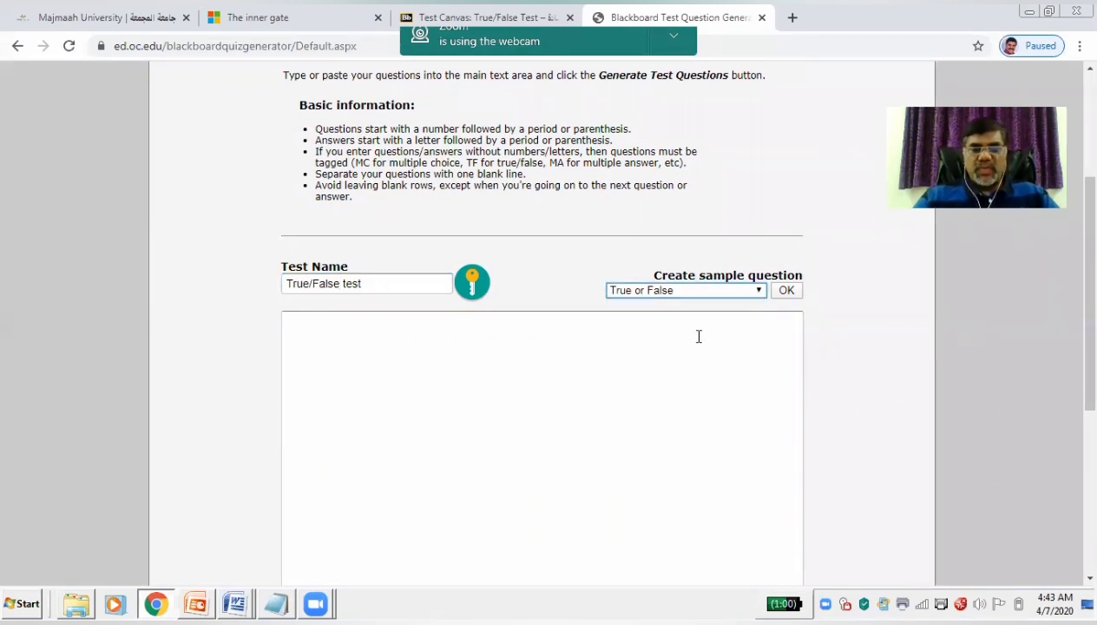
{"action": "scroll", "coordinate": [699, 335], "scroll_direction": "down", "scroll_amount": 1}
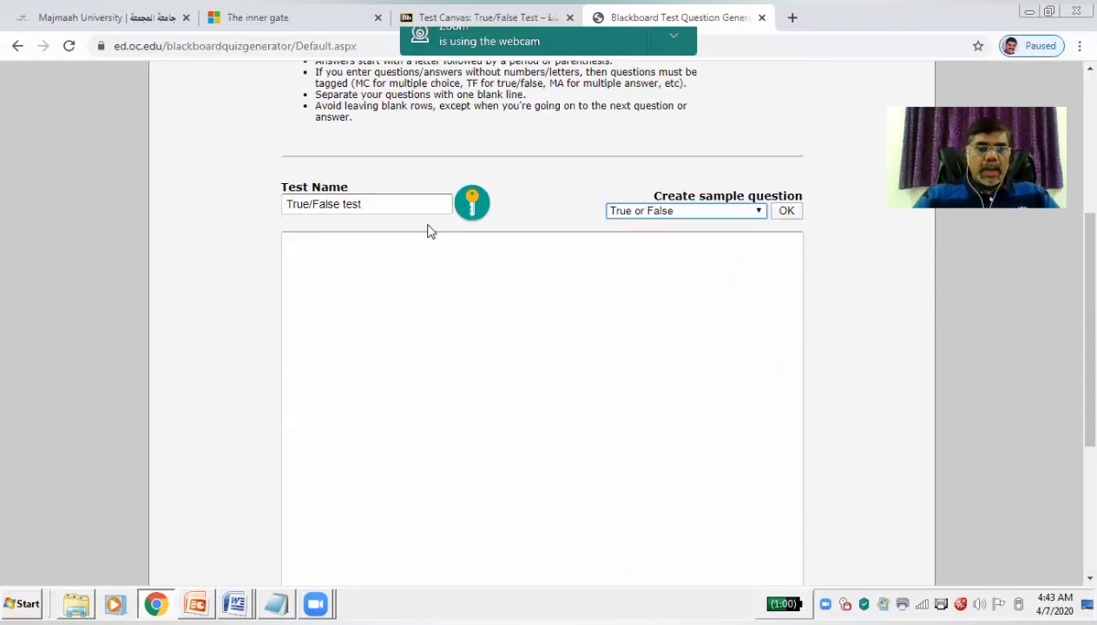
{"action": "left_click", "coordinate": [419, 258]}
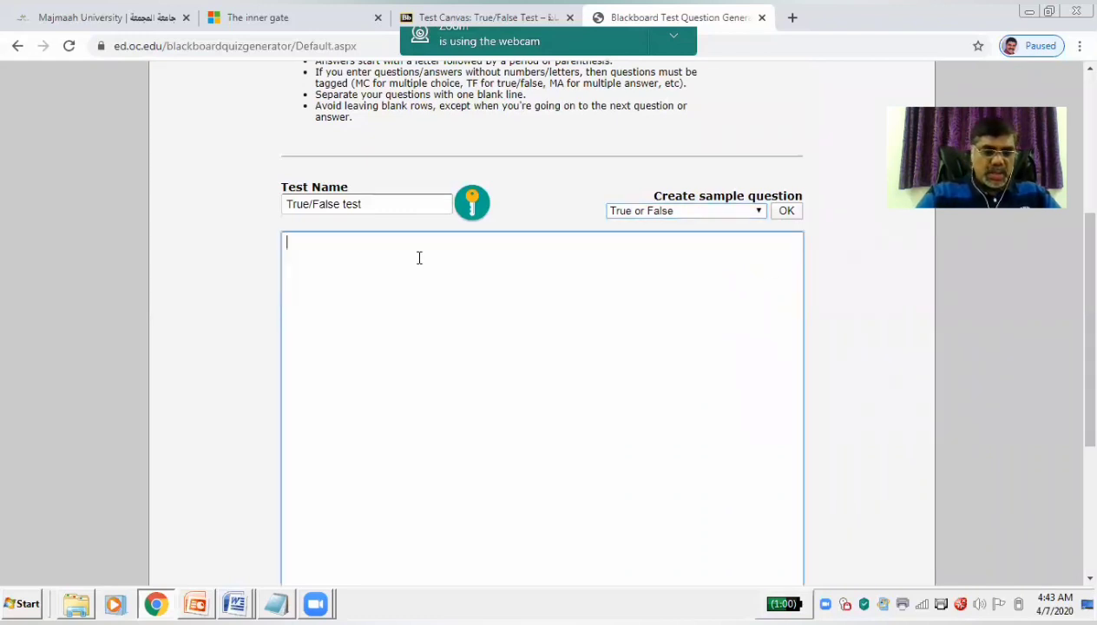
{"action": "type", "text": "1.\tIncreased thickness of epithelium is  a reason for the white appearance of a lesion. *a.\tTrue b.\tFalse 2.\tIncreased vascularity is a reason for the white appearance of a white lesion. a.\tTrue *b.\tFalse 3.\tCoagulation of surface protein is a reason for the red appearance of a red lesion. a.\tTrue *b.\tFalse 4.\tPseudo membrane formation is the reason for the white appearance of oral candidiasis. *a.\tTrue b.\tFalse  5.\tThe abnormal keratin produced in a white lesion has less tendency to imbibe water from saliva. a.\tTrue *b.\tFalse"}
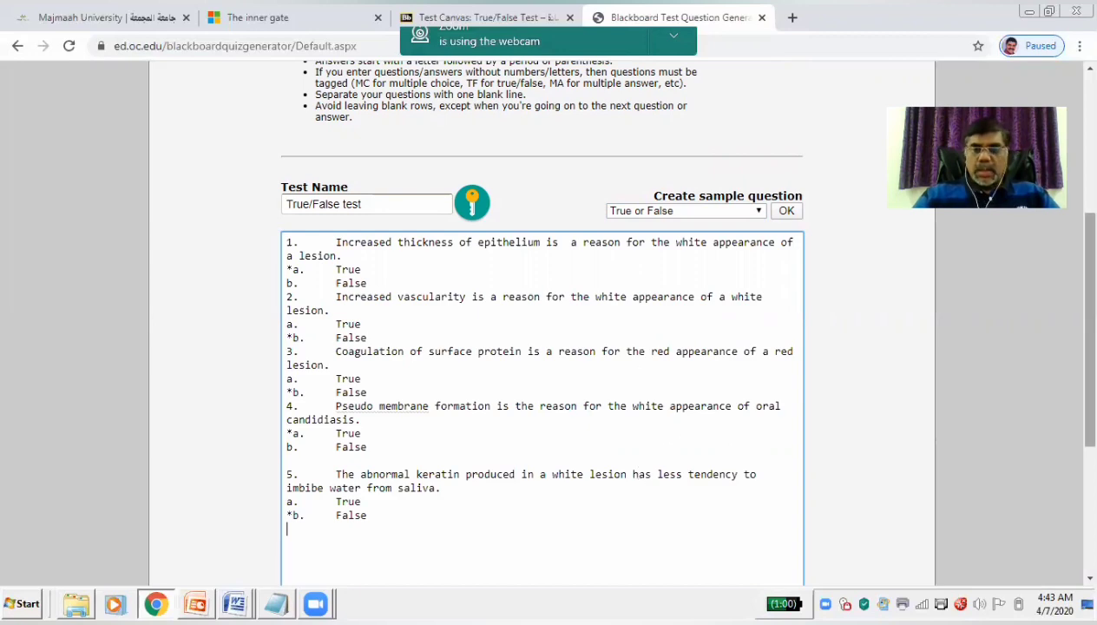
{"action": "scroll", "coordinate": [542, 347], "scroll_direction": "down", "scroll_amount": 3}
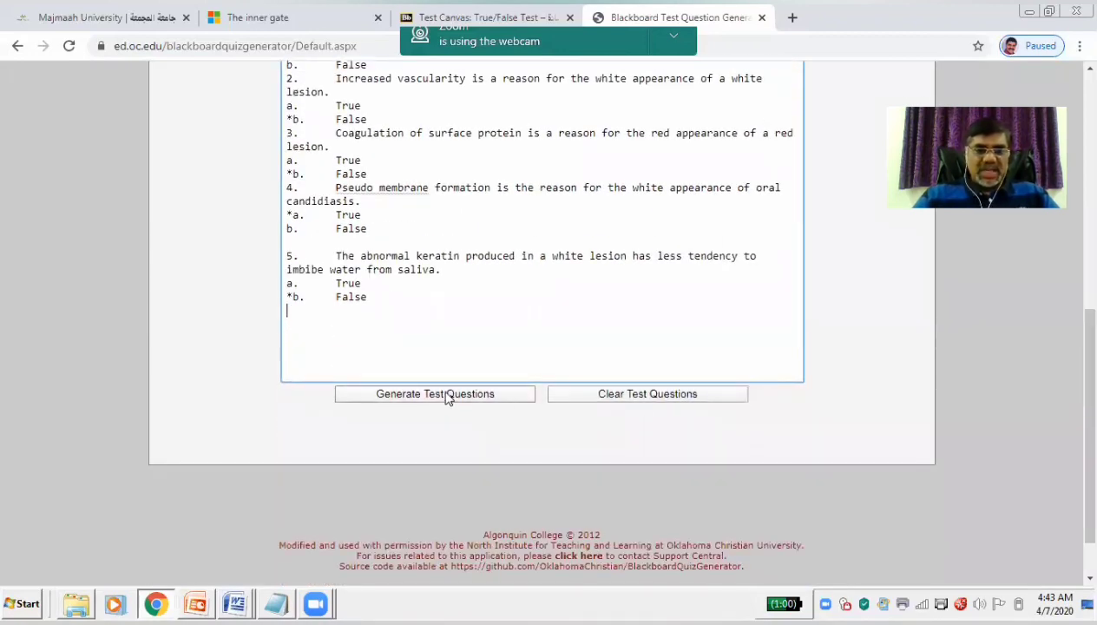
{"action": "left_click", "coordinate": [447, 394]}
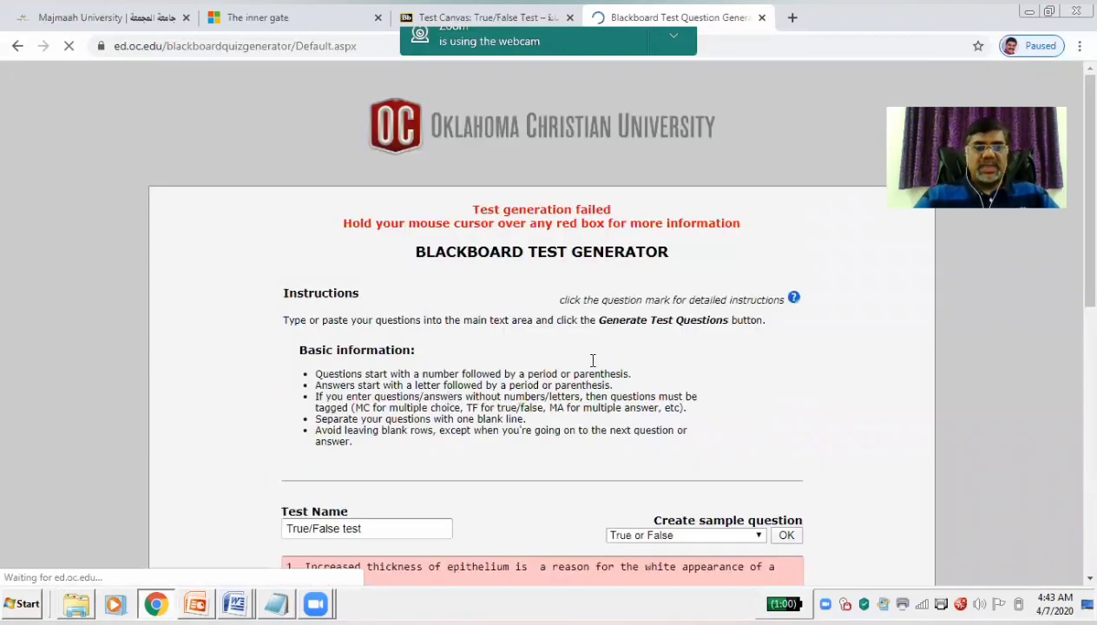
Separate questions 2, 3 and 4 from the preceding ones with a blank line each and generate the test questions again.
{"action": "scroll", "coordinate": [1011, 347], "scroll_direction": "down", "scroll_amount": 2}
{"action": "scroll", "coordinate": [543, 347], "scroll_direction": "down", "scroll_amount": 2}
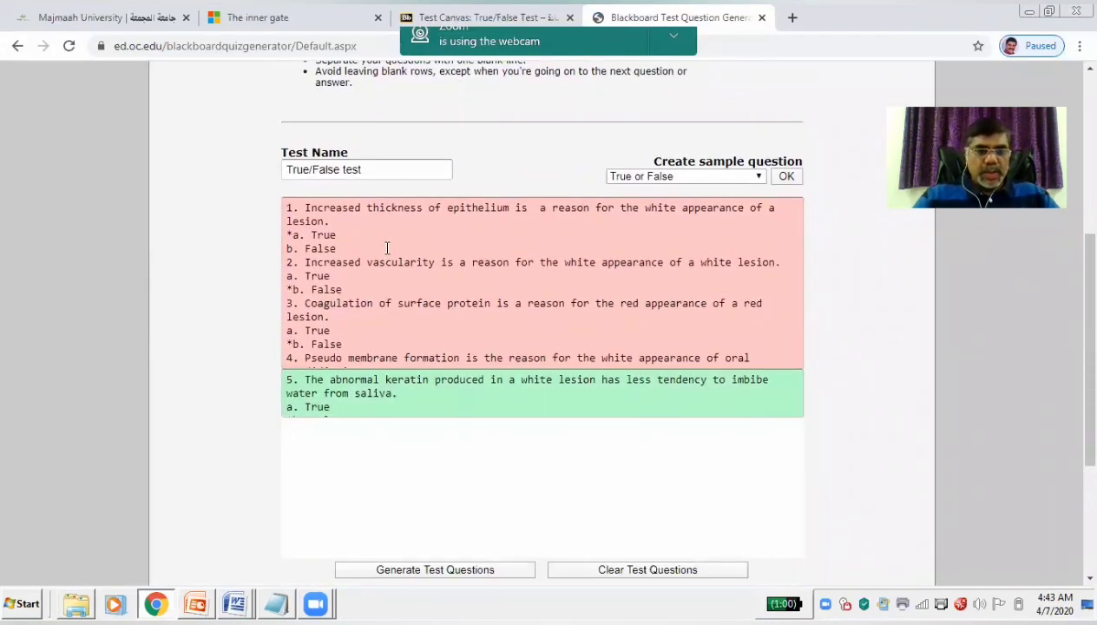
{"action": "mouse_move", "coordinate": [382, 229]}
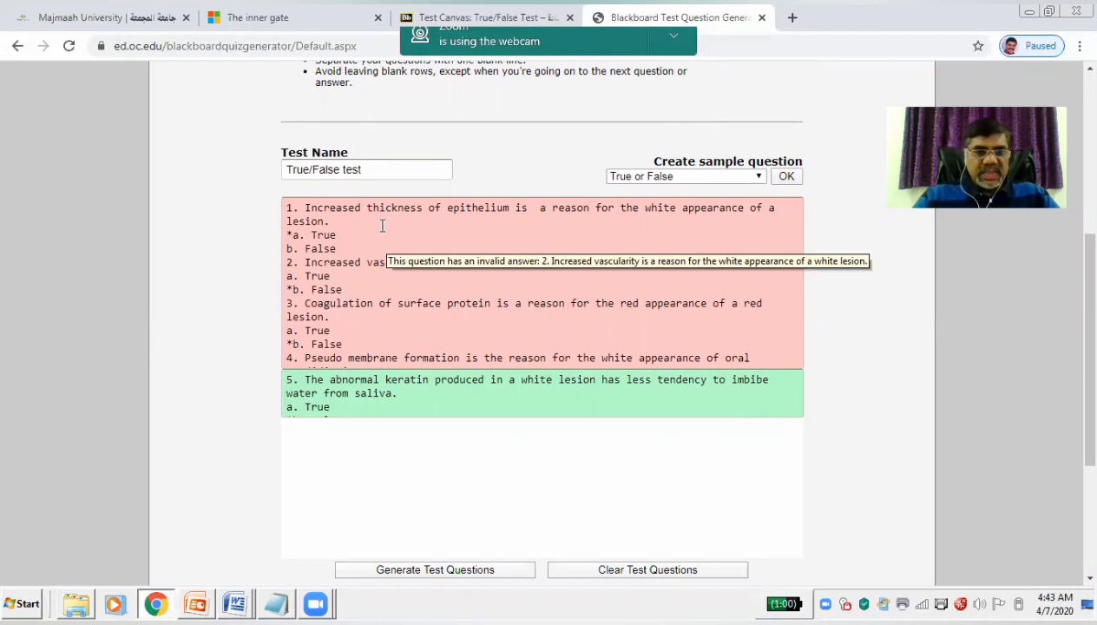
{"action": "left_click", "coordinate": [289, 265]}
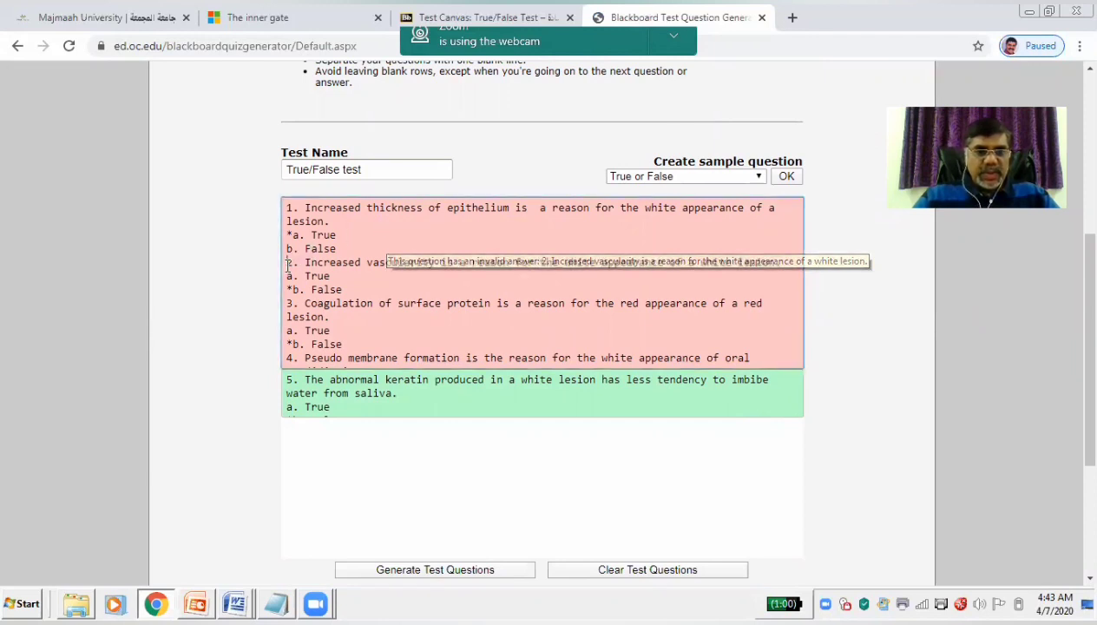
{"action": "key", "text": "Return"}
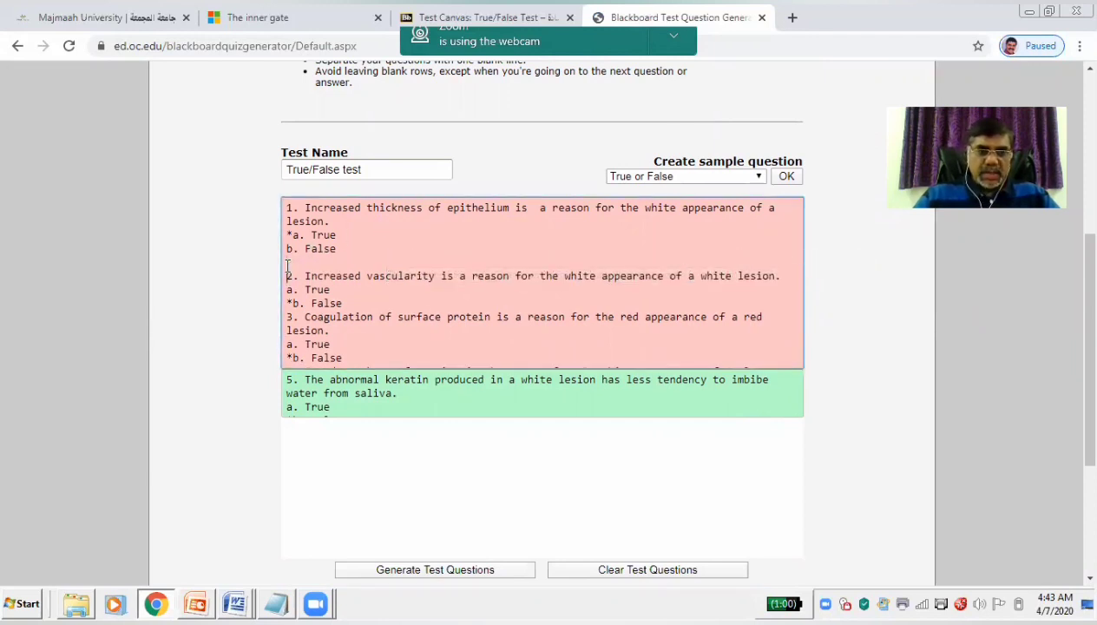
{"action": "left_click", "coordinate": [289, 318]}
{"action": "key", "text": "Return"}
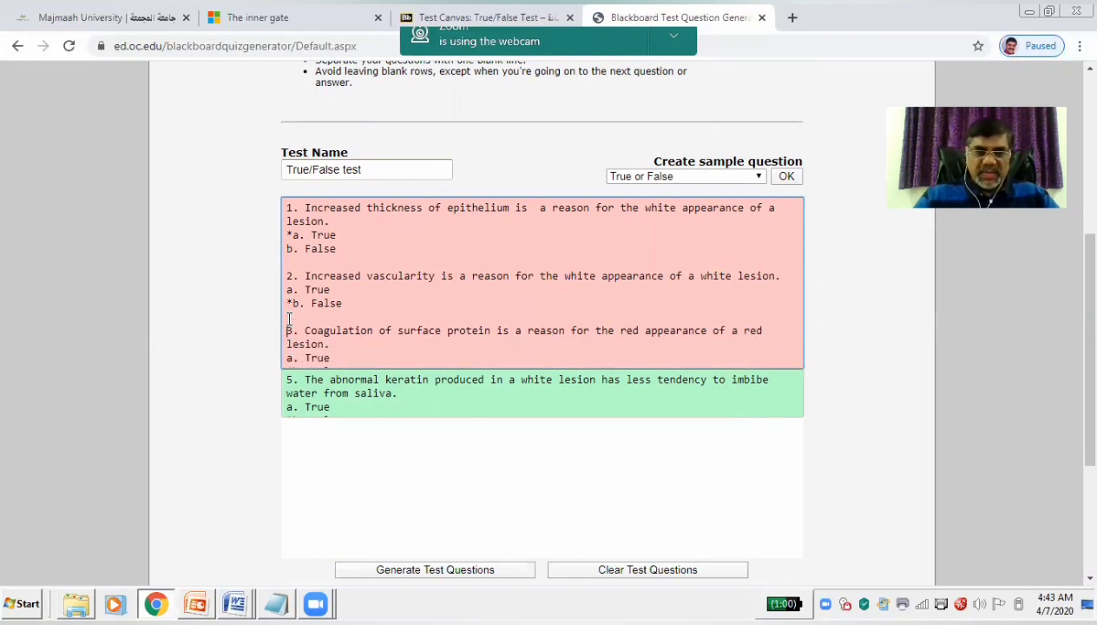
{"action": "key", "text": "Down"}
{"action": "key", "text": "Down"}
{"action": "key", "text": "Down"}
{"action": "key", "text": "Down"}
{"action": "key", "text": "Down"}
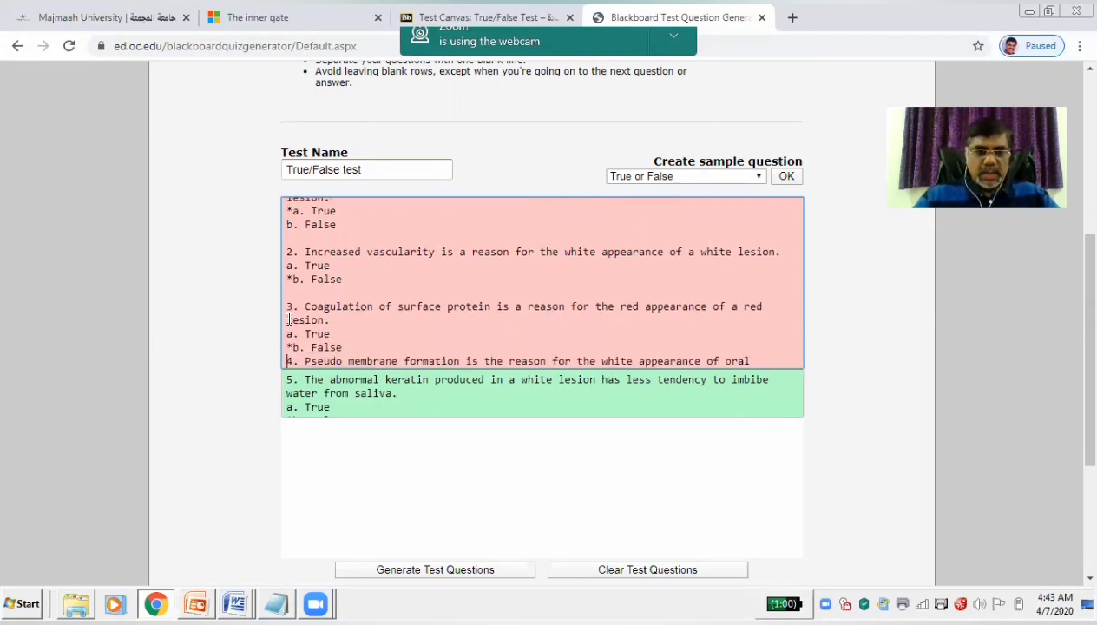
{"action": "left_click", "coordinate": [445, 578]}
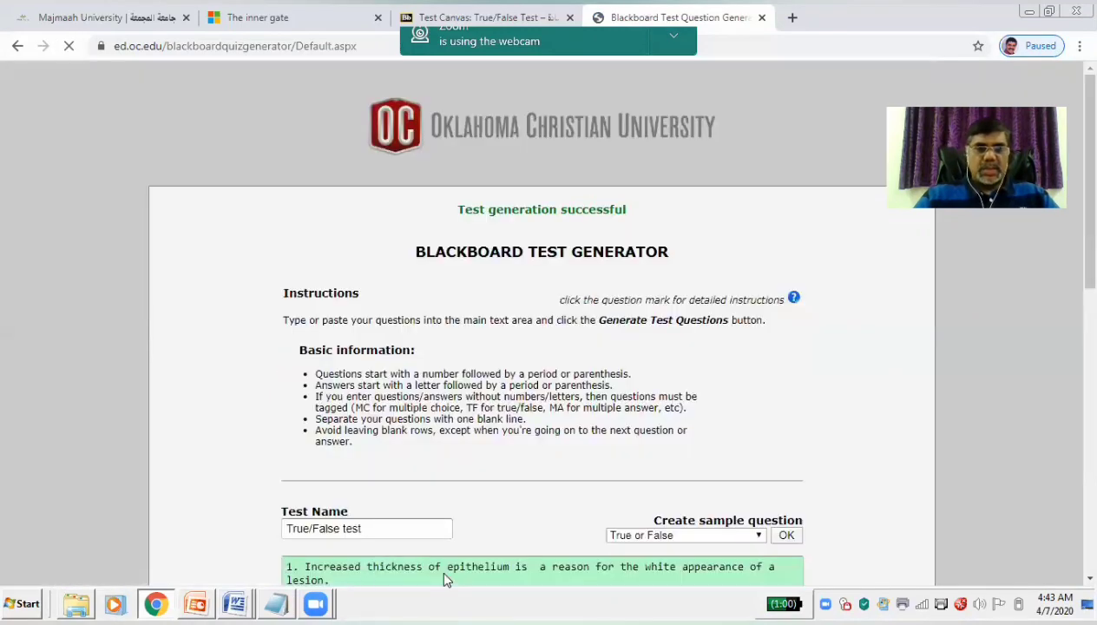
Download the generated test questions as TrueFalsetest.txt and open the file in Notepad.
{"action": "scroll", "coordinate": [694, 391], "scroll_direction": "down", "scroll_amount": 5}
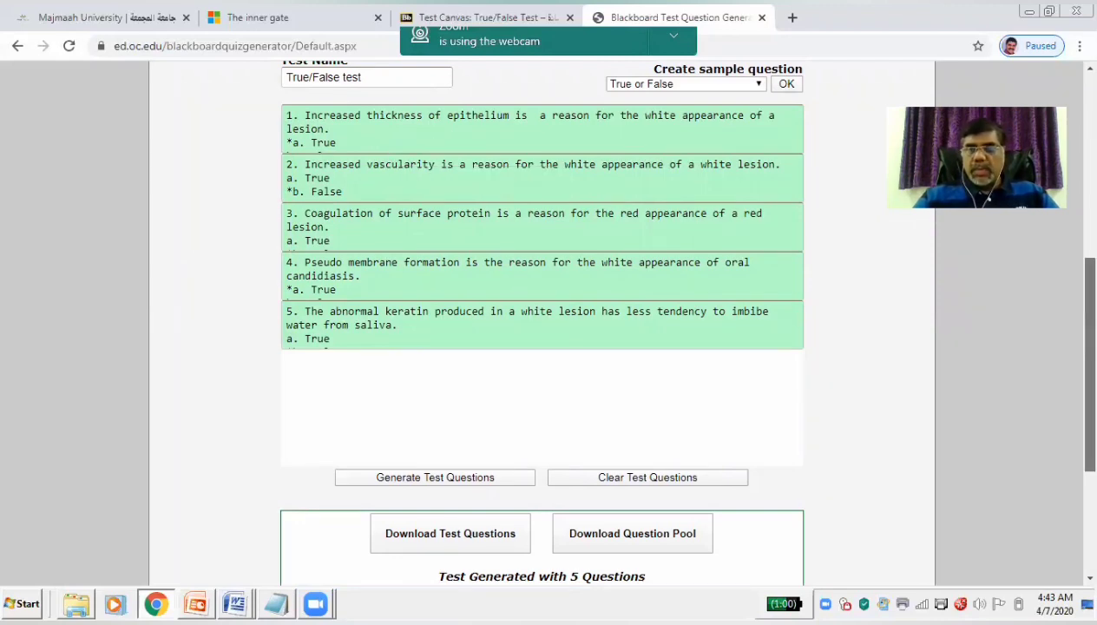
{"action": "scroll", "coordinate": [614, 321], "scroll_direction": "up", "scroll_amount": 4}
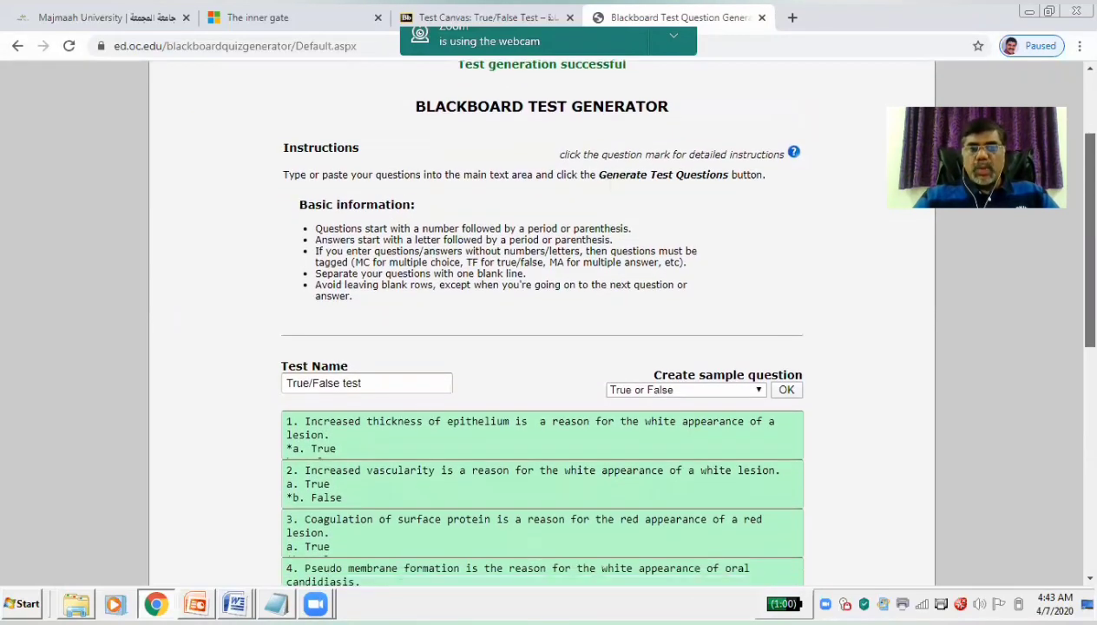
{"action": "scroll", "coordinate": [538, 364], "scroll_direction": "down", "scroll_amount": 5}
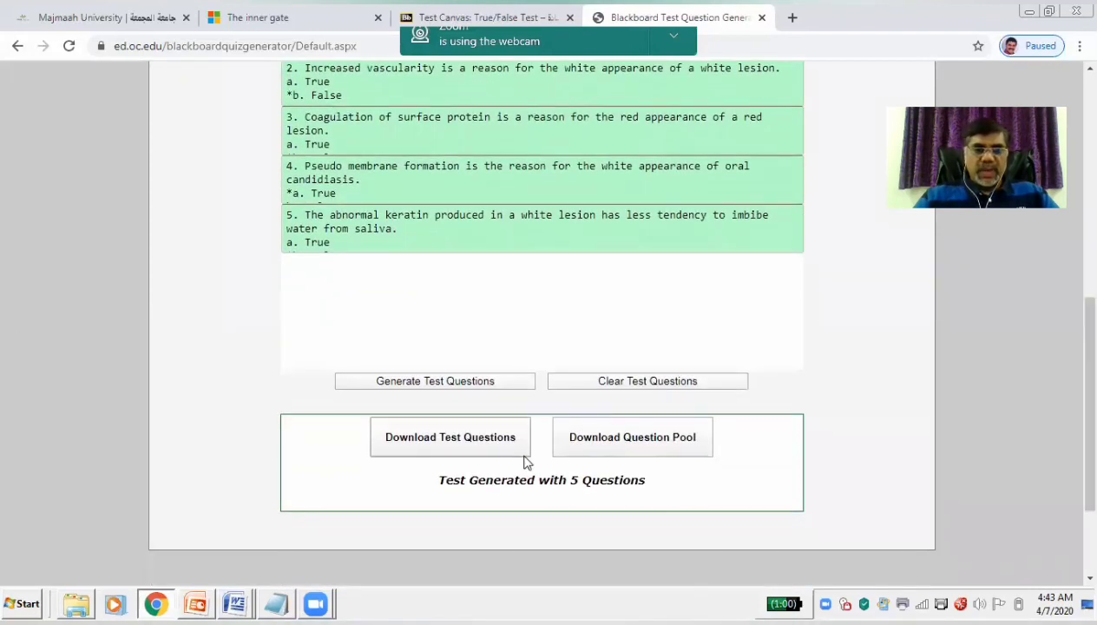
{"action": "left_click", "coordinate": [444, 437]}
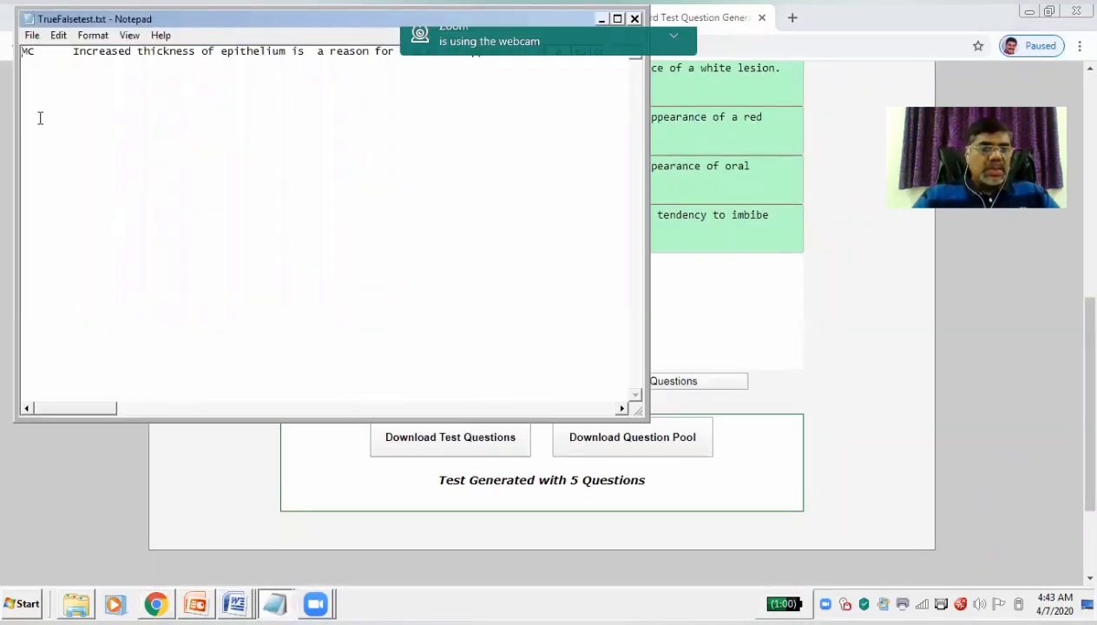
Save a copy of TrueFalsetest.txt in the desktop folder MDS 422 > 2019-20 > theory exam > Final > POOL.
{"action": "left_click", "coordinate": [31, 36]}
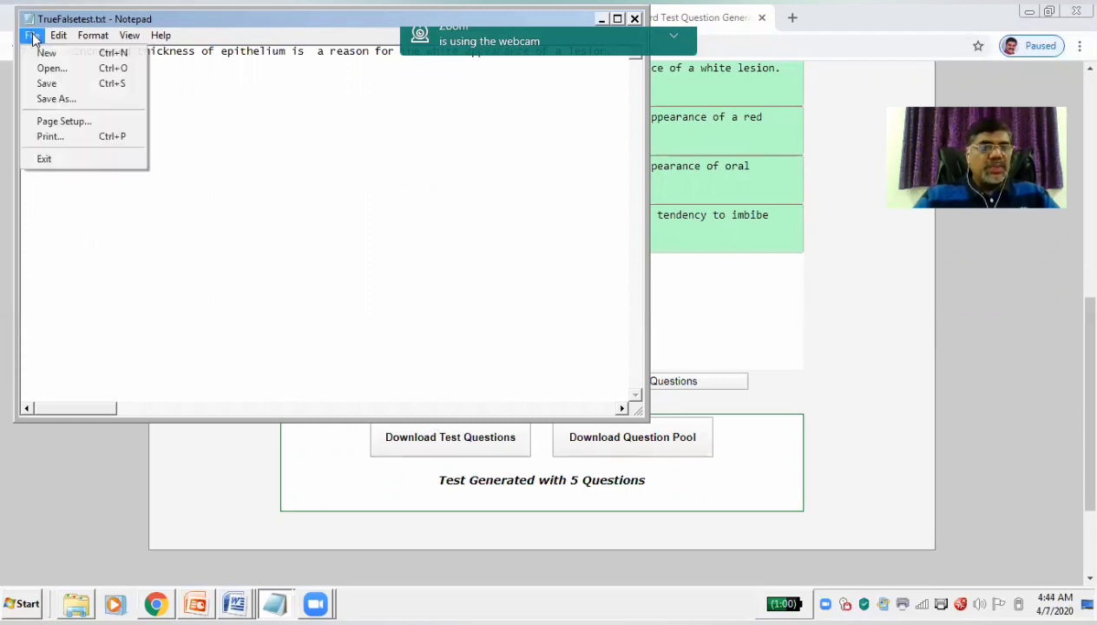
{"action": "left_click", "coordinate": [56, 99]}
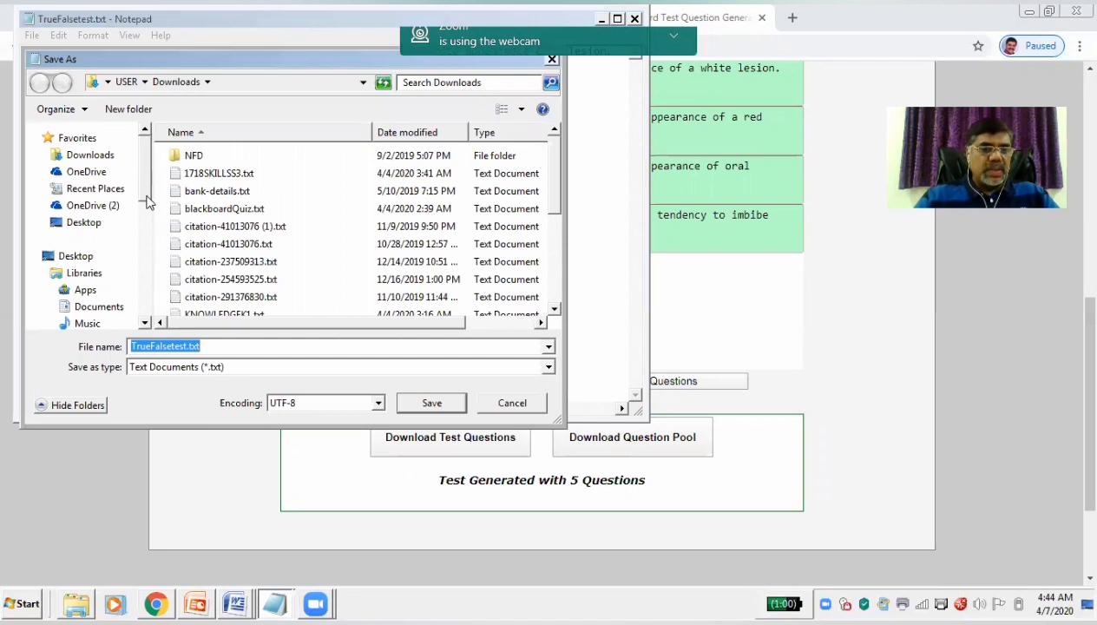
{"action": "left_click", "coordinate": [91, 256]}
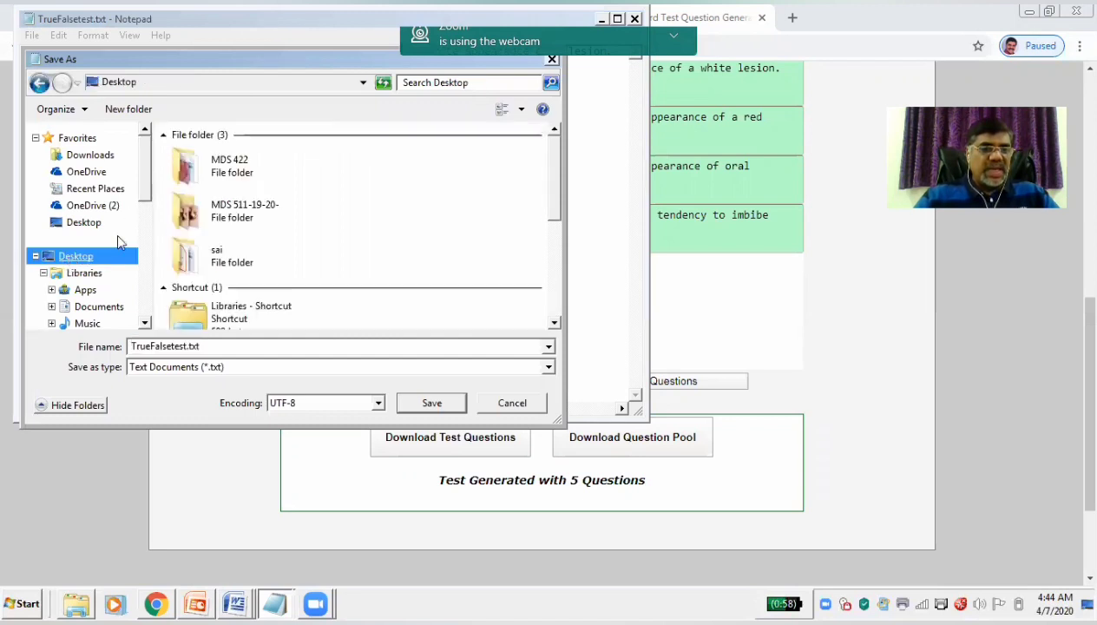
{"action": "double_click", "coordinate": [223, 167]}
{"action": "double_click", "coordinate": [200, 156]}
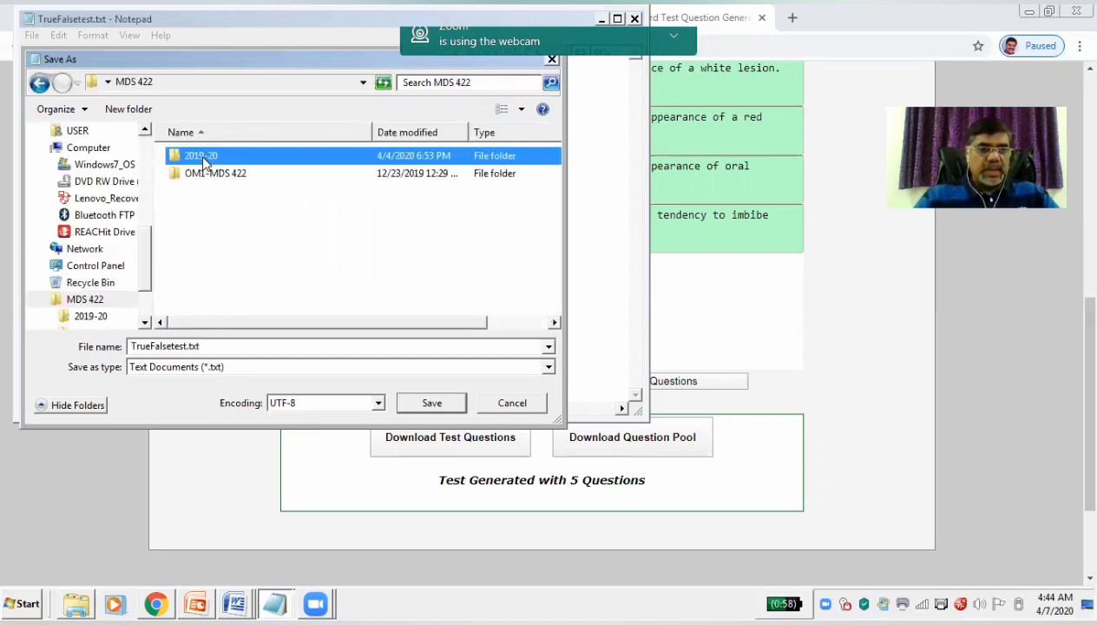
{"action": "double_click", "coordinate": [214, 297]}
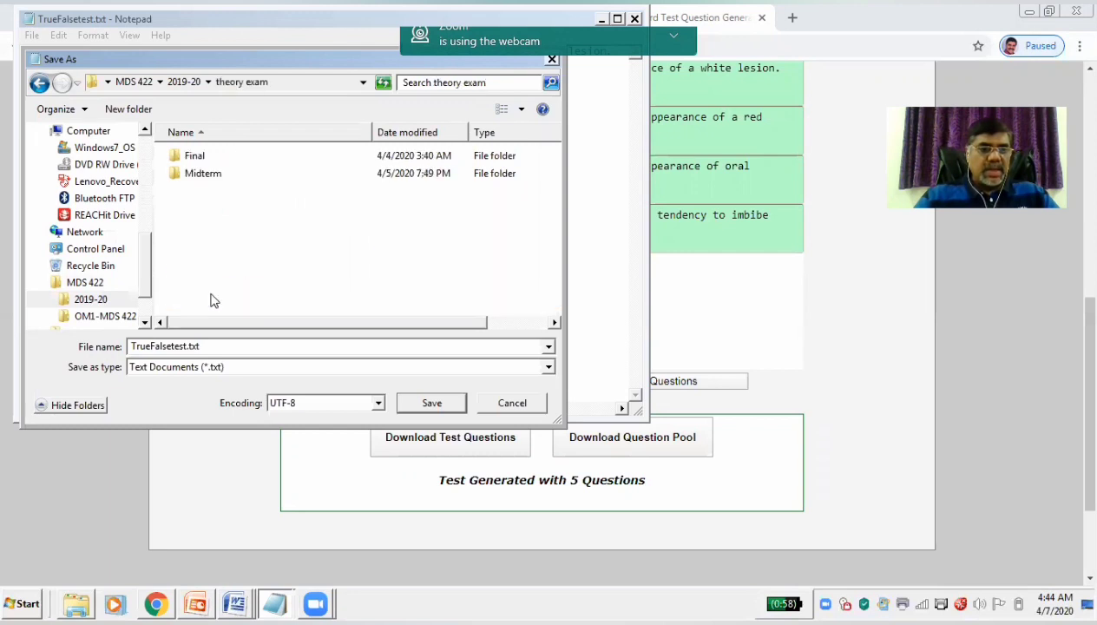
{"action": "double_click", "coordinate": [196, 158]}
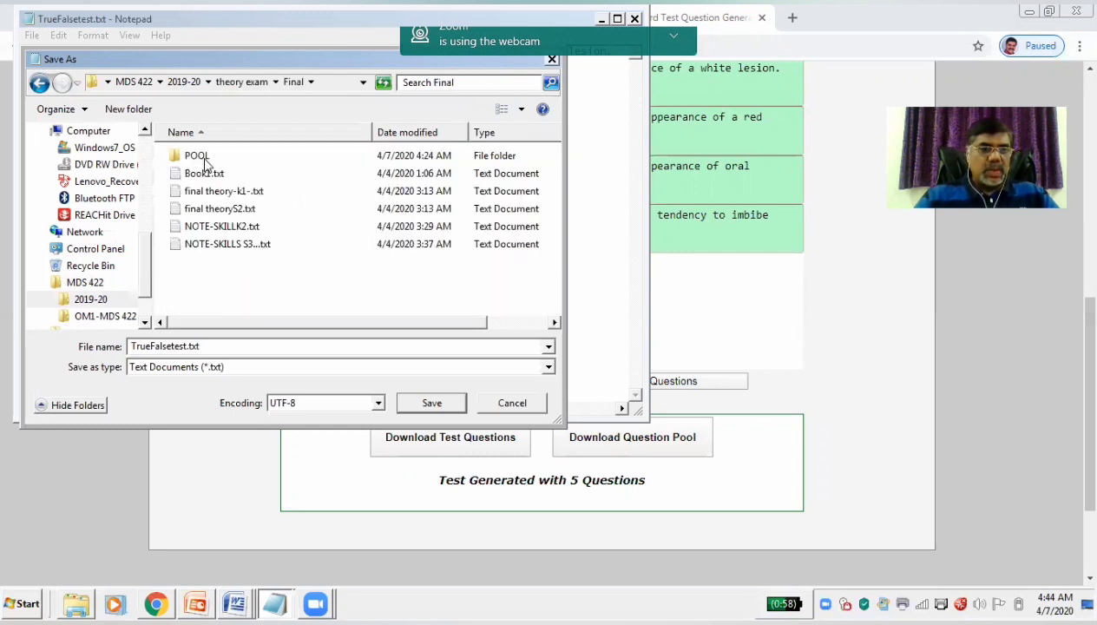
{"action": "double_click", "coordinate": [197, 158]}
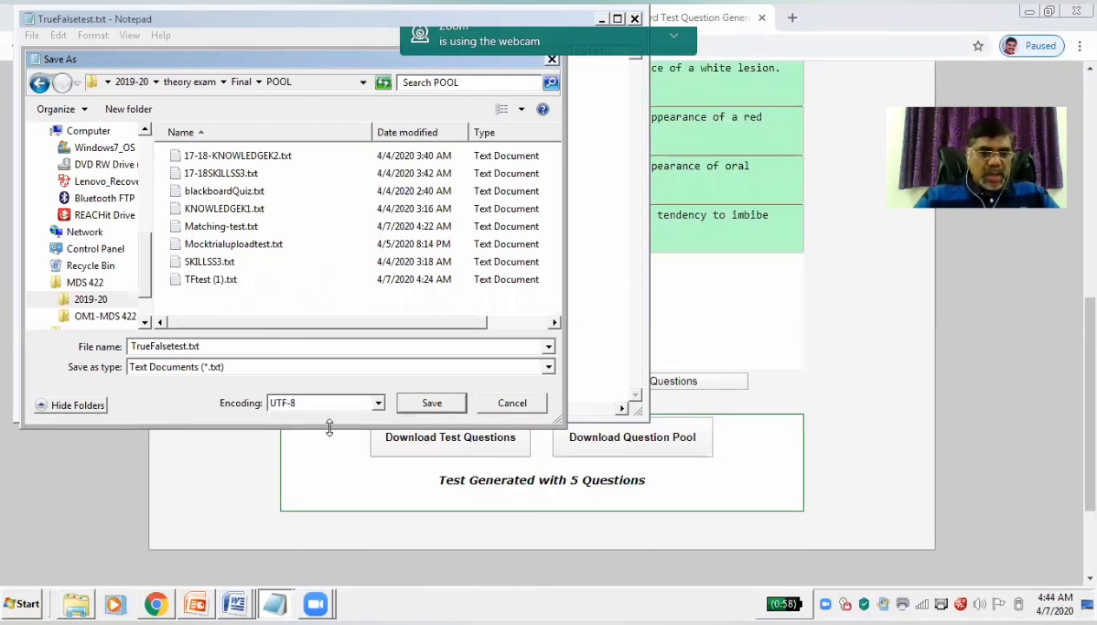
{"action": "left_click", "coordinate": [431, 402]}
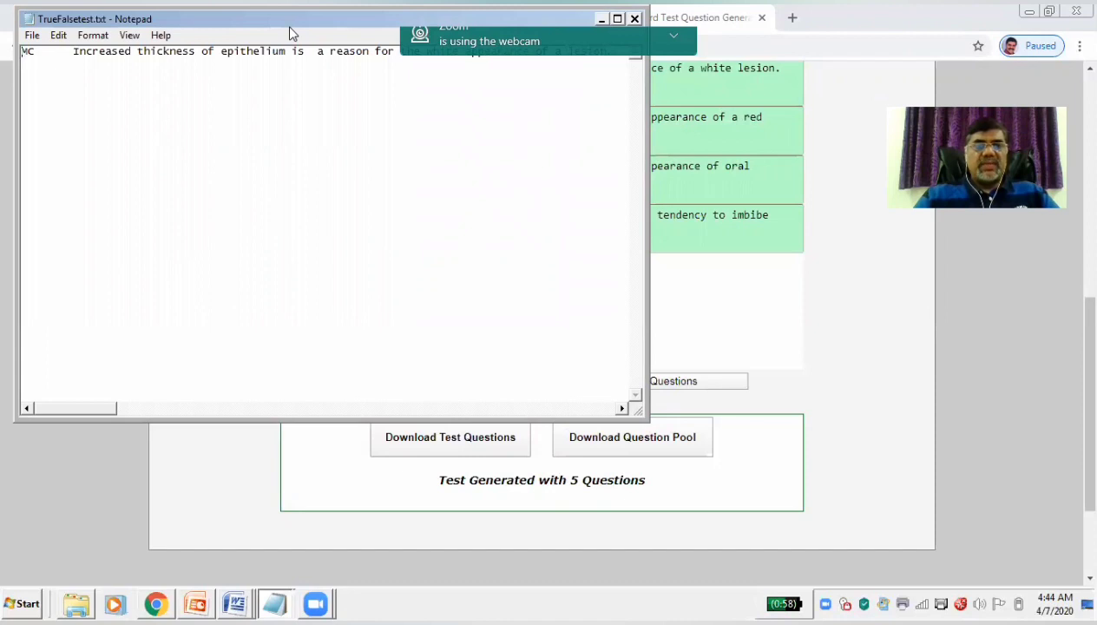
Close the TrueFalsetest.txt file in Notepad and return to the True/False Test canvas in the browser.
{"action": "left_click_drag", "start_coordinate": [292, 26], "coordinate": [315, 146]}
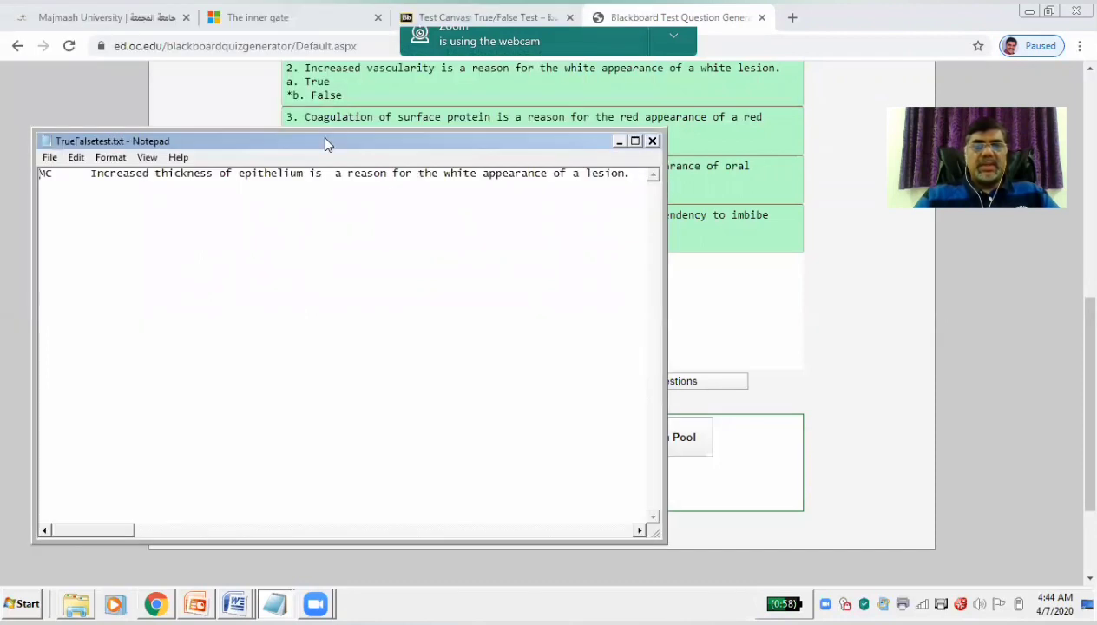
{"action": "left_click", "coordinate": [652, 141]}
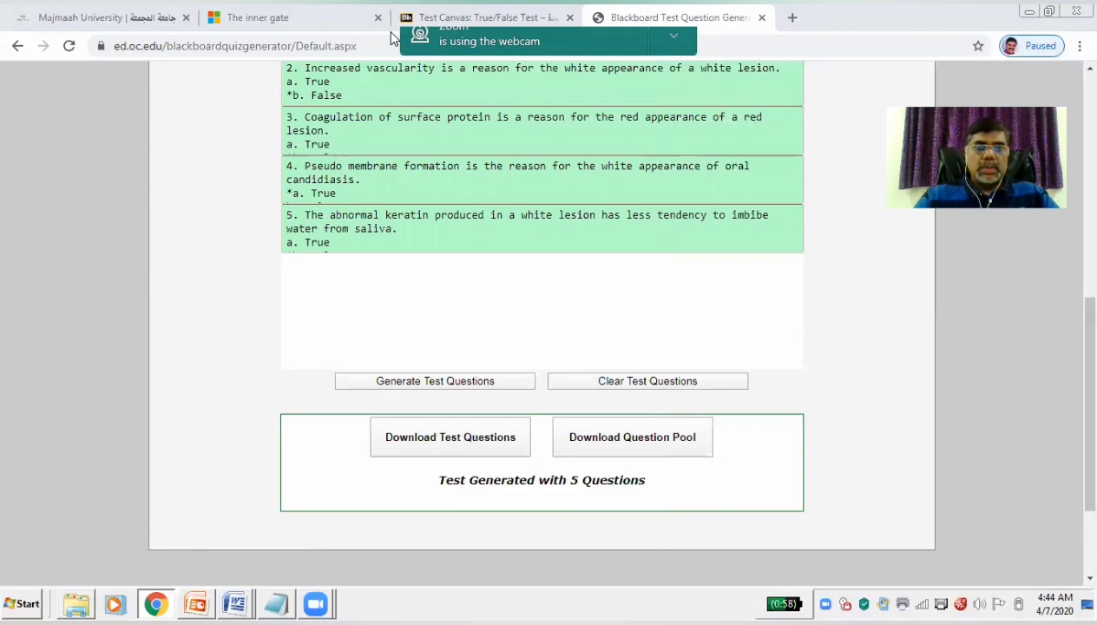
{"action": "left_click", "coordinate": [156, 602]}
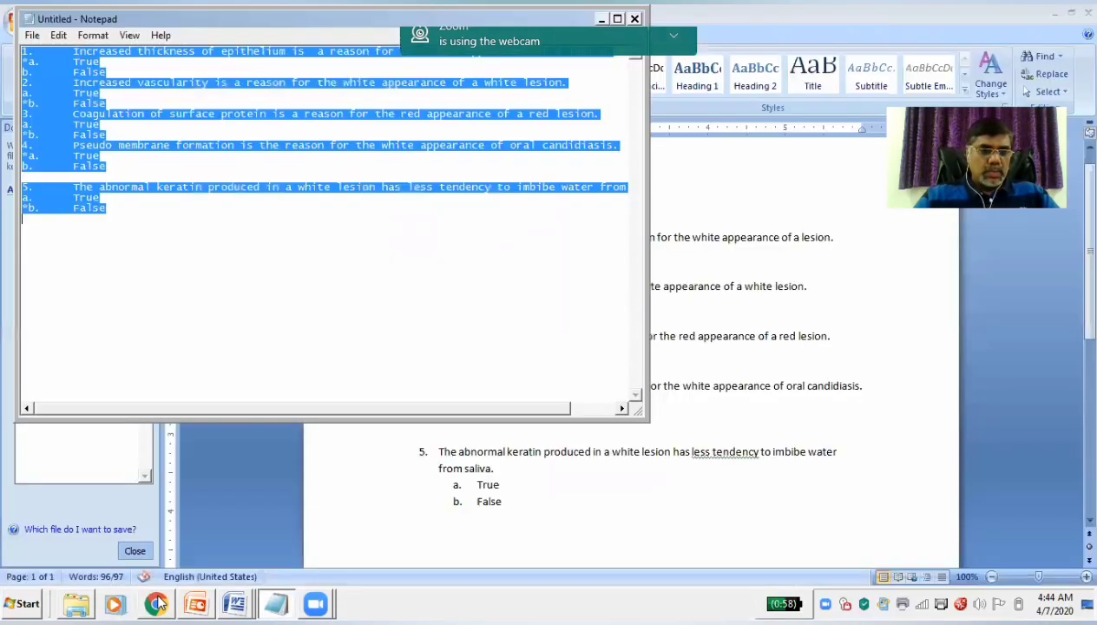
{"action": "left_click", "coordinate": [156, 602]}
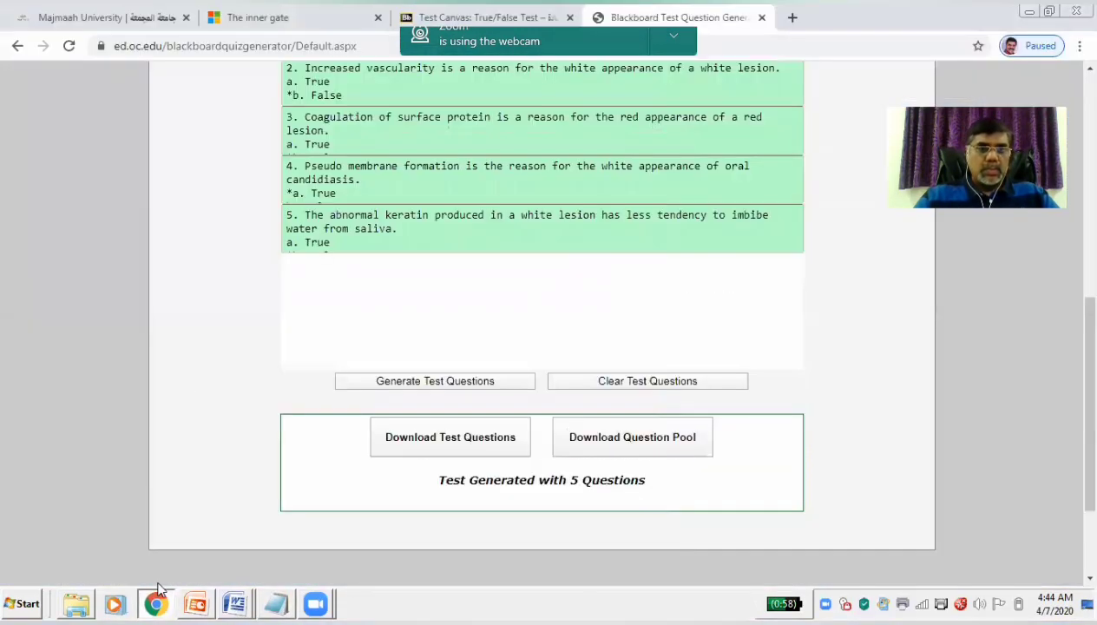
{"action": "key", "text": "ctrl+shift+Tab"}
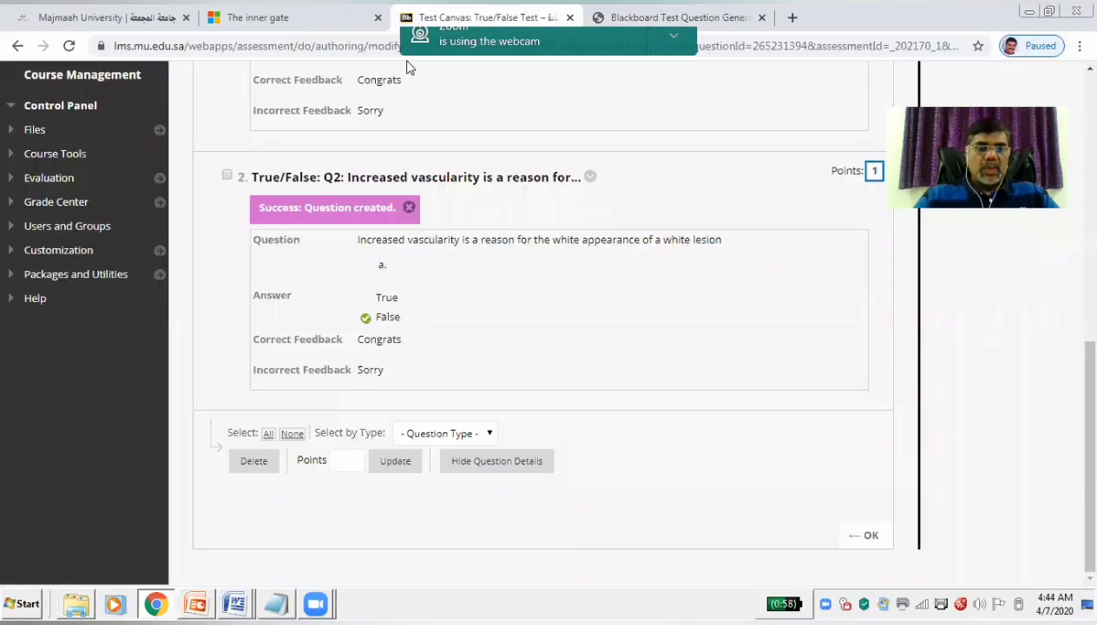
Start a question upload for the True/False Test and set the points per question to 1.
{"action": "scroll", "coordinate": [555, 347], "scroll_direction": "up", "scroll_amount": 10}
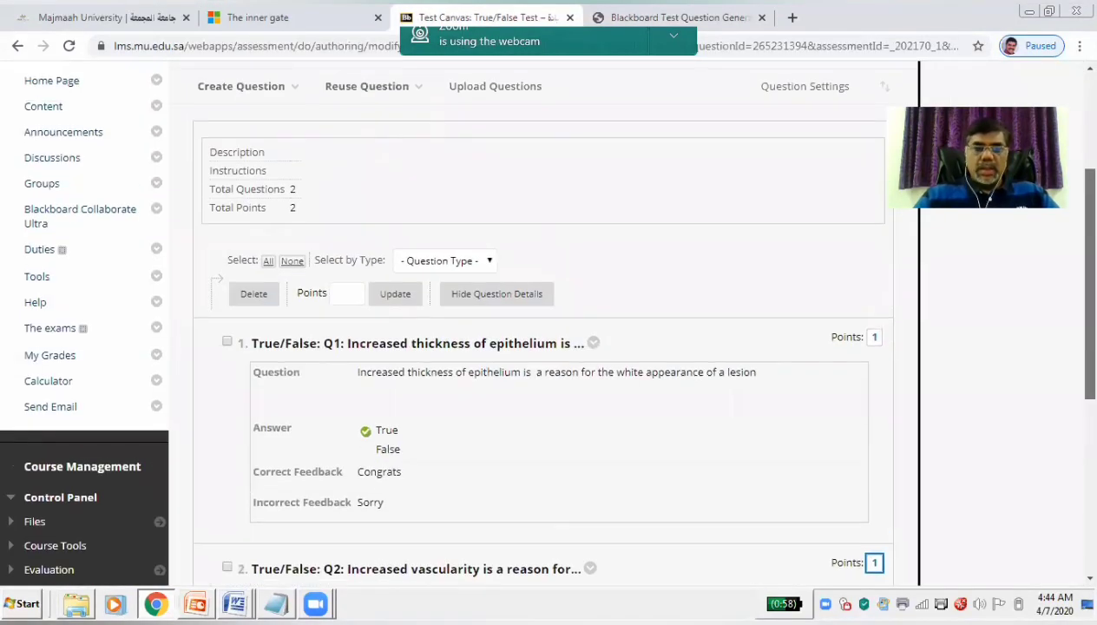
{"action": "left_click", "coordinate": [246, 304]}
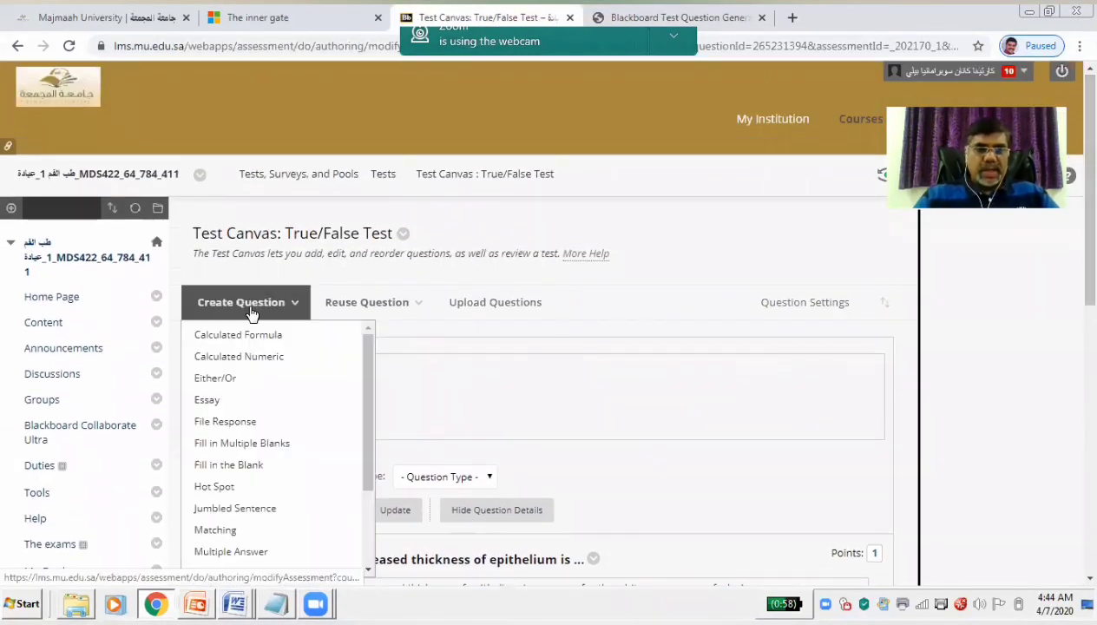
{"action": "left_click", "coordinate": [352, 305]}
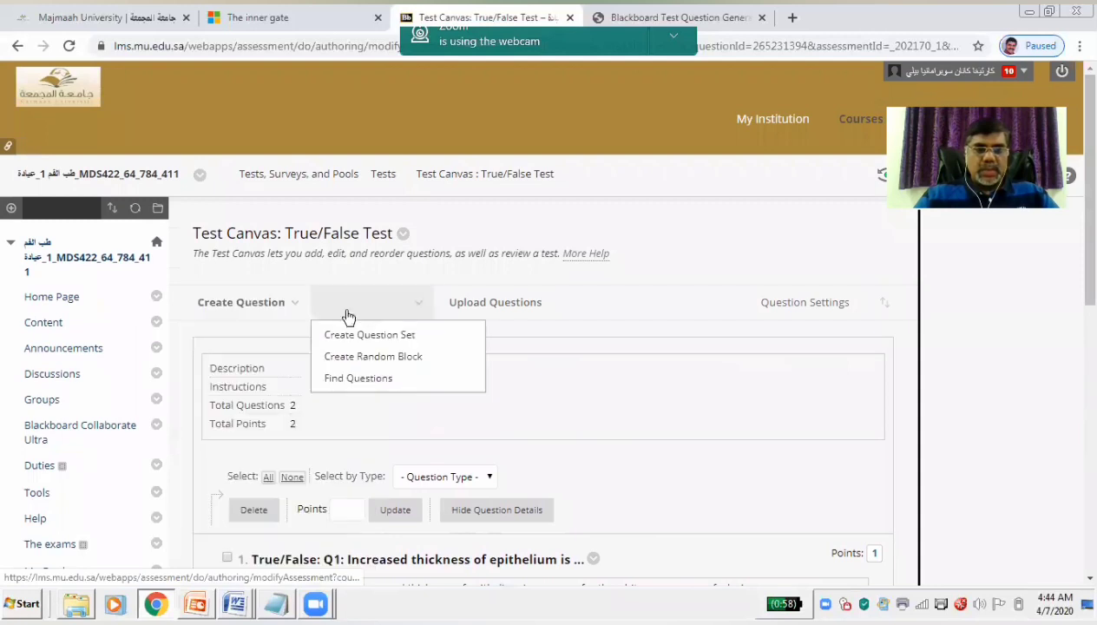
{"action": "left_click", "coordinate": [494, 302]}
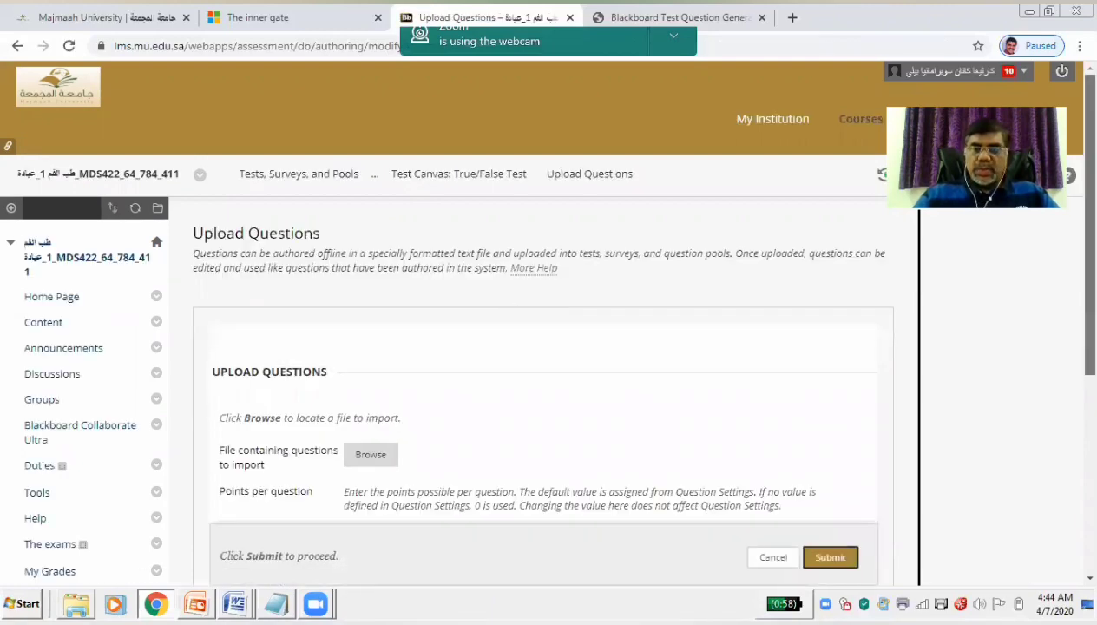
{"action": "scroll", "coordinate": [510, 310], "scroll_direction": "down", "scroll_amount": 2}
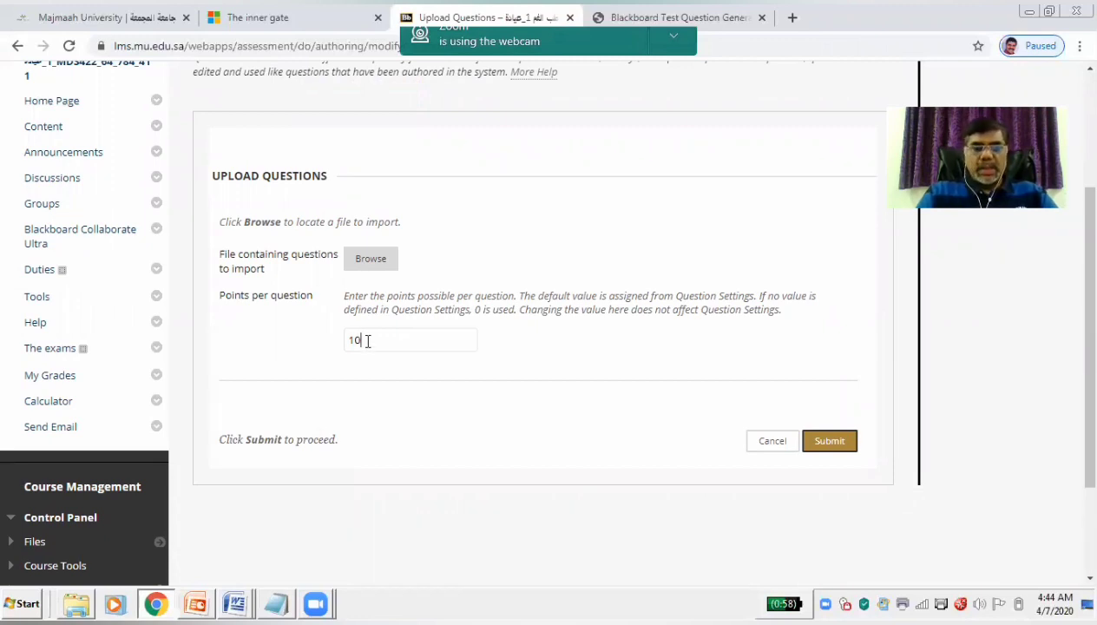
{"action": "key", "text": "BackSpace"}
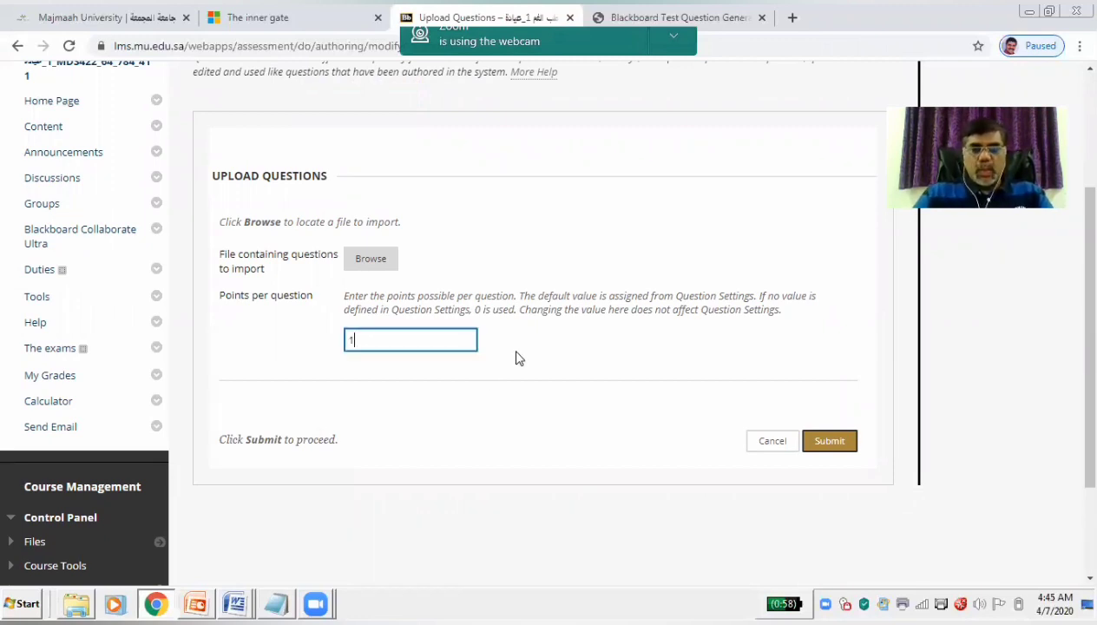
{"action": "left_click", "coordinate": [518, 353]}
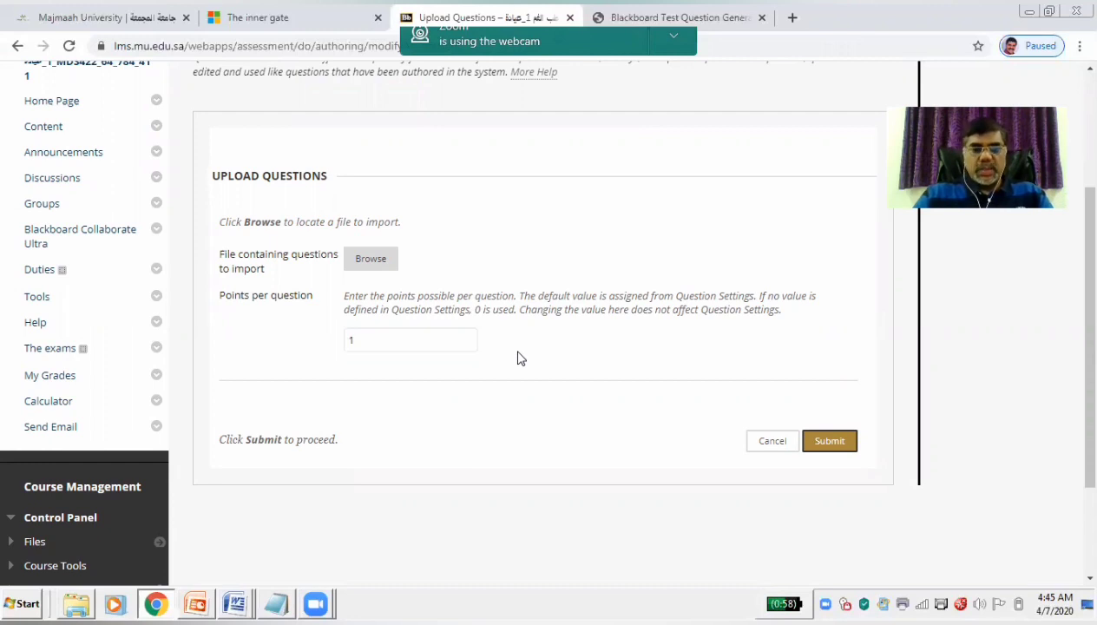
Choose TrueFalsetest.txt from the POOL folder as the file to import and submit the upload.
{"action": "left_click", "coordinate": [376, 261]}
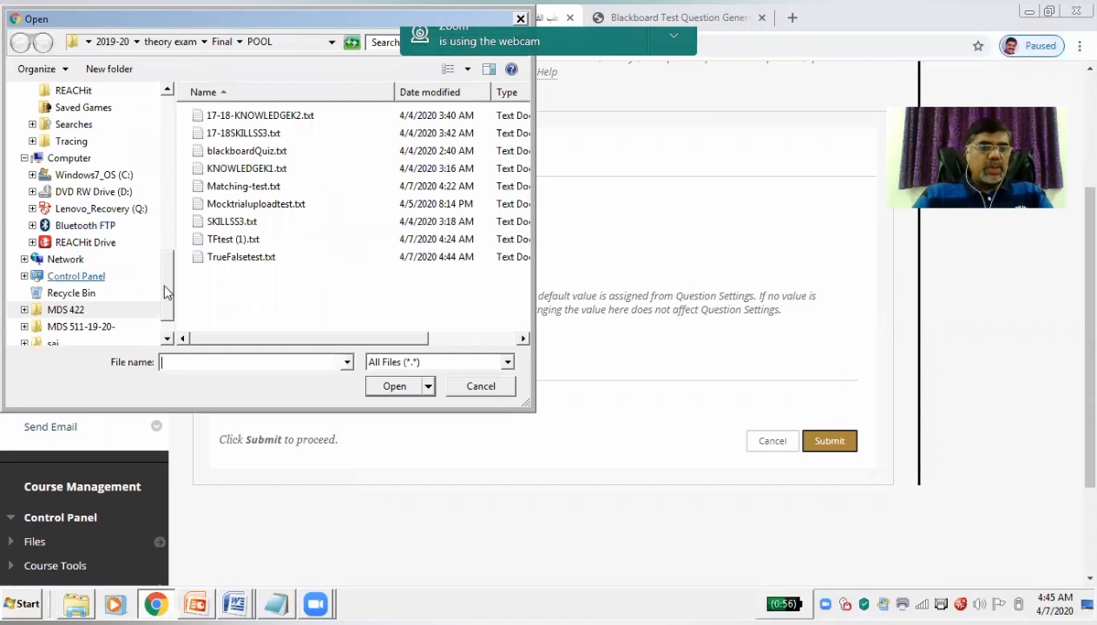
{"action": "mouse_move", "coordinate": [170, 293]}
{"action": "left_mouse_down"}
{"action": "mouse_move", "coordinate": [174, 244]}
{"action": "mouse_move", "coordinate": [170, 273]}
{"action": "mouse_move", "coordinate": [137, 298]}
{"action": "mouse_move", "coordinate": [170, 280]}
{"action": "mouse_move", "coordinate": [173, 292]}
{"action": "left_mouse_up"}
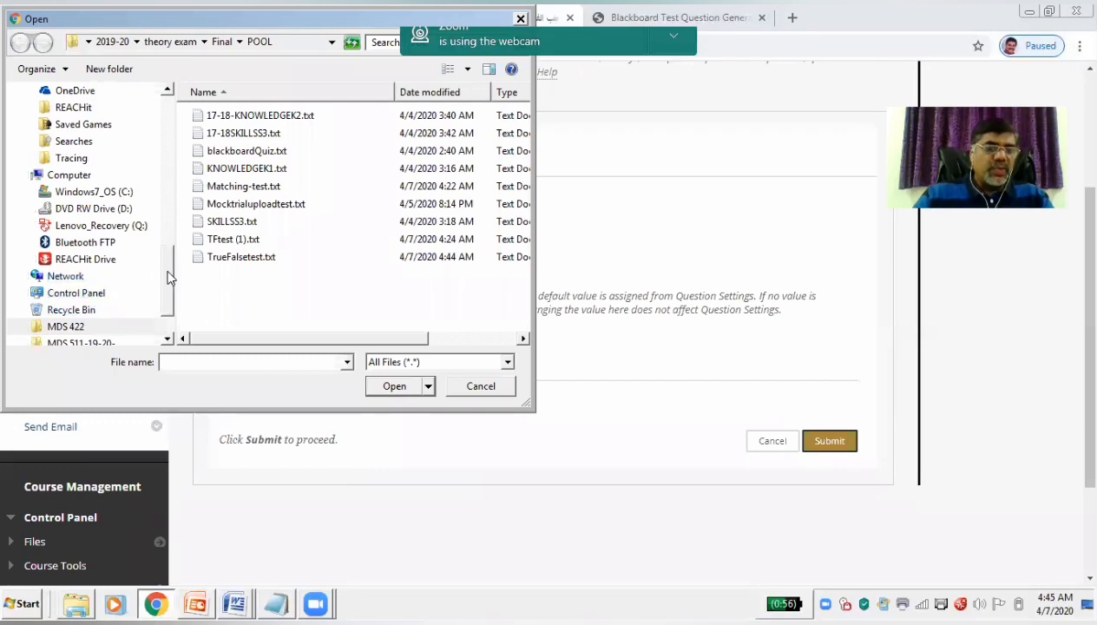
{"action": "left_click_drag", "start_coordinate": [167, 276], "coordinate": [191, 241]}
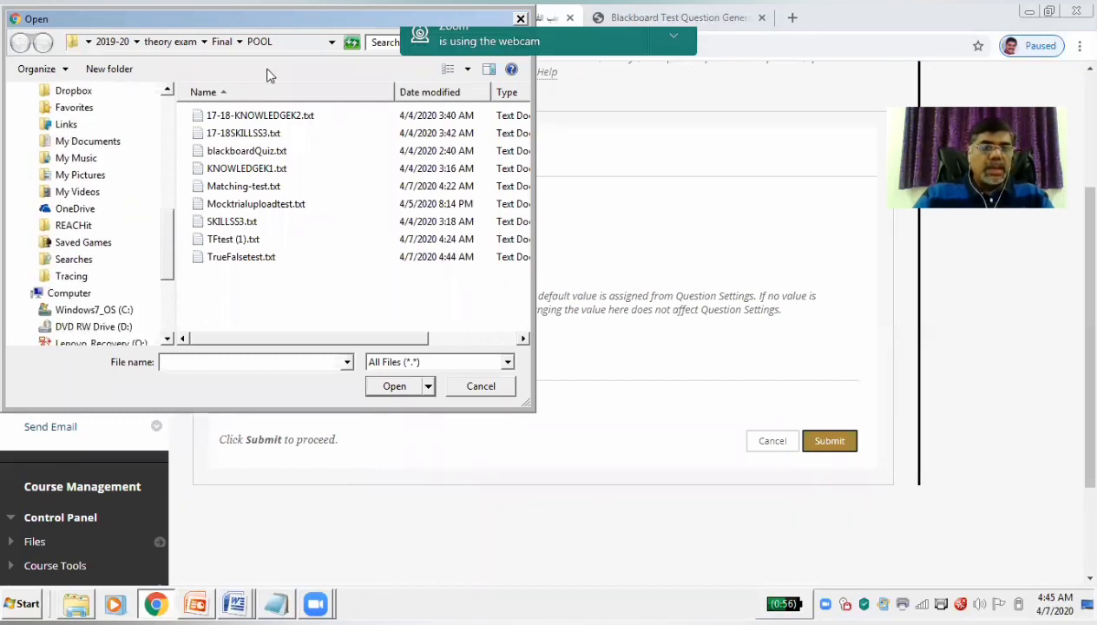
{"action": "left_click", "coordinate": [245, 256]}
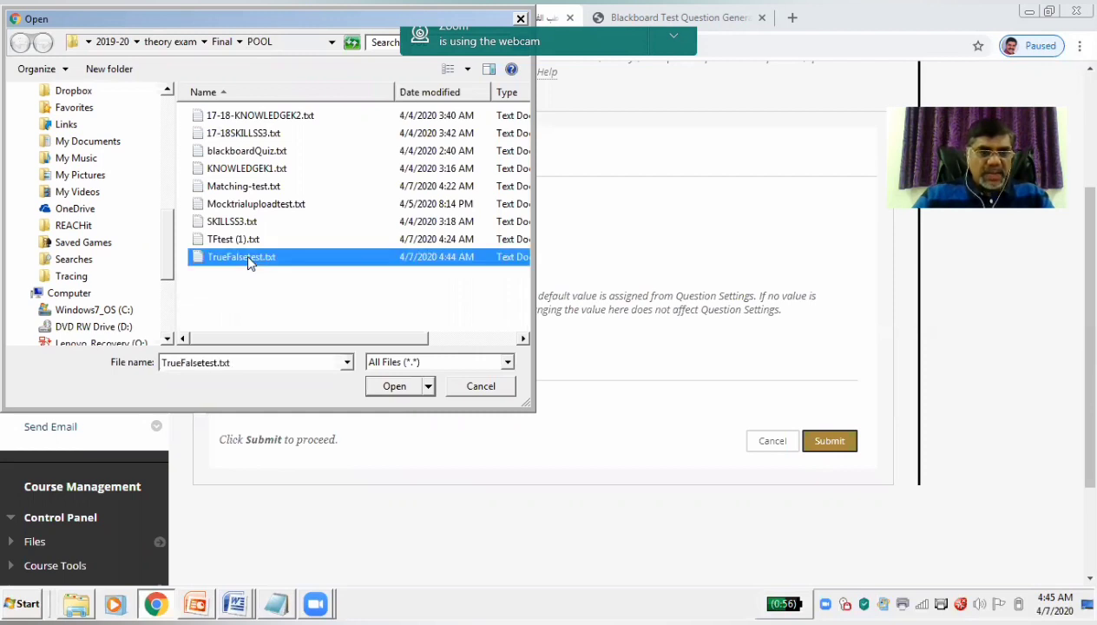
{"action": "left_click", "coordinate": [395, 386]}
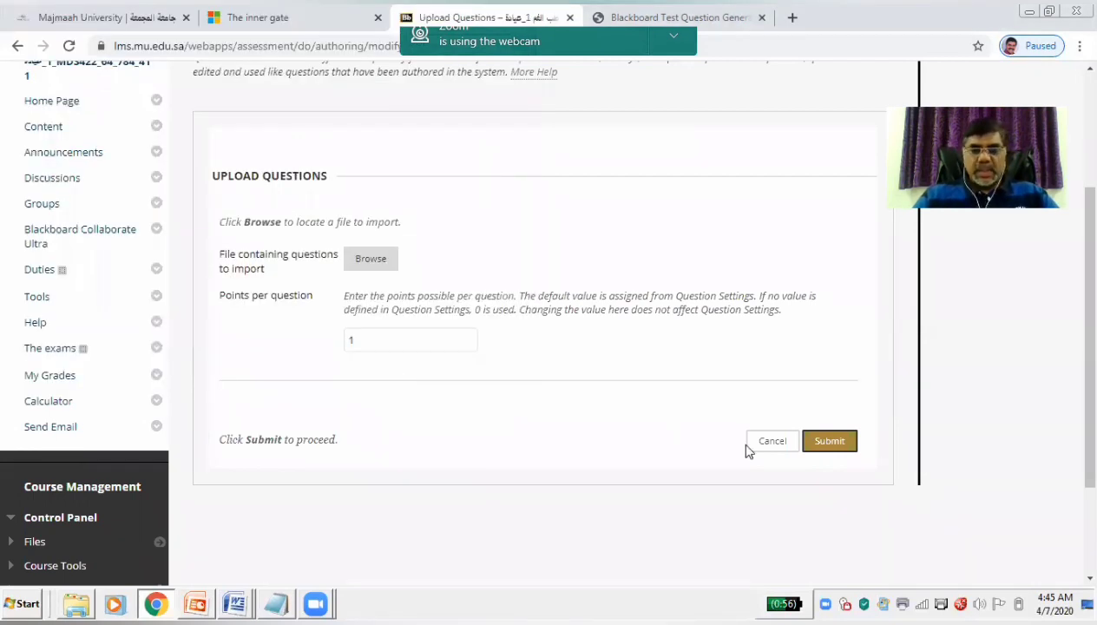
{"action": "left_click", "coordinate": [845, 445]}
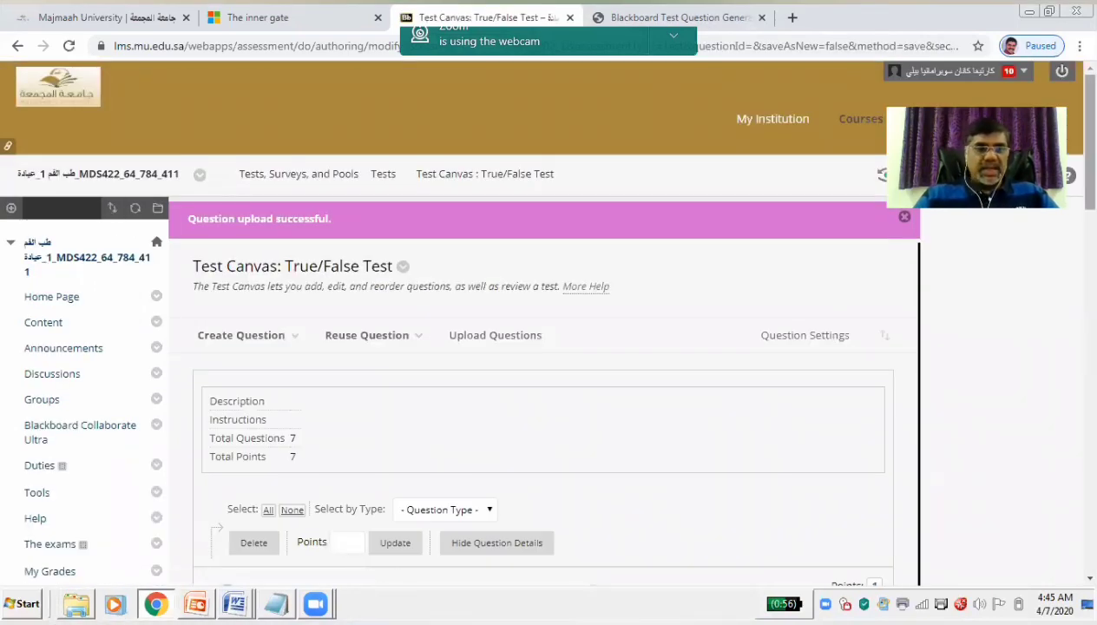
Review the manually created and uploaded questions on the True/False Test canvas, checking their types, marked answers and points.
{"action": "scroll", "coordinate": [542, 347], "scroll_direction": "down", "scroll_amount": 6}
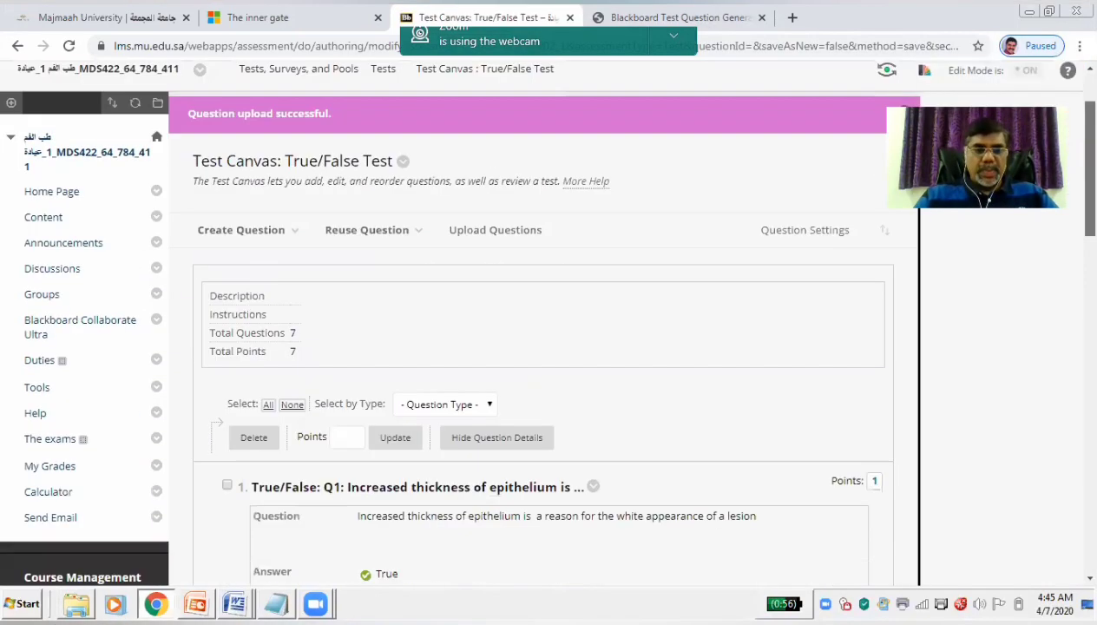
{"action": "scroll", "coordinate": [543, 321], "scroll_direction": "down", "scroll_amount": 1}
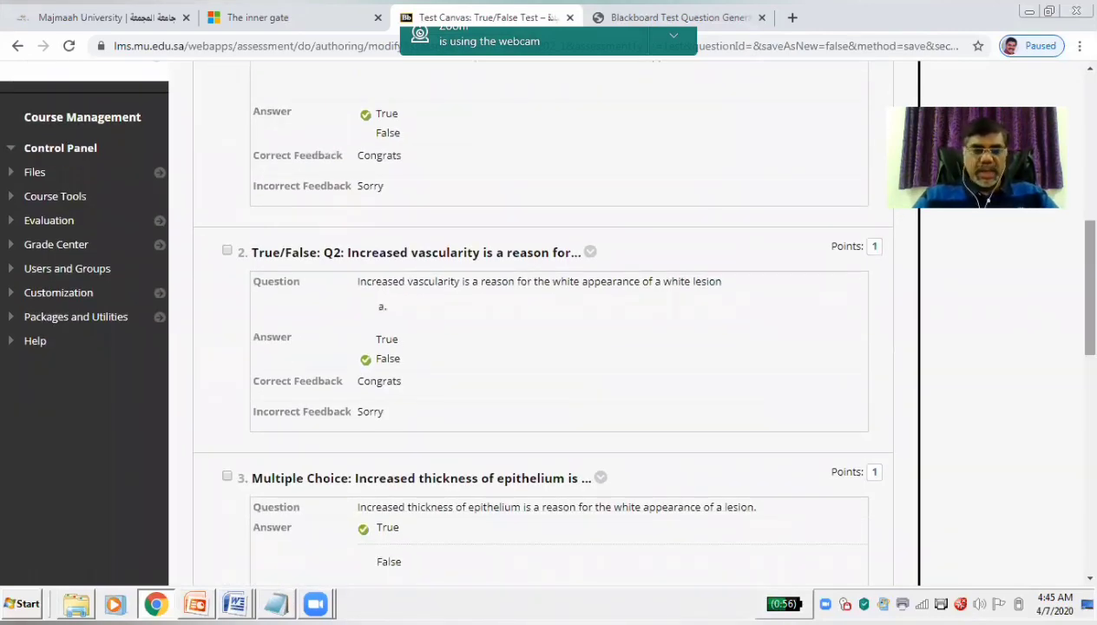
{"action": "scroll", "coordinate": [542, 321], "scroll_direction": "down", "scroll_amount": 3}
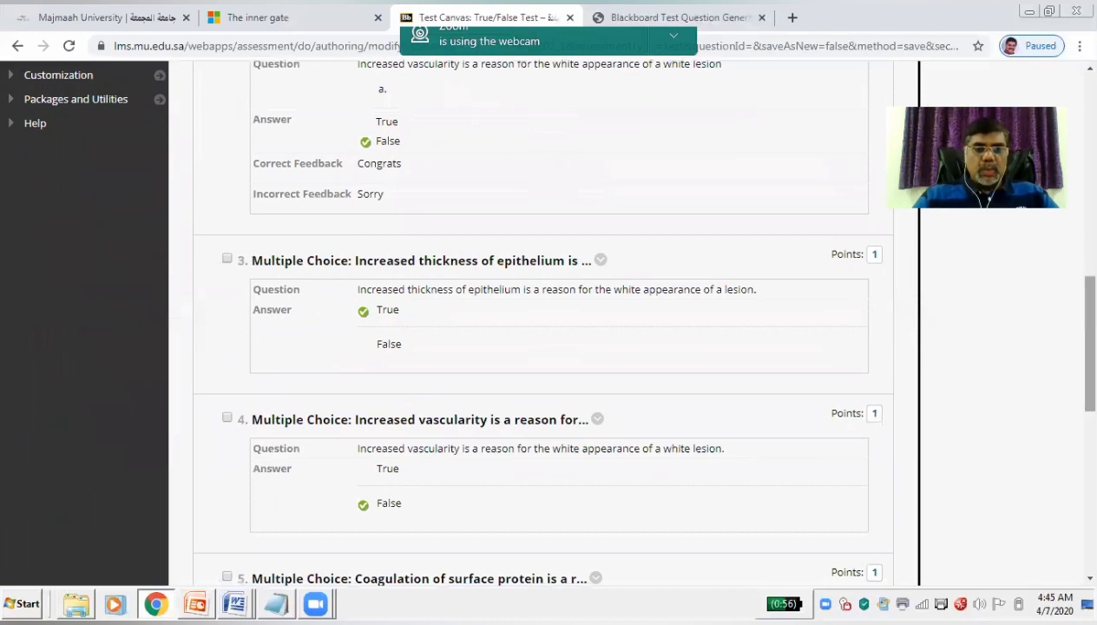
{"action": "scroll", "coordinate": [542, 321], "scroll_direction": "down", "scroll_amount": 2}
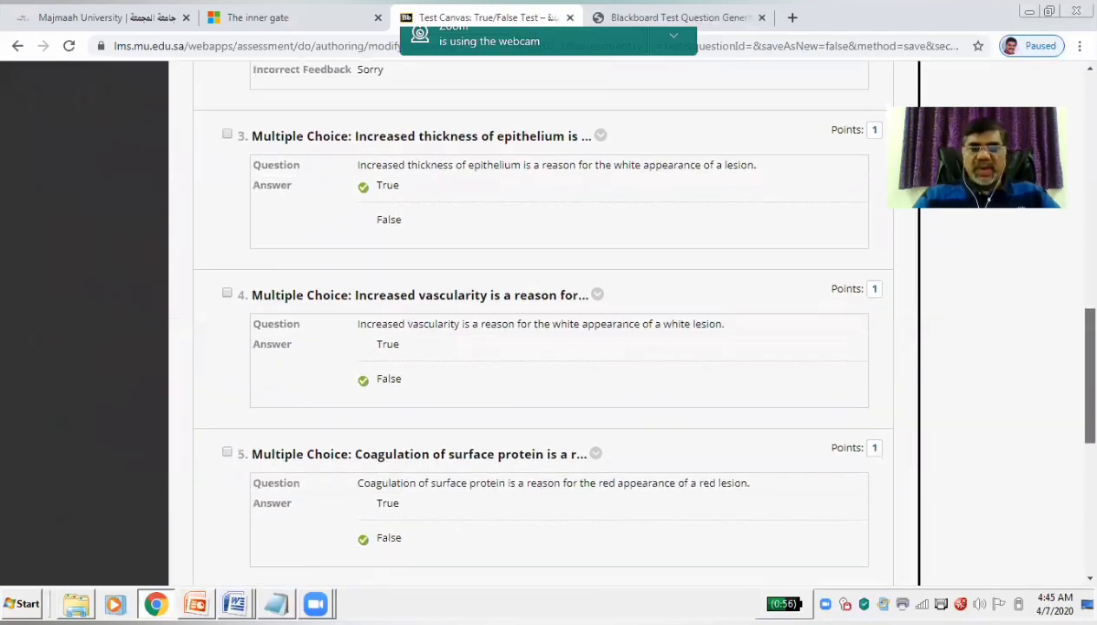
{"action": "scroll", "coordinate": [542, 321], "scroll_direction": "down", "scroll_amount": 1}
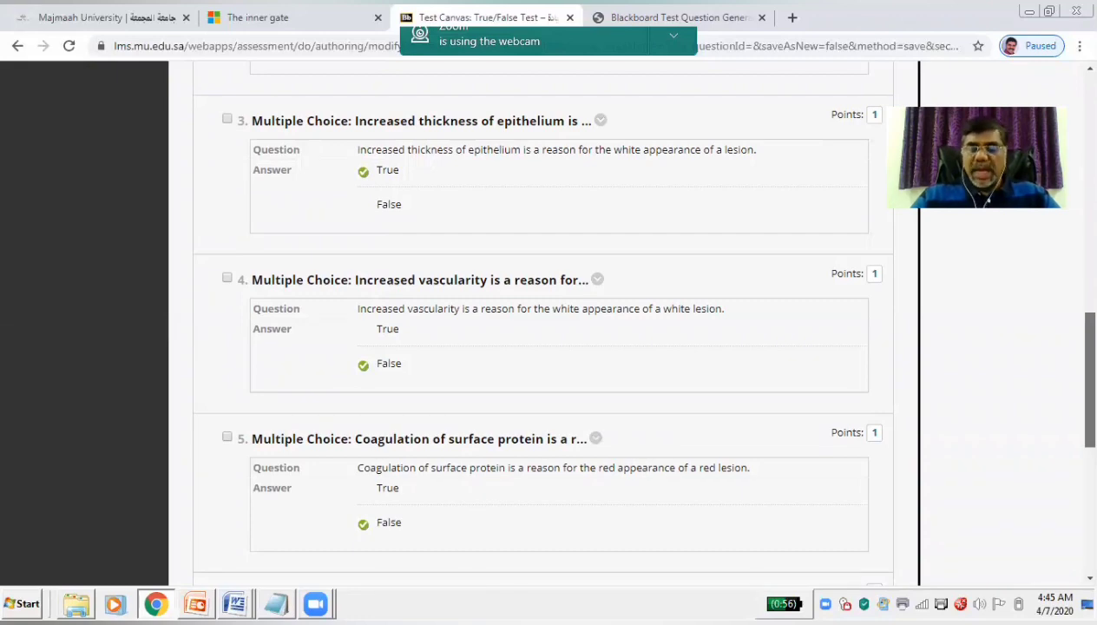
{"action": "scroll", "coordinate": [555, 321], "scroll_direction": "down", "scroll_amount": 2}
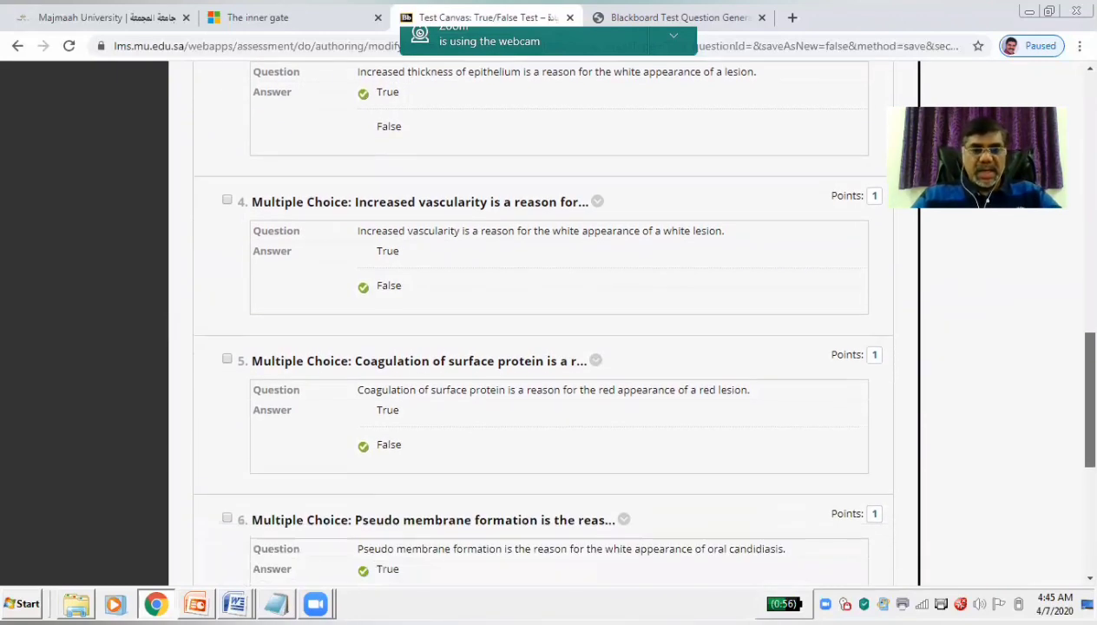
{"action": "scroll", "coordinate": [893, 461], "scroll_direction": "down", "scroll_amount": 3}
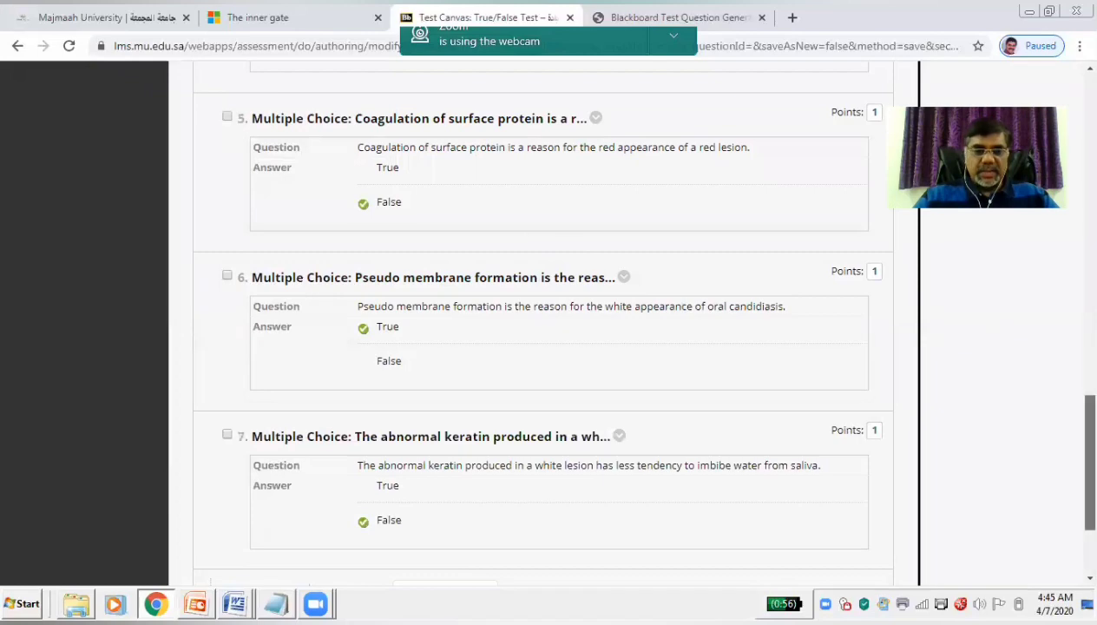
{"action": "scroll", "coordinate": [556, 321], "scroll_direction": "down", "scroll_amount": 3}
{"action": "scroll", "coordinate": [555, 321], "scroll_direction": "up", "scroll_amount": 6}
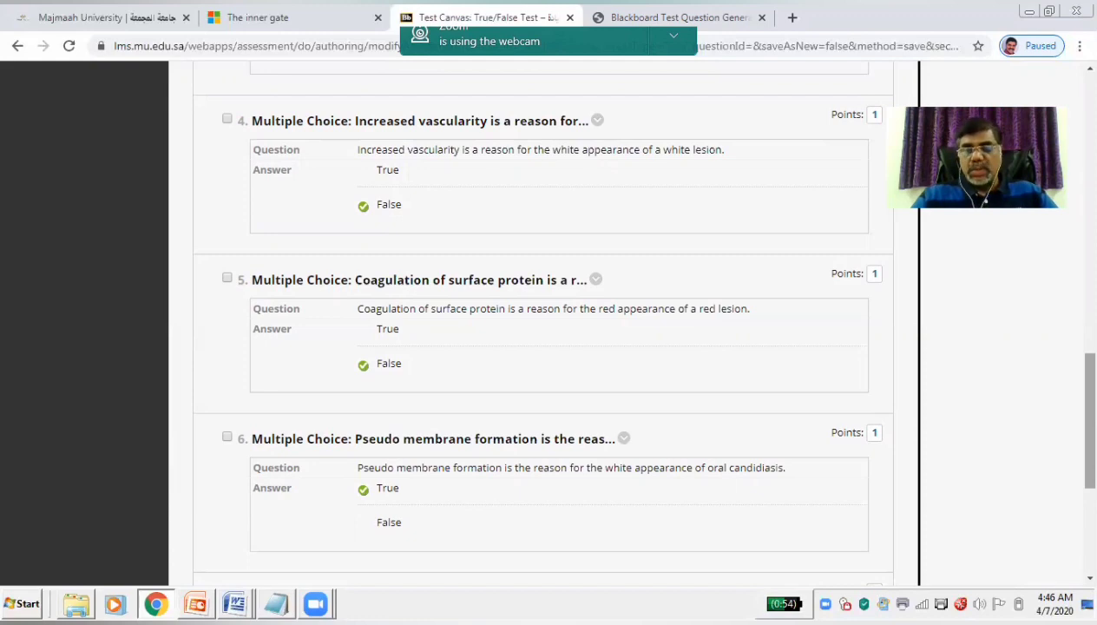
{"action": "scroll", "coordinate": [555, 321], "scroll_direction": "down", "scroll_amount": 4}
{"action": "scroll", "coordinate": [555, 321], "scroll_direction": "up", "scroll_amount": 6}
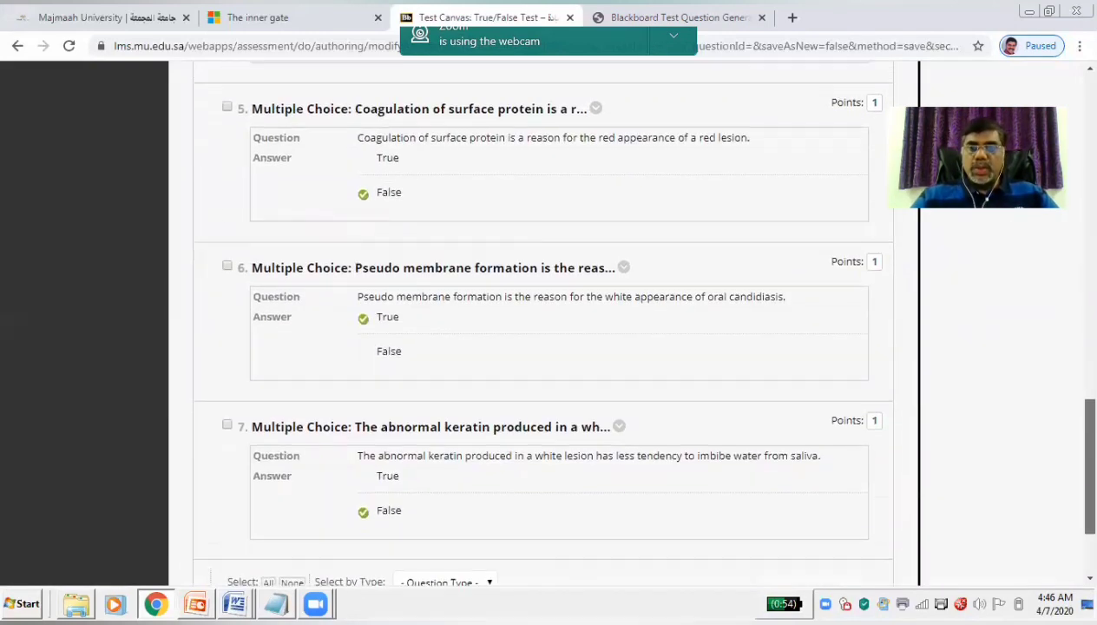
{"action": "scroll", "coordinate": [555, 321], "scroll_direction": "up", "scroll_amount": 6}
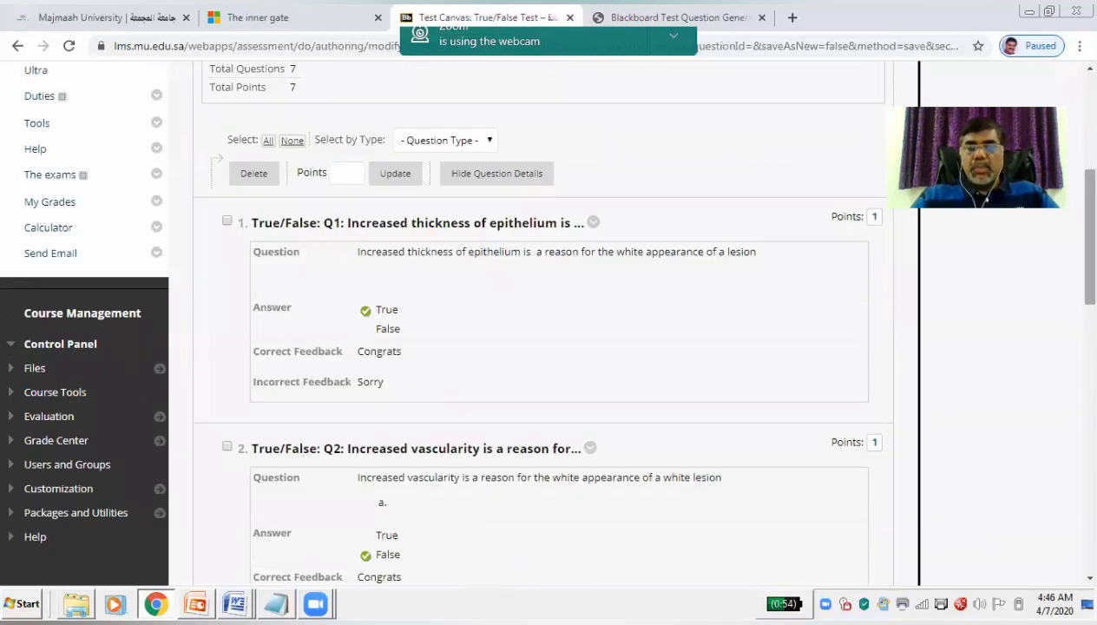
{"action": "scroll", "coordinate": [556, 321], "scroll_direction": "up", "scroll_amount": 4}
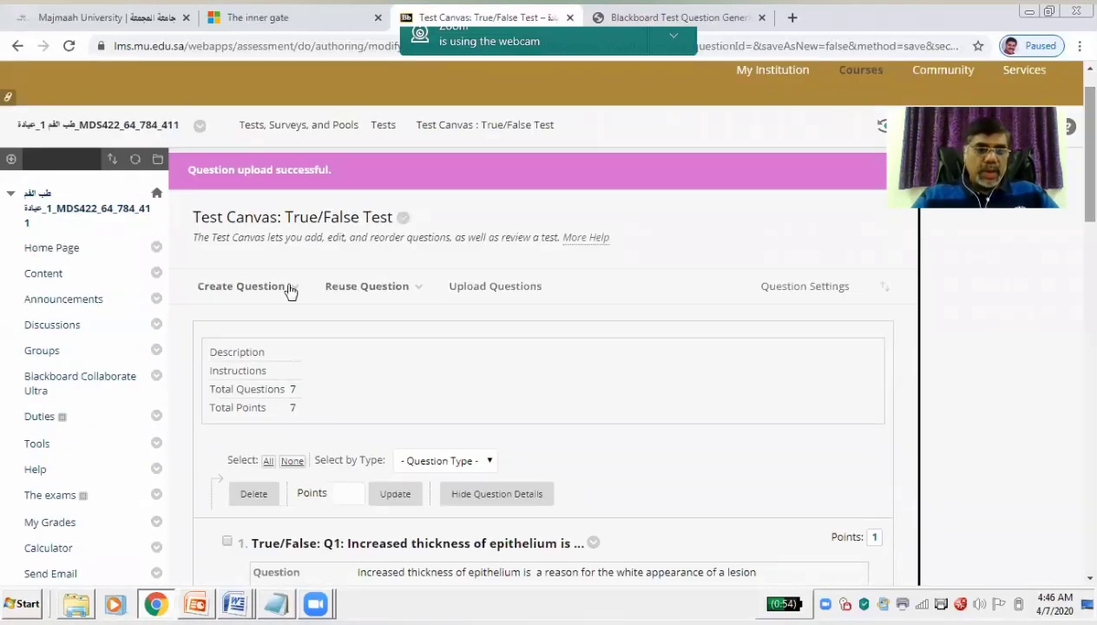
Start a new Matching question in the True/False Test and enter Q3 as its question title.
{"action": "left_click", "coordinate": [291, 289]}
{"action": "scroll", "coordinate": [721, 198], "scroll_direction": "down", "scroll_amount": 2}
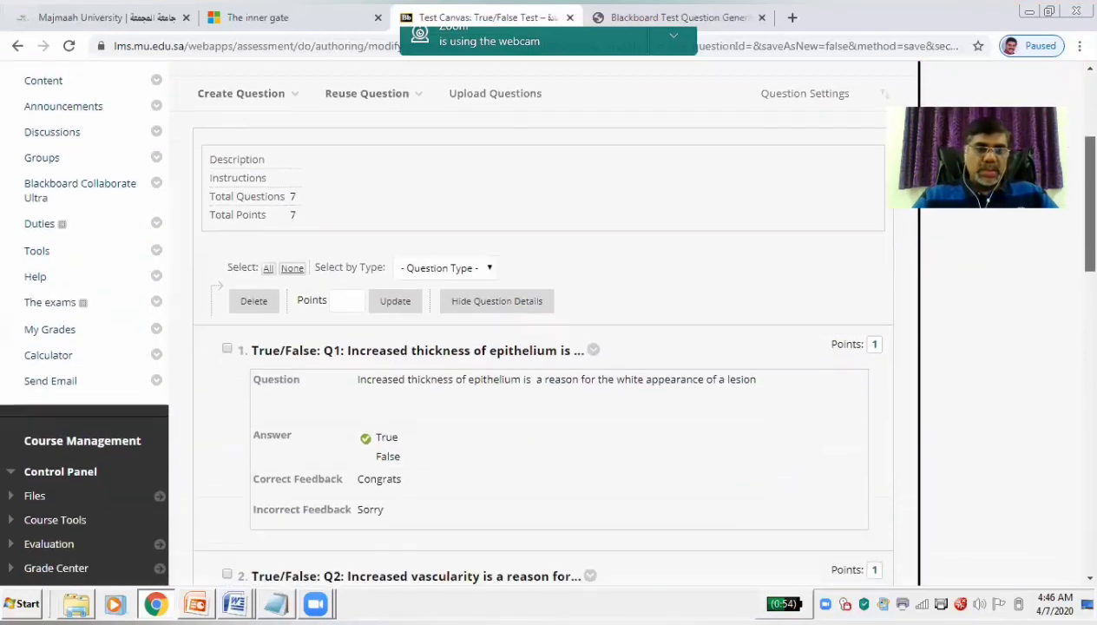
{"action": "left_click", "coordinate": [276, 93]}
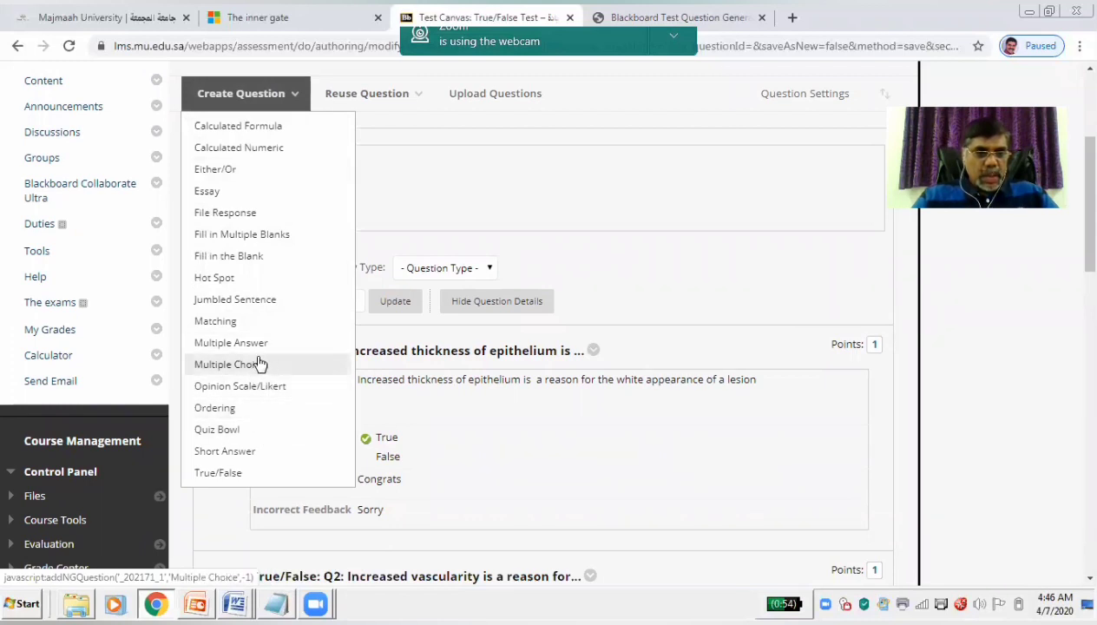
{"action": "left_click", "coordinate": [249, 326]}
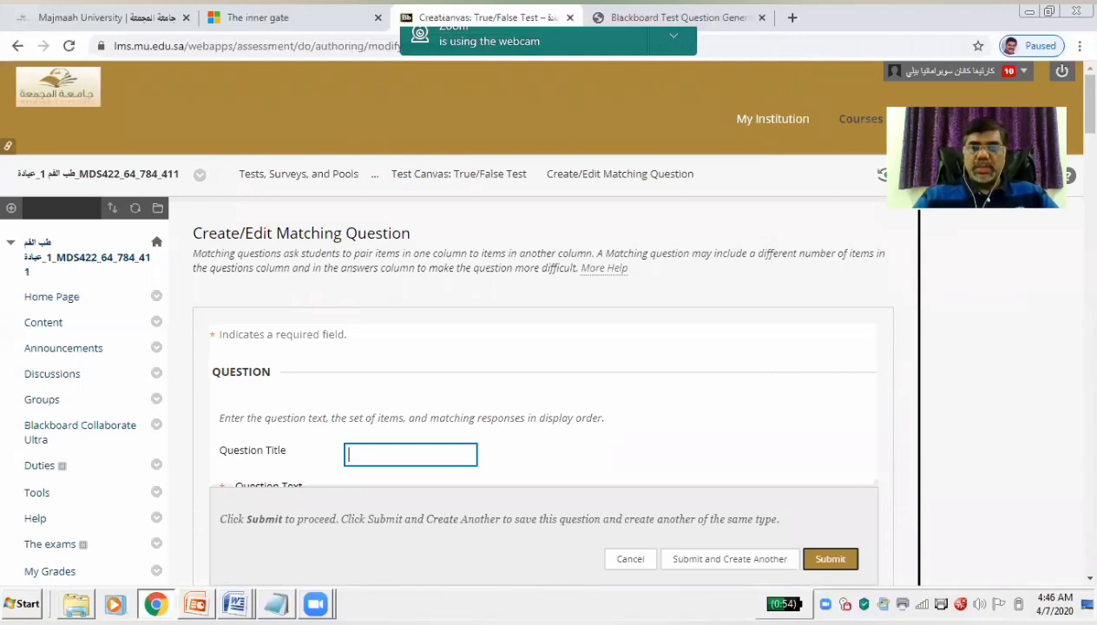
{"action": "left_click_drag", "start_coordinate": [1089, 100], "coordinate": [1089, 115]}
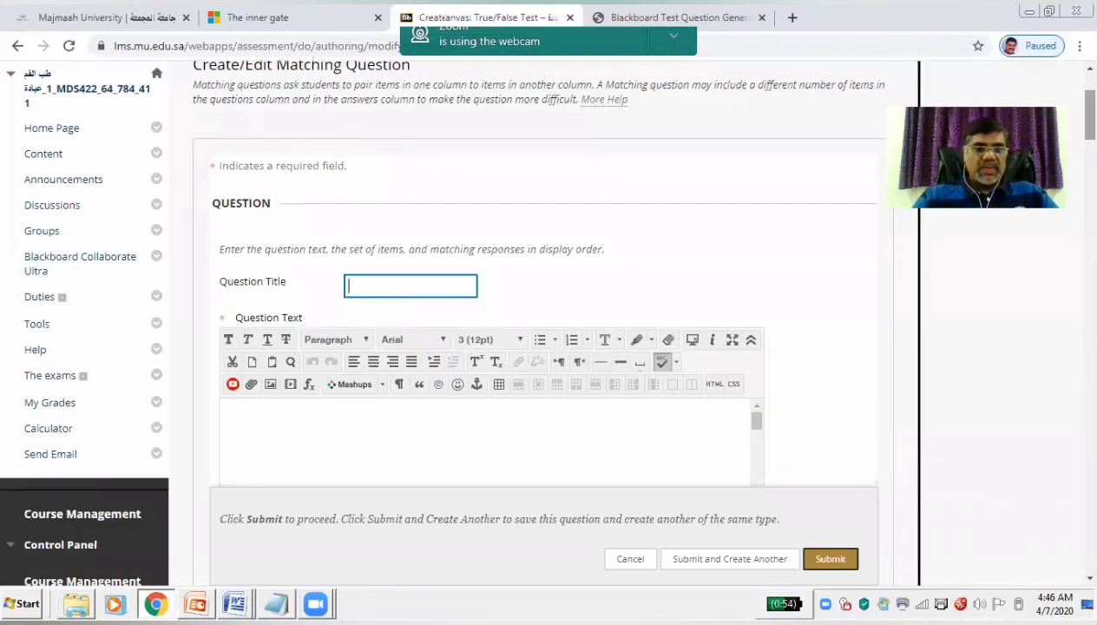
{"action": "left_click", "coordinate": [390, 284]}
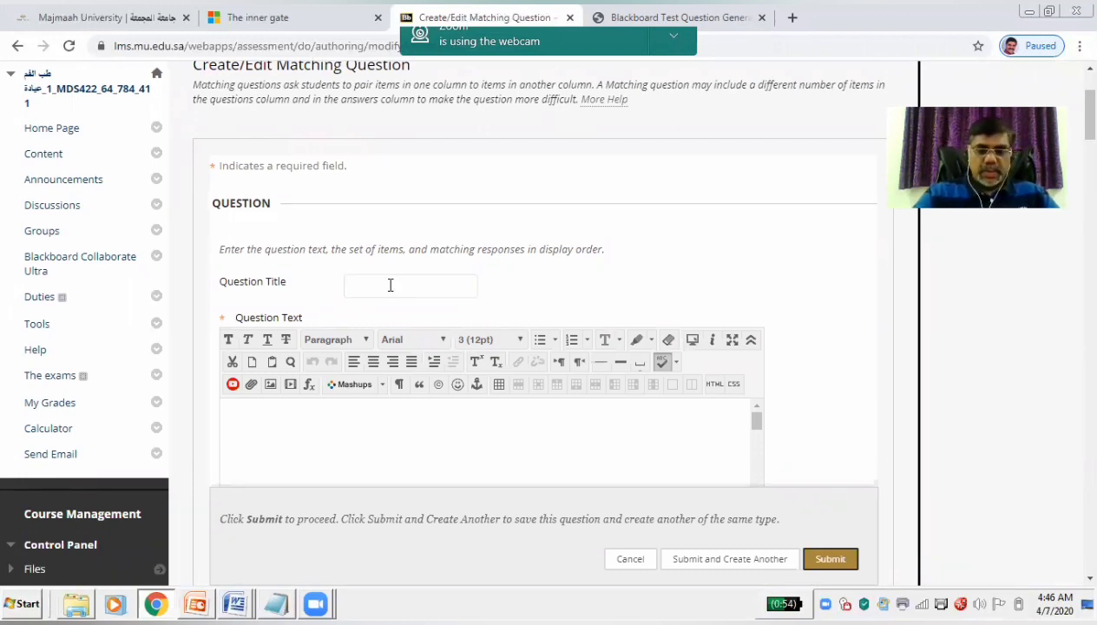
{"action": "type", "text": "Q3"}
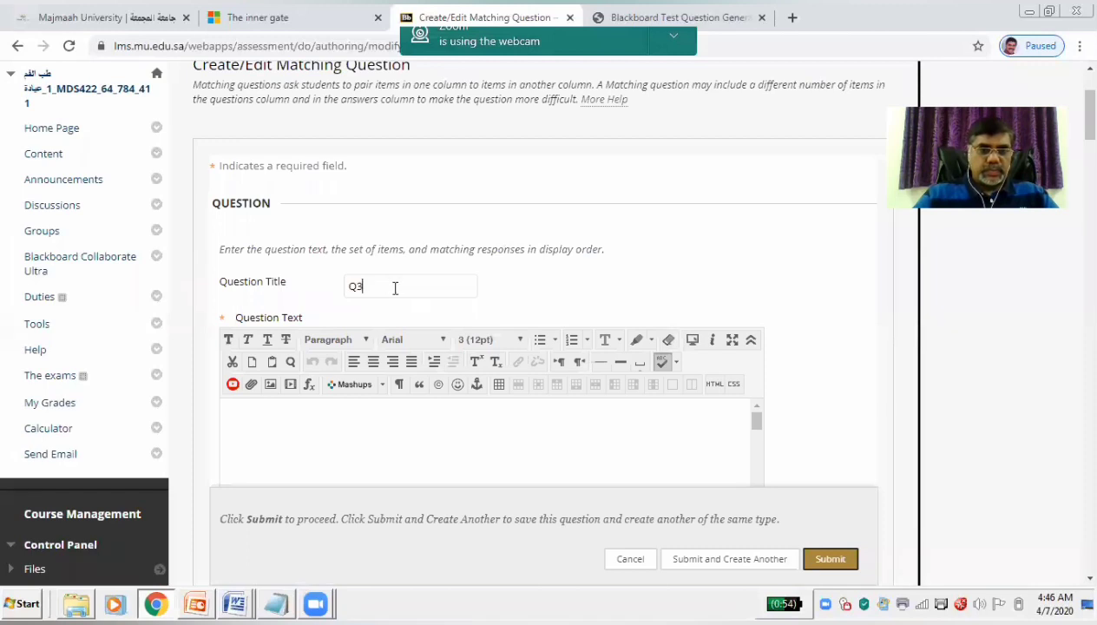
Change the Matching question's title to Q8.
{"action": "key", "text": "BackSpace"}
{"action": "type", "text": "8"}
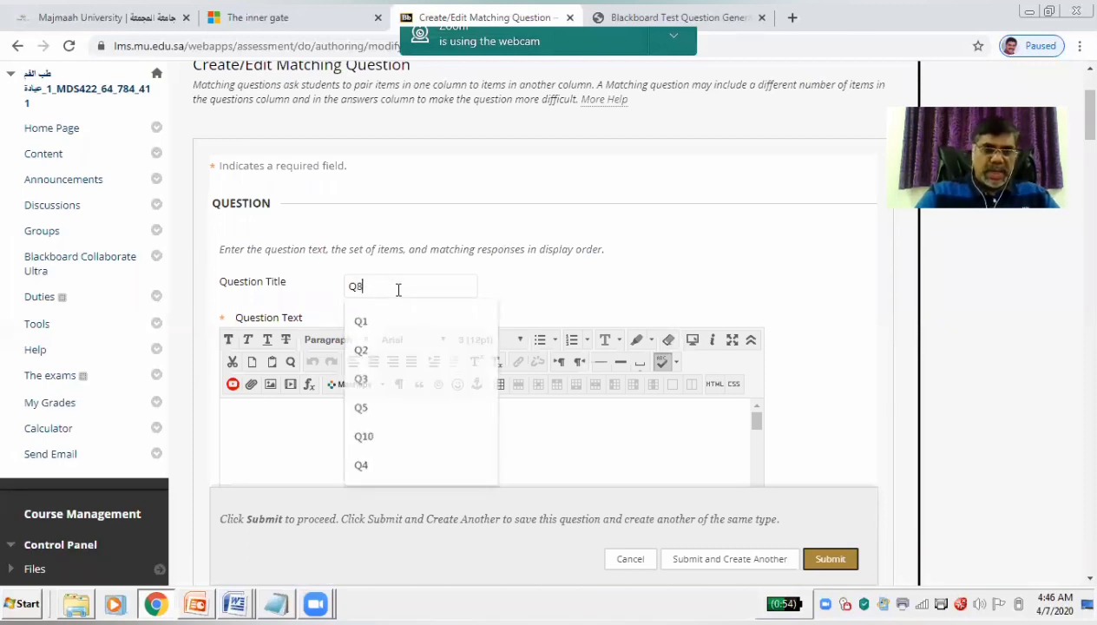
{"action": "left_click", "coordinate": [398, 289]}
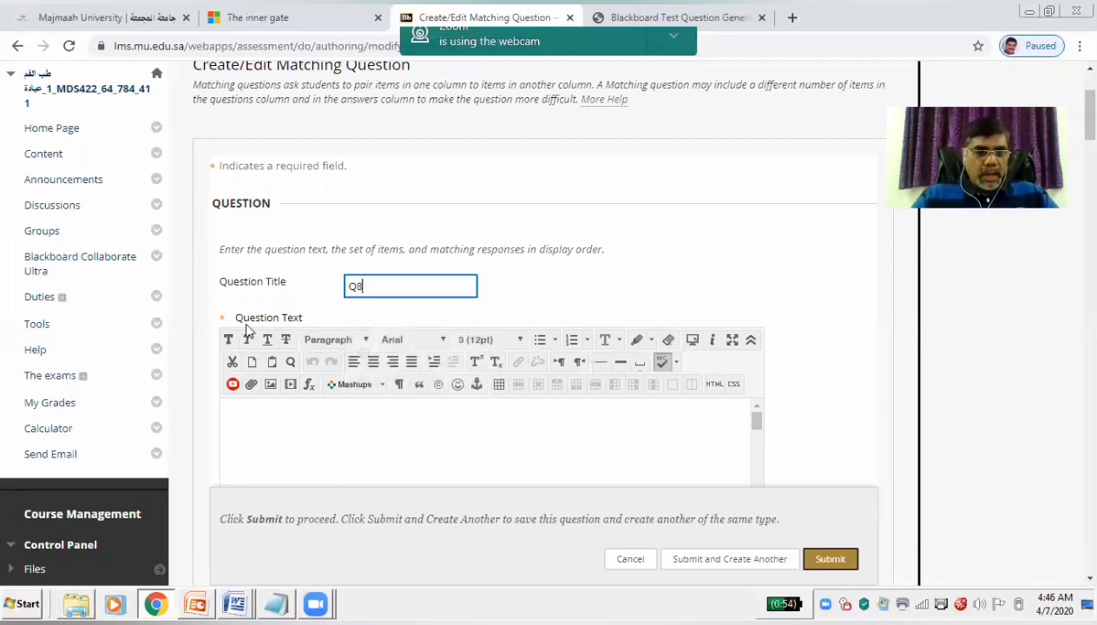
Copy the line "Match the following lesson with corresponding pathology" from Document2 in Word into the Matching question's text in Blackboard.
{"action": "scroll", "coordinate": [546, 347], "scroll_direction": "down", "scroll_amount": 3}
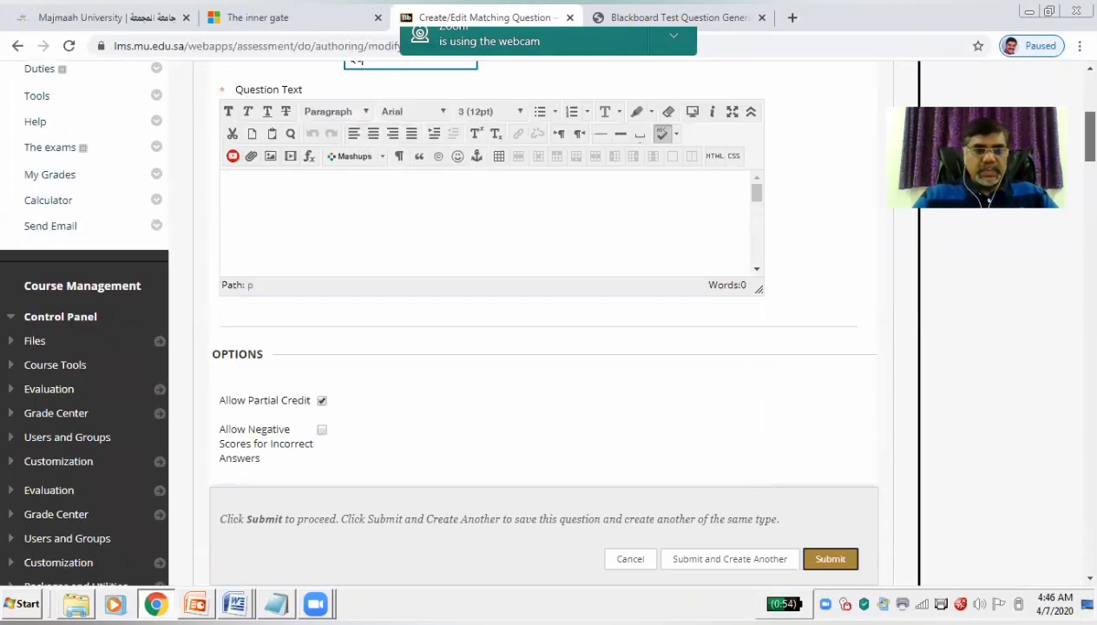
{"action": "left_click", "coordinate": [230, 600]}
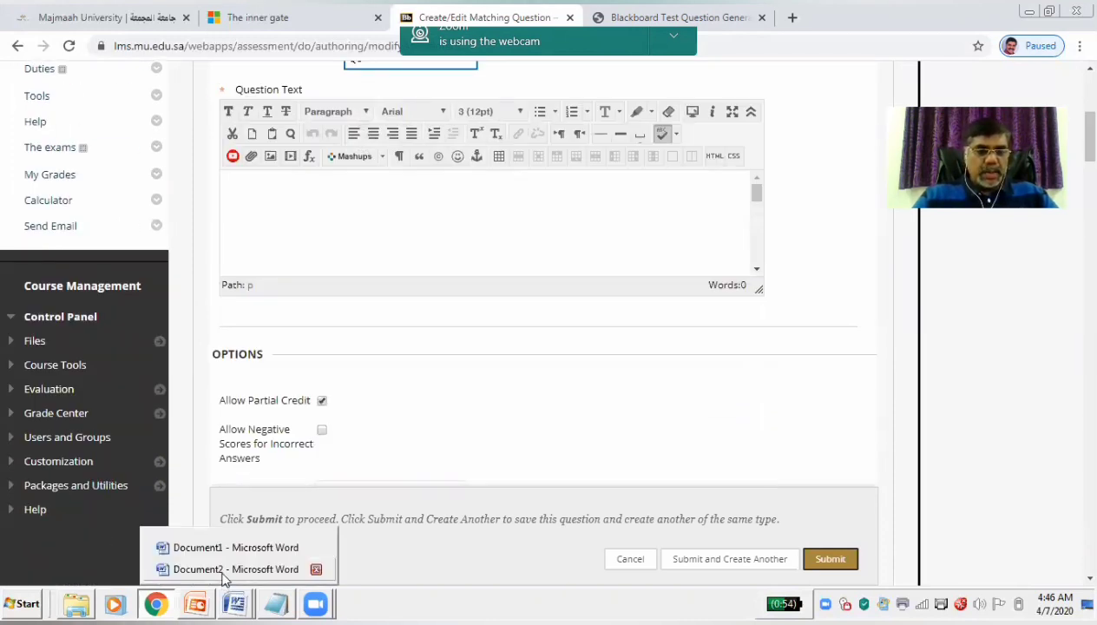
{"action": "left_click", "coordinate": [224, 570]}
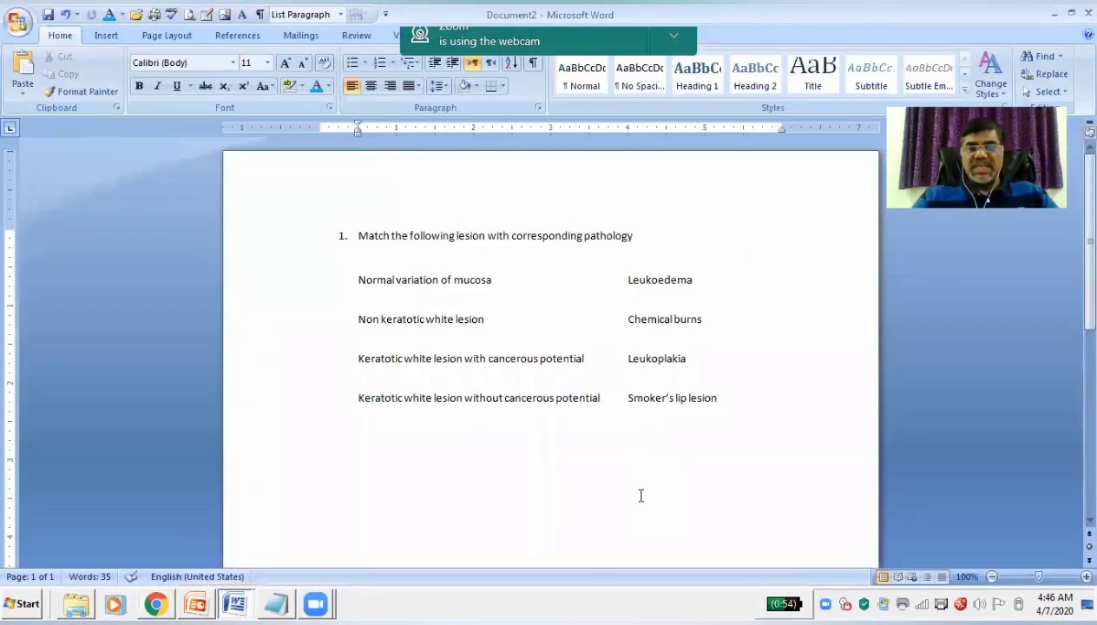
{"action": "left_click_drag", "start_coordinate": [356, 235], "coordinate": [640, 235]}
{"action": "key", "text": "ctrl+c"}
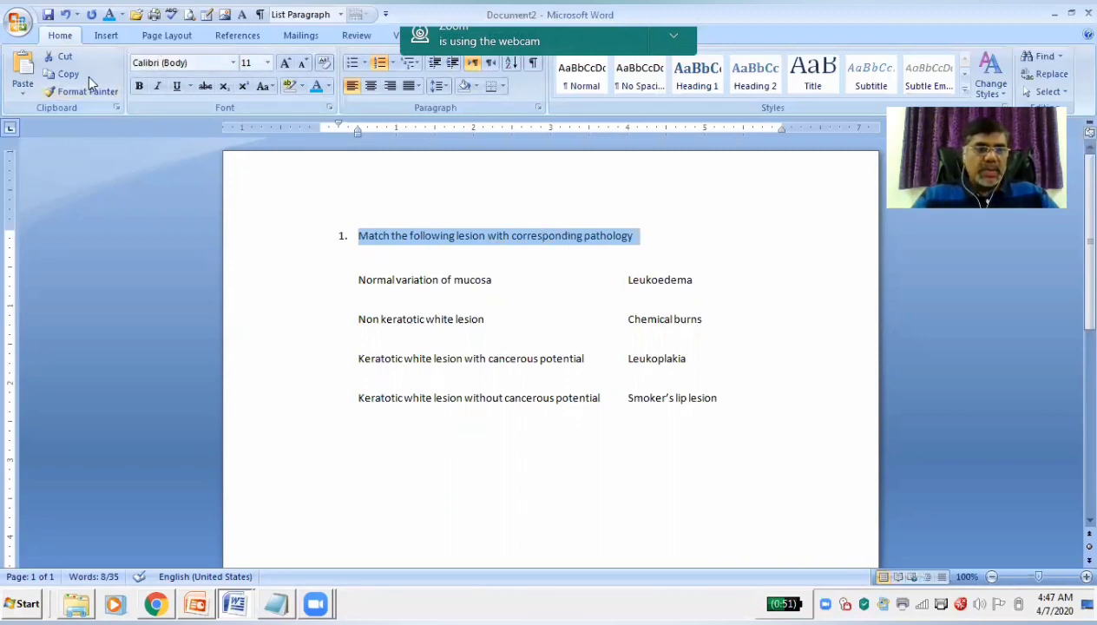
{"action": "left_click", "coordinate": [162, 603]}
{"action": "left_click", "coordinate": [316, 201]}
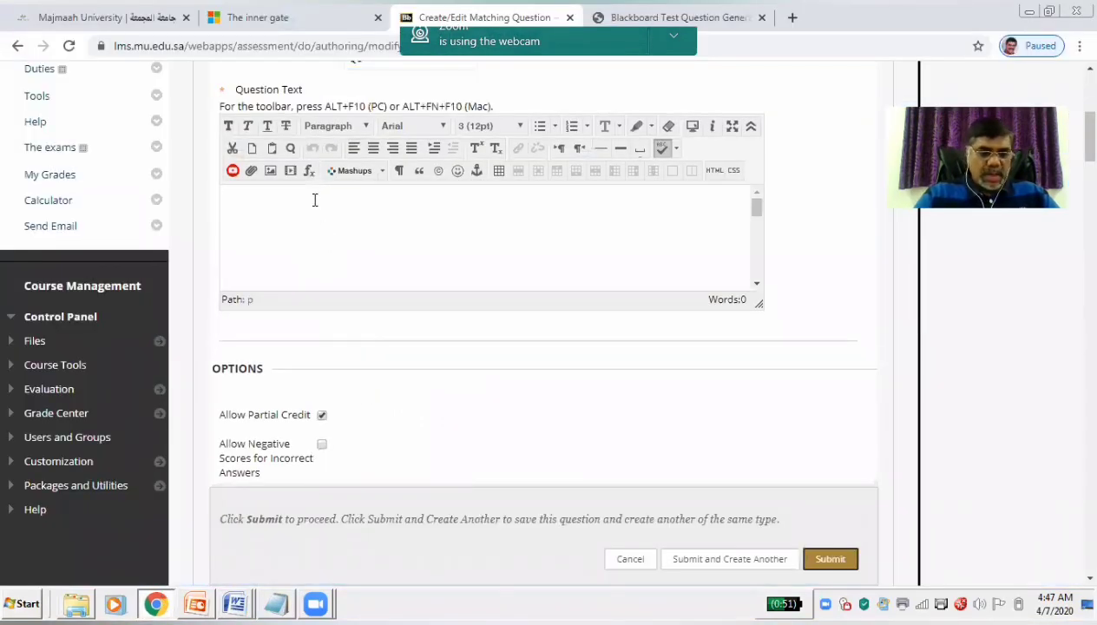
{"action": "key", "text": "ctrl+v"}
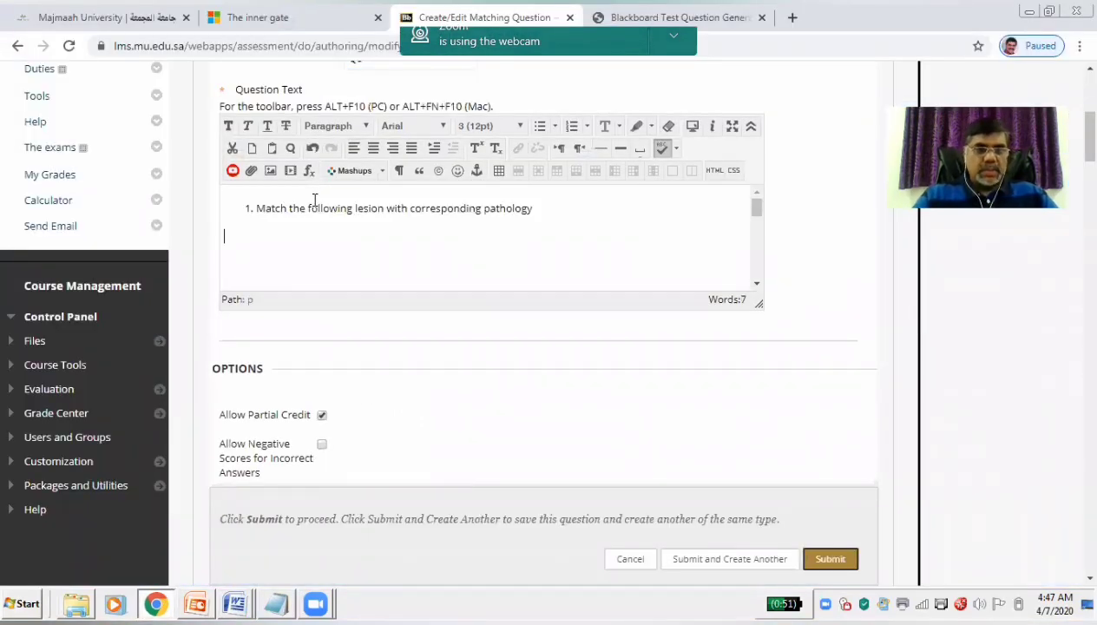
Remove the list numbering from the pasted question text.
{"action": "left_click", "coordinate": [257, 208]}
{"action": "left_click_drag", "start_coordinate": [257, 208], "coordinate": [591, 203]}
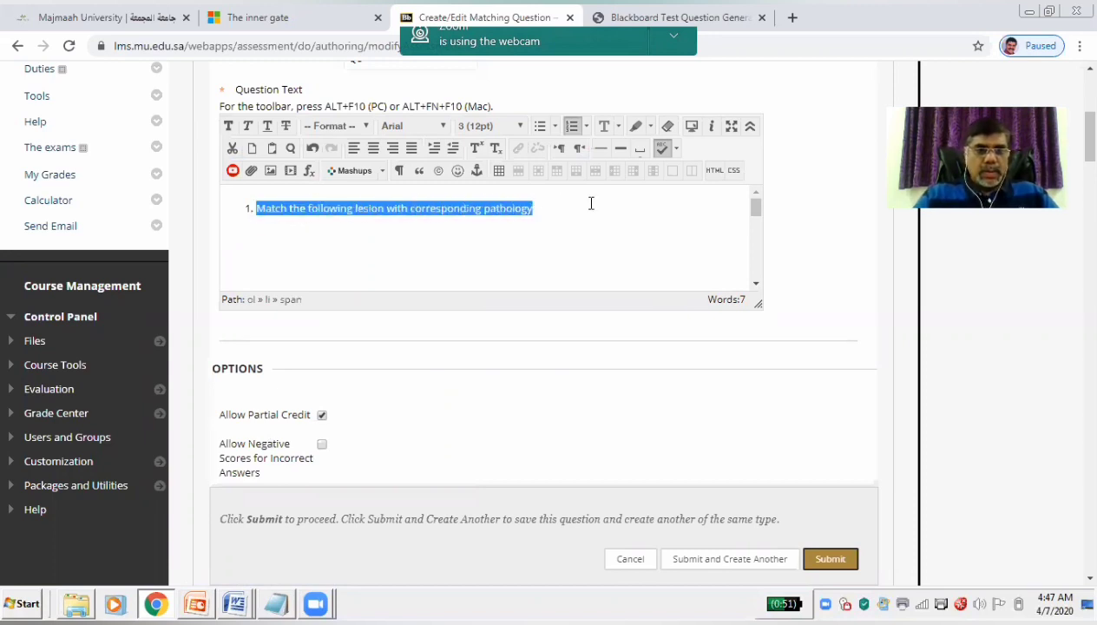
{"action": "left_click", "coordinate": [569, 128]}
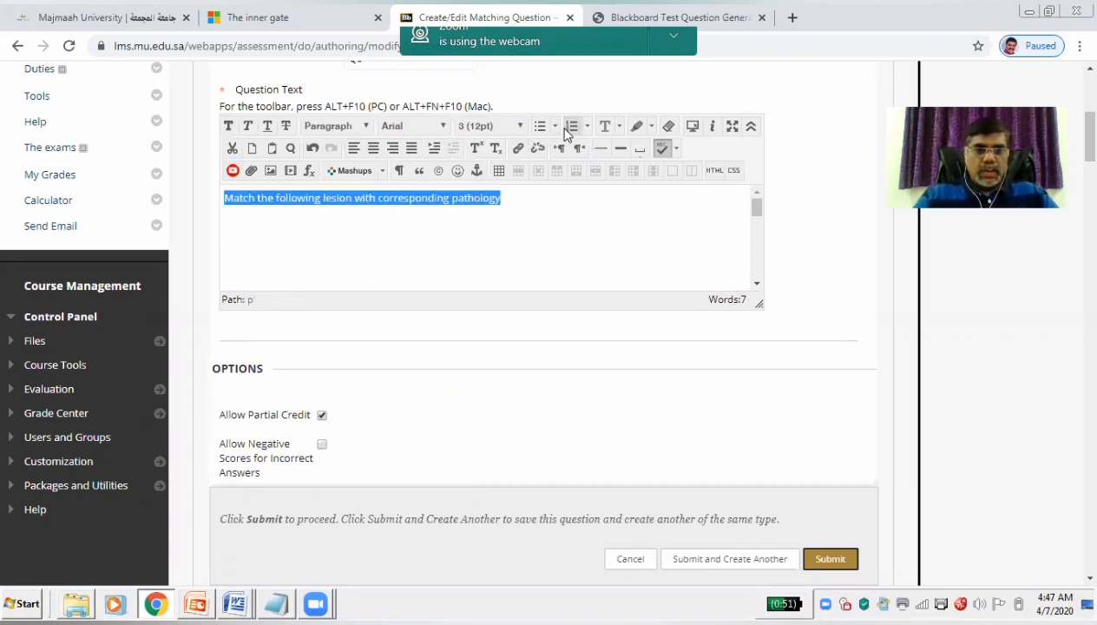
{"action": "left_click", "coordinate": [516, 275]}
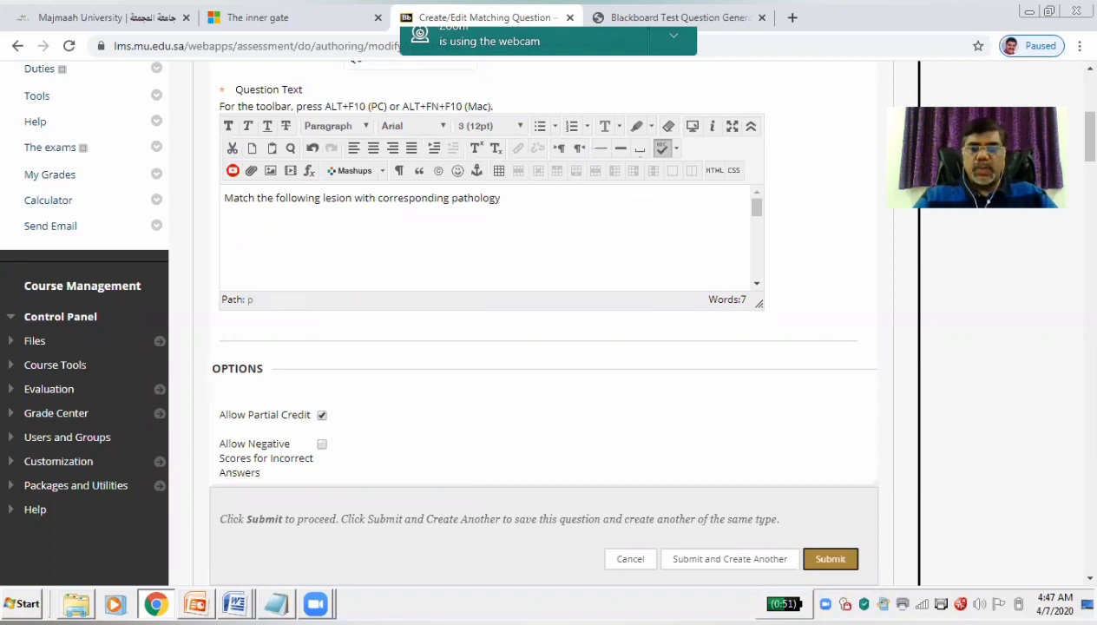
Try out the Allow Negative Scores for Incorrect Answers and Allow Partial Credit options, then restore both to their original settings.
{"action": "scroll", "coordinate": [538, 313], "scroll_direction": "down", "scroll_amount": 3}
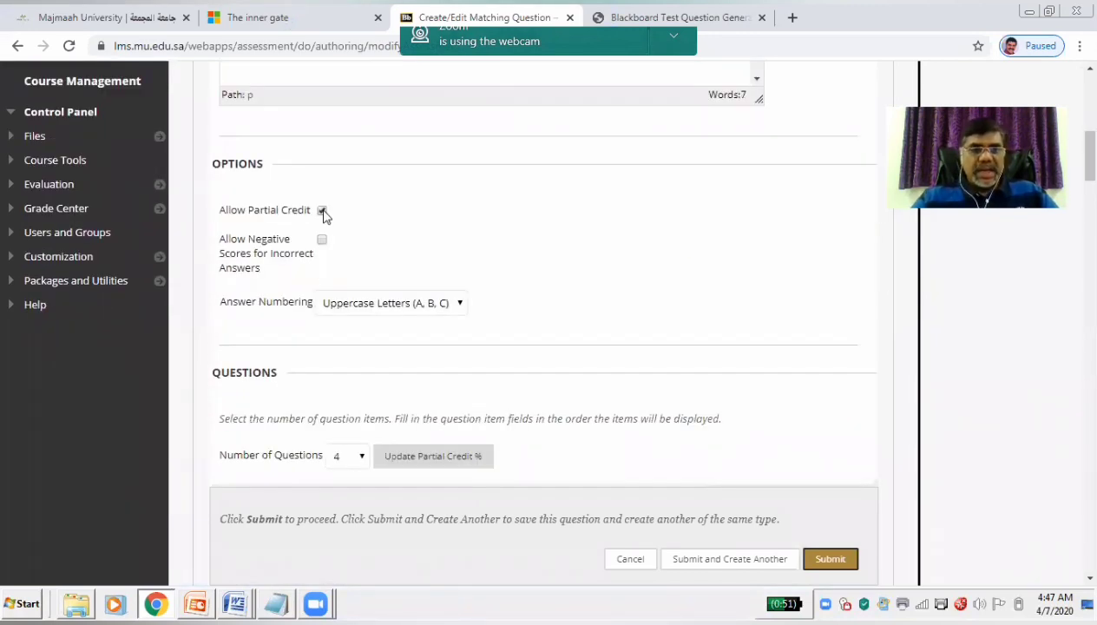
{"action": "left_click", "coordinate": [322, 240]}
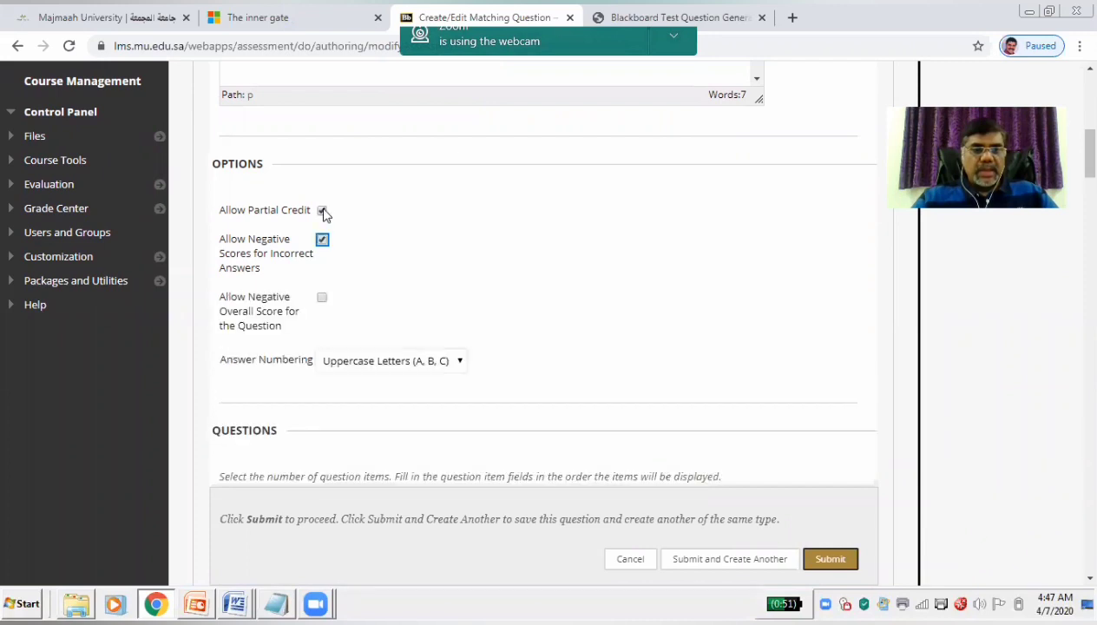
{"action": "left_click", "coordinate": [322, 210]}
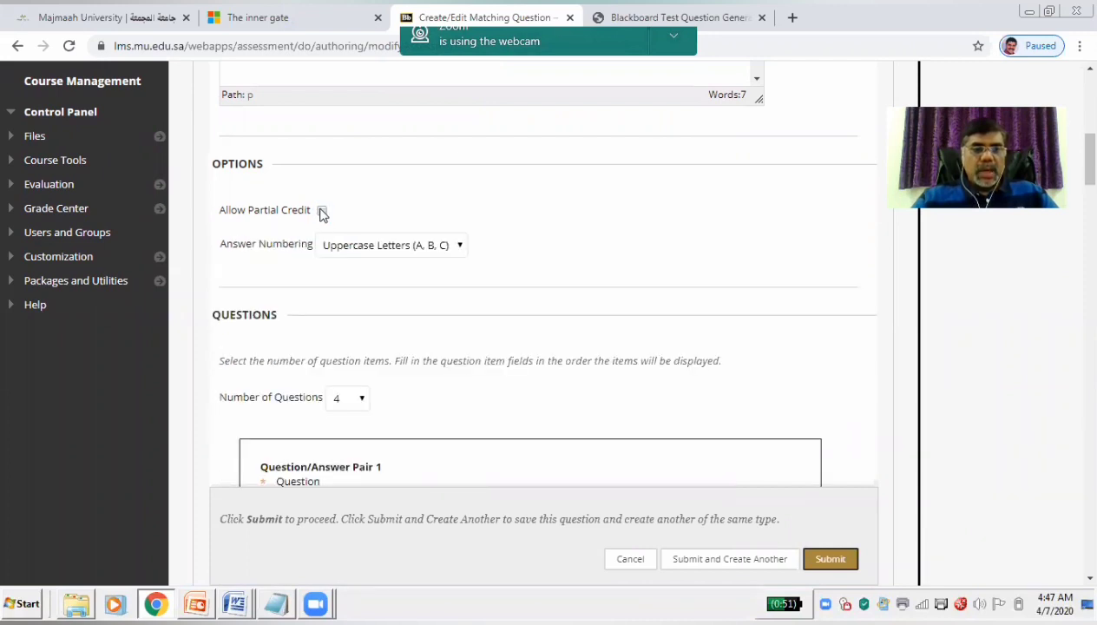
{"action": "left_click", "coordinate": [322, 212]}
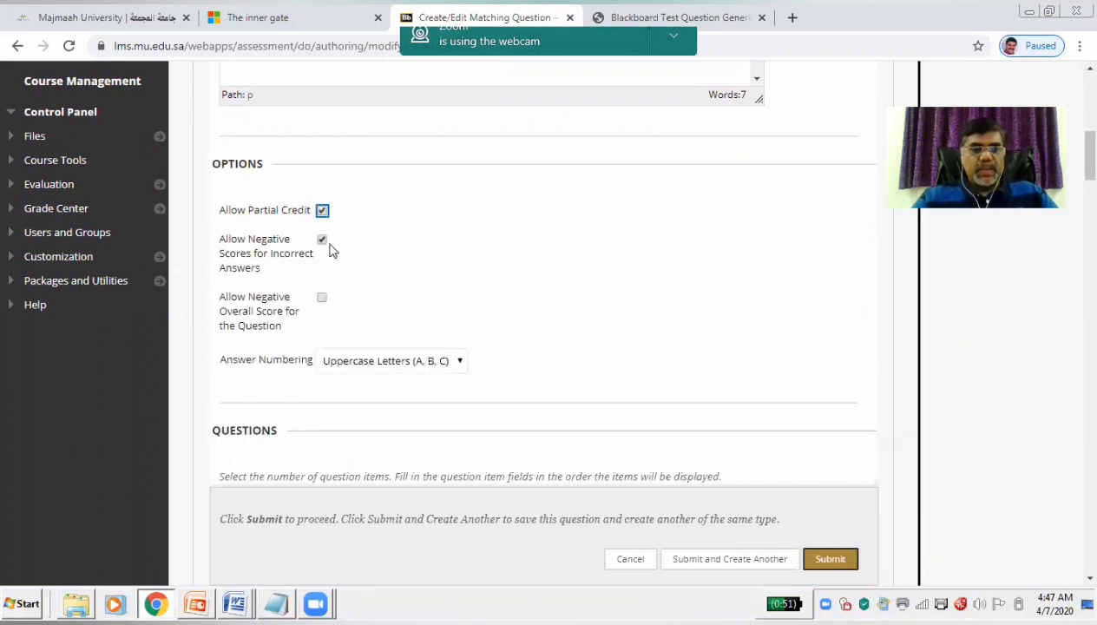
{"action": "left_click", "coordinate": [322, 240]}
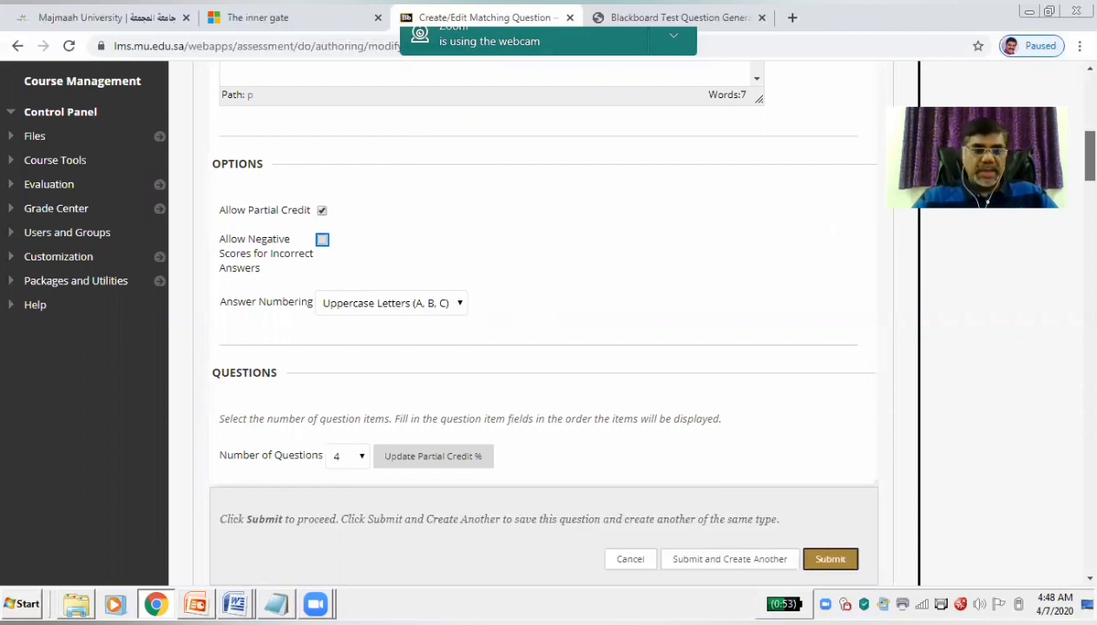
Copy the "Normal variation of mucosa" and "Leukoedema" line from Document2 in Word into the question of Question/Answer Pair 1 in Blackboard.
{"action": "scroll", "coordinate": [837, 231], "scroll_direction": "down", "scroll_amount": 4}
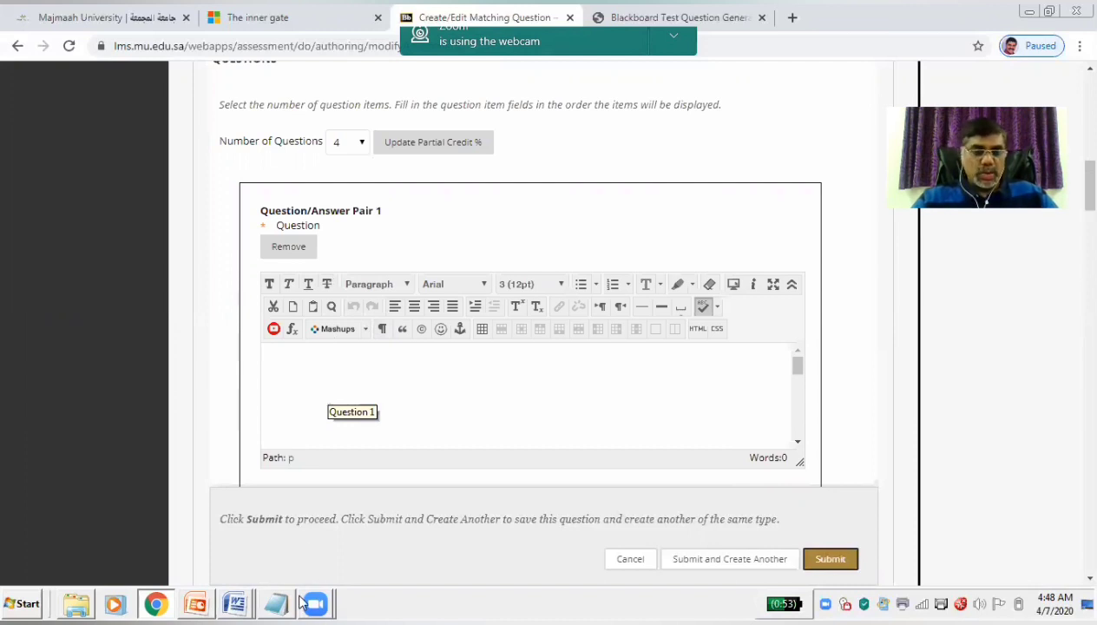
{"action": "left_click", "coordinate": [225, 602]}
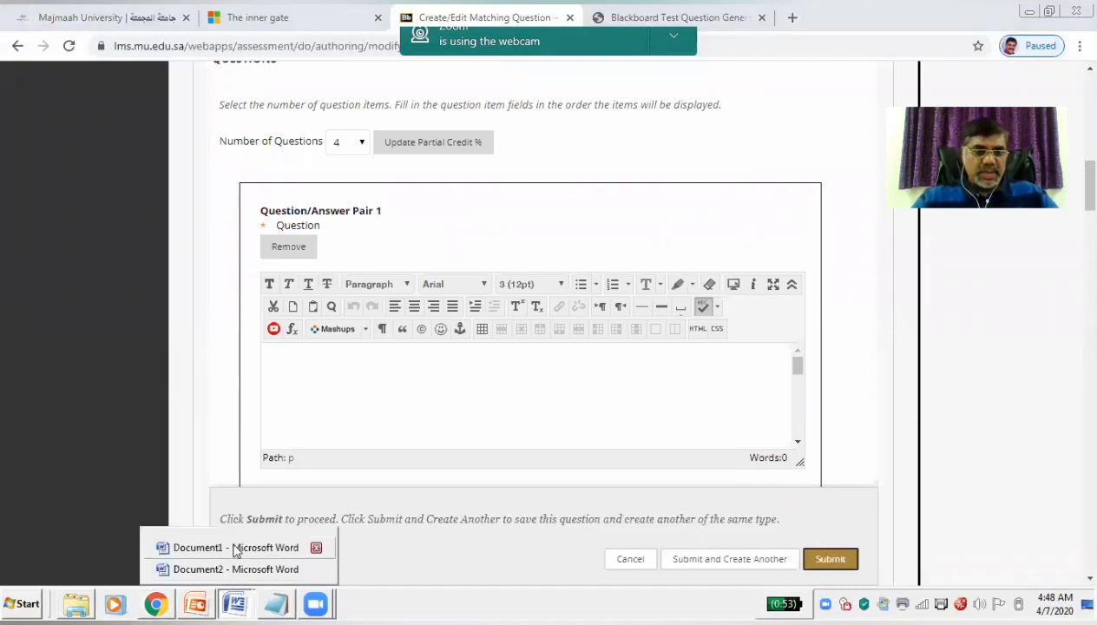
{"action": "left_click", "coordinate": [236, 570]}
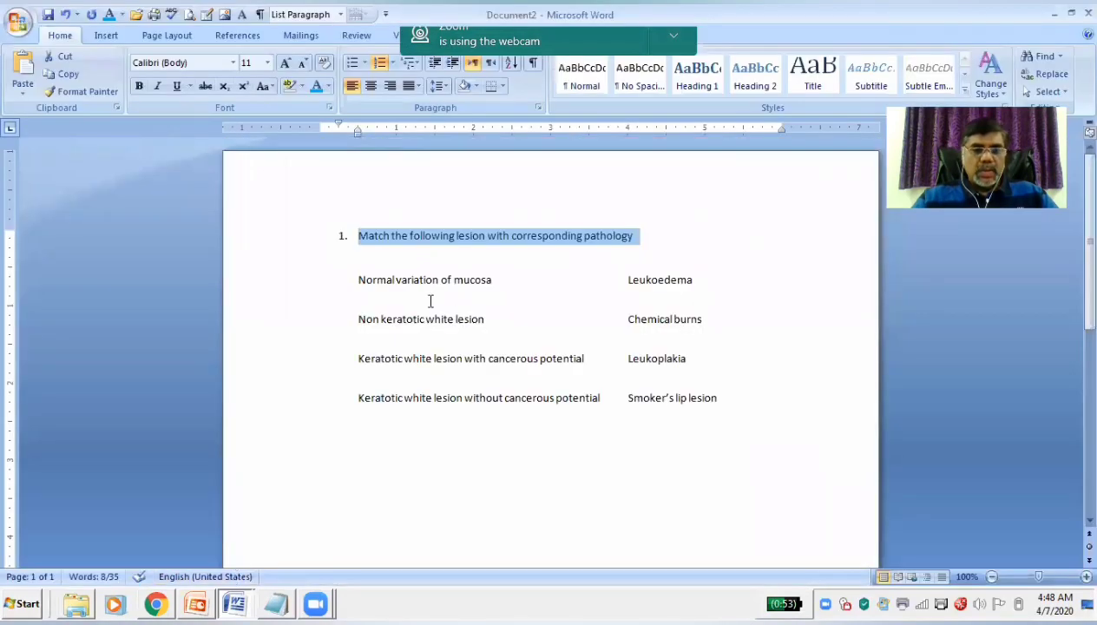
{"action": "left_click", "coordinate": [360, 279]}
{"action": "left_click", "coordinate": [720, 275], "text": "shift"}
{"action": "key", "text": "ctrl+c"}
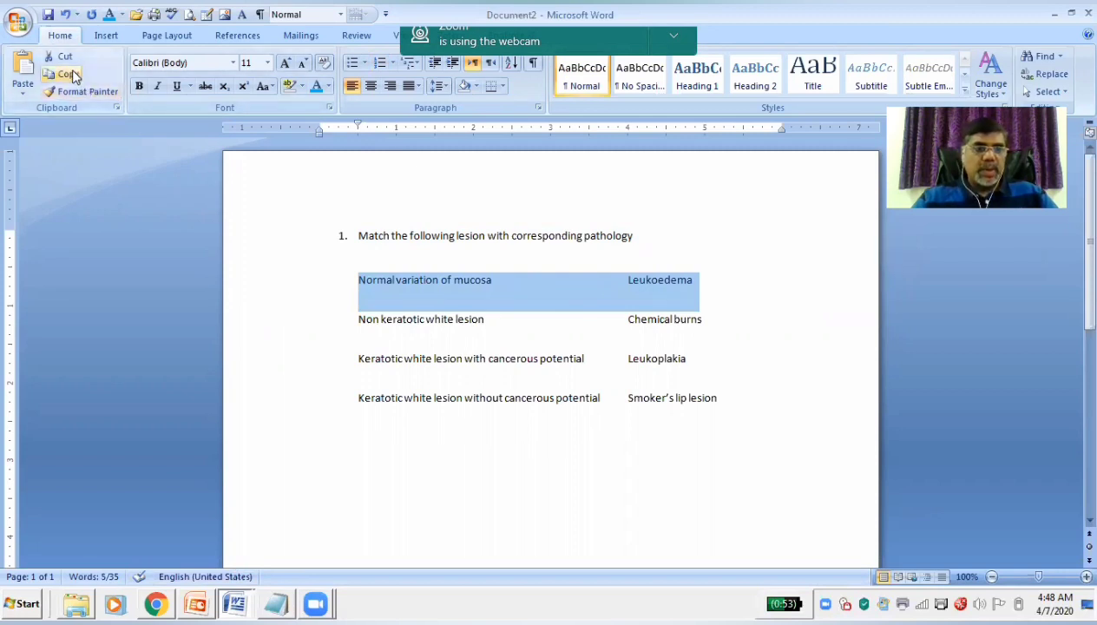
{"action": "left_click", "coordinate": [157, 602]}
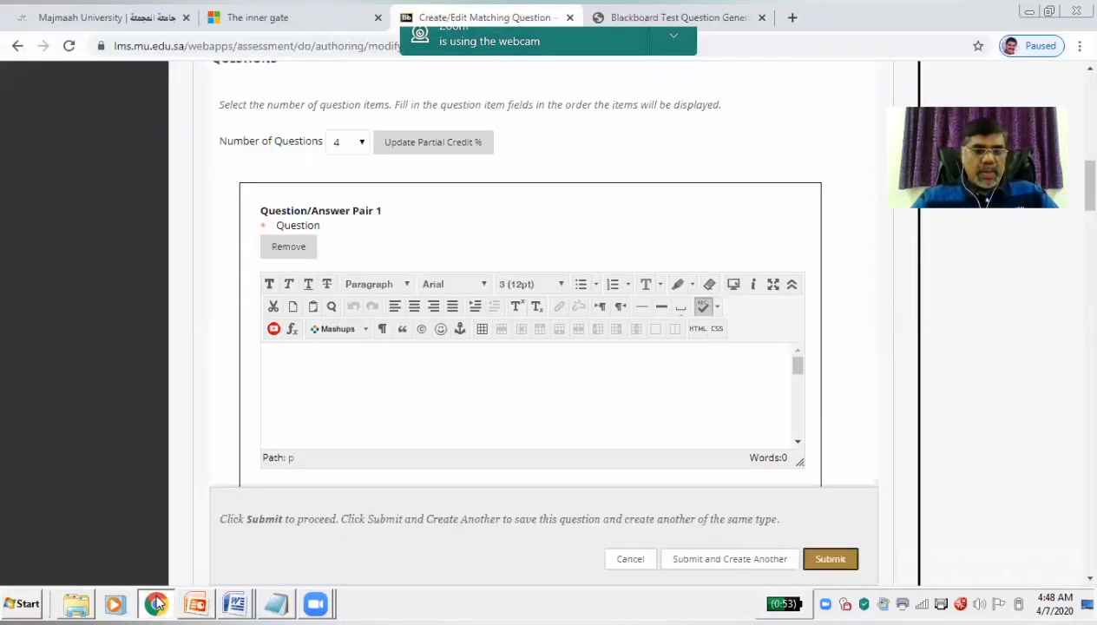
{"action": "left_click", "coordinate": [355, 397]}
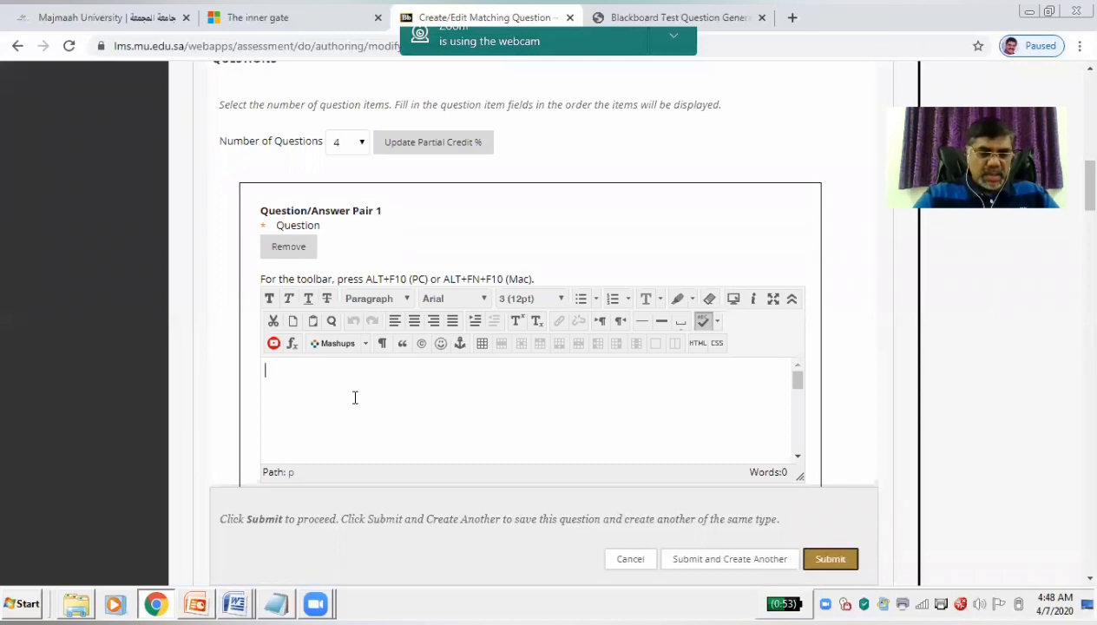
{"action": "key", "text": "ctrl+v"}
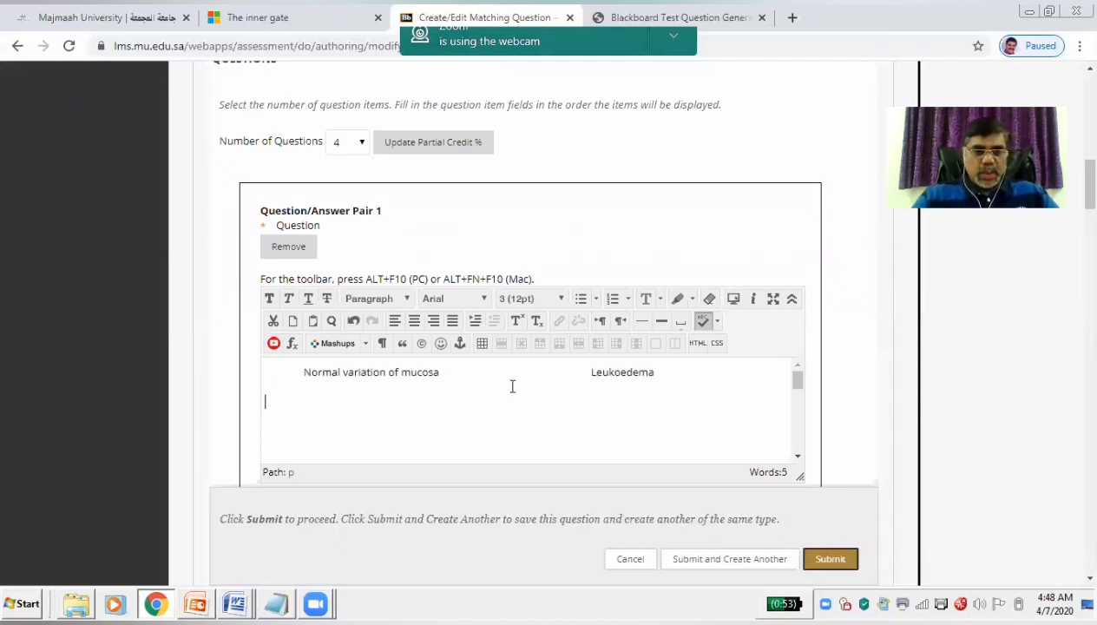
Move "Leukoedema" from the question text of Question/Answer Pair 1 into its answer.
{"action": "left_click_drag", "start_coordinate": [585, 372], "coordinate": [678, 372]}
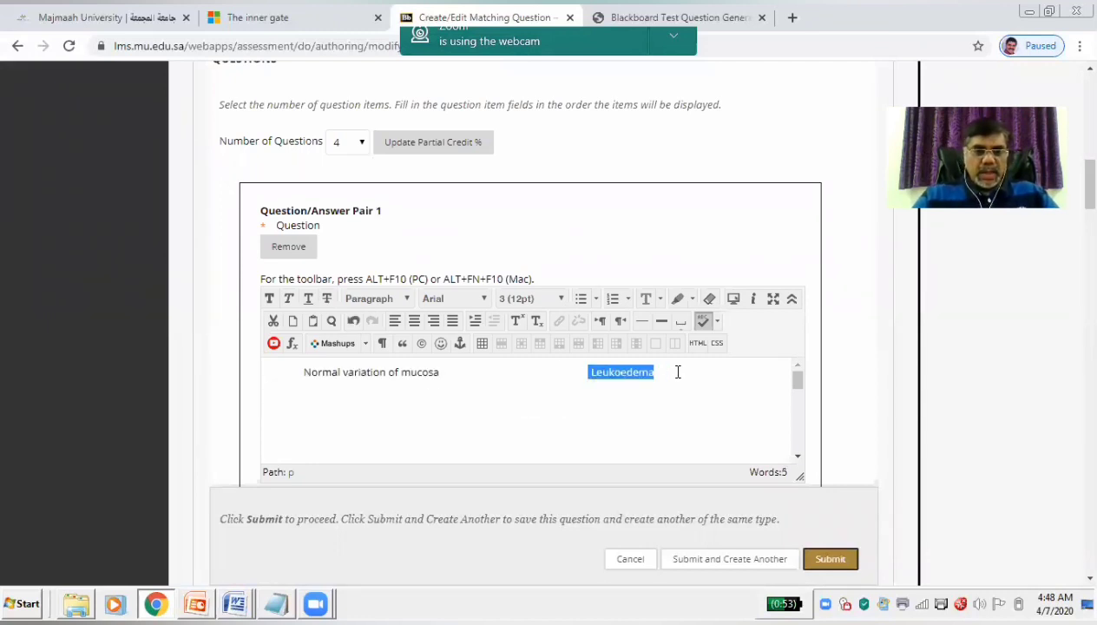
{"action": "key", "text": "ctrl+x"}
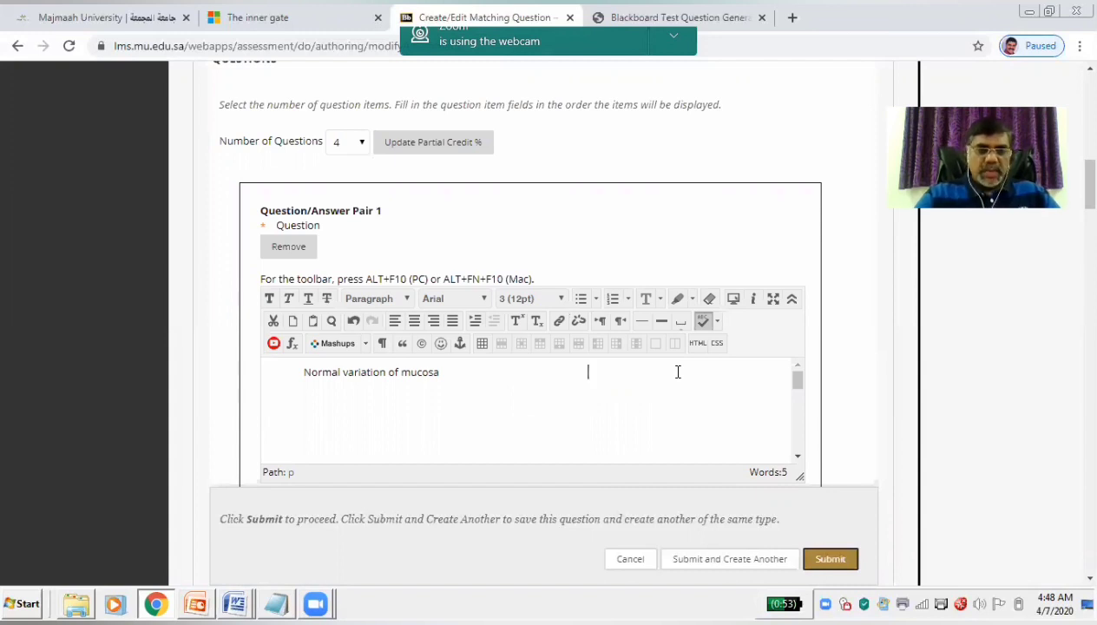
{"action": "scroll", "coordinate": [560, 271], "scroll_direction": "down", "scroll_amount": 4}
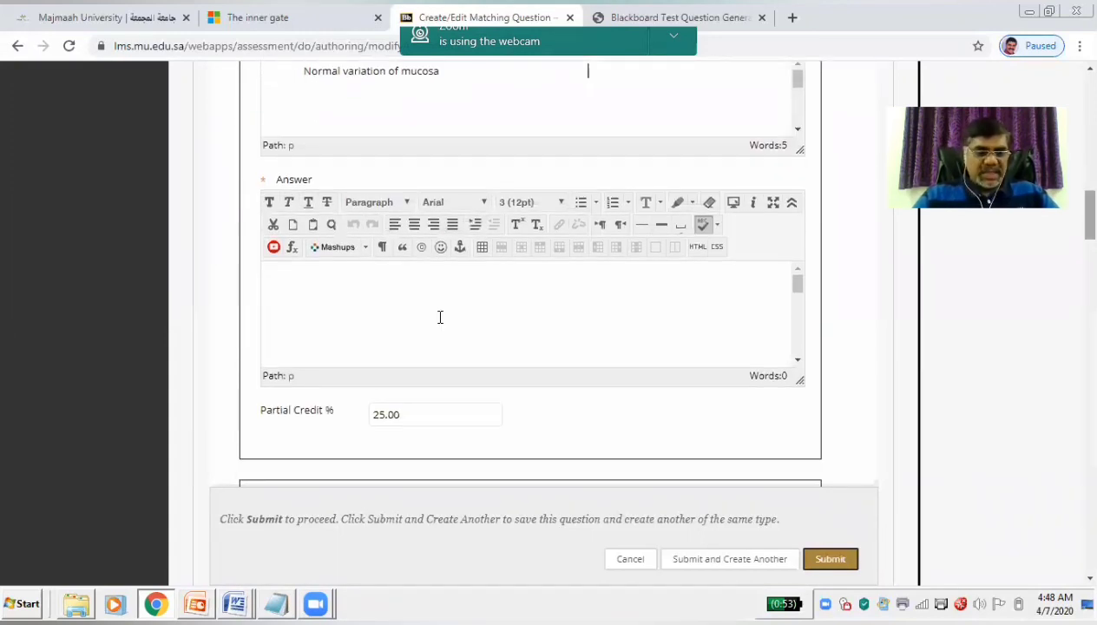
{"action": "left_click", "coordinate": [439, 316]}
{"action": "key", "text": "ctrl+v"}
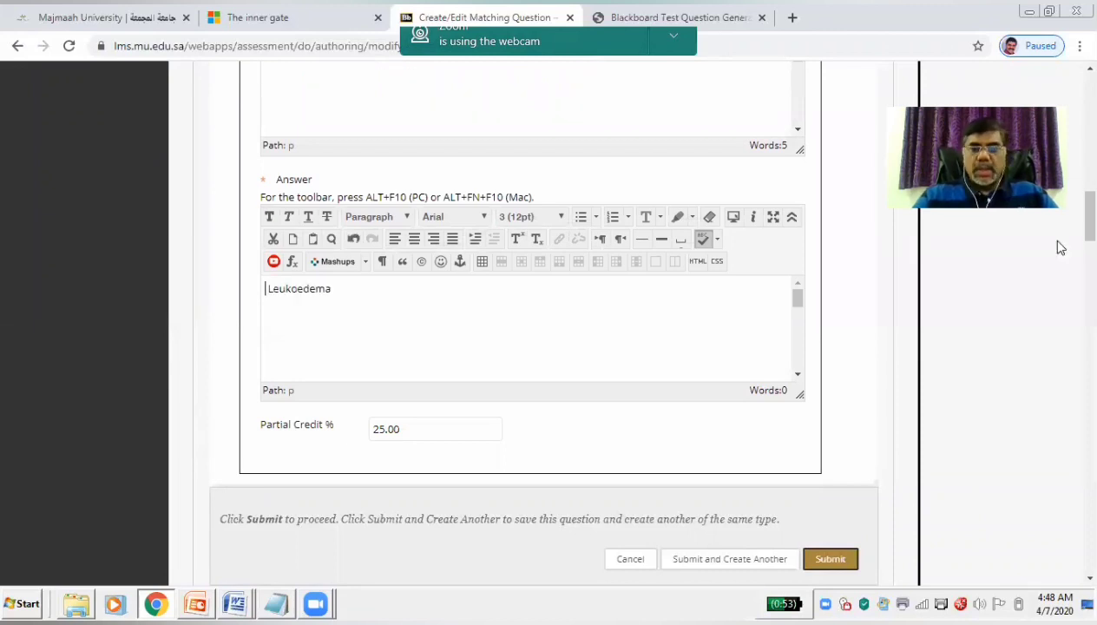
Try bulleted and numbered list formatting on "Normal variation of mucosa" in Pair 1, then remove it.
{"action": "scroll", "coordinate": [529, 270], "scroll_direction": "up", "scroll_amount": 5}
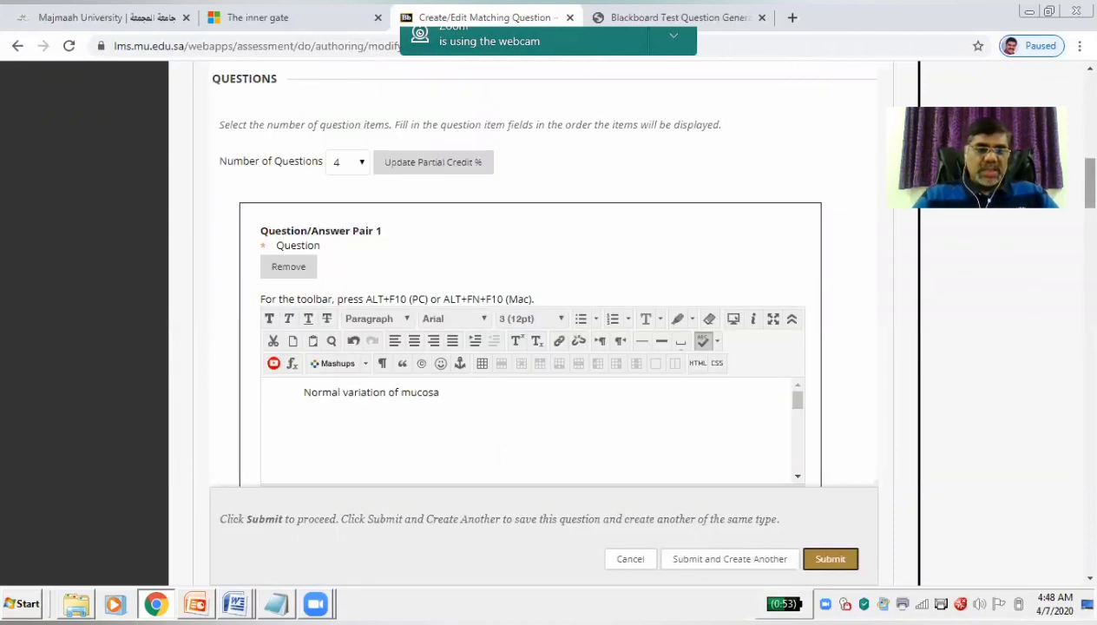
{"action": "left_click", "coordinate": [297, 392]}
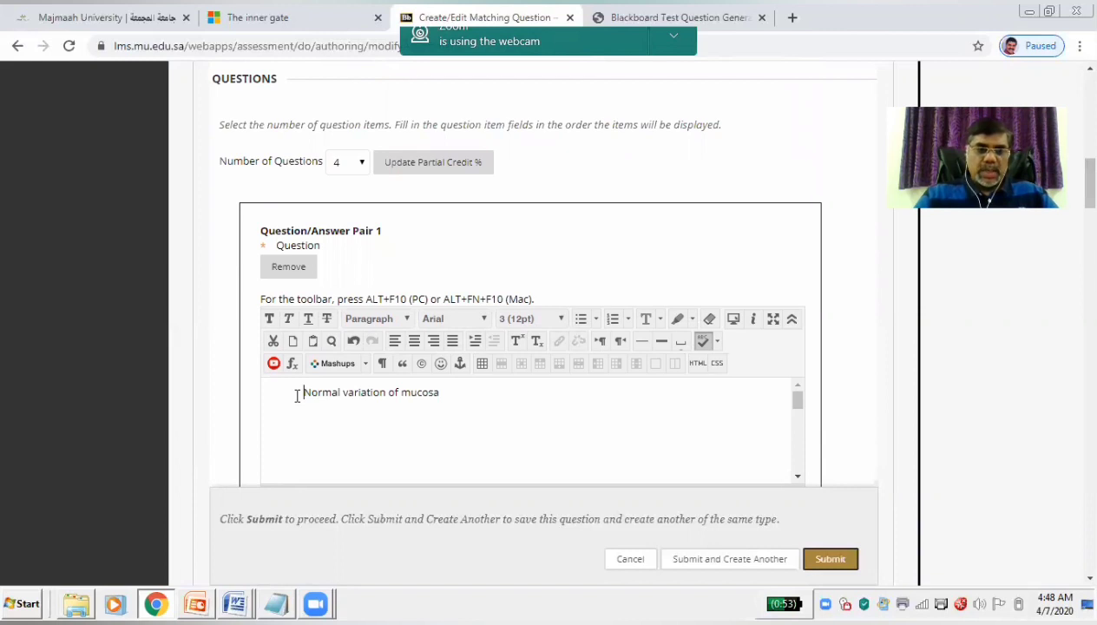
{"action": "left_click", "coordinate": [581, 319]}
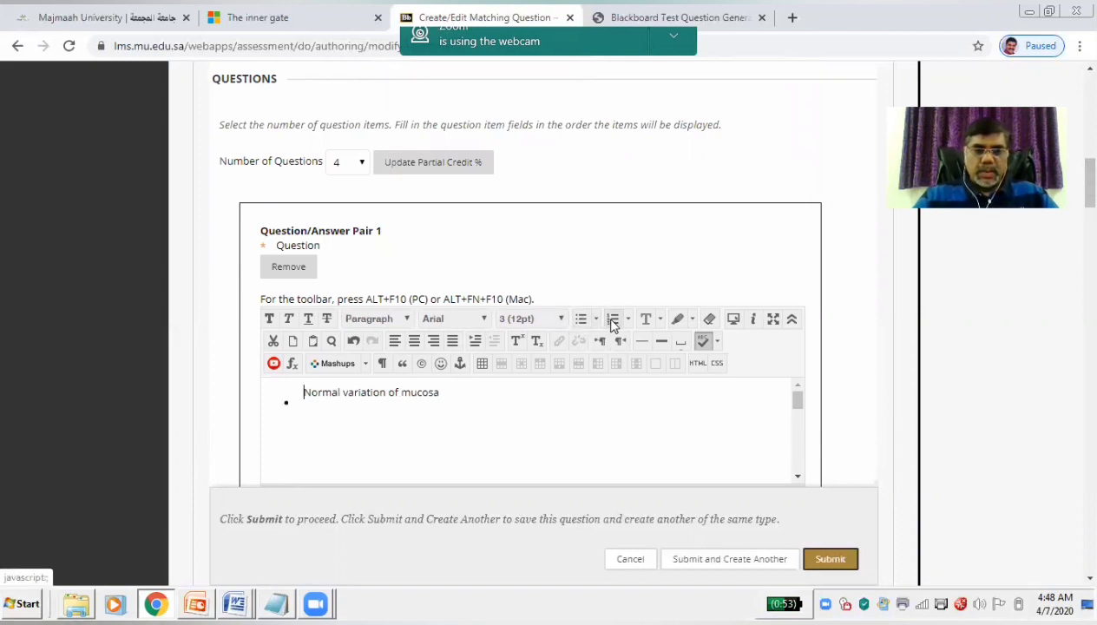
{"action": "left_click", "coordinate": [611, 319]}
{"action": "left_click", "coordinate": [611, 319]}
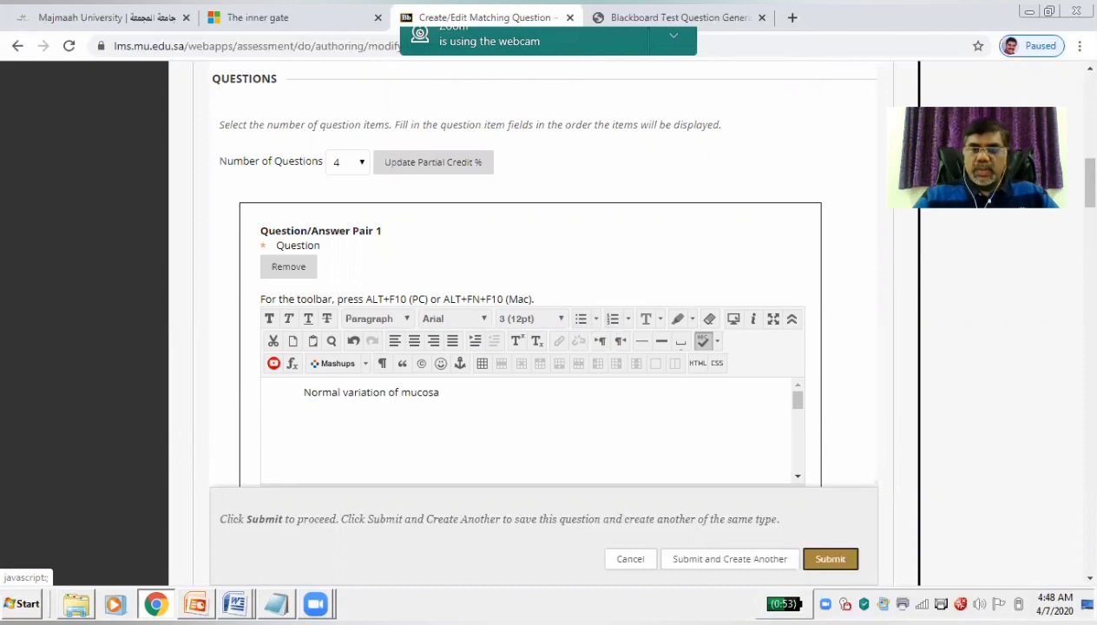
Copy the "Non keratotic white lesion" and "Chemical burns" line from Document2 in Word into the question of Question/Answer Pair 2 in Blackboard.
{"action": "scroll", "coordinate": [1086, 182], "scroll_direction": "down", "scroll_amount": 1}
{"action": "scroll", "coordinate": [530, 304], "scroll_direction": "down", "scroll_amount": 4}
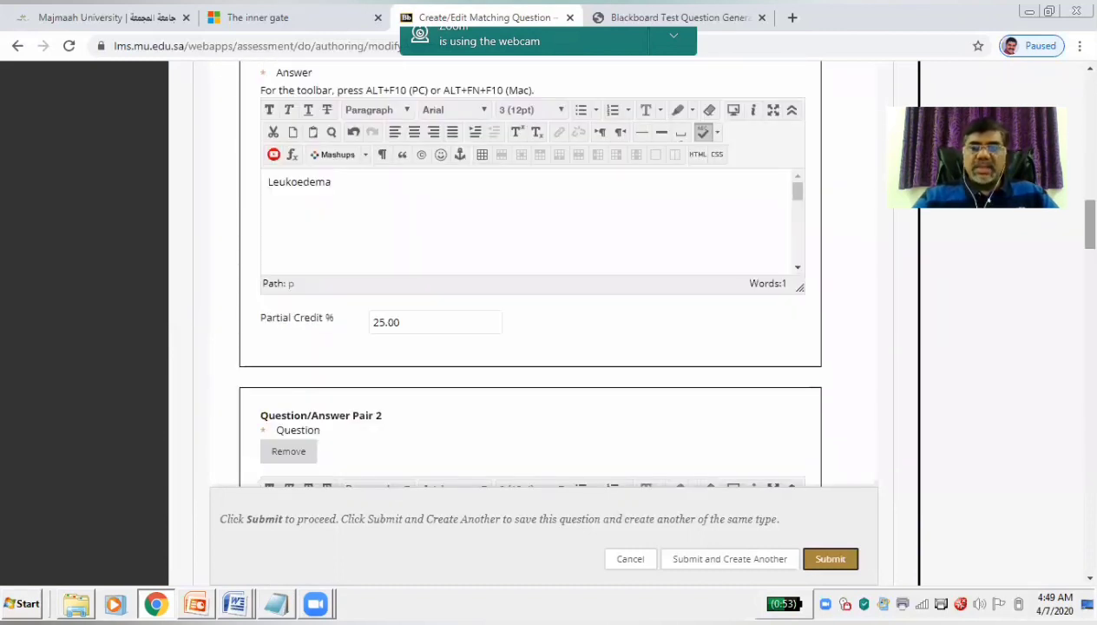
{"action": "scroll", "coordinate": [530, 304], "scroll_direction": "down", "scroll_amount": 3}
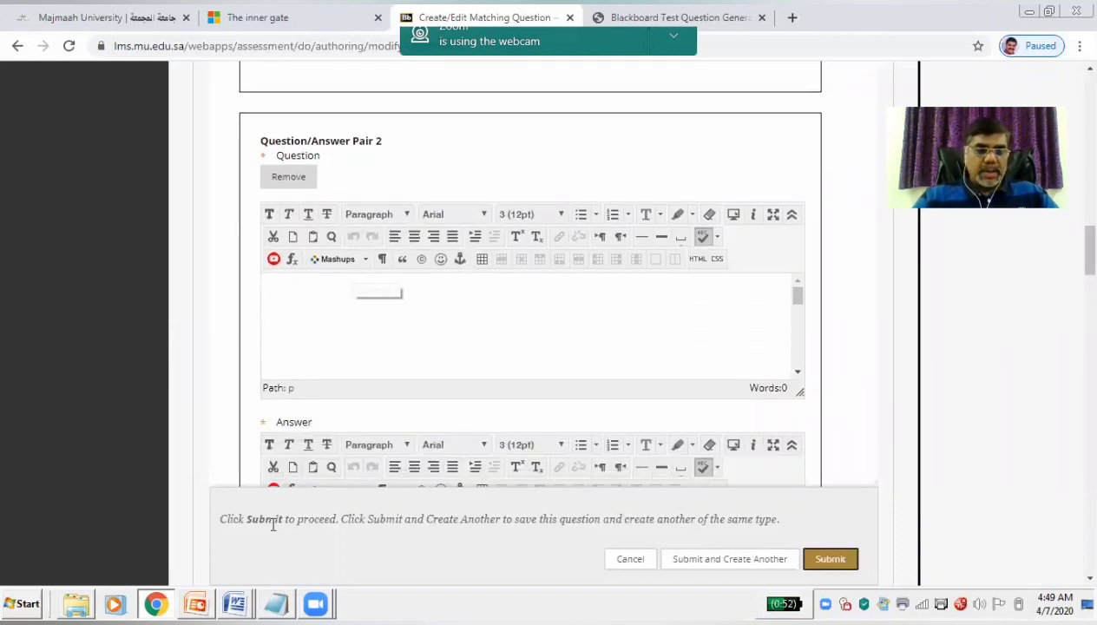
{"action": "left_click", "coordinate": [235, 601]}
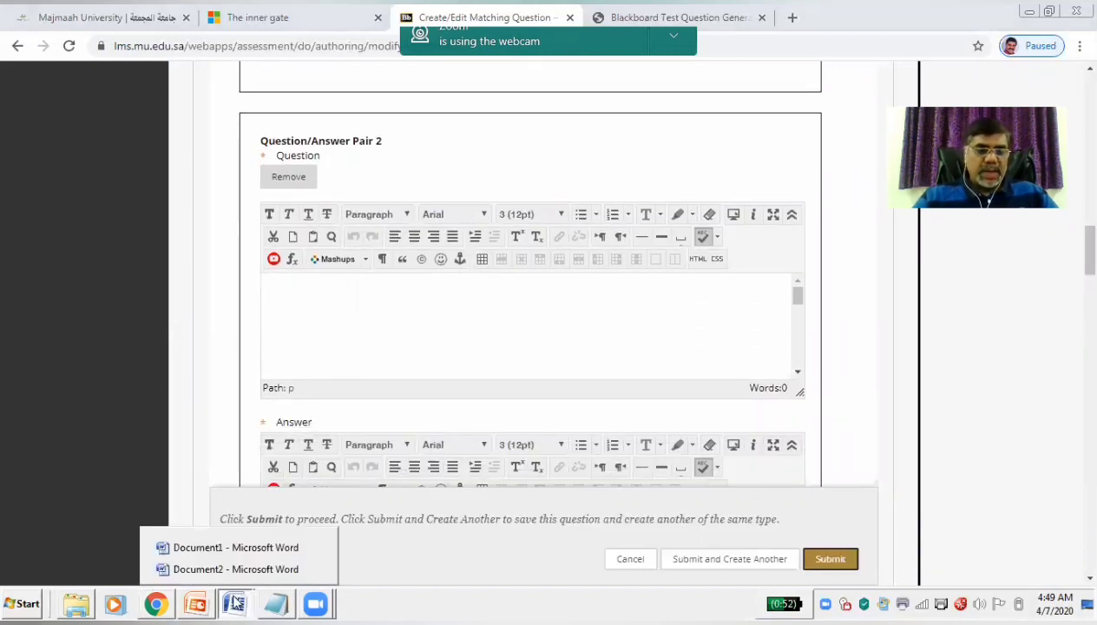
{"action": "left_click", "coordinate": [210, 569]}
{"action": "left_click_drag", "start_coordinate": [357, 319], "coordinate": [720, 328]}
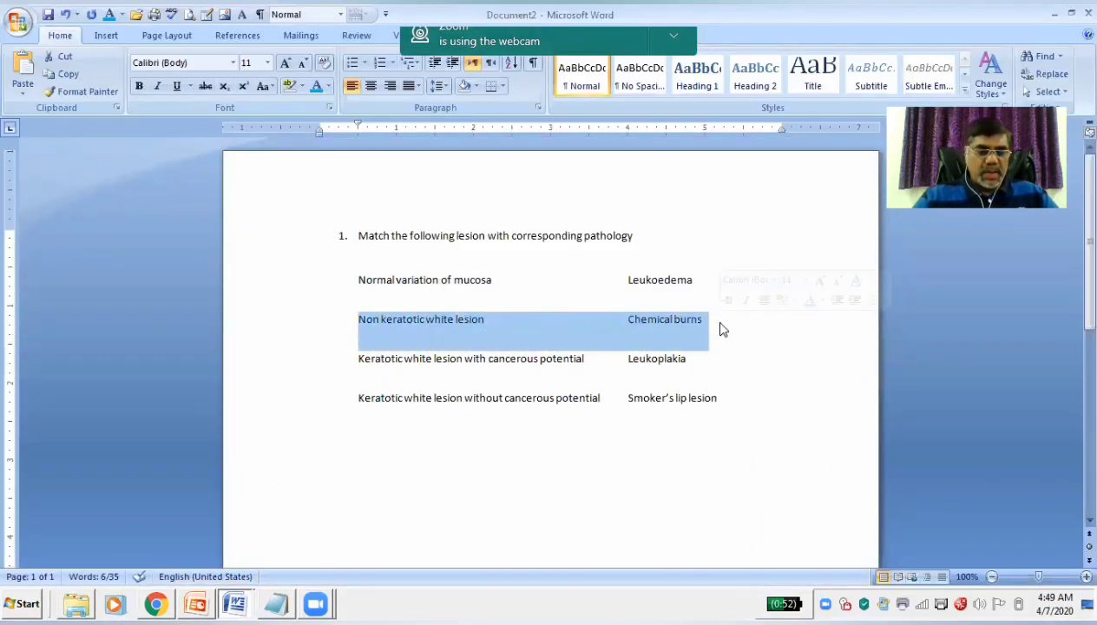
{"action": "key", "text": "ctrl+c"}
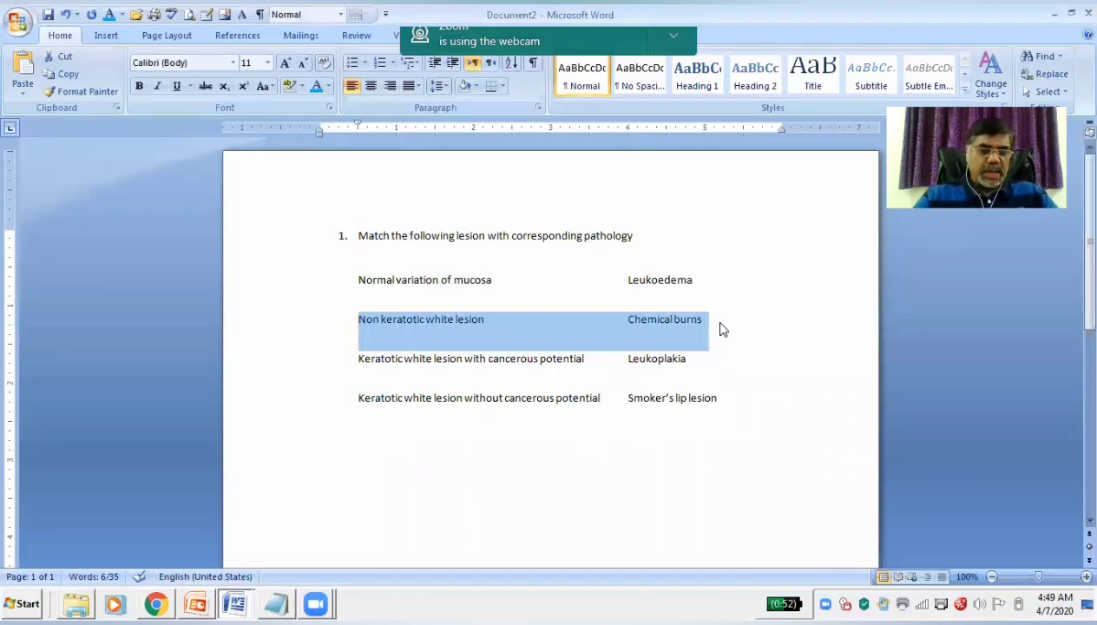
{"action": "left_click", "coordinate": [159, 600]}
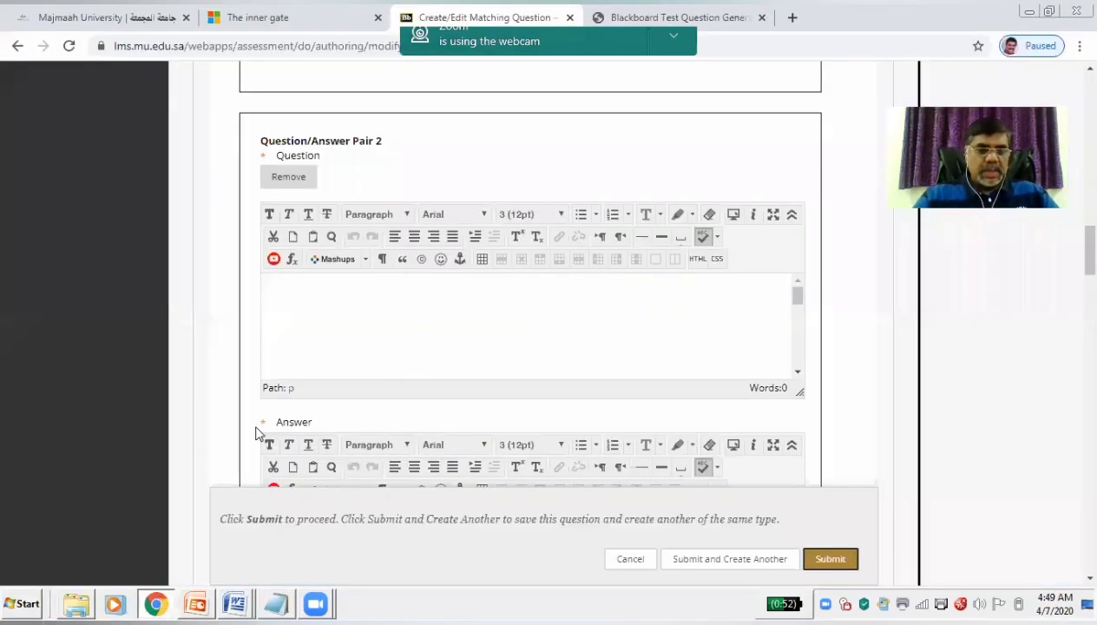
{"action": "left_click", "coordinate": [293, 311]}
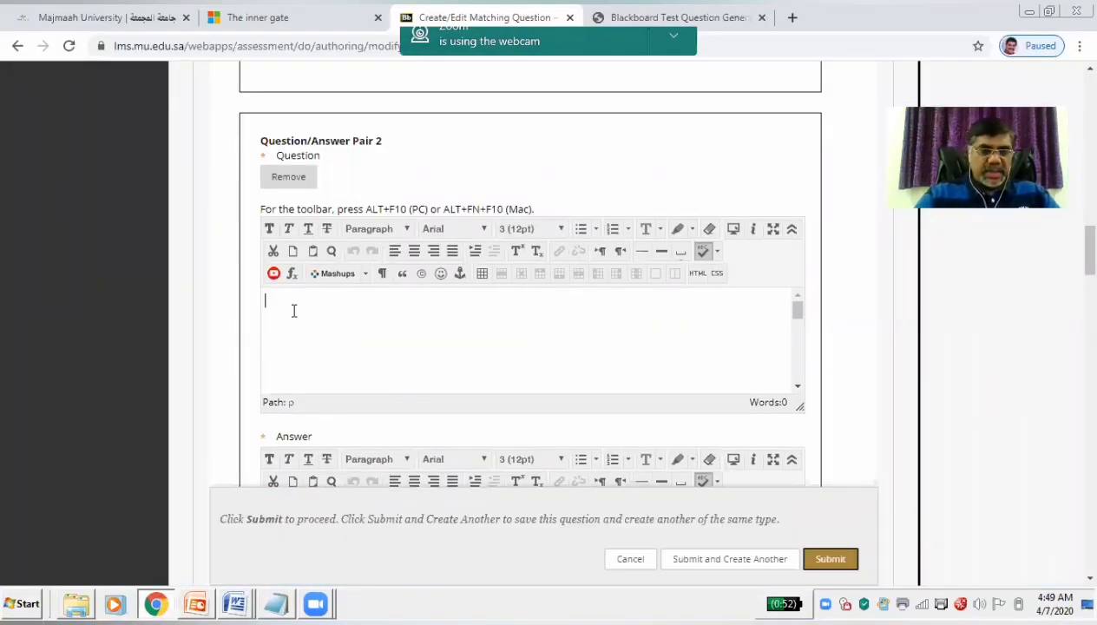
{"action": "key", "text": "ctrl+v"}
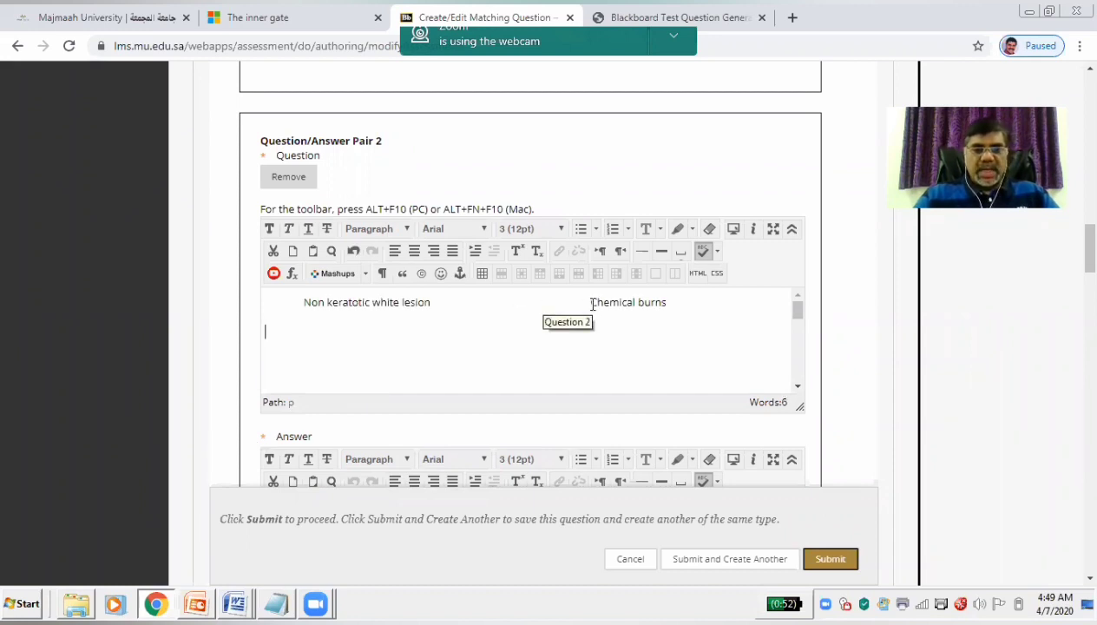
Move "Chemical burns" from the question text of Question/Answer Pair 2 into its answer.
{"action": "left_click_drag", "start_coordinate": [591, 304], "coordinate": [704, 304]}
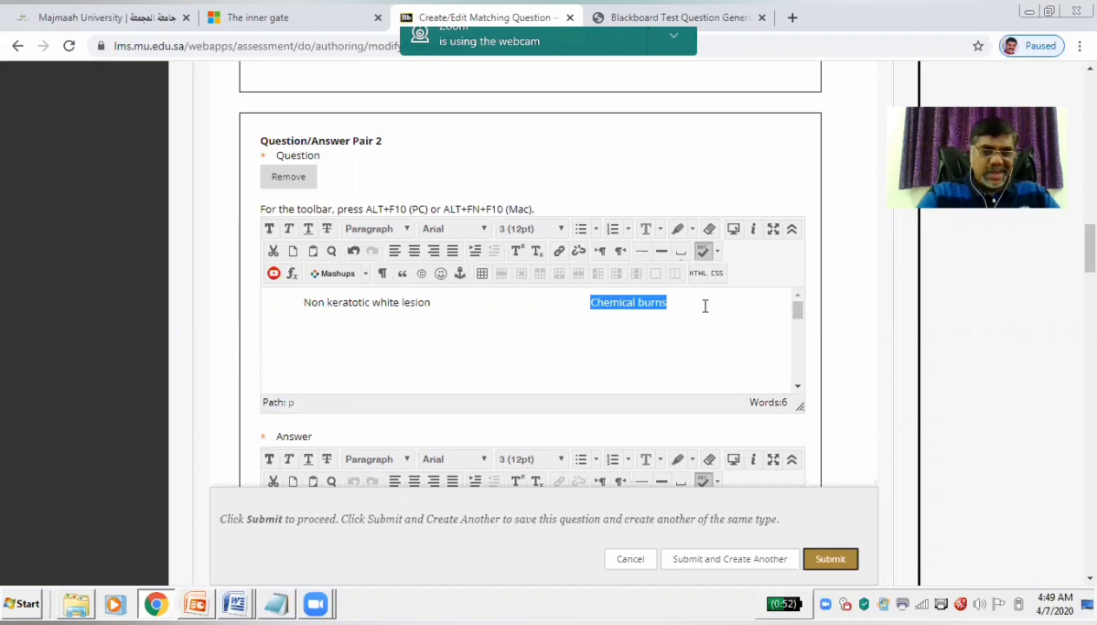
{"action": "key", "text": "ctrl+x"}
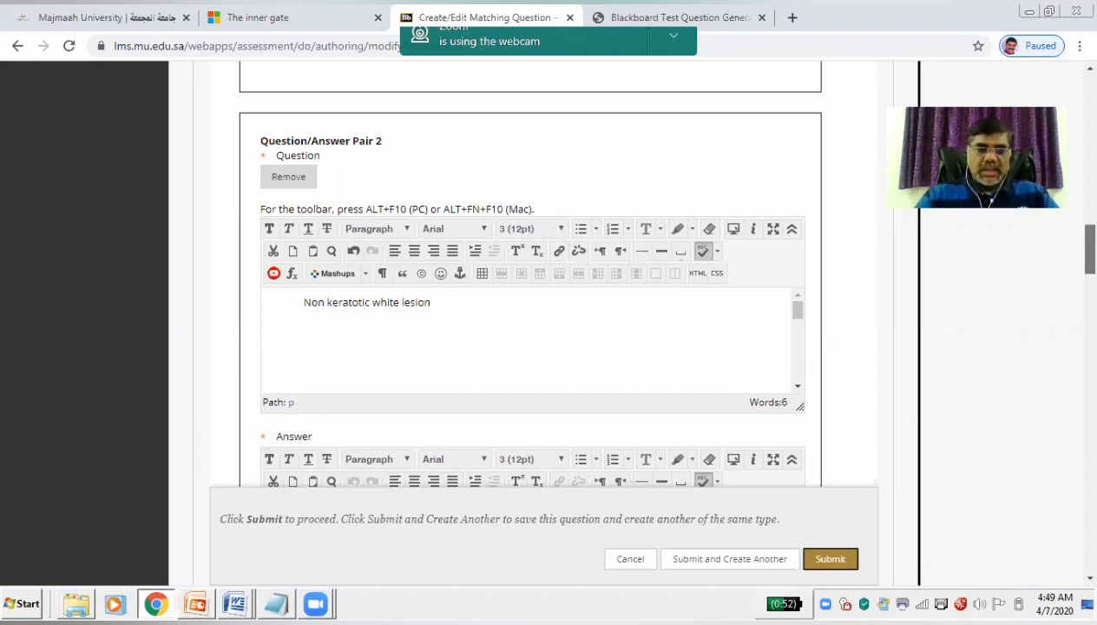
{"action": "scroll", "coordinate": [406, 355], "scroll_direction": "down", "scroll_amount": 3}
{"action": "left_click", "coordinate": [353, 302]}
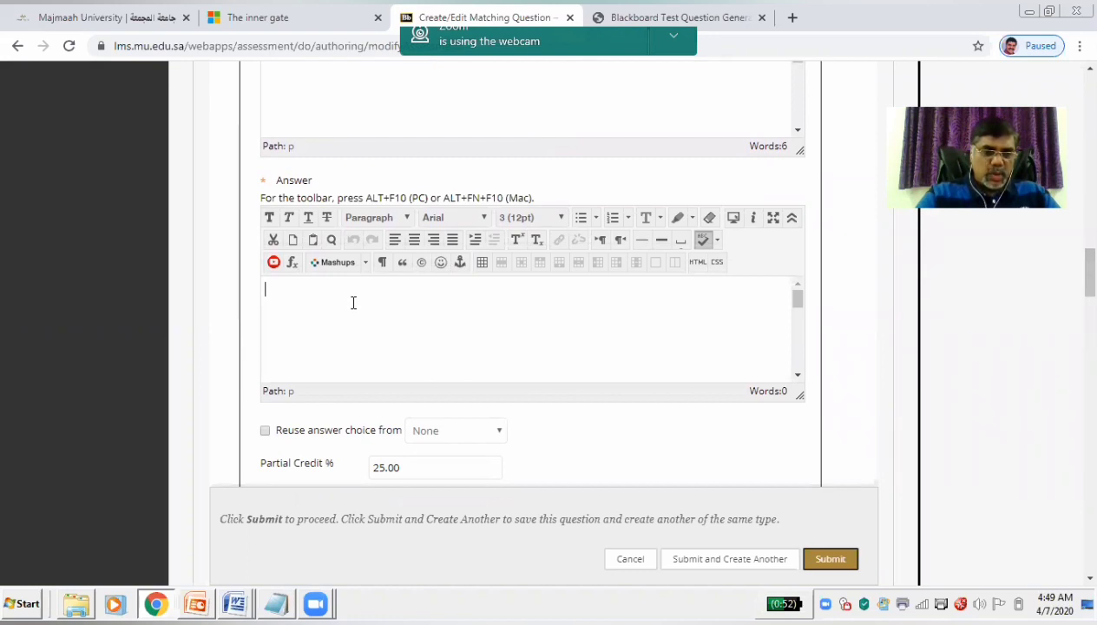
{"action": "key", "text": "ctrl+v"}
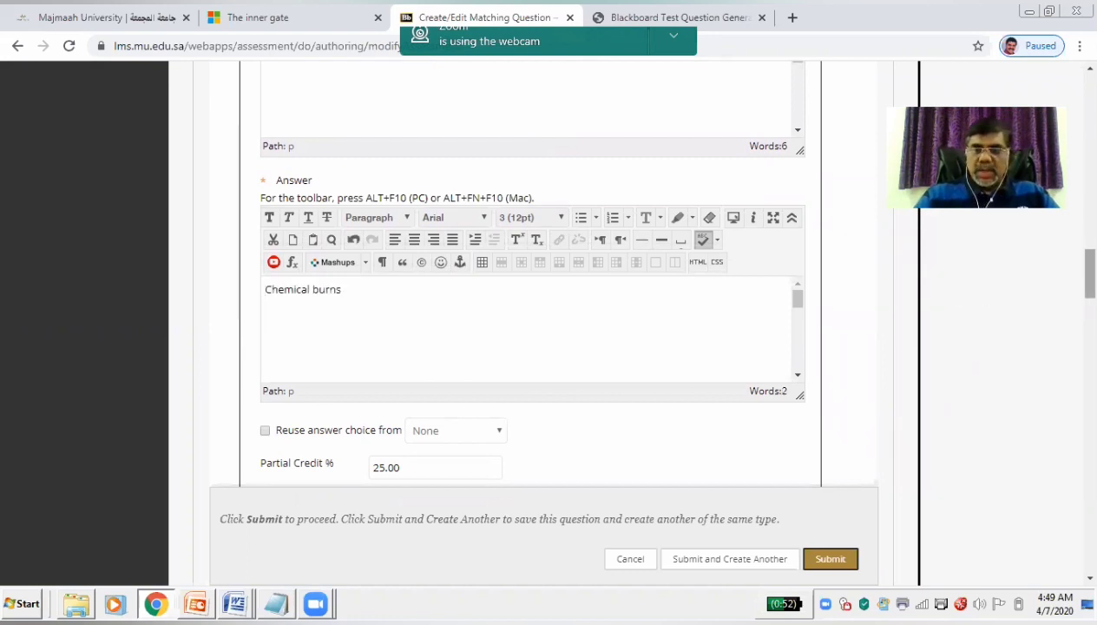
Copy the "Keratotic white lesion with cancerous potential" and "Leukoplakia" line from Document2 in Word into the question of Question/Answer Pair 3 in Blackboard.
{"action": "scroll", "coordinate": [529, 271], "scroll_direction": "down", "scroll_amount": 5}
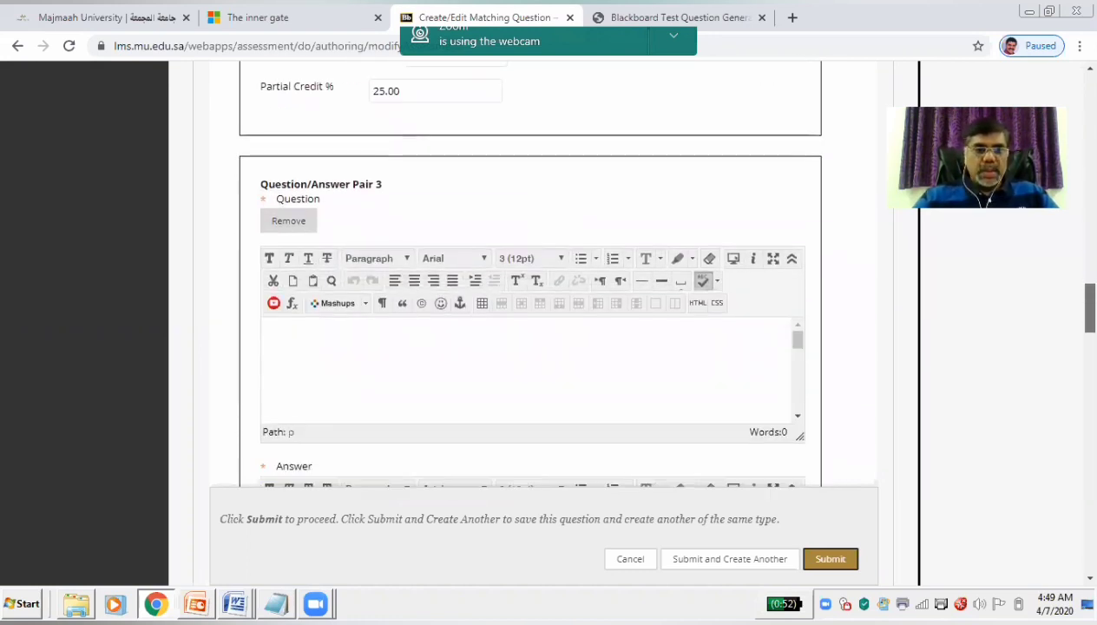
{"action": "scroll", "coordinate": [530, 270], "scroll_direction": "down", "scroll_amount": 1}
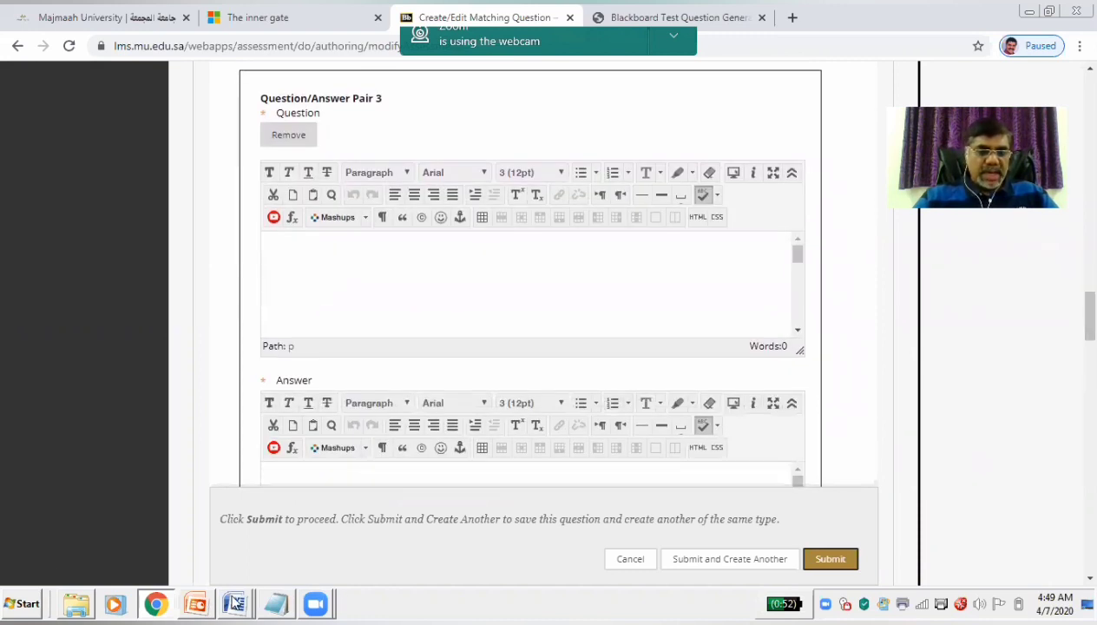
{"action": "left_click", "coordinate": [235, 603]}
{"action": "left_click", "coordinate": [220, 566]}
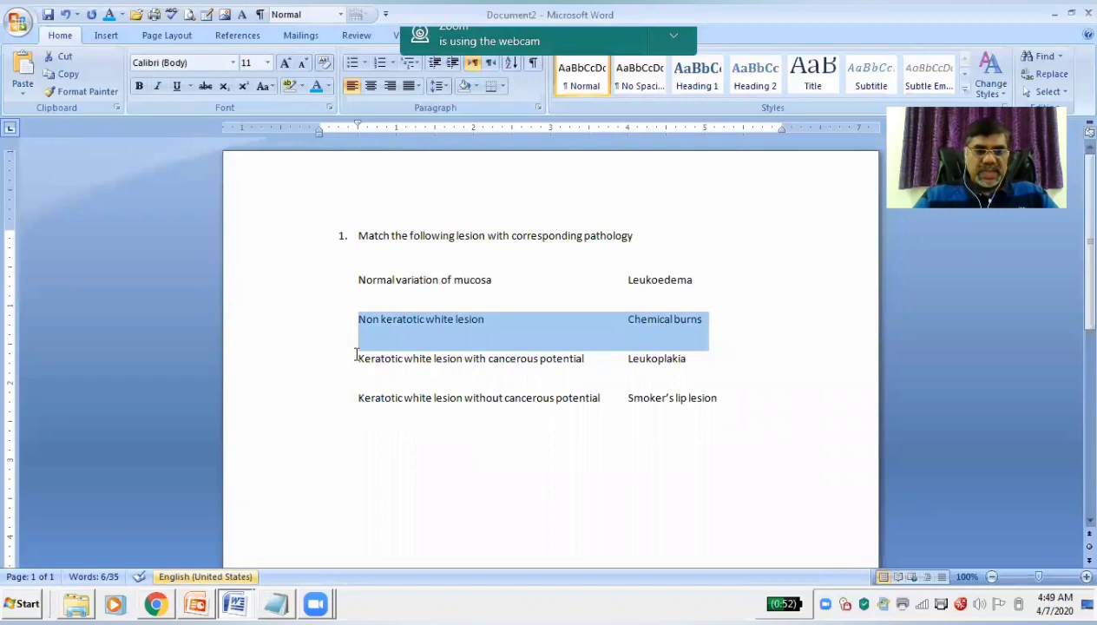
{"action": "left_click_drag", "start_coordinate": [356, 354], "coordinate": [689, 363]}
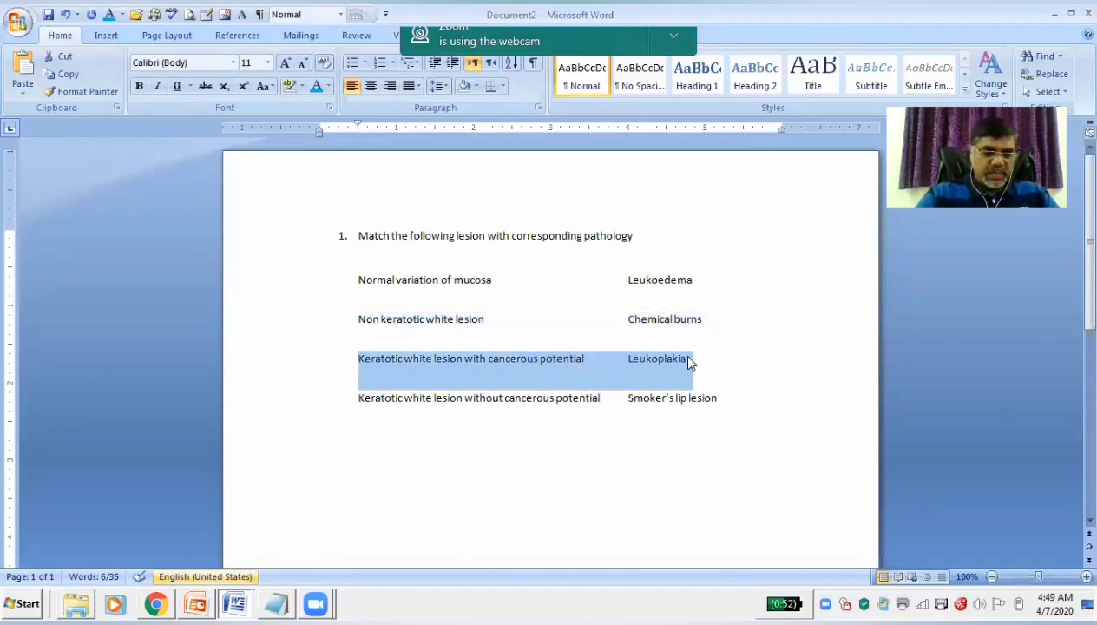
{"action": "left_click", "coordinate": [157, 603]}
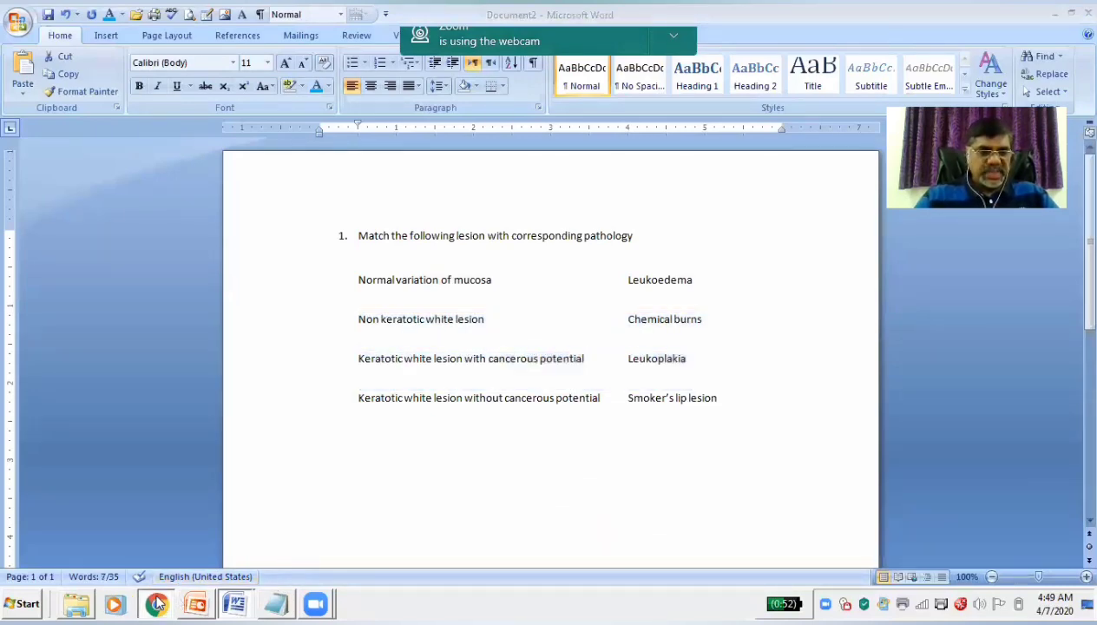
{"action": "left_click", "coordinate": [332, 279]}
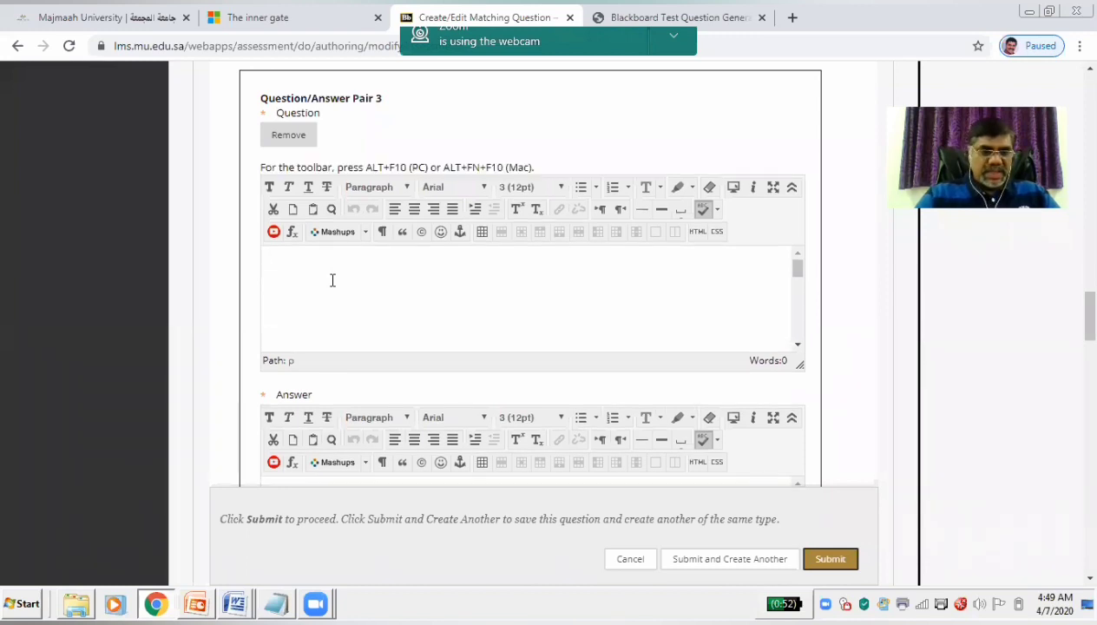
{"action": "key", "text": "ctrl+v"}
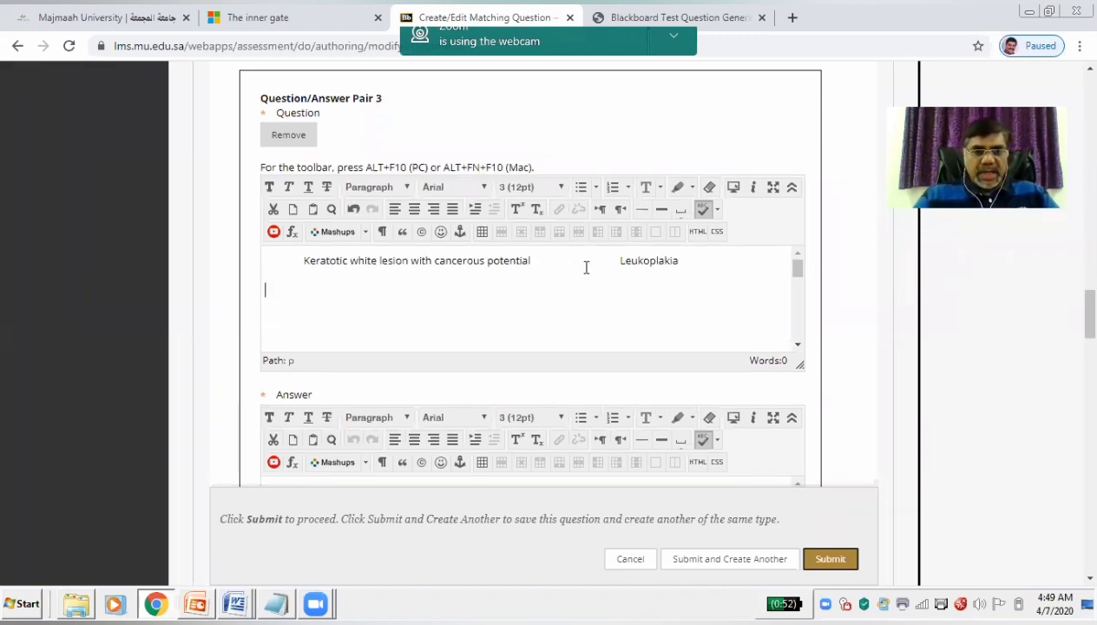
Move "Leukoplakia" from the question text of Question/Answer Pair 3 into its answer.
{"action": "left_click_drag", "start_coordinate": [618, 260], "coordinate": [710, 262]}
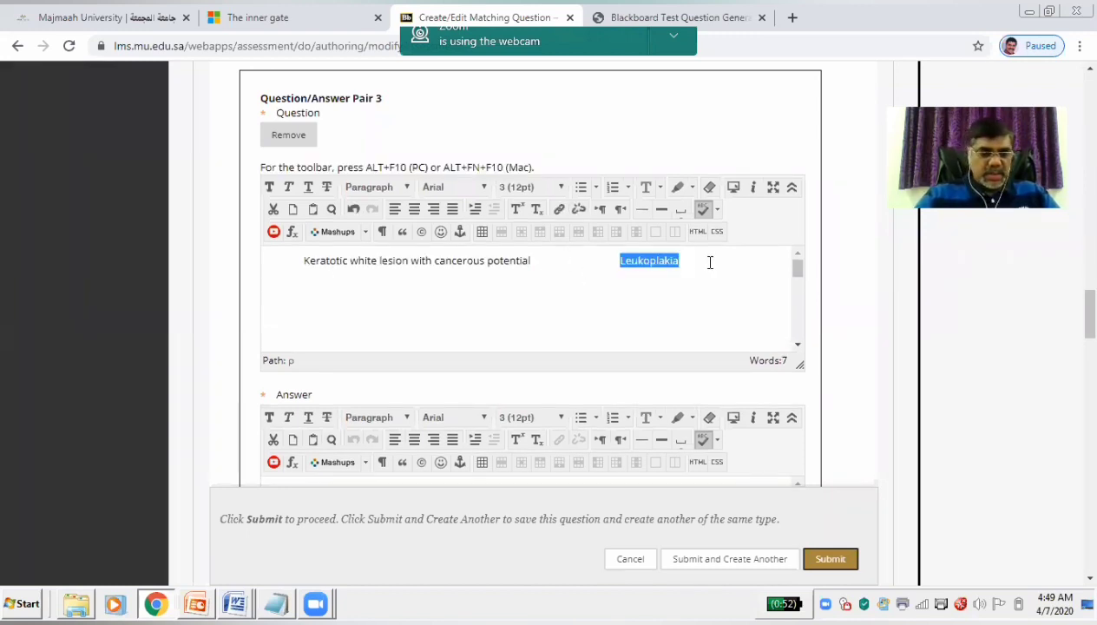
{"action": "key", "text": "ctrl+x"}
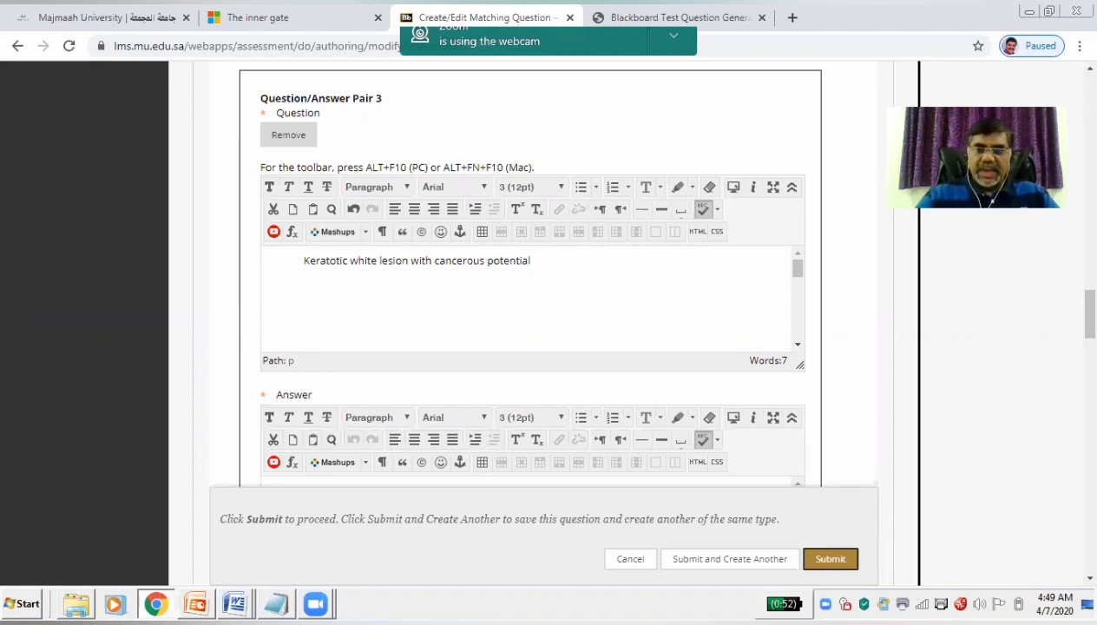
{"action": "scroll", "coordinate": [710, 261], "scroll_direction": "down", "scroll_amount": 3}
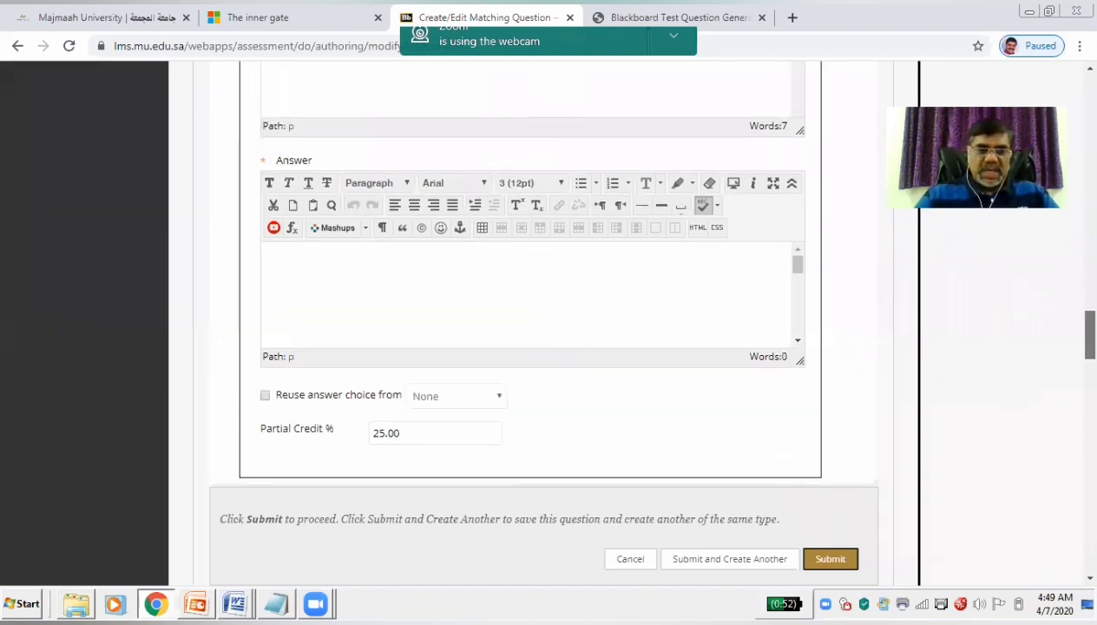
{"action": "left_click", "coordinate": [380, 289]}
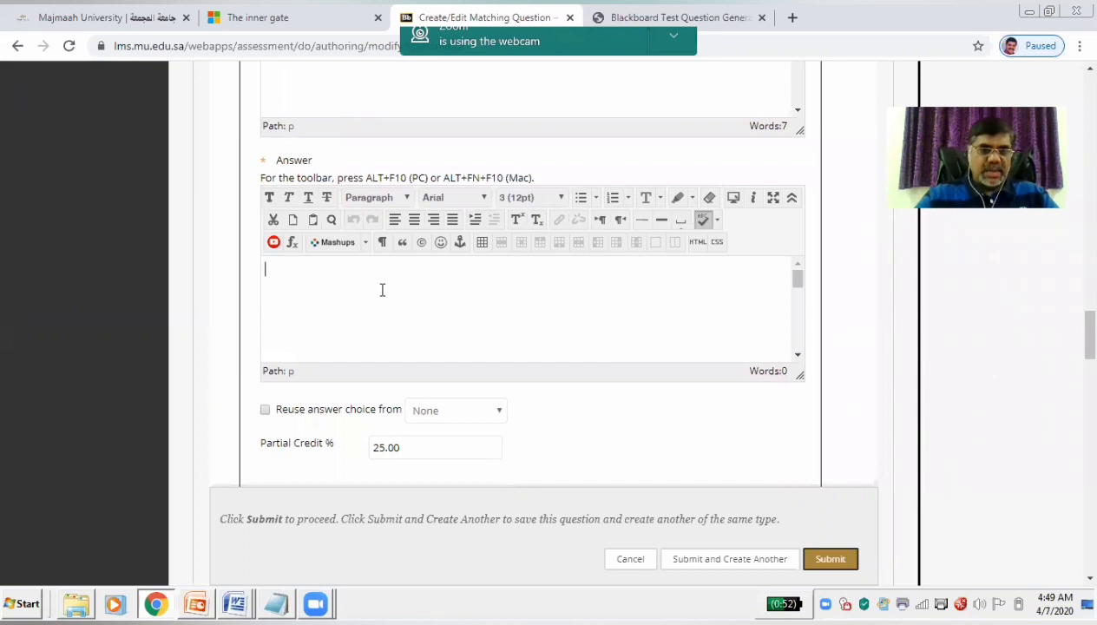
{"action": "key", "text": "ctrl+v"}
Copy the "Keratotic white lesion without cancerous potential" and "Smoker's lip lesion" line from Document2 in Word into the question of Question/Answer Pair 4 in Blackboard.
{"action": "scroll", "coordinate": [742, 268], "scroll_direction": "down", "scroll_amount": 5}
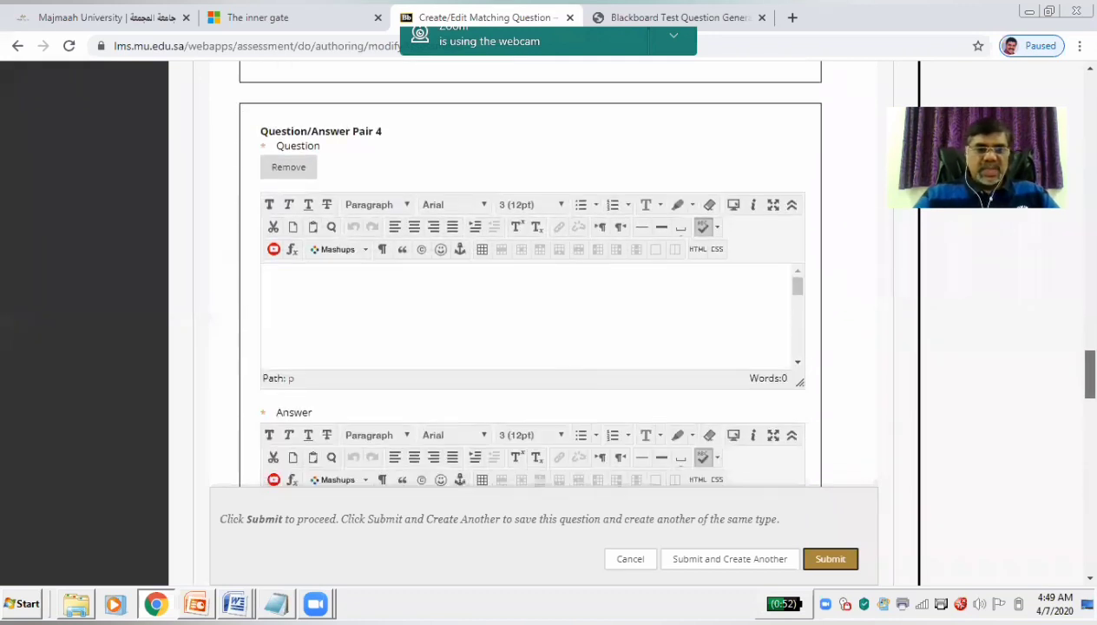
{"action": "left_click", "coordinate": [236, 603]}
{"action": "left_click", "coordinate": [220, 566]}
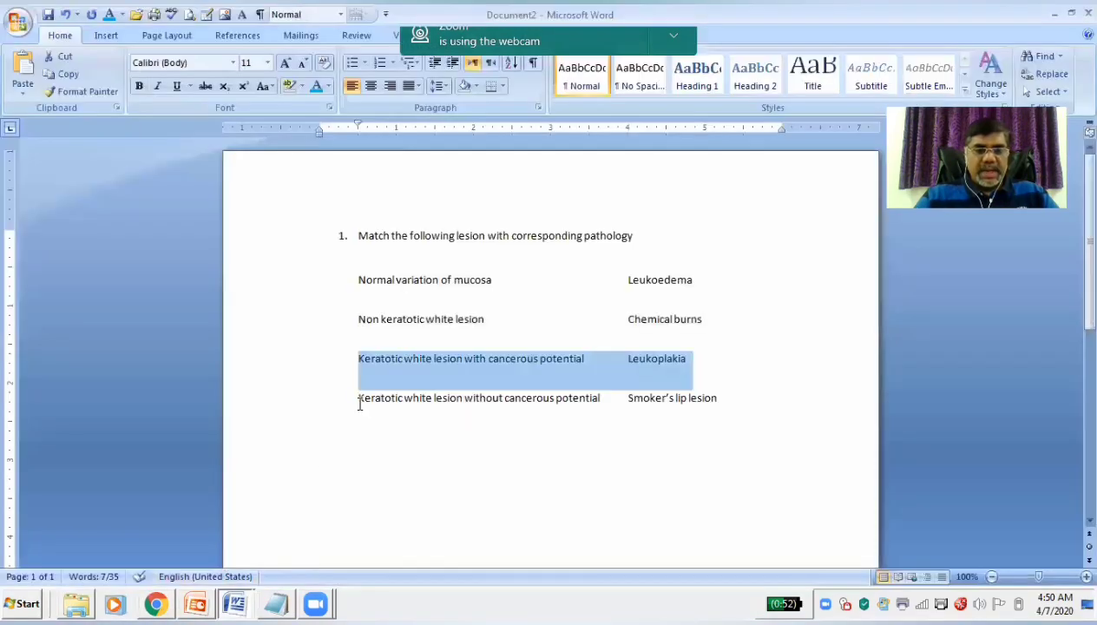
{"action": "left_click_drag", "start_coordinate": [356, 403], "coordinate": [694, 408]}
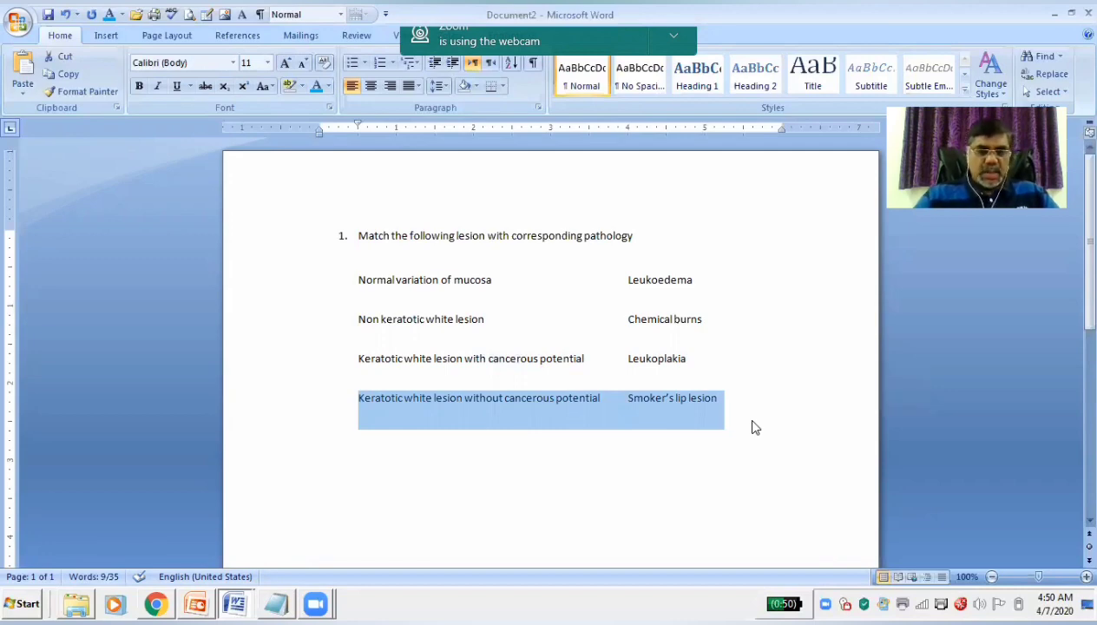
{"action": "left_click", "coordinate": [156, 603]}
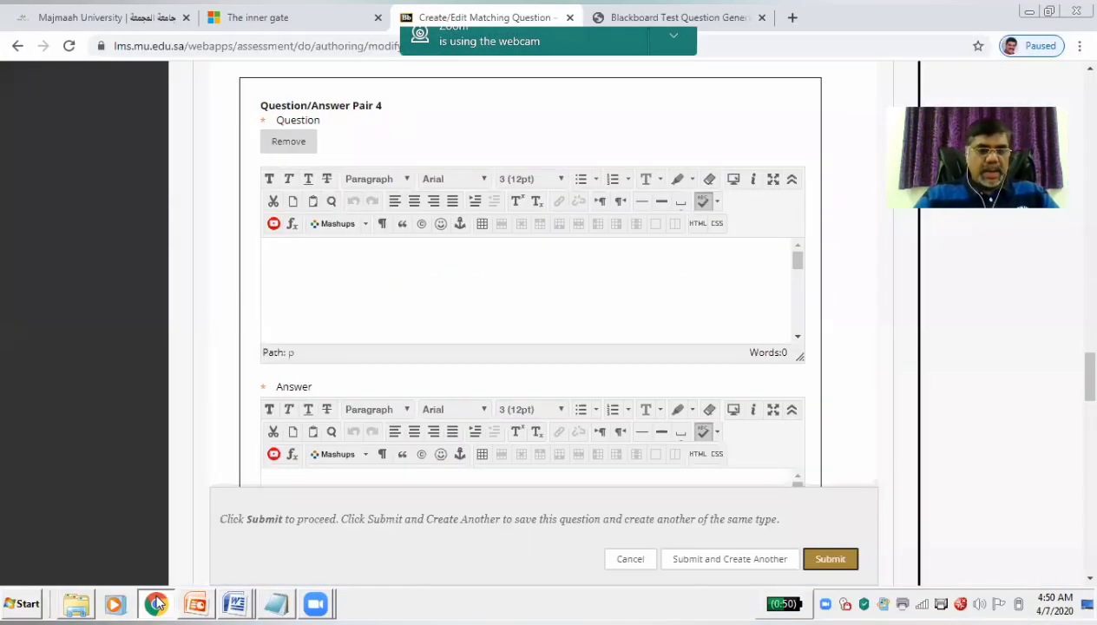
{"action": "left_click", "coordinate": [324, 295]}
{"action": "key", "text": "ctrl+v"}
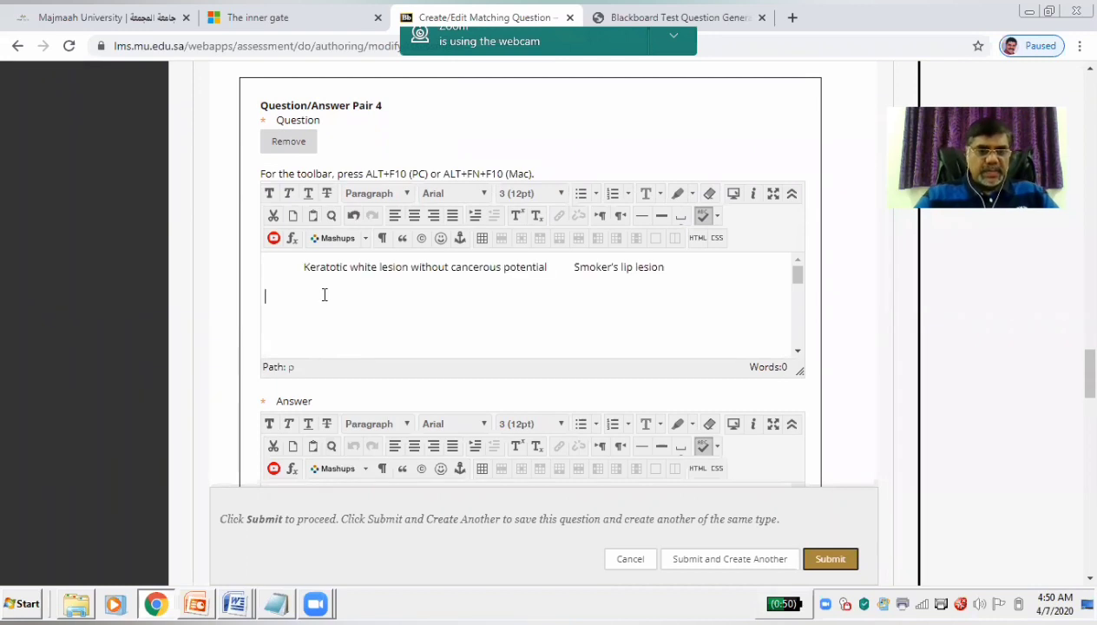
Move "Smoker's lip lesion" from the question text of Question/Answer Pair 4 into its answer.
{"action": "left_click_drag", "start_coordinate": [572, 268], "coordinate": [727, 264]}
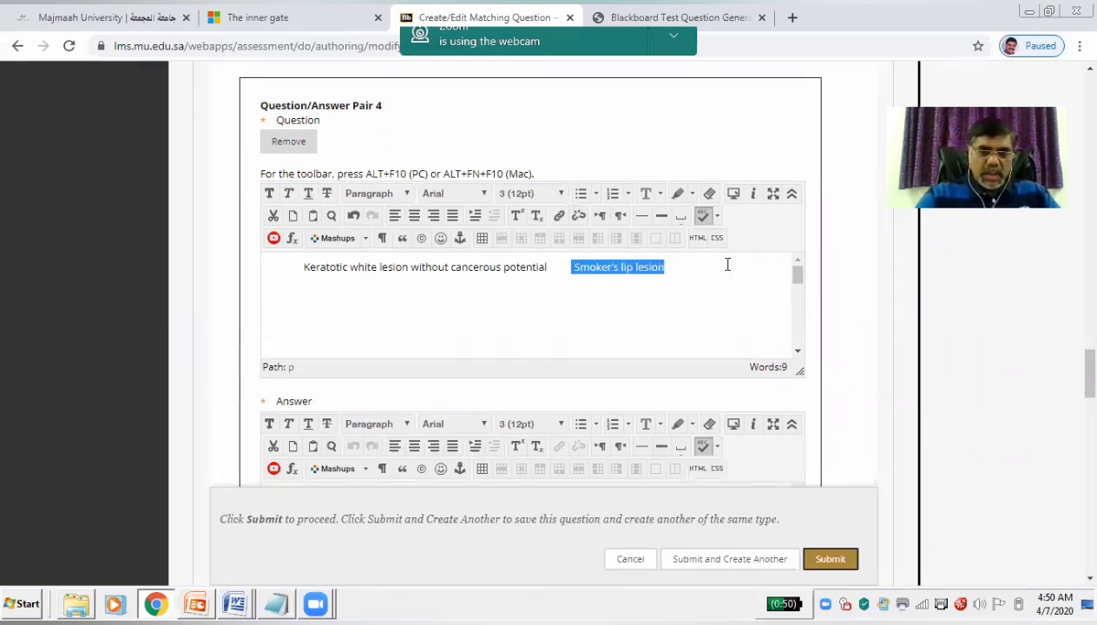
{"action": "key", "text": "ctrl+x"}
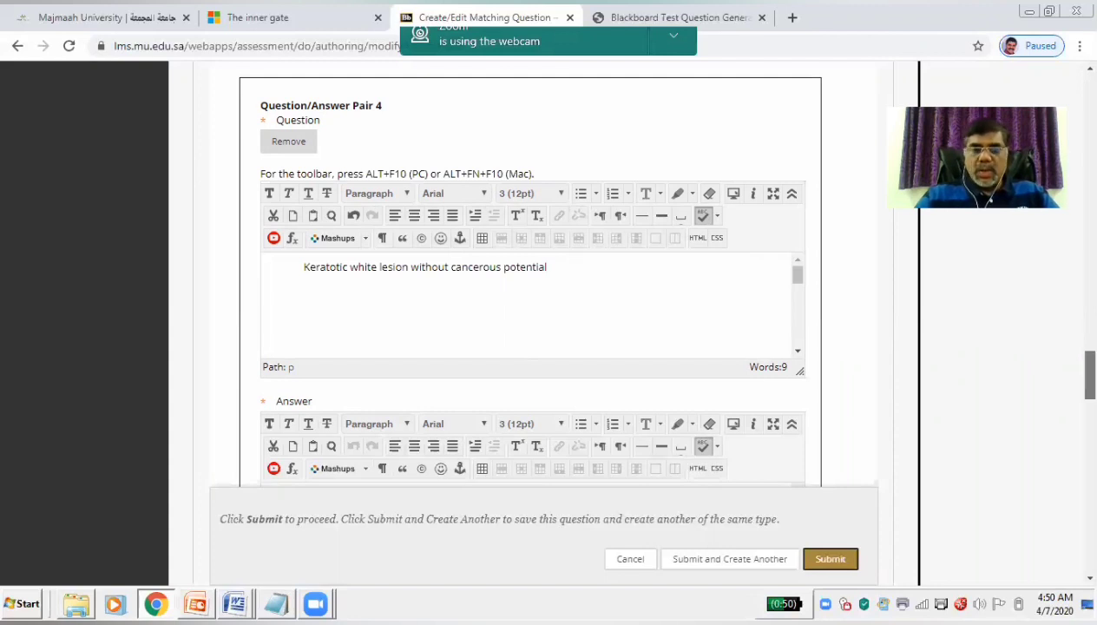
{"action": "scroll", "coordinate": [528, 402], "scroll_direction": "down", "scroll_amount": 3}
{"action": "left_click", "coordinate": [456, 309]}
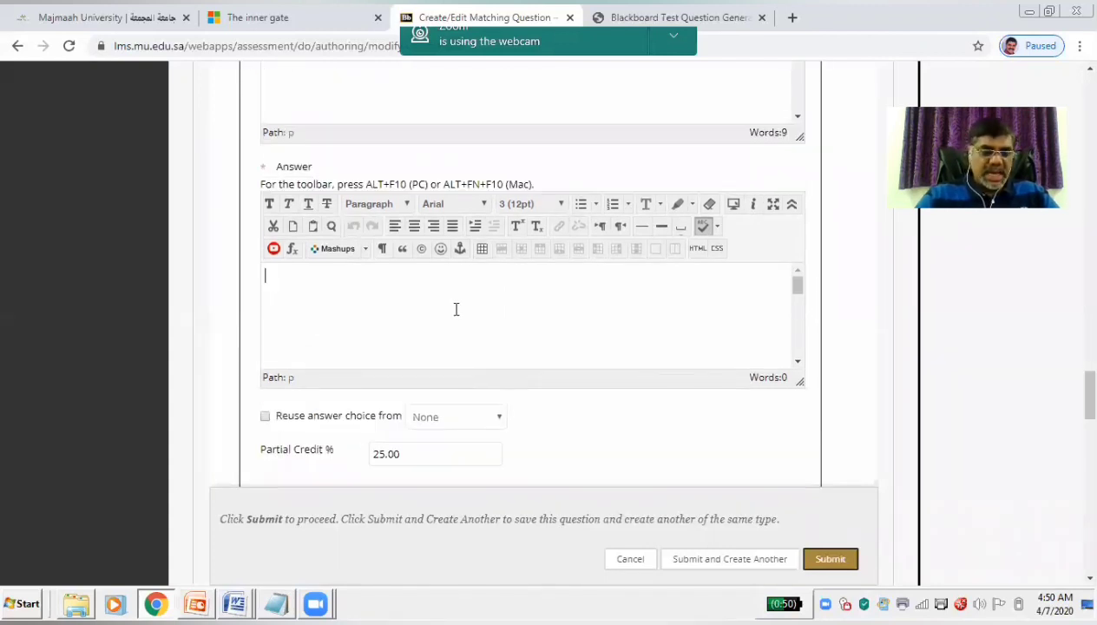
{"action": "key", "text": "ctrl+v"}
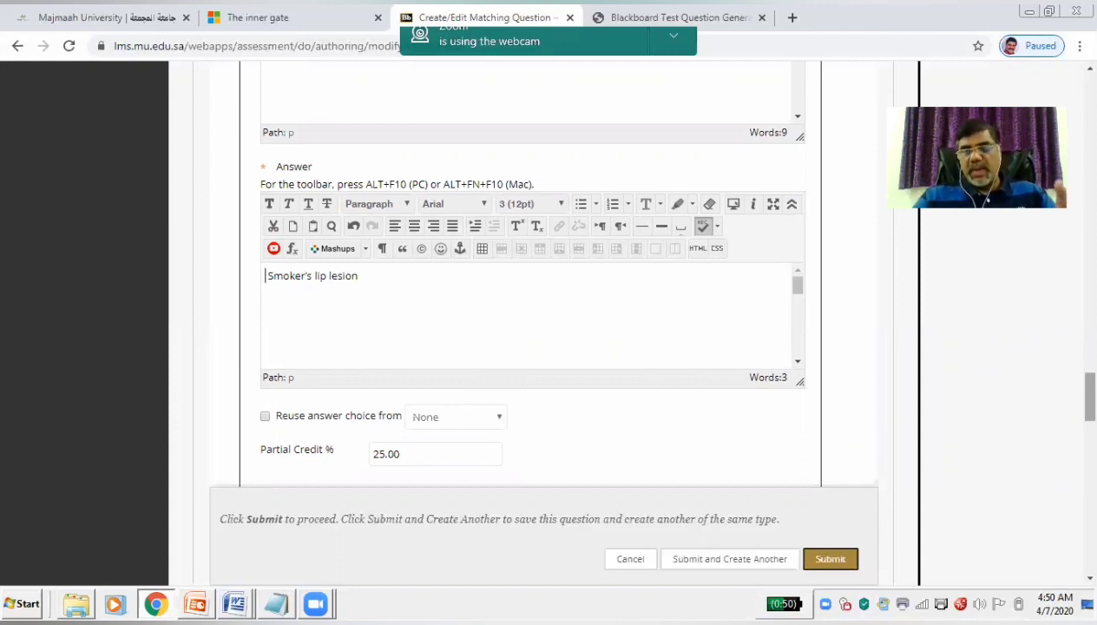
Set the answer order of the matching question to Randomly.
{"action": "scroll", "coordinate": [1089, 393], "scroll_direction": "down", "scroll_amount": 3}
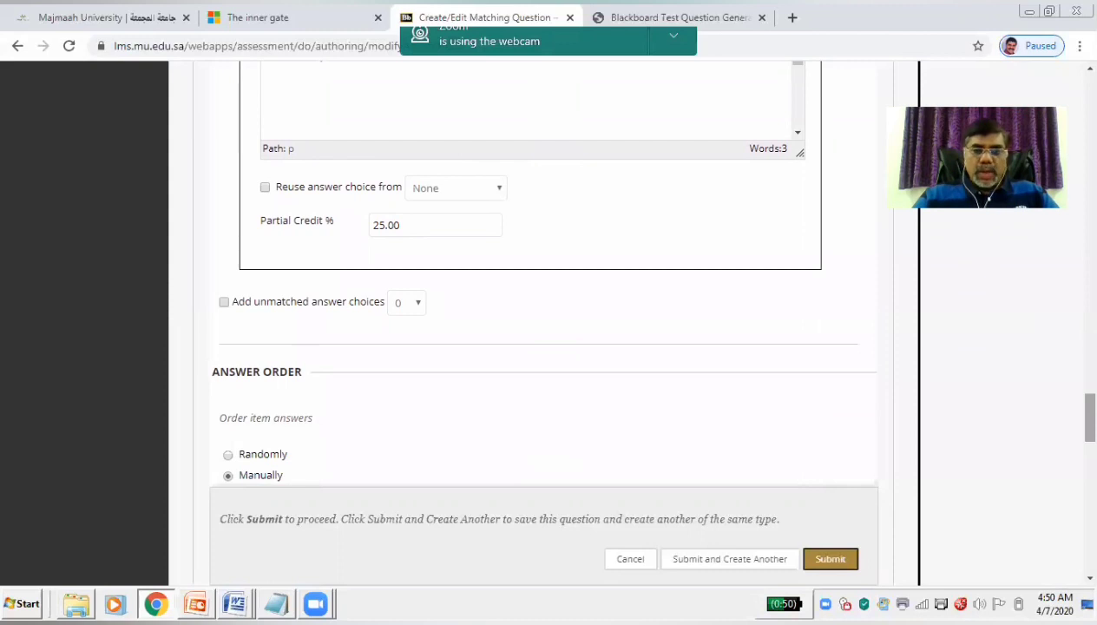
{"action": "scroll", "coordinate": [1088, 415], "scroll_direction": "down", "scroll_amount": 2}
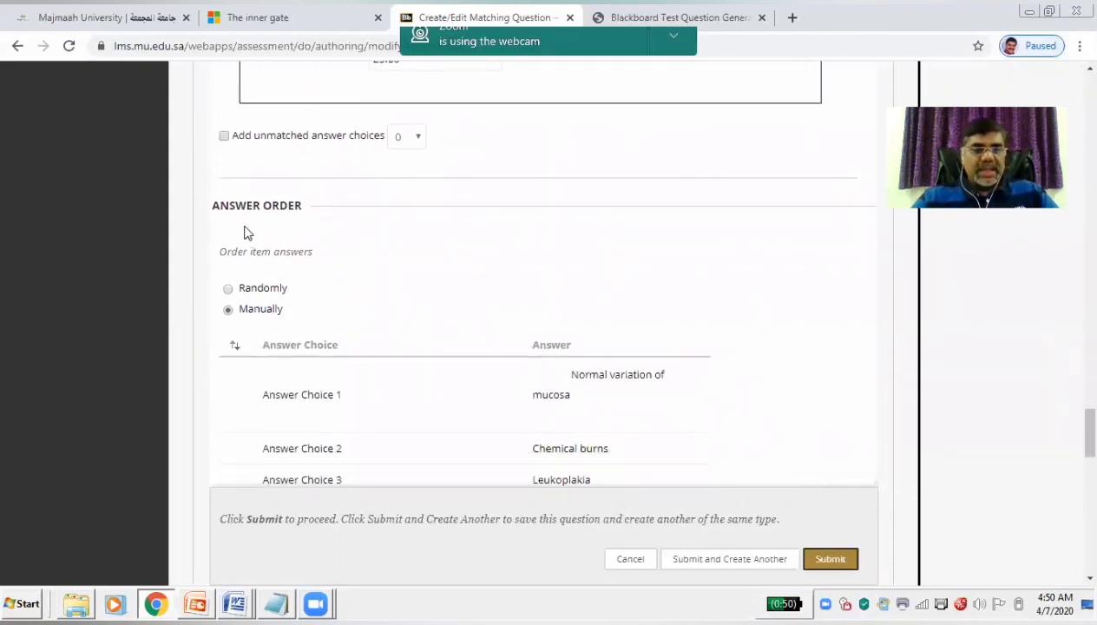
{"action": "left_click", "coordinate": [228, 290]}
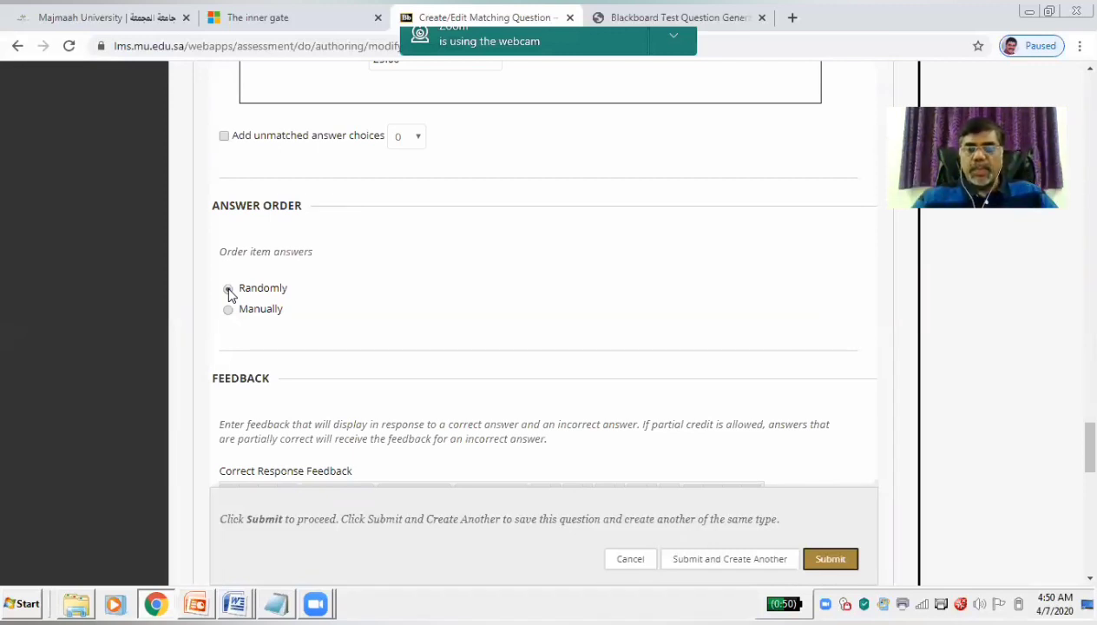
Keep the answer order on Randomly and enter "Congrats" as correct and "Sorry" as incorrect response feedback for the matching question.
{"action": "left_click", "coordinate": [228, 292]}
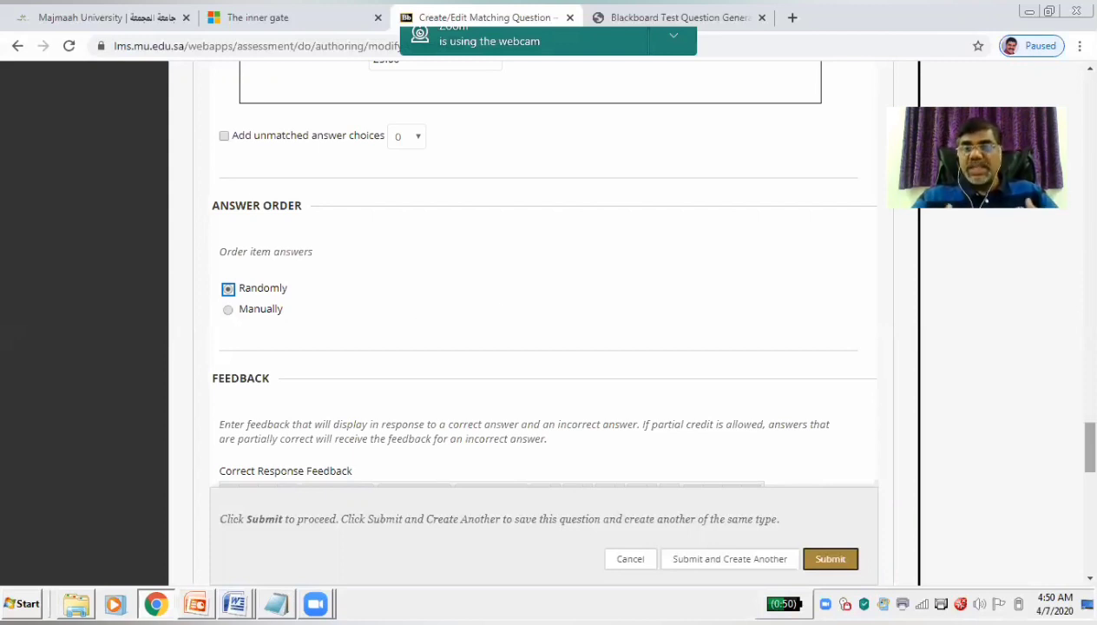
{"action": "scroll", "coordinate": [538, 338], "scroll_direction": "down", "scroll_amount": 3}
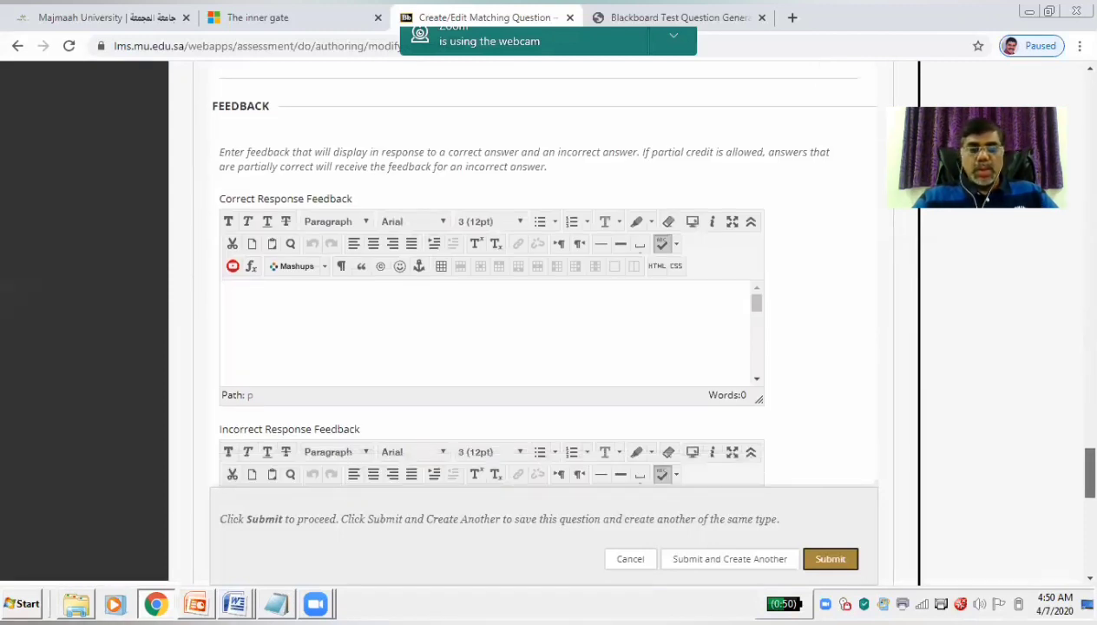
{"action": "left_click", "coordinate": [355, 311]}
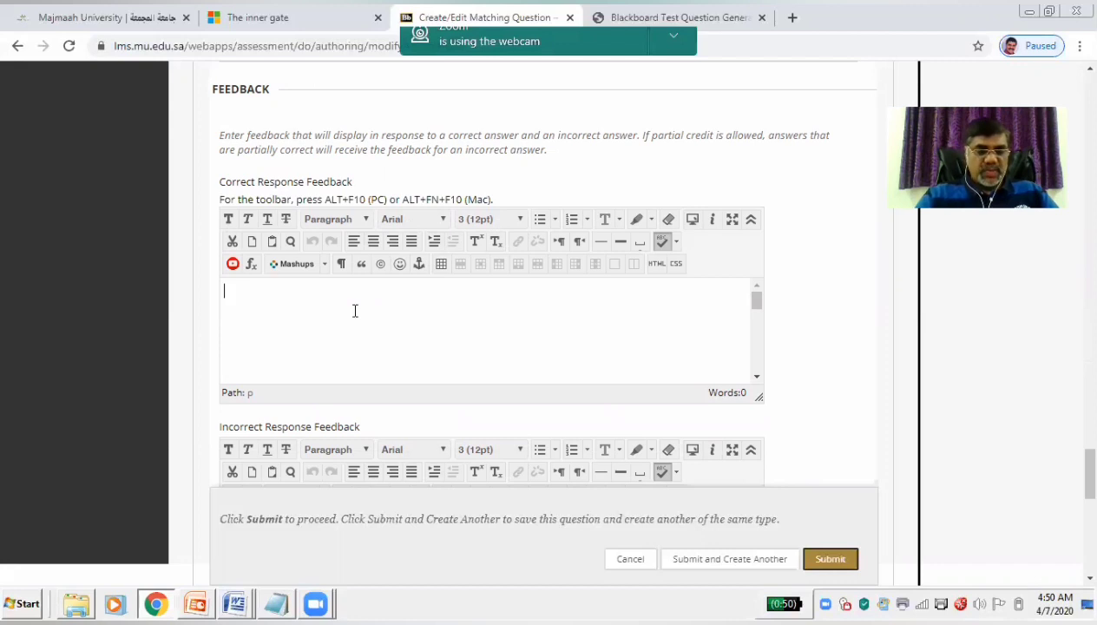
{"action": "type", "text": "C"}
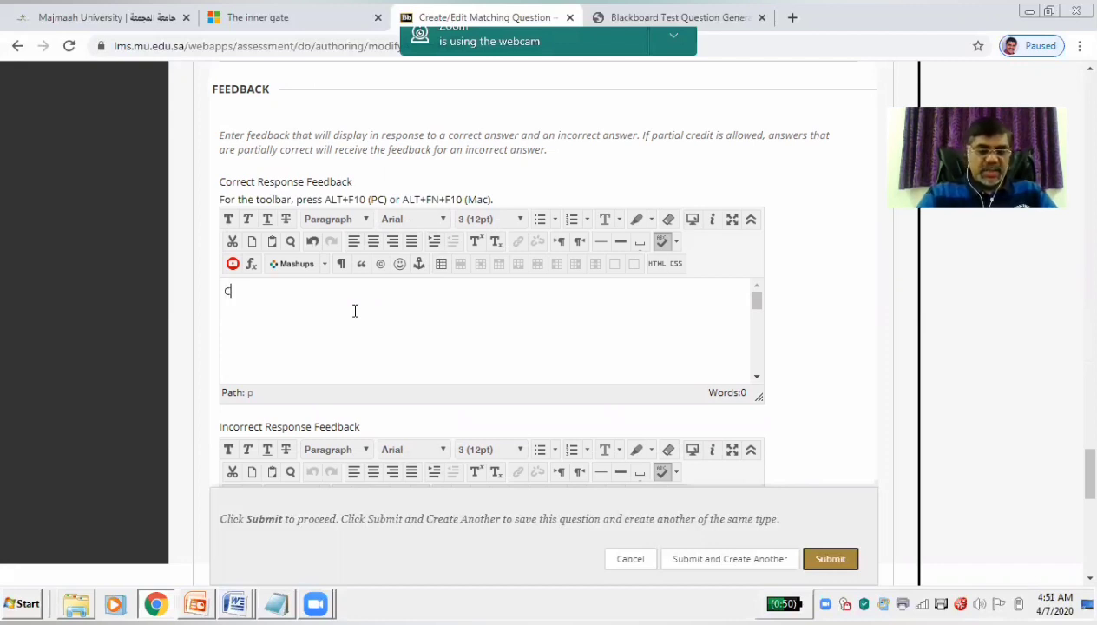
{"action": "type", "text": "ongrats"}
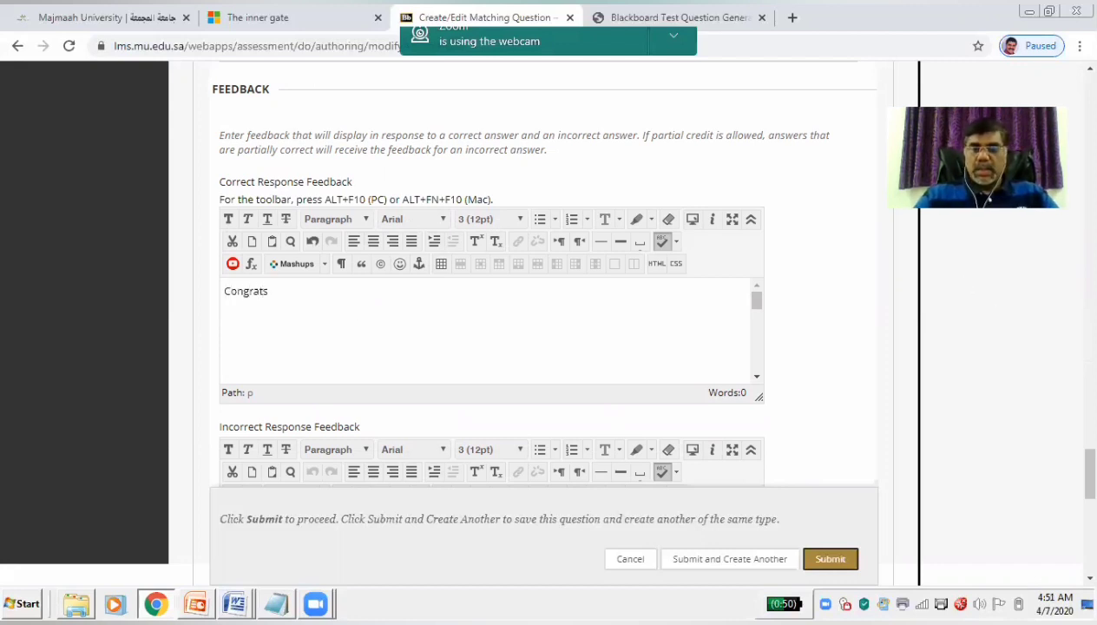
{"action": "scroll", "coordinate": [486, 399], "scroll_direction": "down", "scroll_amount": 2}
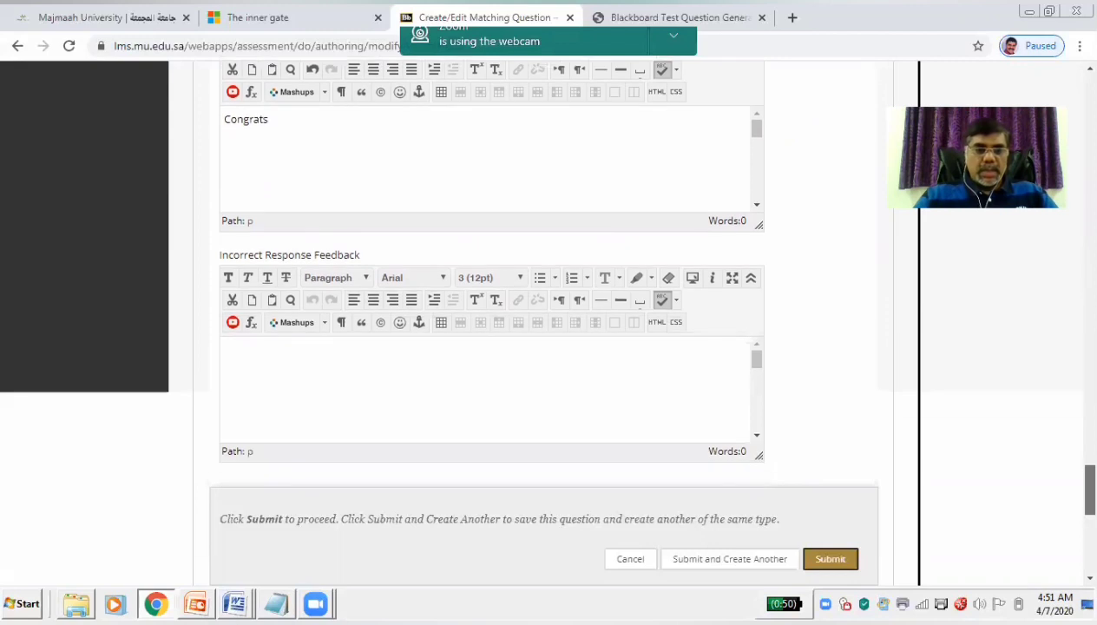
{"action": "left_click", "coordinate": [443, 379]}
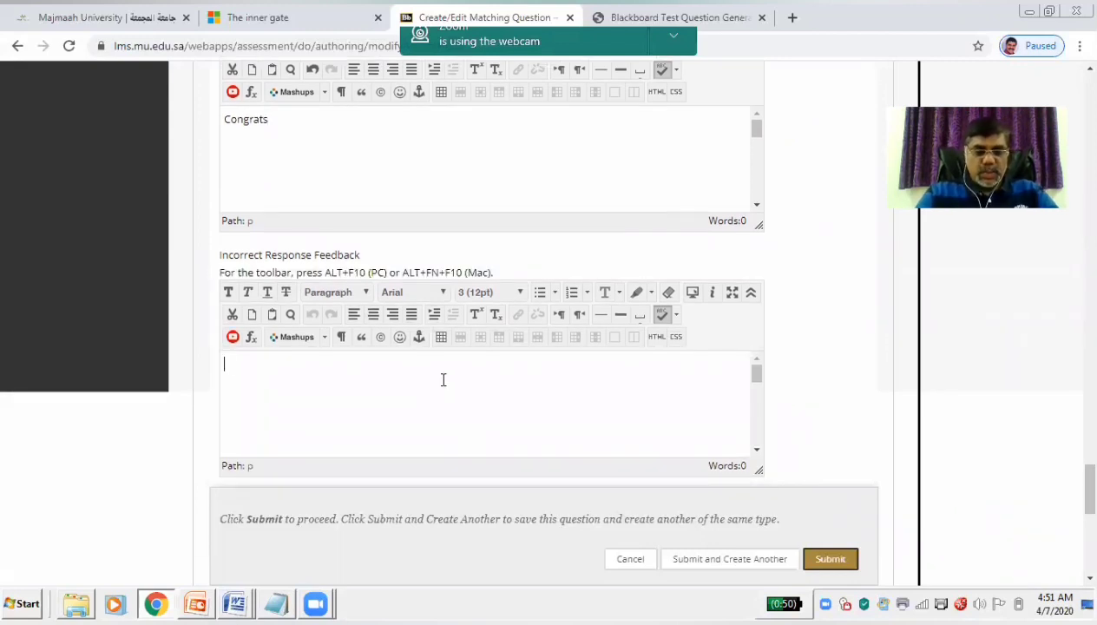
{"action": "type", "text": "Sorry"}
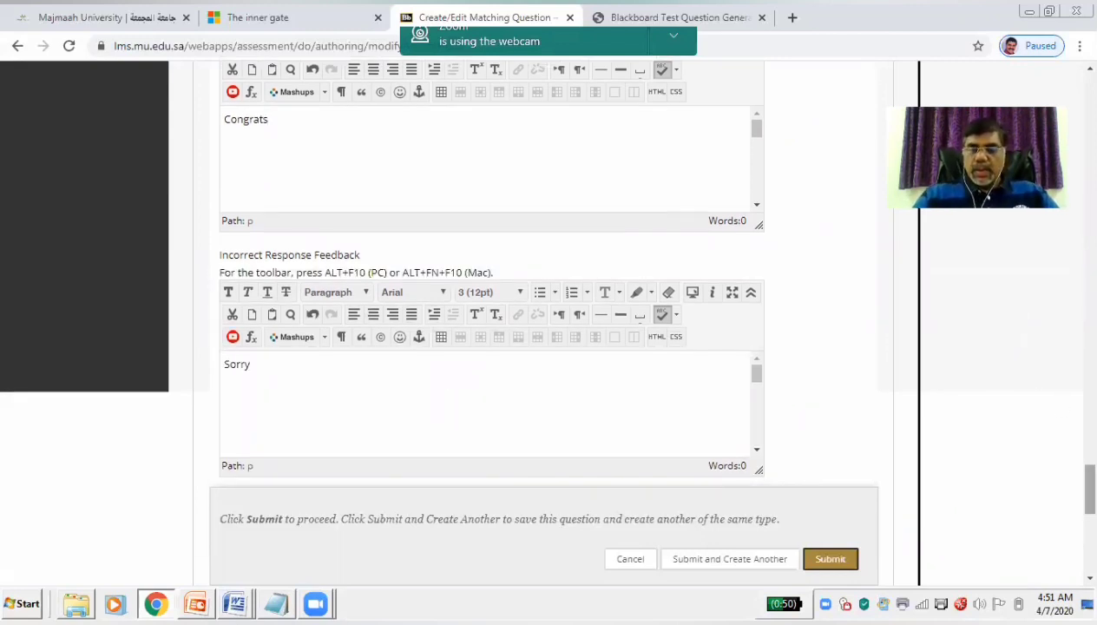
Submit the matching question to save it in the test, leaving the instructor notes empty.
{"action": "scroll", "coordinate": [443, 379], "scroll_direction": "down", "scroll_amount": 2}
{"action": "scroll", "coordinate": [542, 321], "scroll_direction": "down", "scroll_amount": 5}
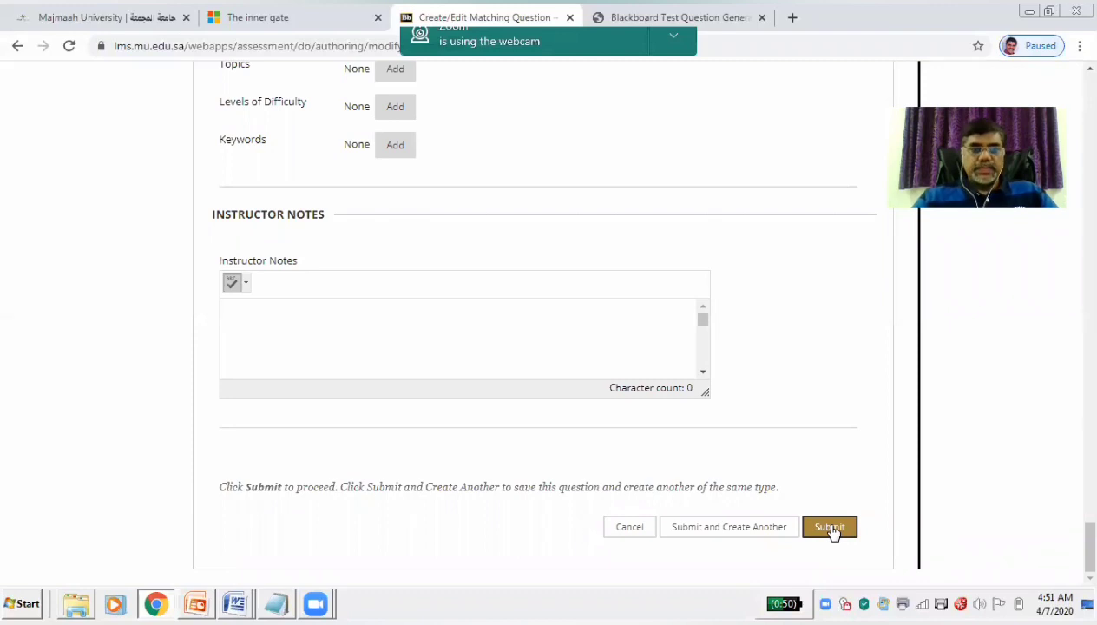
{"action": "left_click", "coordinate": [829, 527]}
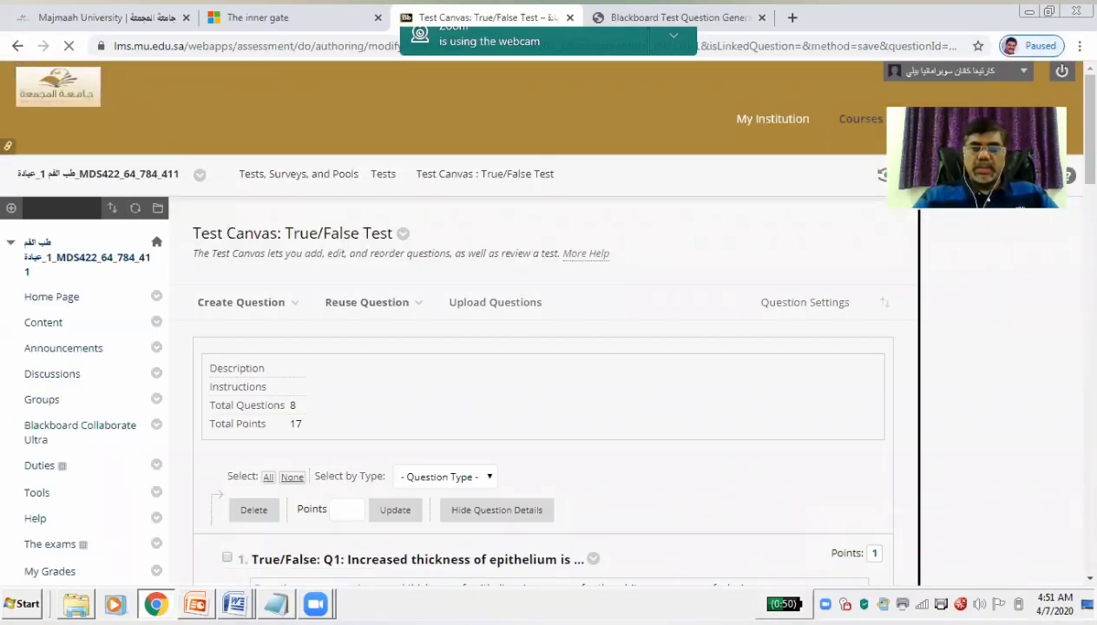
Finish editing the test canvas and add the existing True/False Test to the course content.
{"action": "left_click_drag", "start_coordinate": [1090, 130], "coordinate": [1090, 488]}
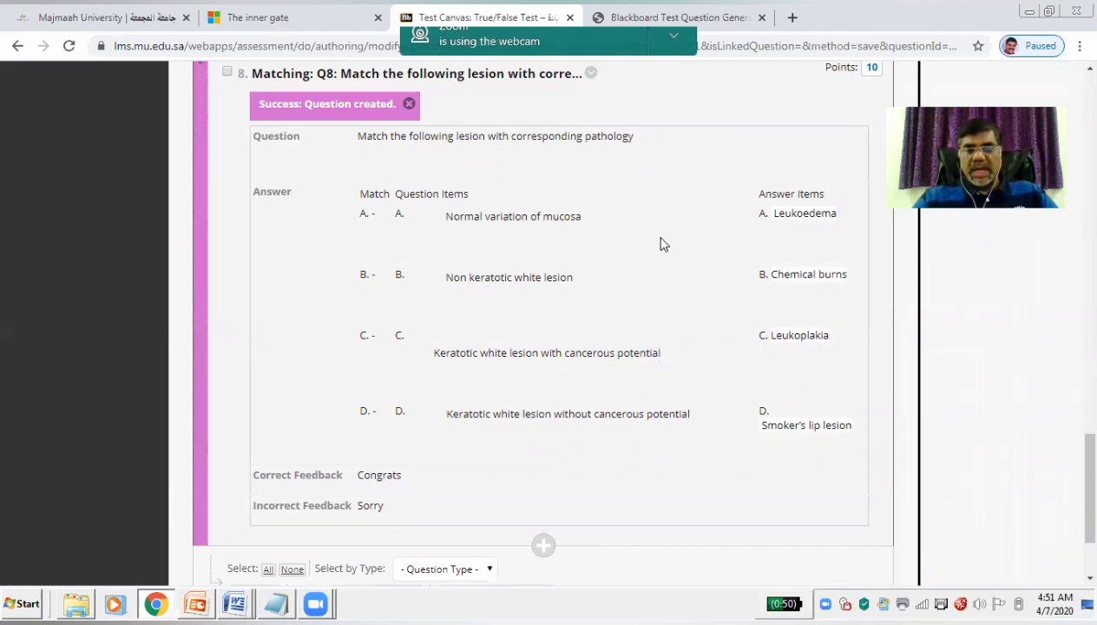
{"action": "scroll", "coordinate": [885, 545], "scroll_direction": "down", "scroll_amount": 3}
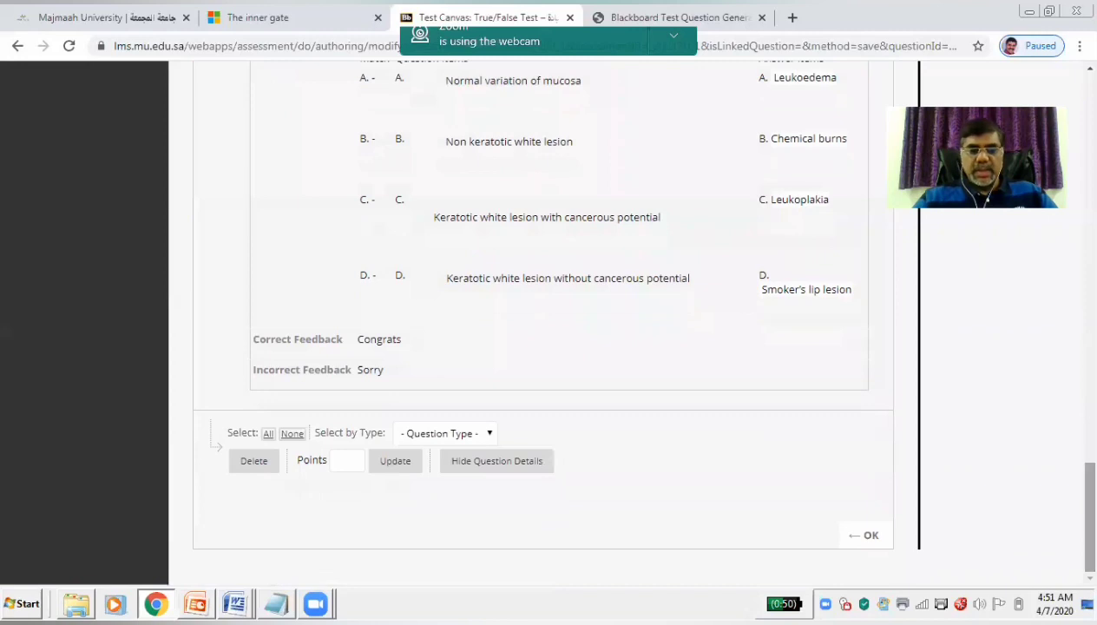
{"action": "left_click", "coordinate": [869, 538]}
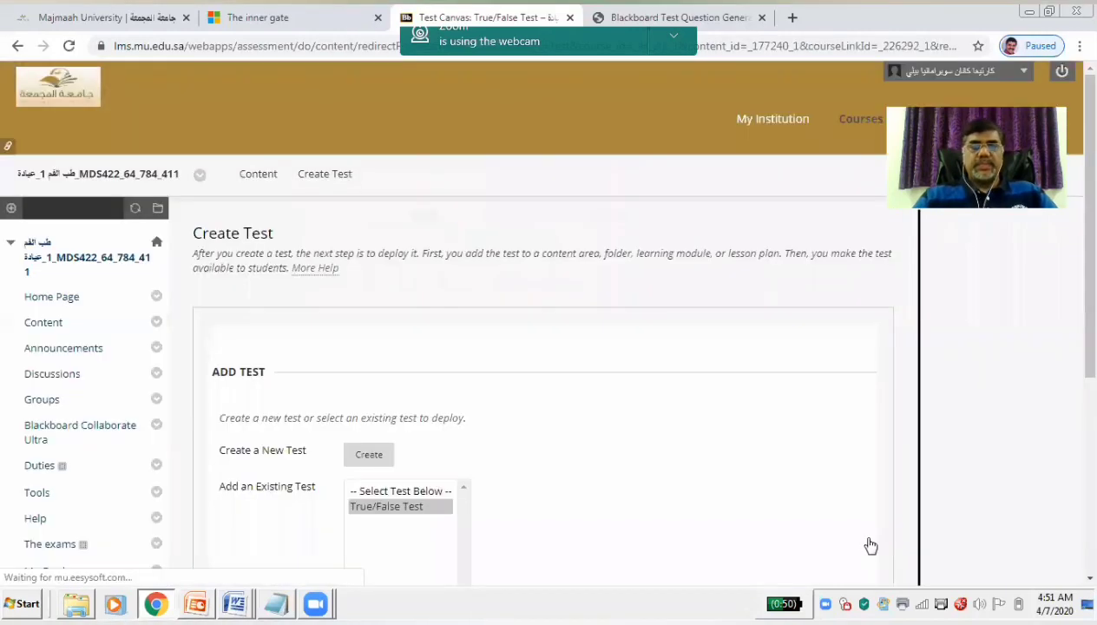
{"action": "scroll", "coordinate": [369, 454], "scroll_direction": "down", "scroll_amount": 1}
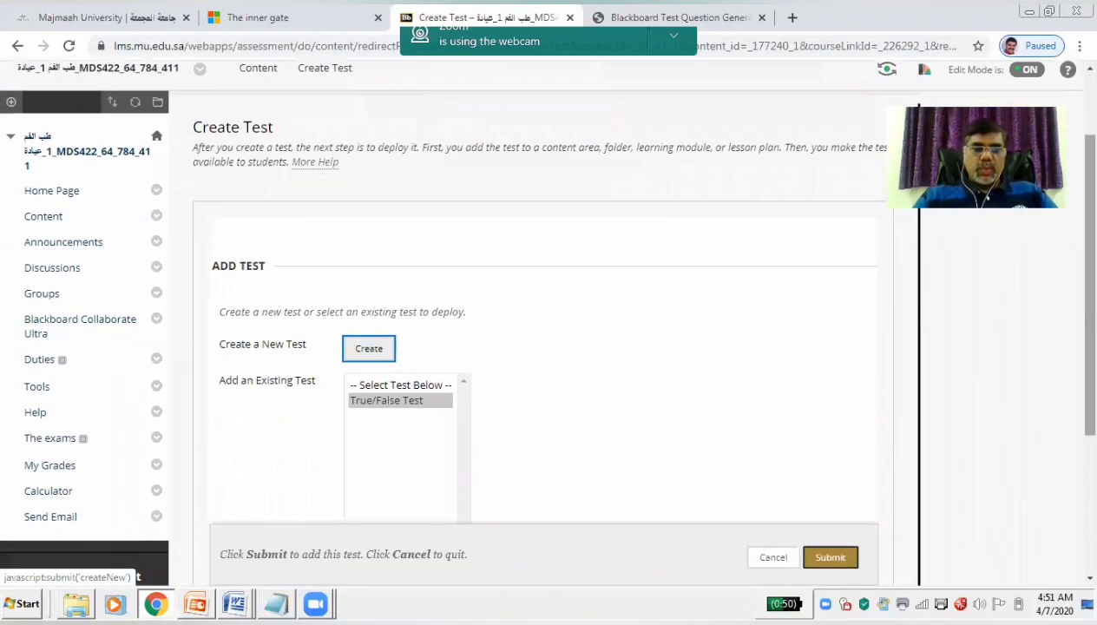
{"action": "left_click", "coordinate": [379, 408]}
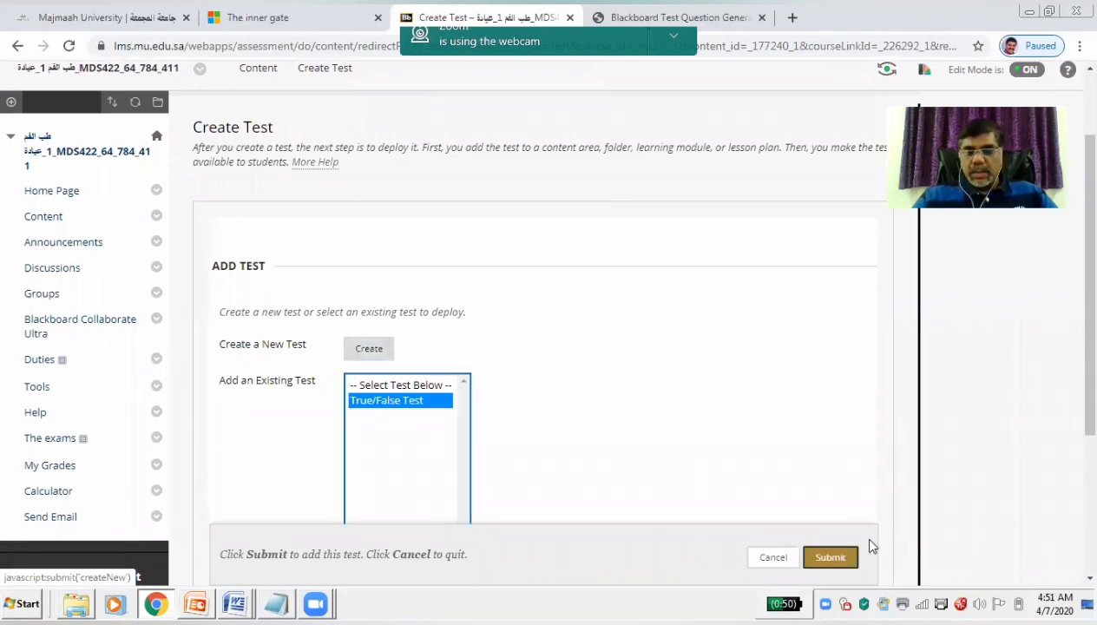
{"action": "left_click", "coordinate": [830, 558]}
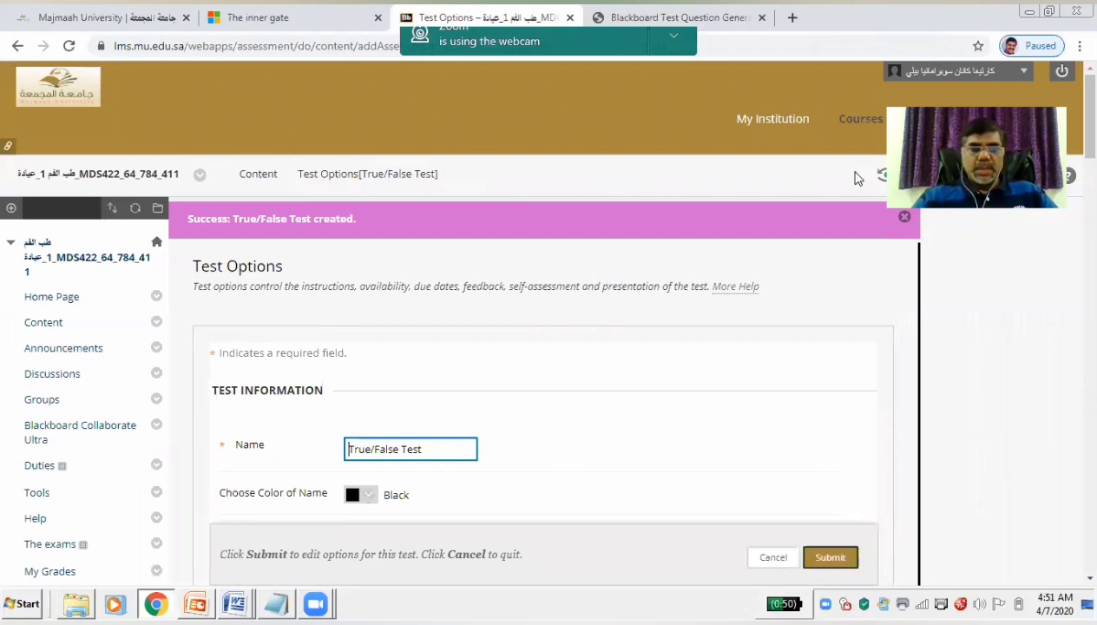
Add all listed course users to the test availability exceptions in the test options.
{"action": "scroll", "coordinate": [854, 178], "scroll_direction": "down", "scroll_amount": 4}
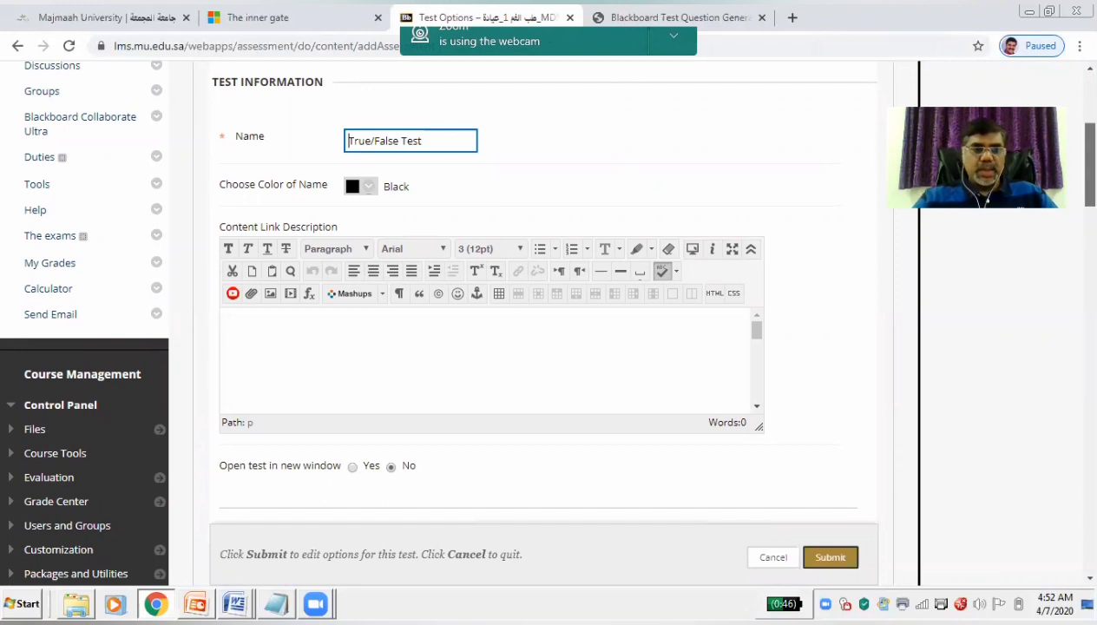
{"action": "scroll", "coordinate": [542, 304], "scroll_direction": "down", "scroll_amount": 4}
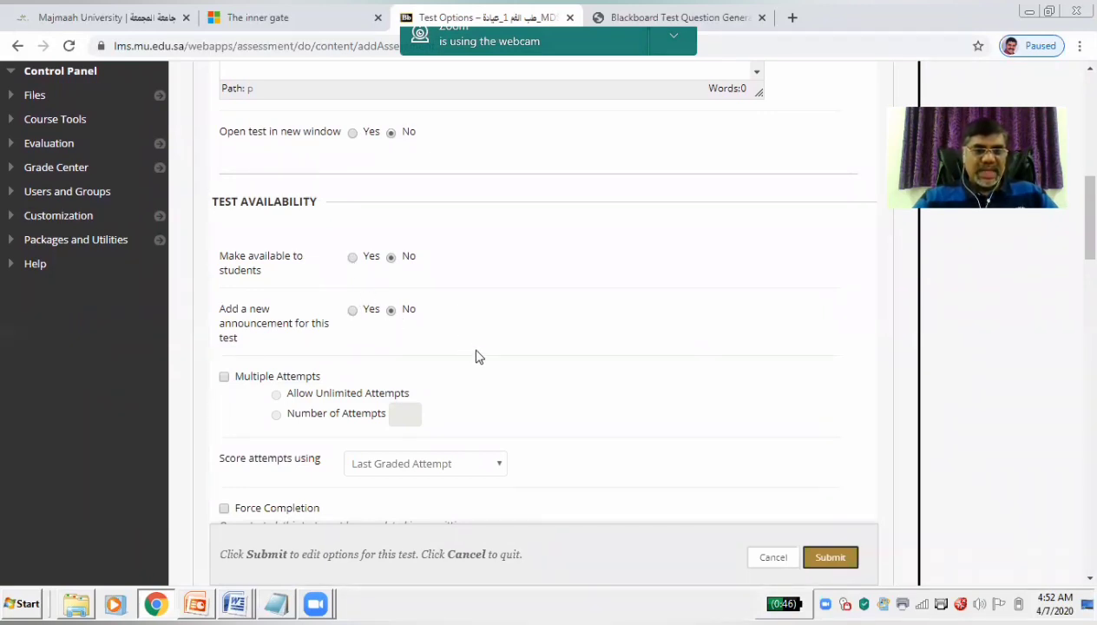
{"action": "scroll", "coordinate": [396, 237], "scroll_direction": "down", "scroll_amount": 3}
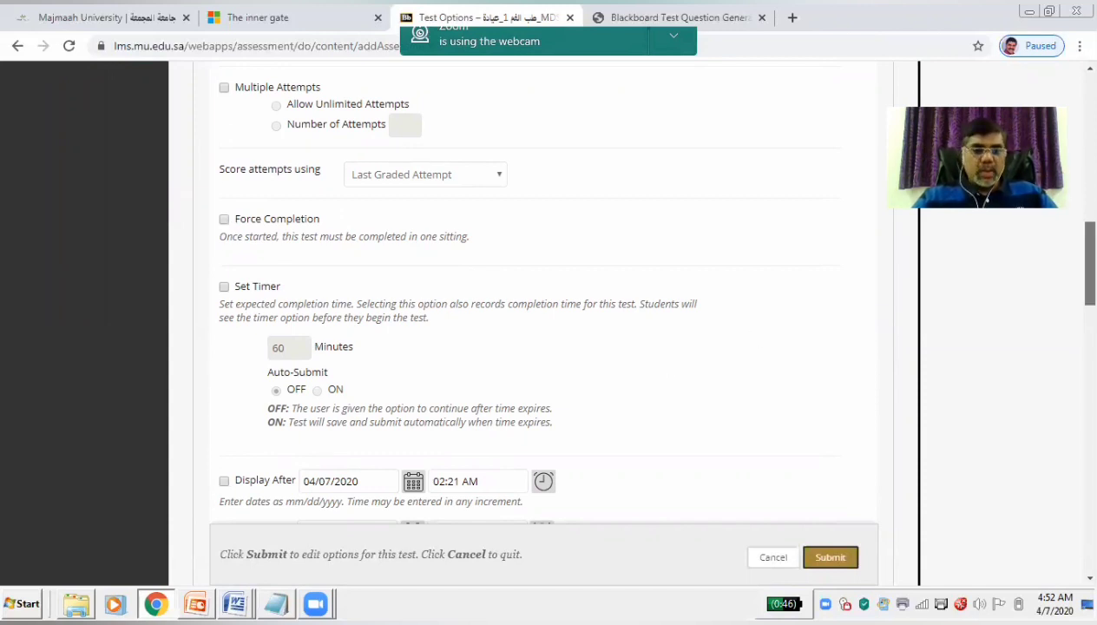
{"action": "scroll", "coordinate": [529, 321], "scroll_direction": "down", "scroll_amount": 3}
{"action": "scroll", "coordinate": [529, 321], "scroll_direction": "down", "scroll_amount": 1}
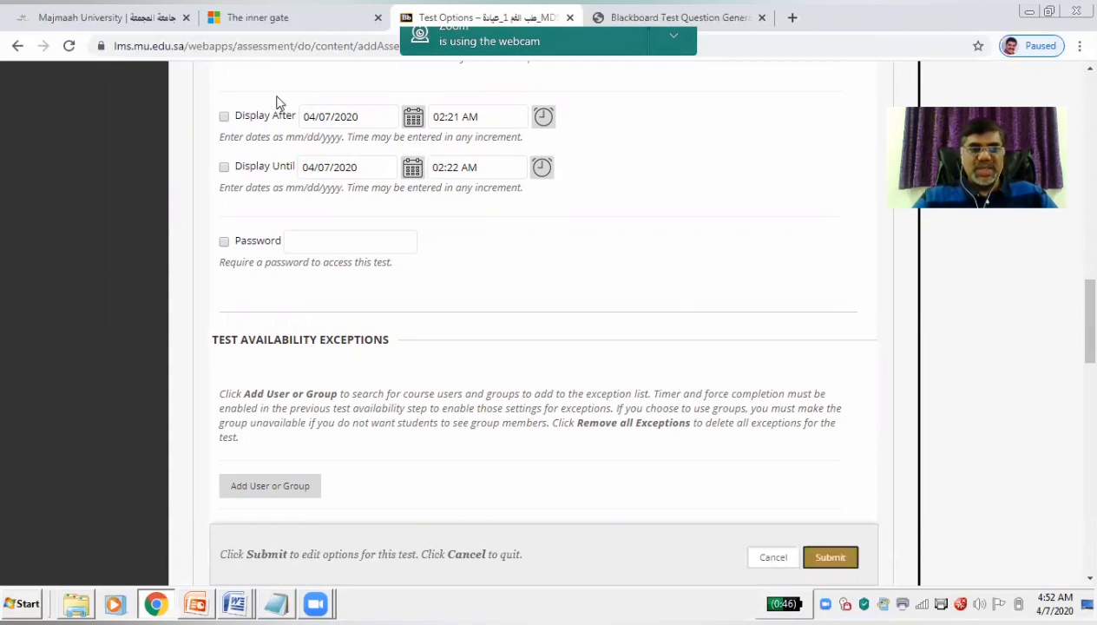
{"action": "left_click_drag", "start_coordinate": [1088, 321], "coordinate": [1088, 360]}
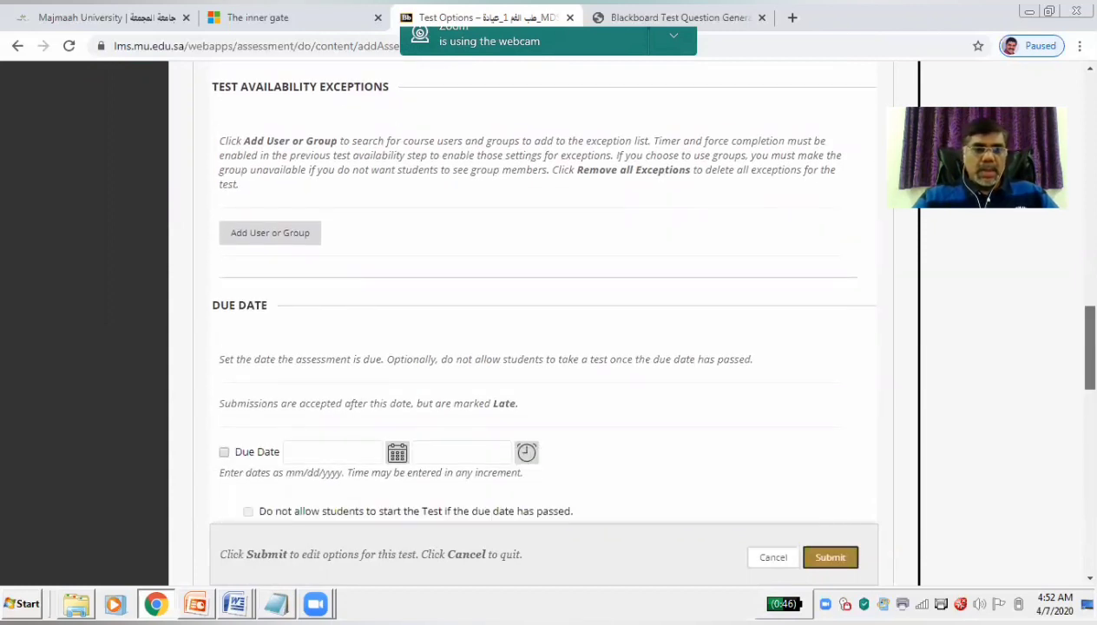
{"action": "left_click", "coordinate": [260, 235]}
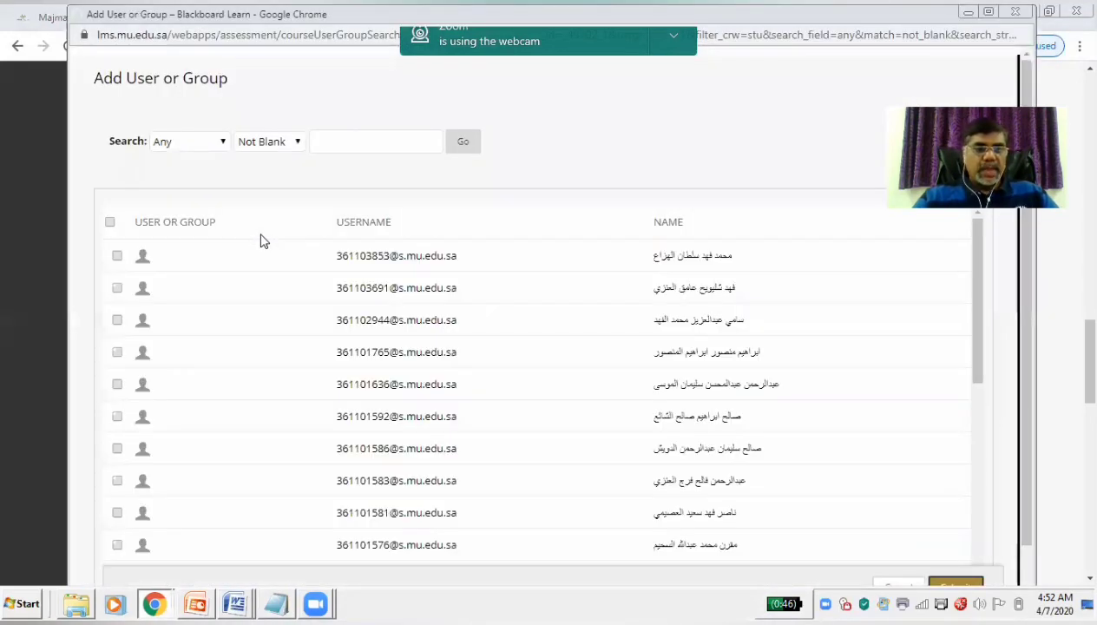
{"action": "left_click", "coordinate": [110, 222]}
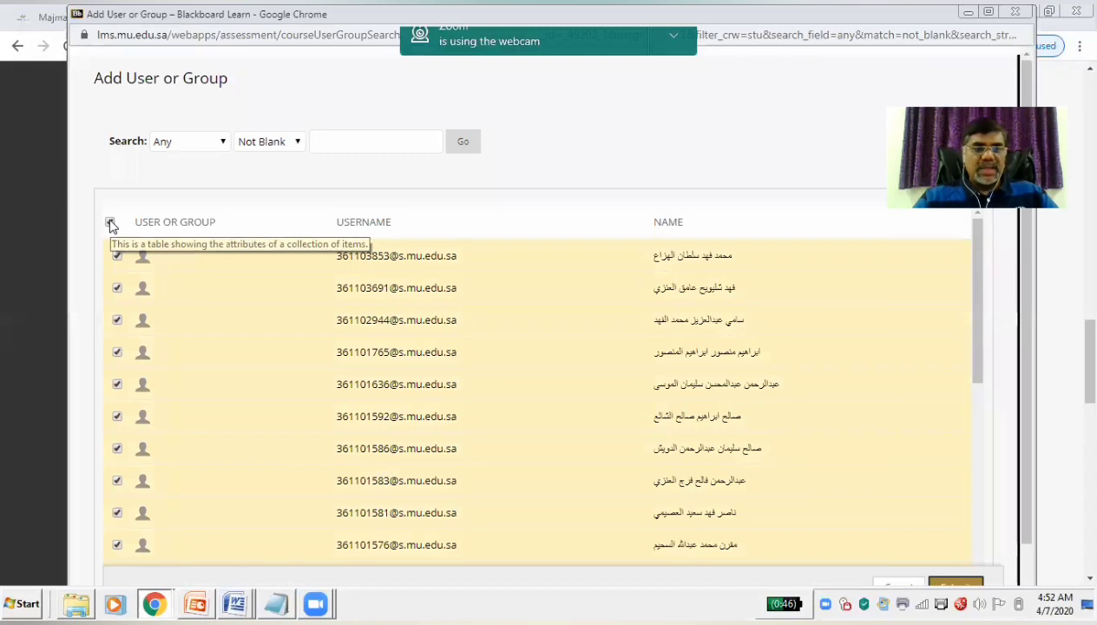
{"action": "left_click", "coordinate": [965, 587]}
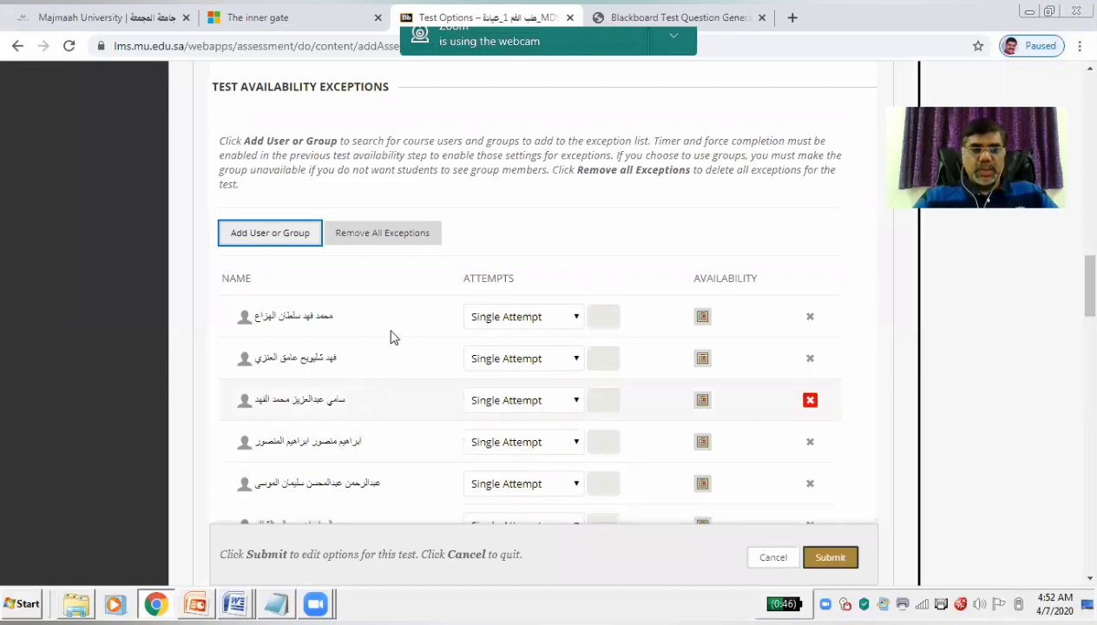
Set the After Submission results rule to show all answers, correct answers, submitted answers, feedback and incorrect questions.
{"action": "scroll", "coordinate": [1088, 286], "scroll_direction": "down", "scroll_amount": 1}
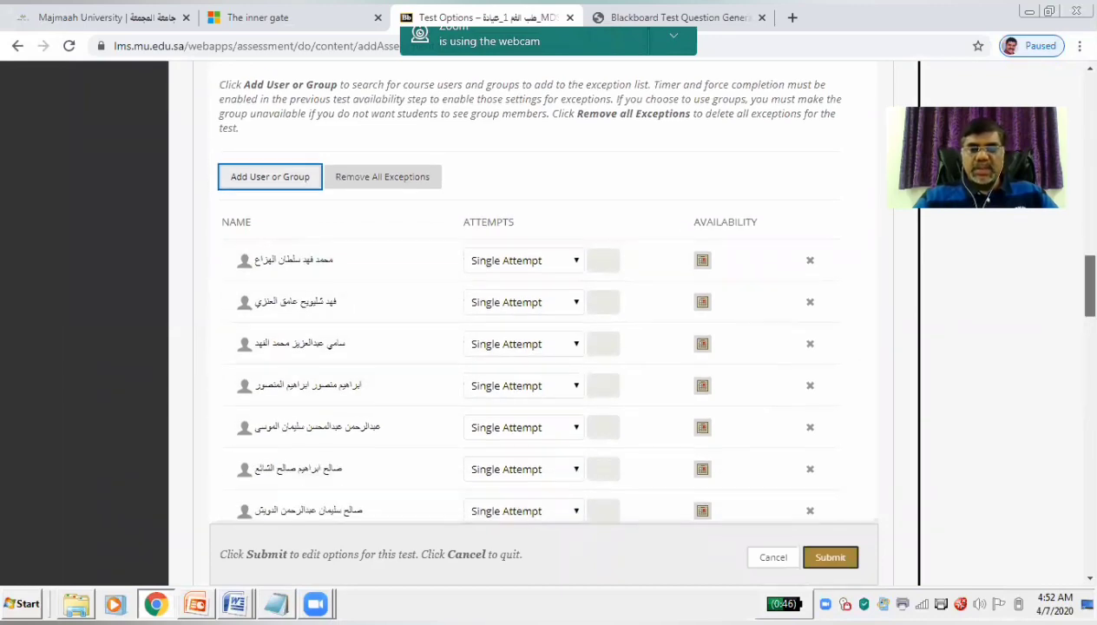
{"action": "left_click_drag", "start_coordinate": [1090, 285], "coordinate": [1090, 459]}
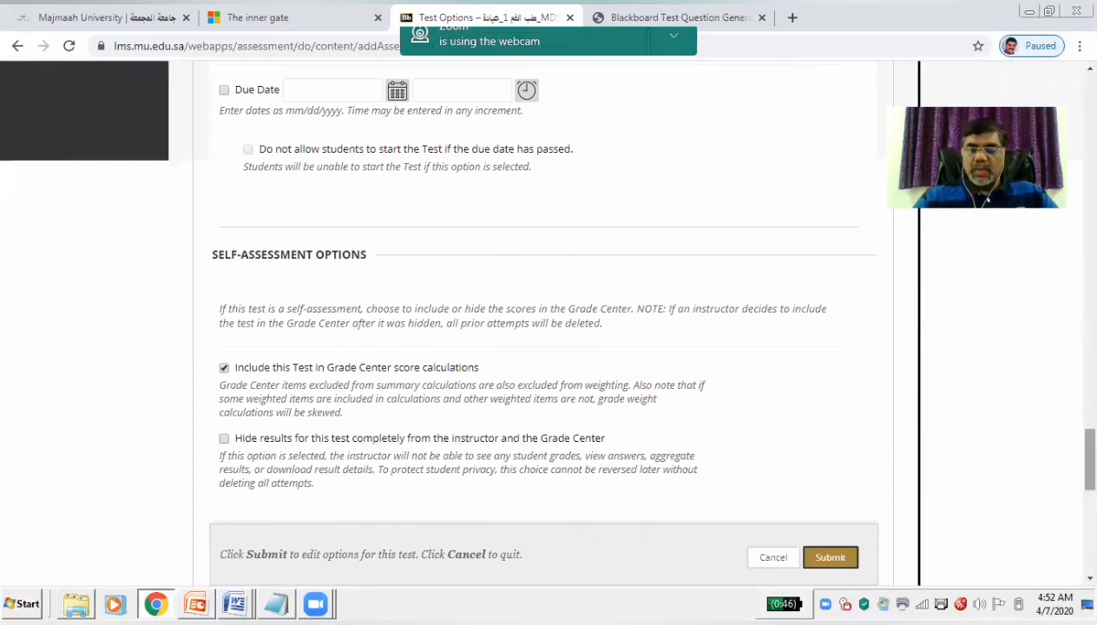
{"action": "scroll", "coordinate": [1090, 460], "scroll_direction": "down", "scroll_amount": 2}
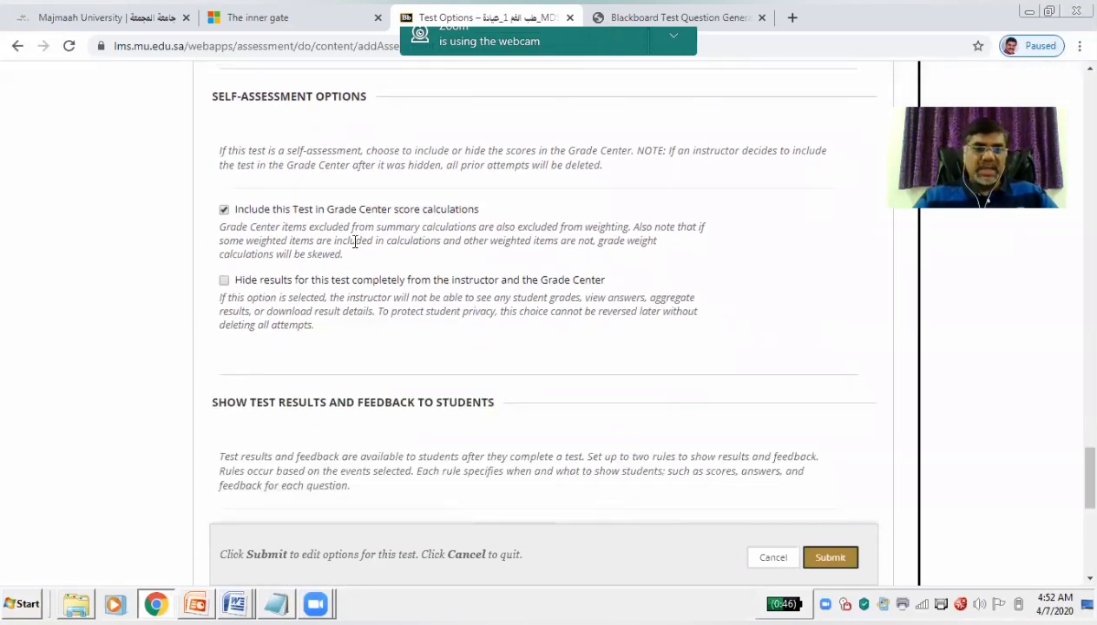
{"action": "scroll", "coordinate": [1084, 387], "scroll_direction": "down", "scroll_amount": 3}
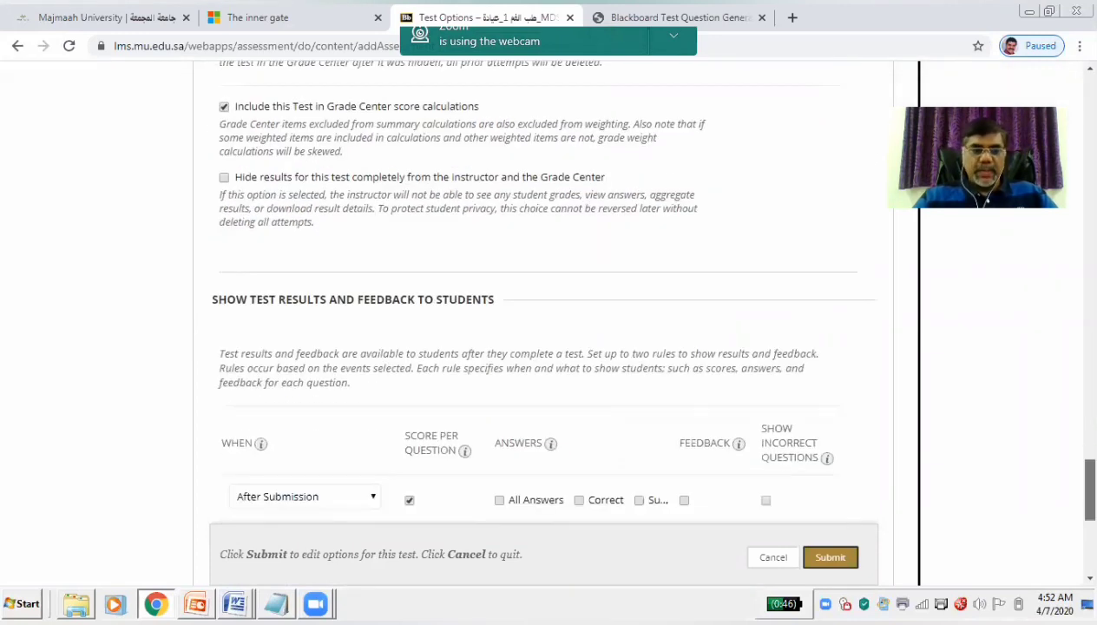
{"action": "scroll", "coordinate": [555, 312], "scroll_direction": "down", "scroll_amount": 1}
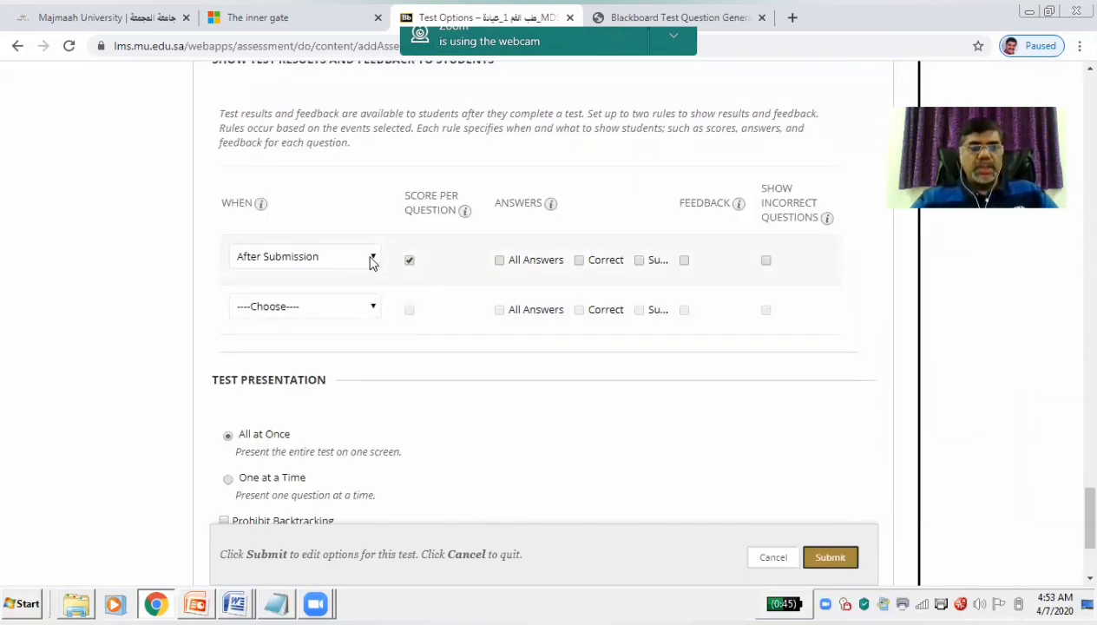
{"action": "left_click", "coordinate": [499, 261]}
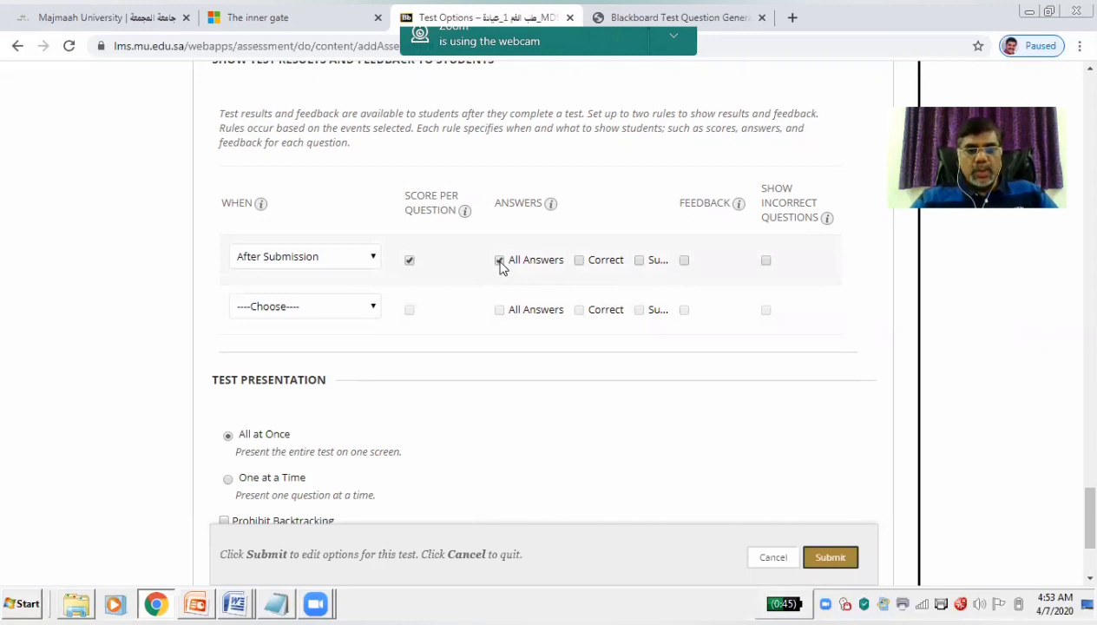
{"action": "left_click", "coordinate": [588, 262]}
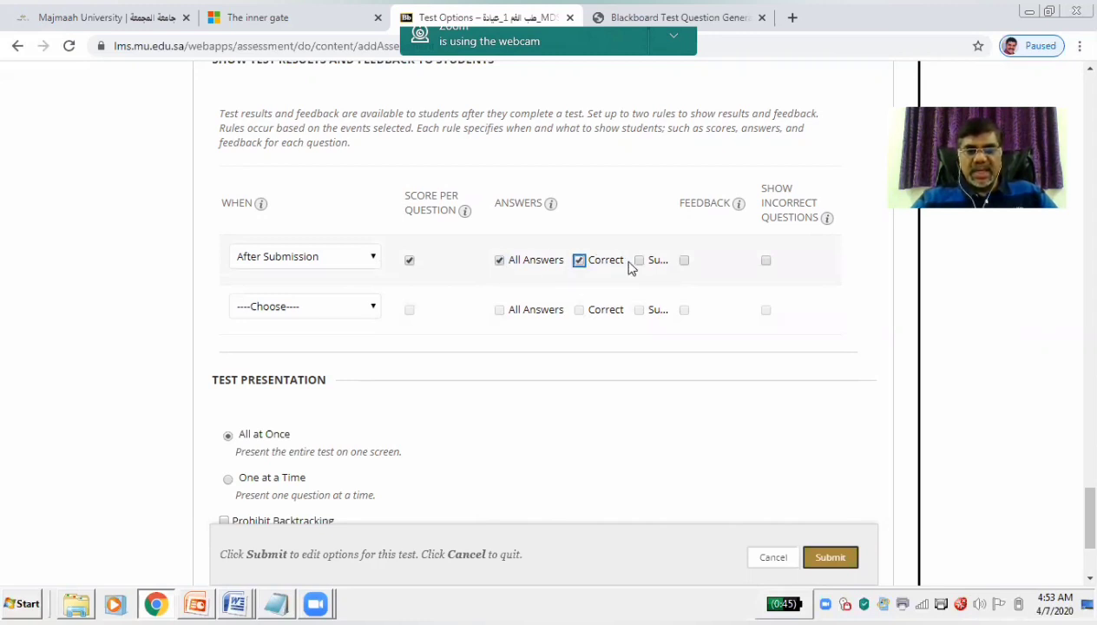
{"action": "left_click", "coordinate": [639, 261]}
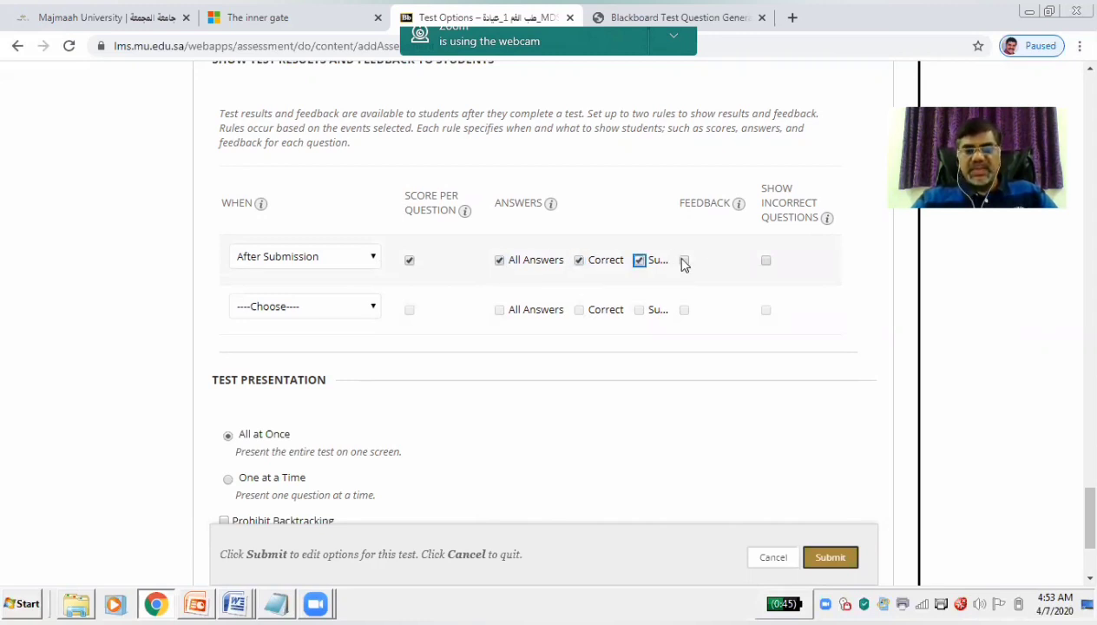
{"action": "left_click", "coordinate": [684, 261]}
{"action": "left_click", "coordinate": [765, 262]}
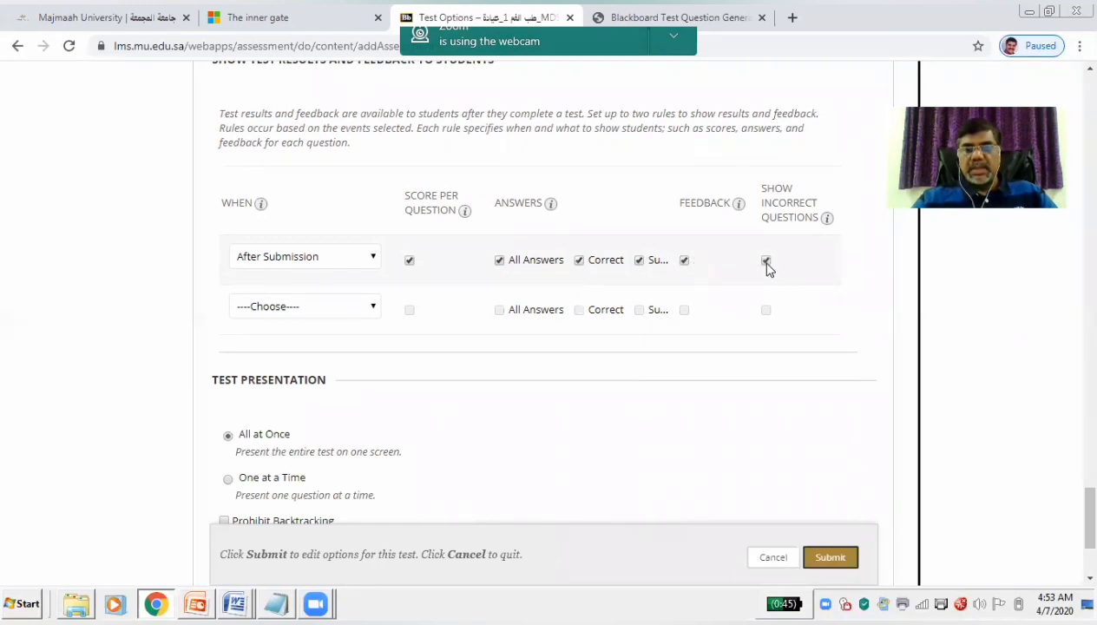
{"action": "scroll", "coordinate": [362, 324], "scroll_direction": "down", "scroll_amount": 3}
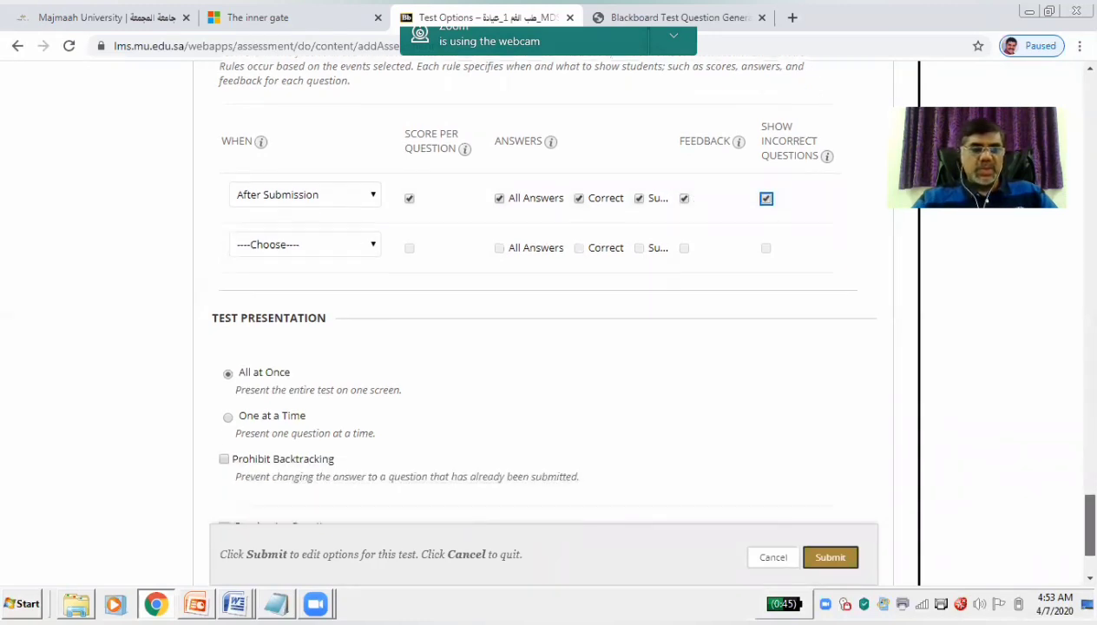
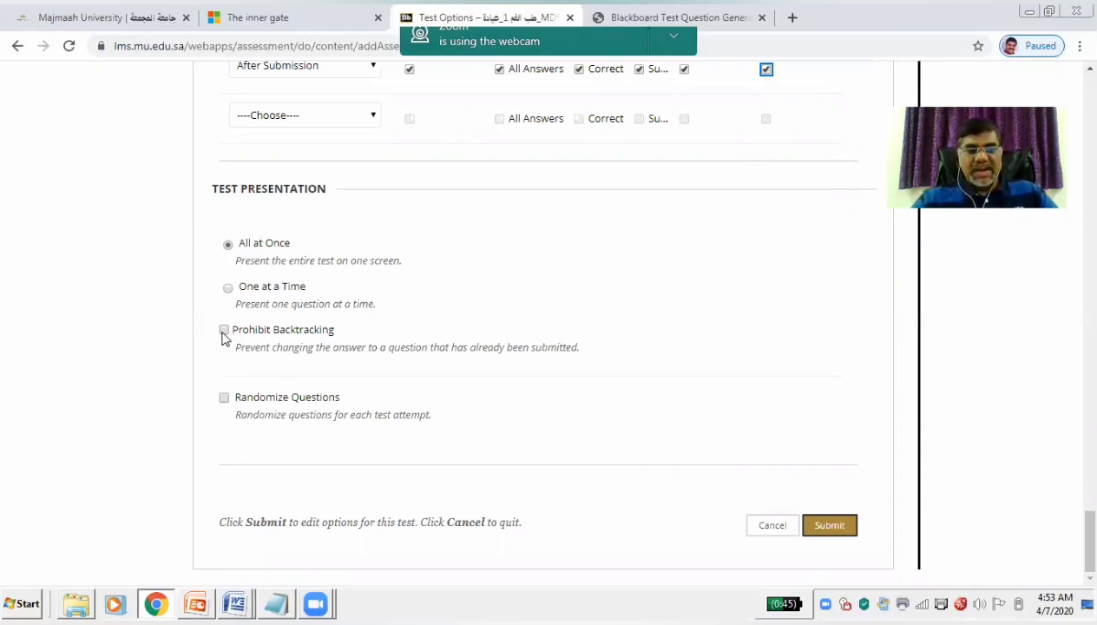
Submit the test options and begin a preview attempt of the True/False Test from the course content.
{"action": "left_click", "coordinate": [835, 531]}
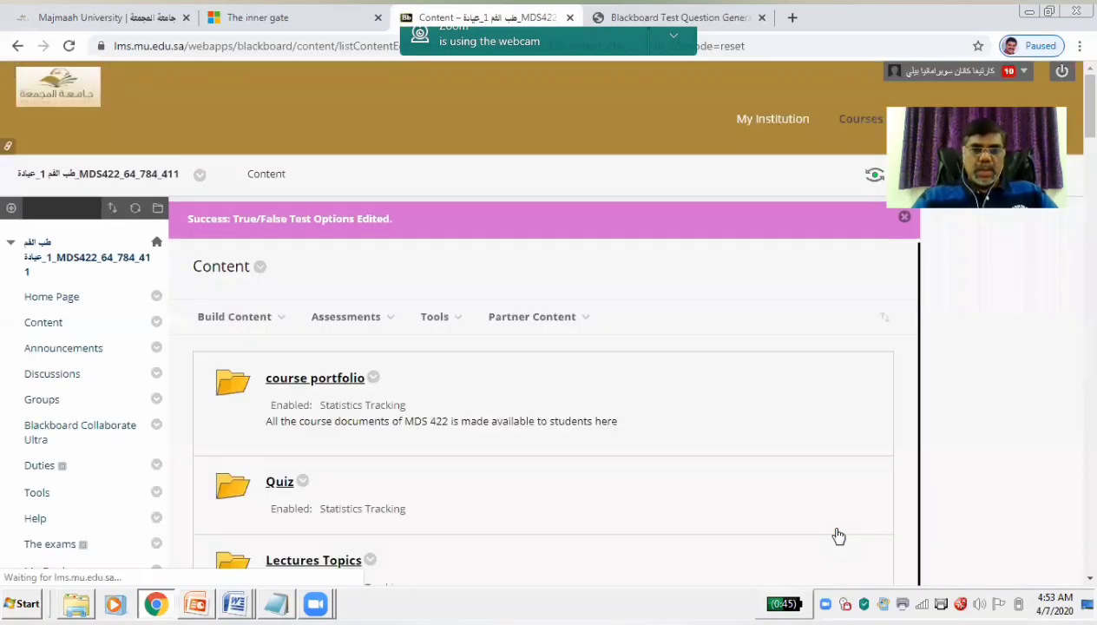
{"action": "scroll", "coordinate": [543, 347], "scroll_direction": "down", "scroll_amount": 15}
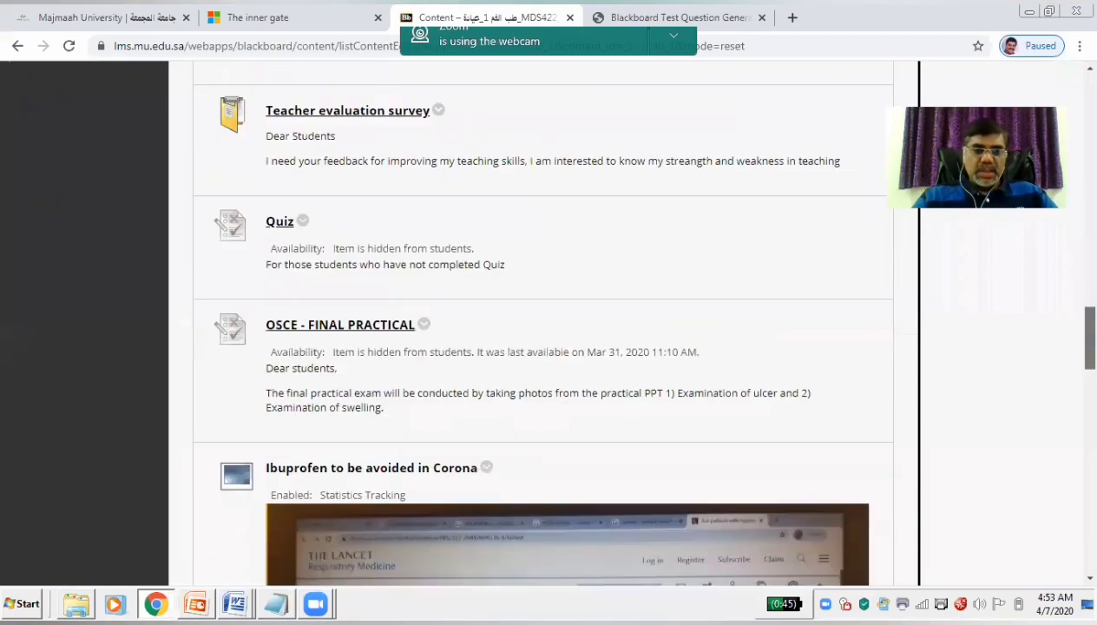
{"action": "scroll", "coordinate": [490, 492], "scroll_direction": "down", "scroll_amount": 8}
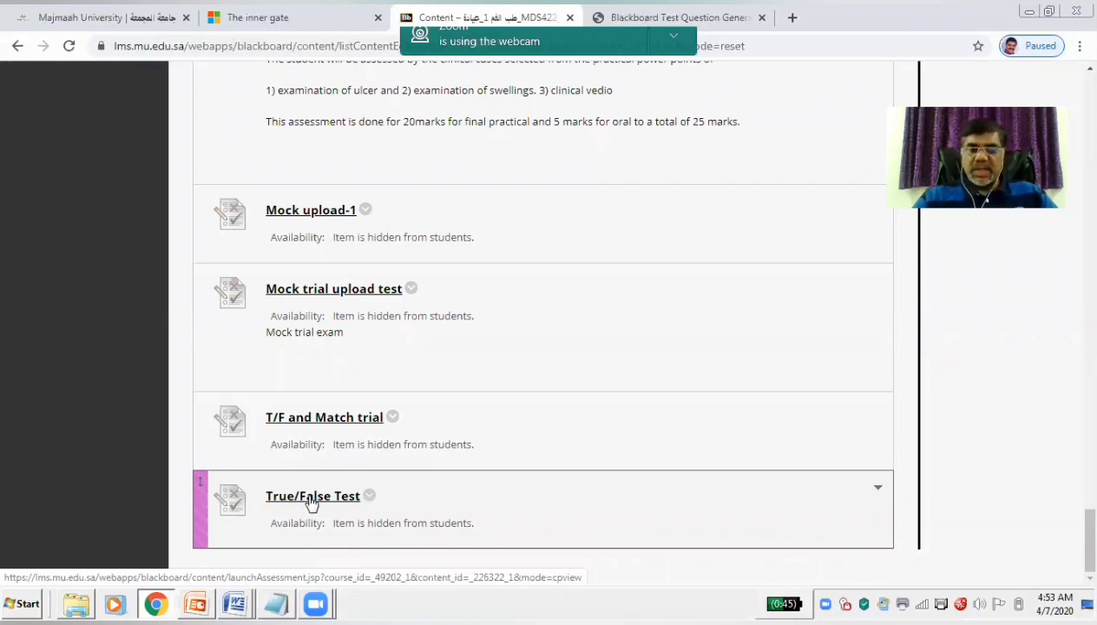
{"action": "left_click", "coordinate": [312, 504]}
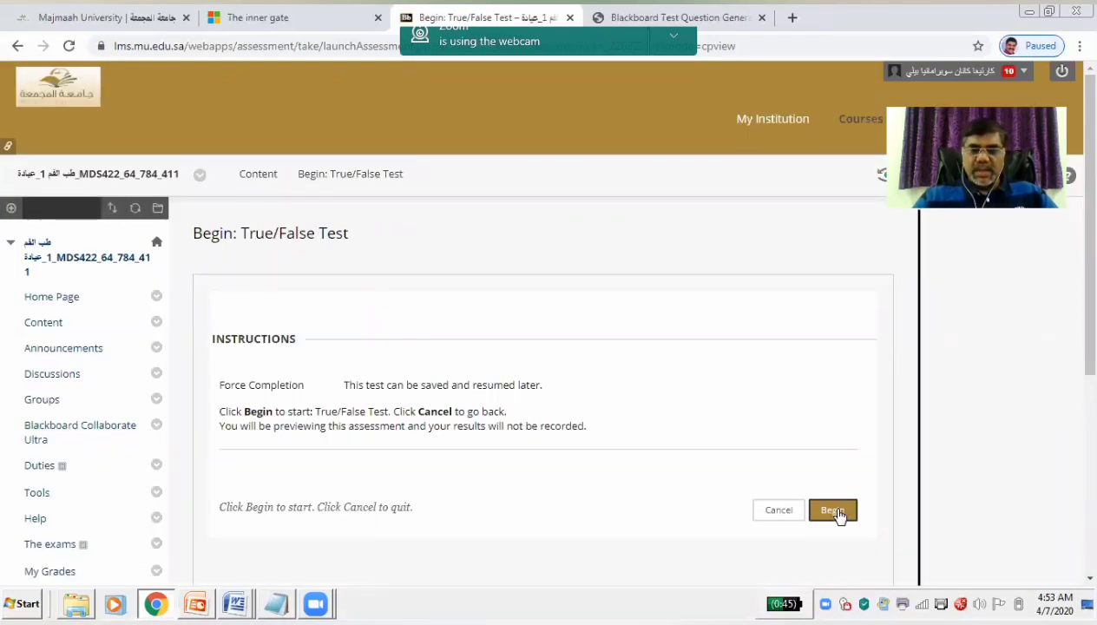
{"action": "left_click", "coordinate": [833, 511]}
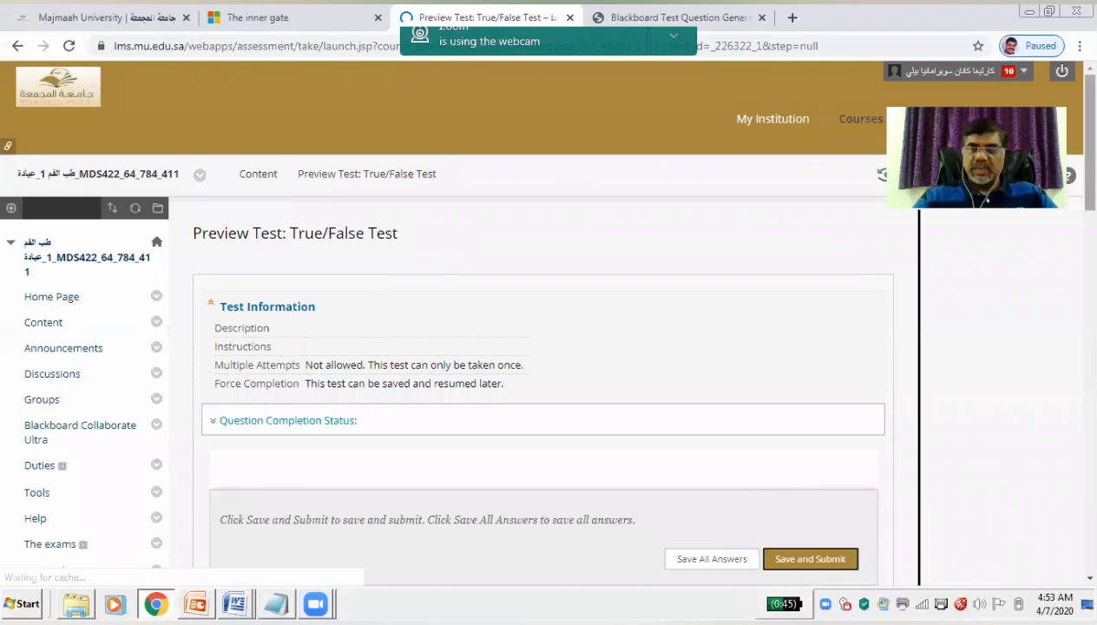
Answer the first four preview questions: True for question 1, False for 2, True for 3 and False for 4.
{"action": "left_click_drag", "start_coordinate": [1090, 143], "coordinate": [1090, 213]}
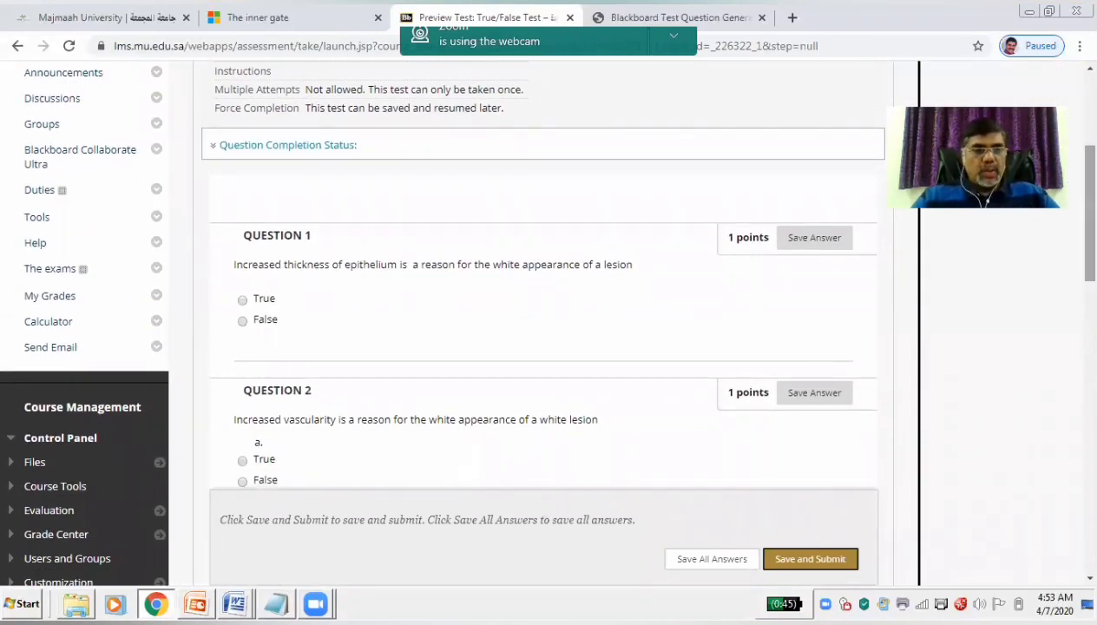
{"action": "left_click", "coordinate": [243, 302]}
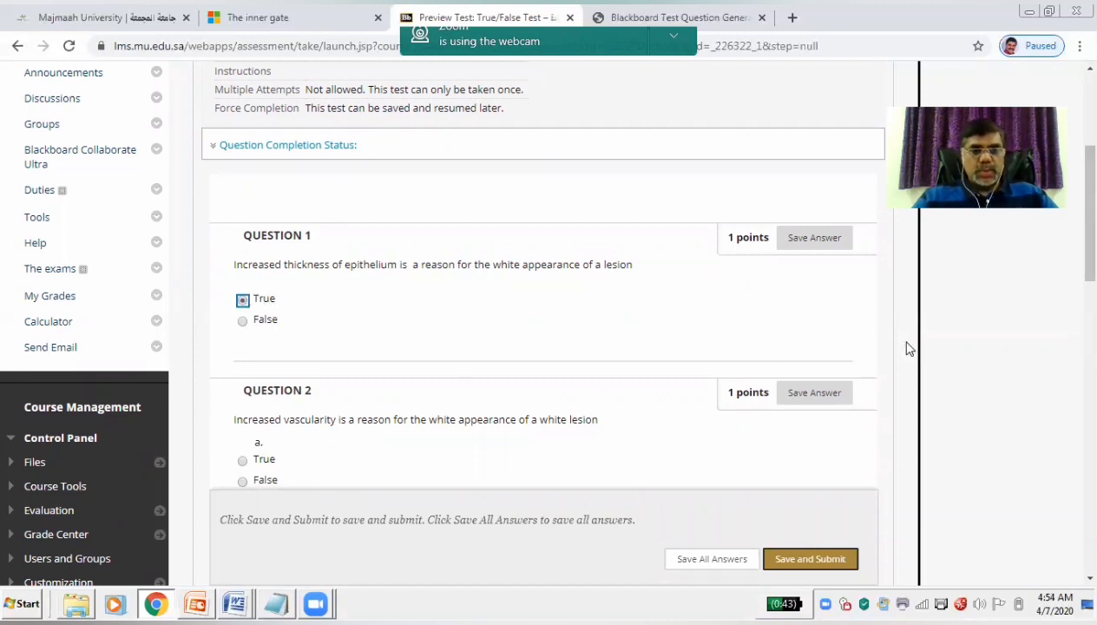
{"action": "scroll", "coordinate": [1089, 213], "scroll_direction": "down", "scroll_amount": 3}
{"action": "left_click_drag", "start_coordinate": [1089, 278], "coordinate": [1089, 284]}
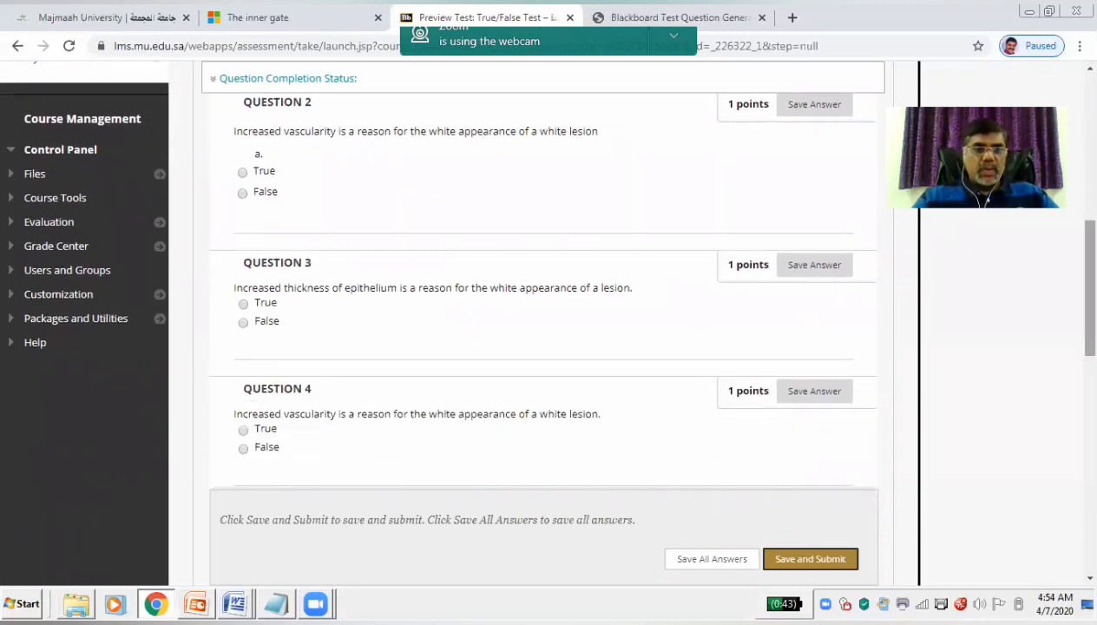
{"action": "left_click", "coordinate": [243, 193]}
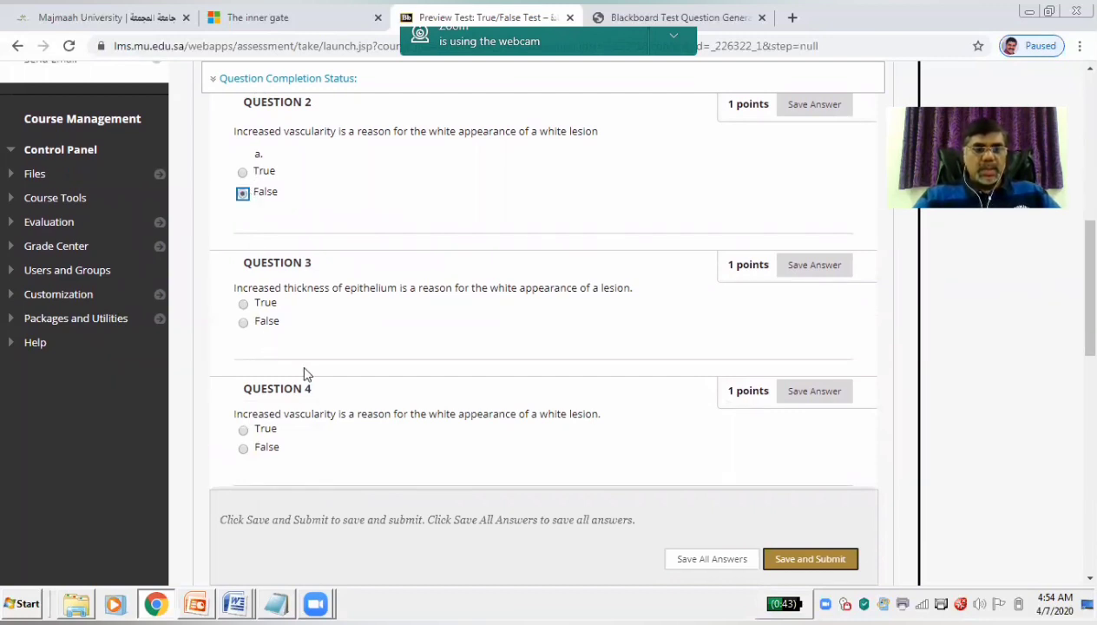
{"action": "left_click", "coordinate": [243, 305]}
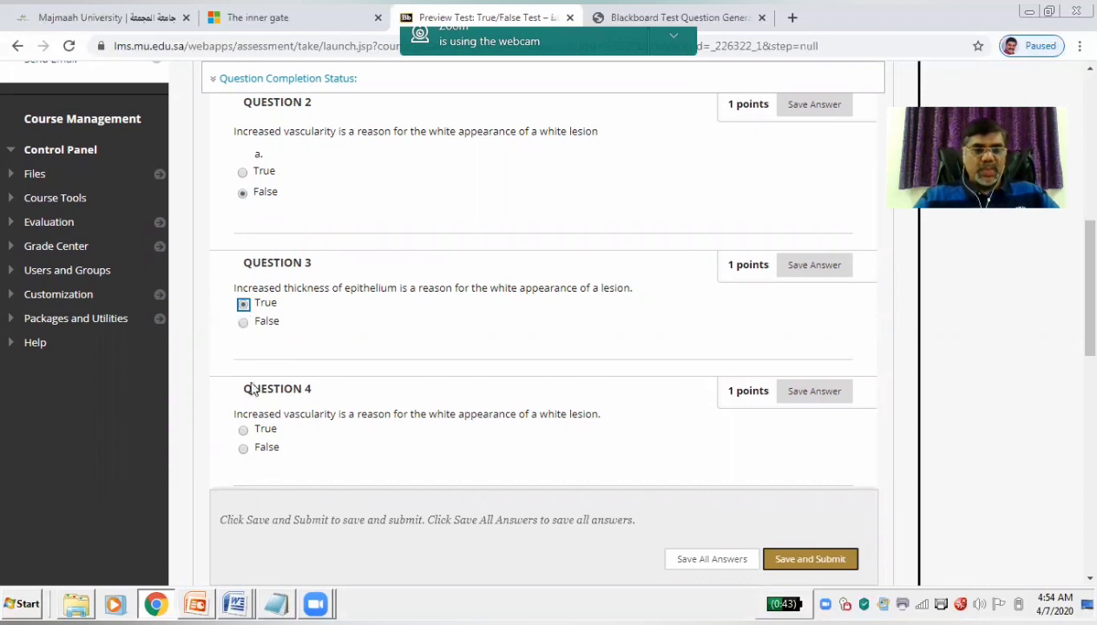
{"action": "left_click", "coordinate": [243, 450]}
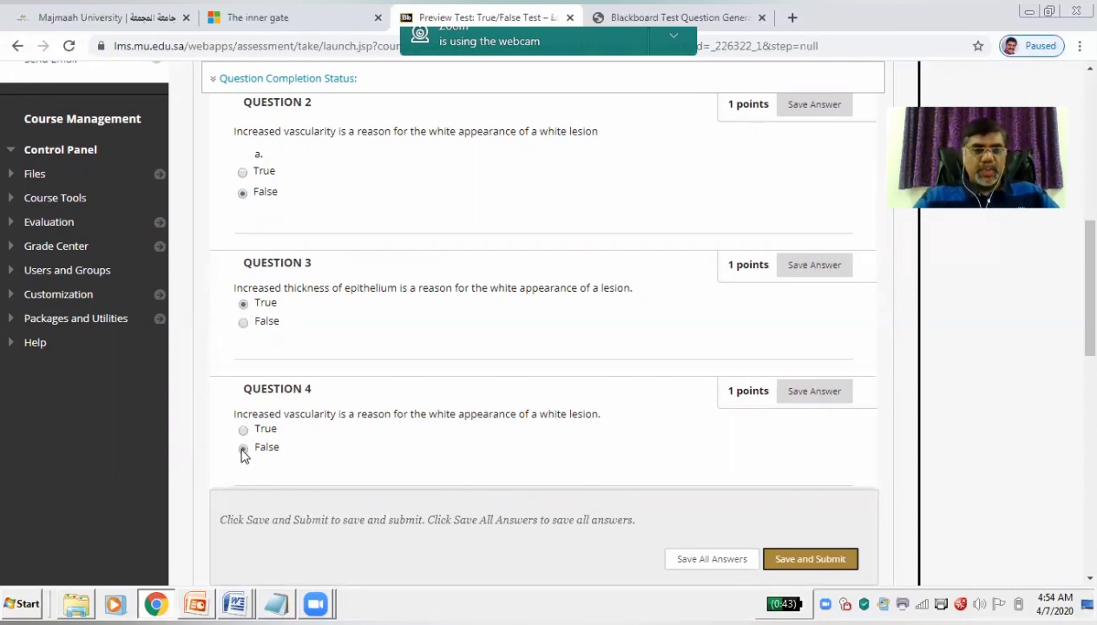
Answer False for question 5, True for question 6 and False for question 7.
{"action": "left_click_drag", "start_coordinate": [1088, 287], "coordinate": [1088, 348]}
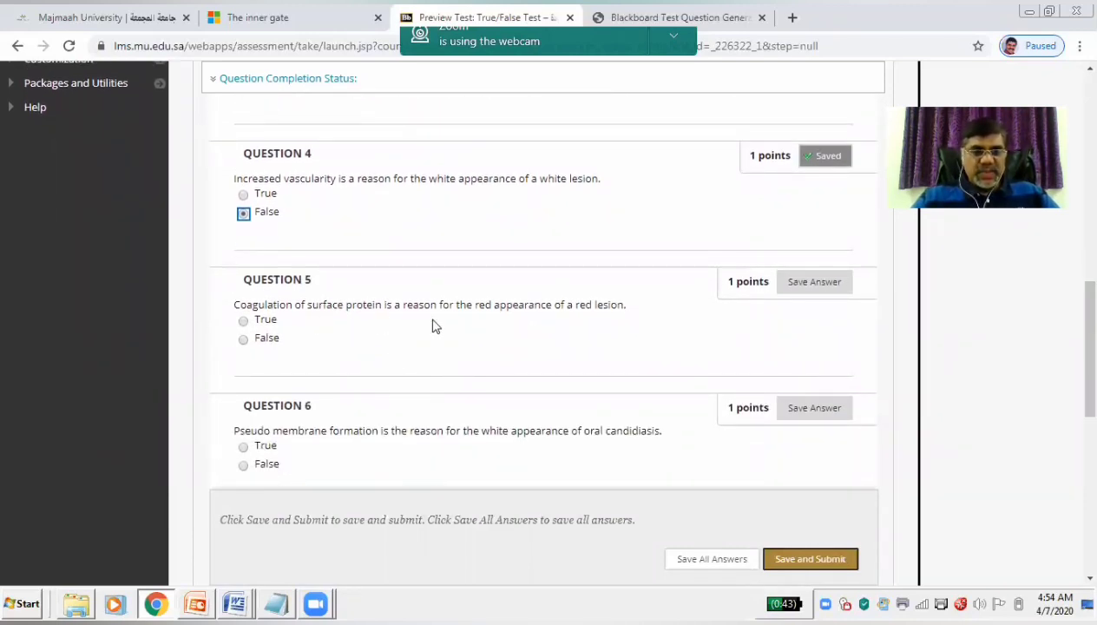
{"action": "left_click", "coordinate": [243, 339]}
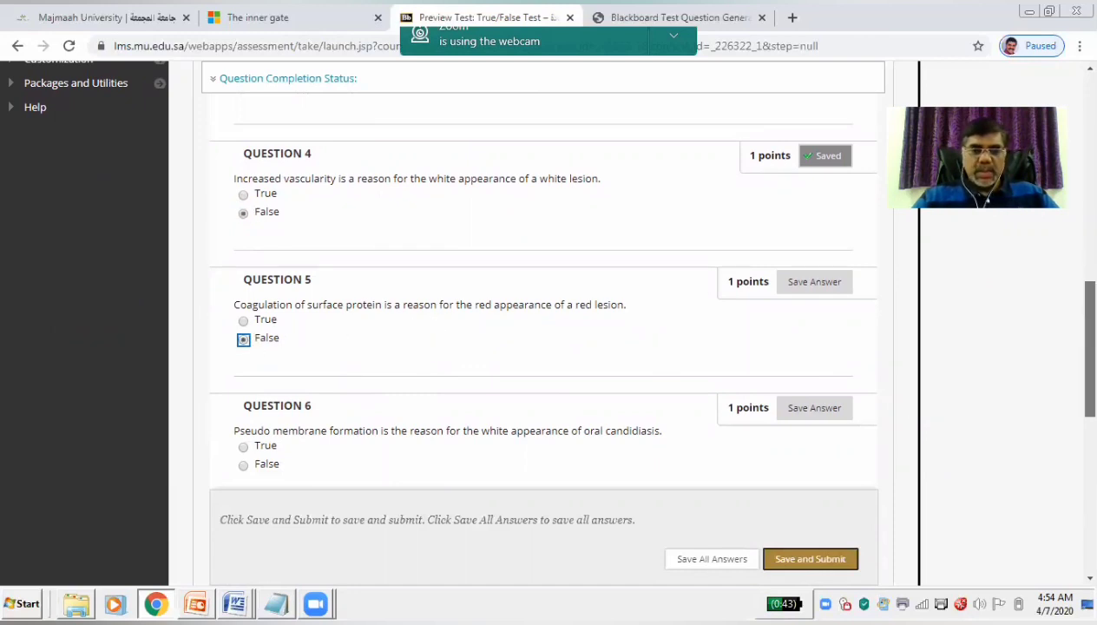
{"action": "left_click_drag", "start_coordinate": [1088, 347], "coordinate": [1089, 403]}
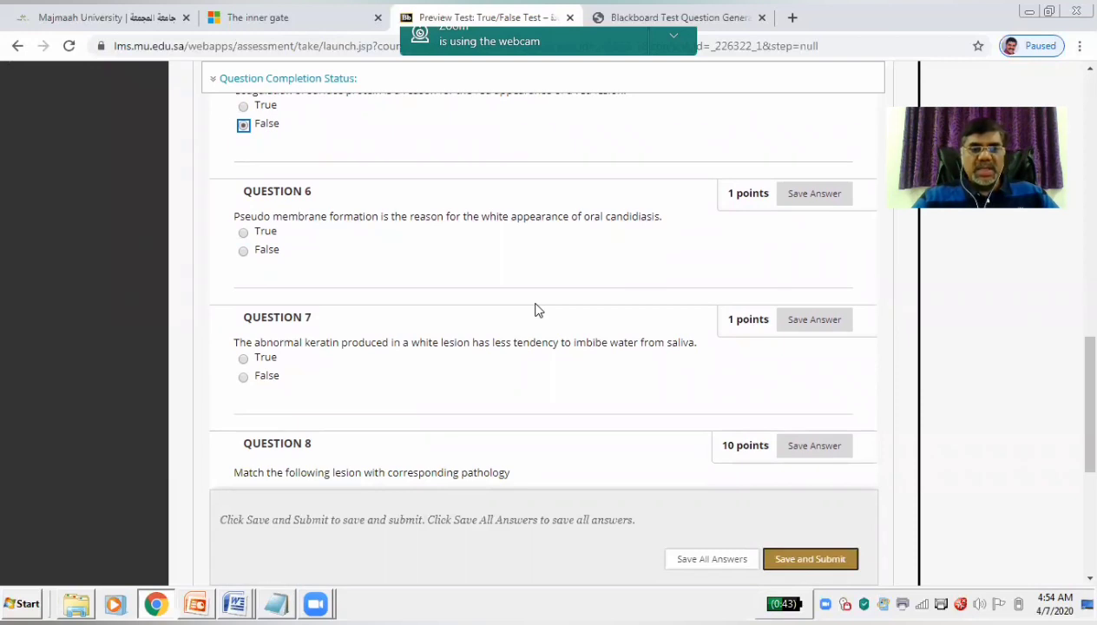
{"action": "left_click", "coordinate": [244, 233]}
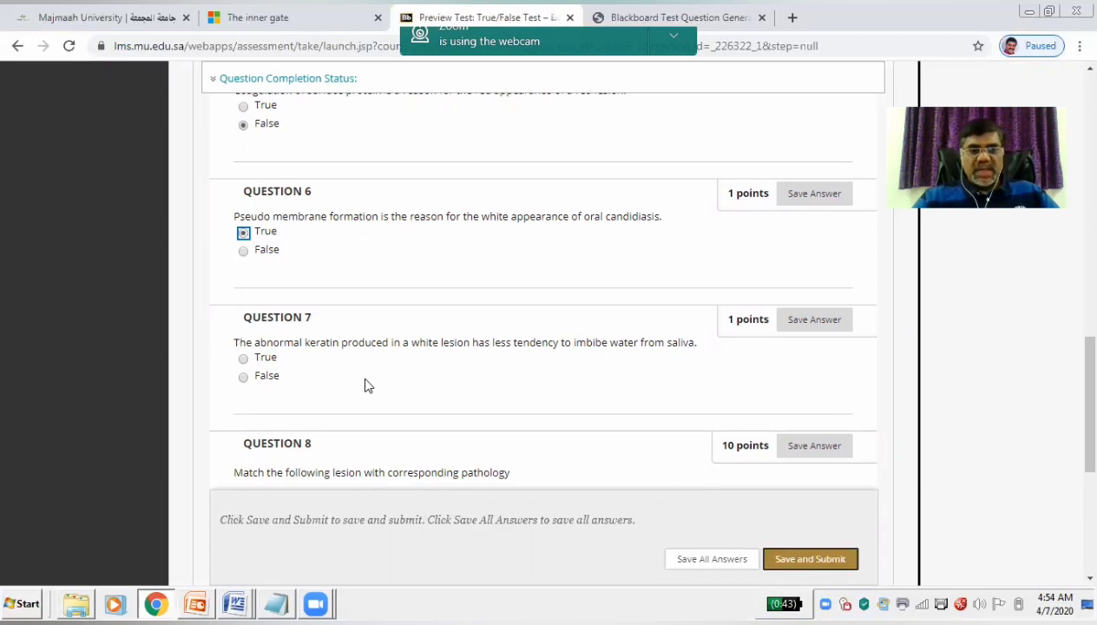
{"action": "left_click", "coordinate": [243, 378]}
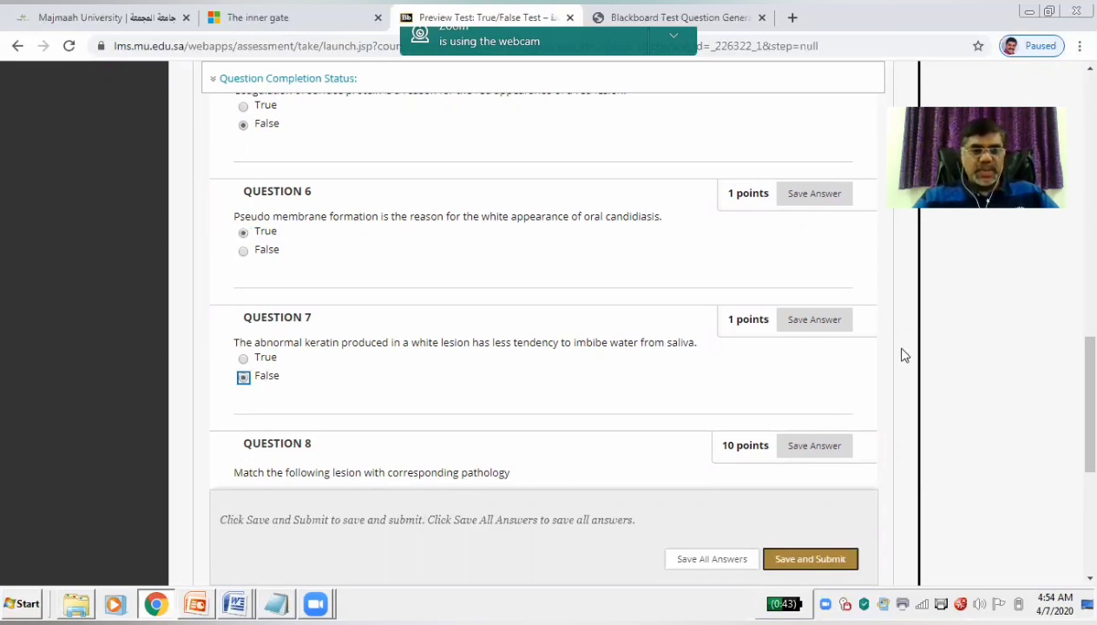
Match question 8's items: normal variation C, non keratotic lesion D, keratotic lesion with cancerous potential B, and without cancerous potential A.
{"action": "scroll", "coordinate": [555, 330], "scroll_direction": "down", "scroll_amount": 3}
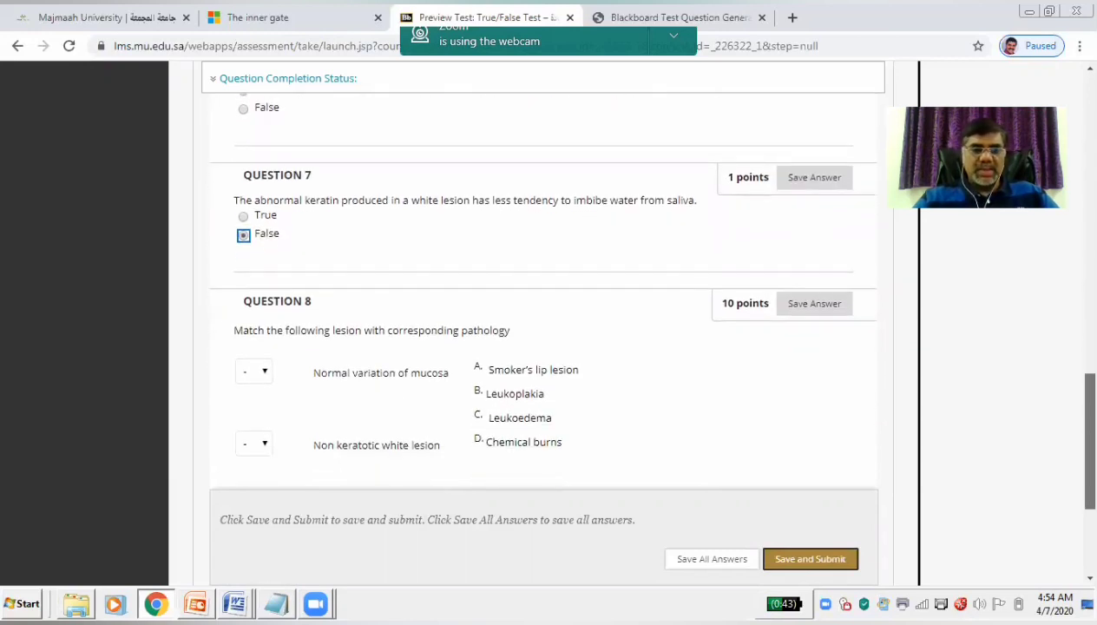
{"action": "scroll", "coordinate": [323, 244], "scroll_direction": "down", "scroll_amount": 1}
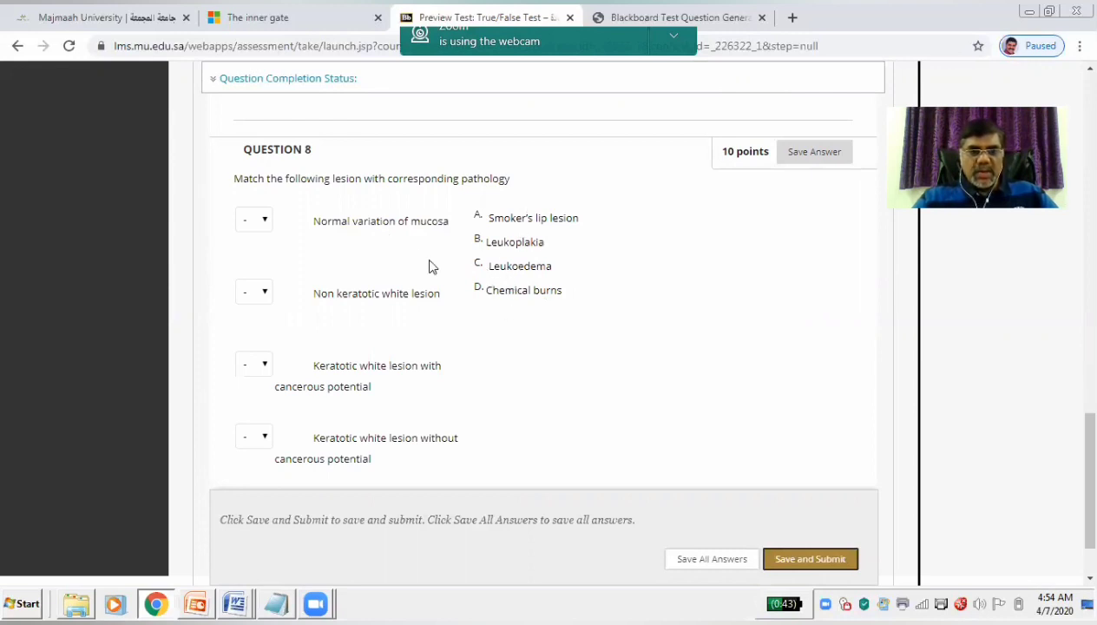
{"action": "left_click", "coordinate": [266, 225]}
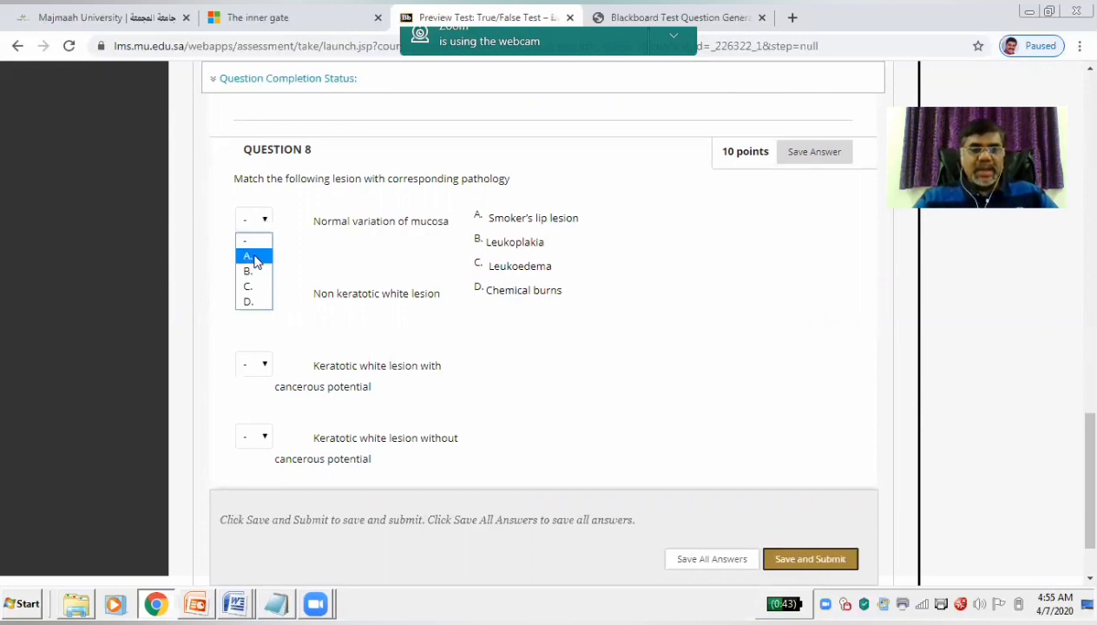
{"action": "left_click", "coordinate": [257, 288]}
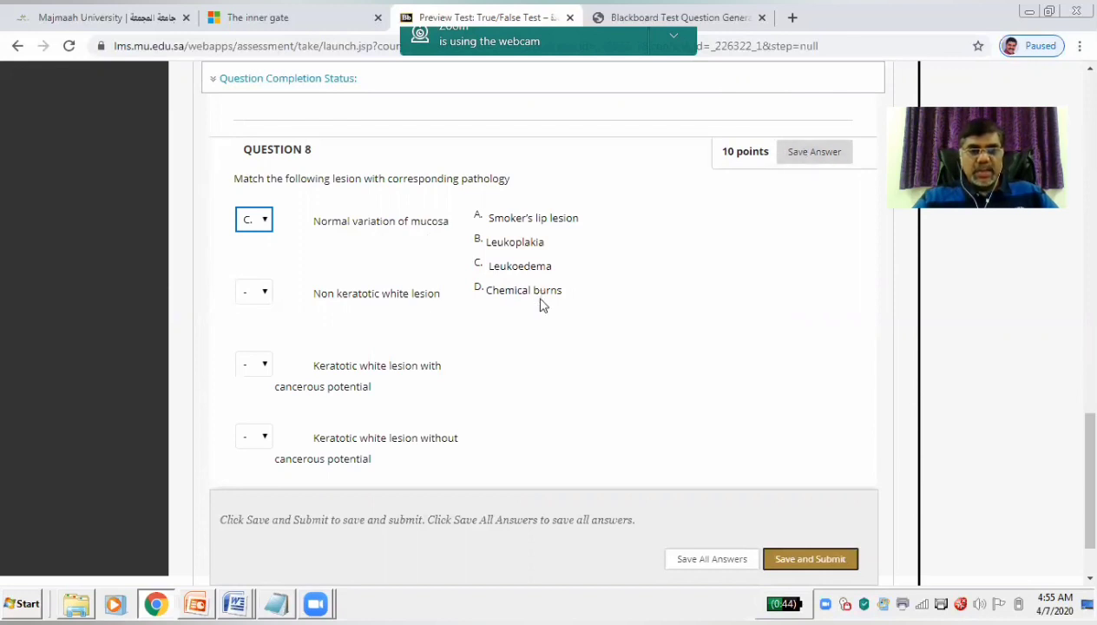
{"action": "left_click", "coordinate": [261, 293]}
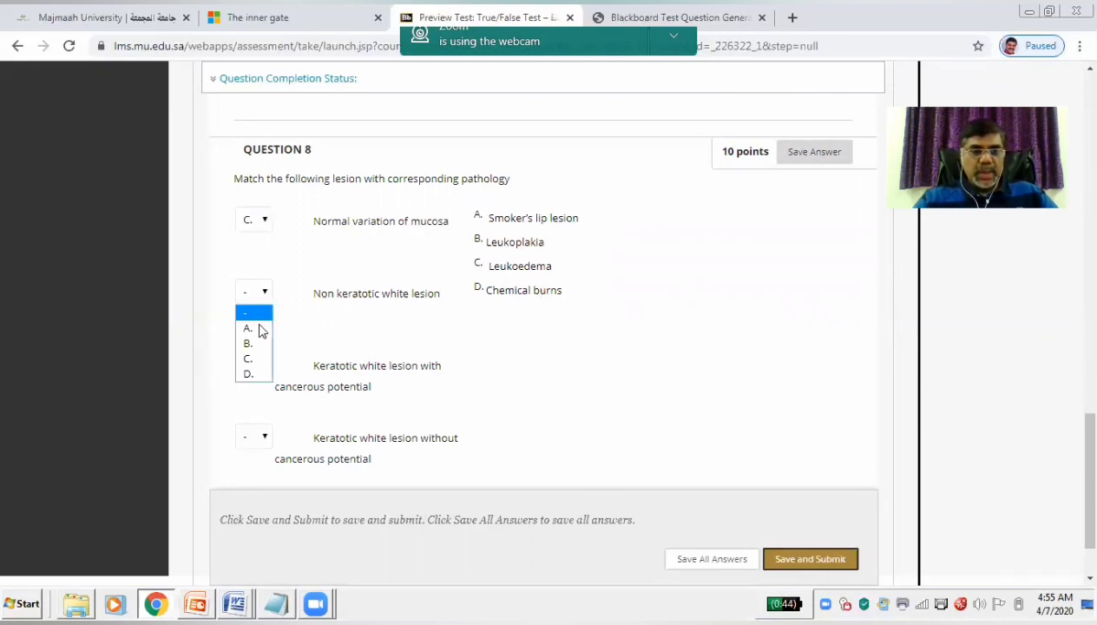
{"action": "left_click", "coordinate": [259, 374]}
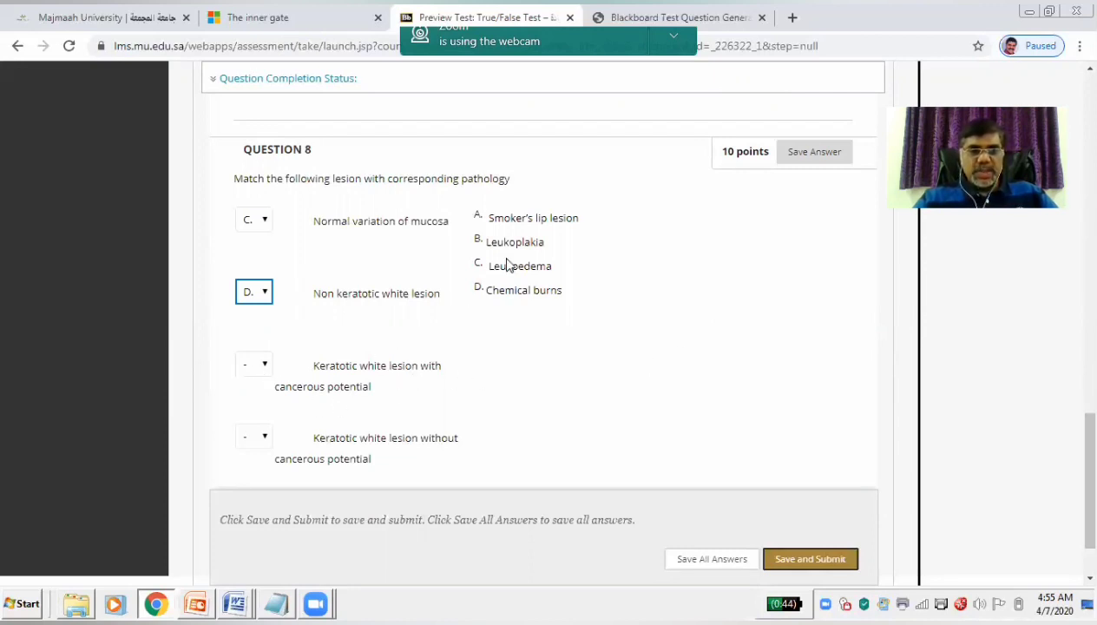
{"action": "left_click", "coordinate": [252, 364]}
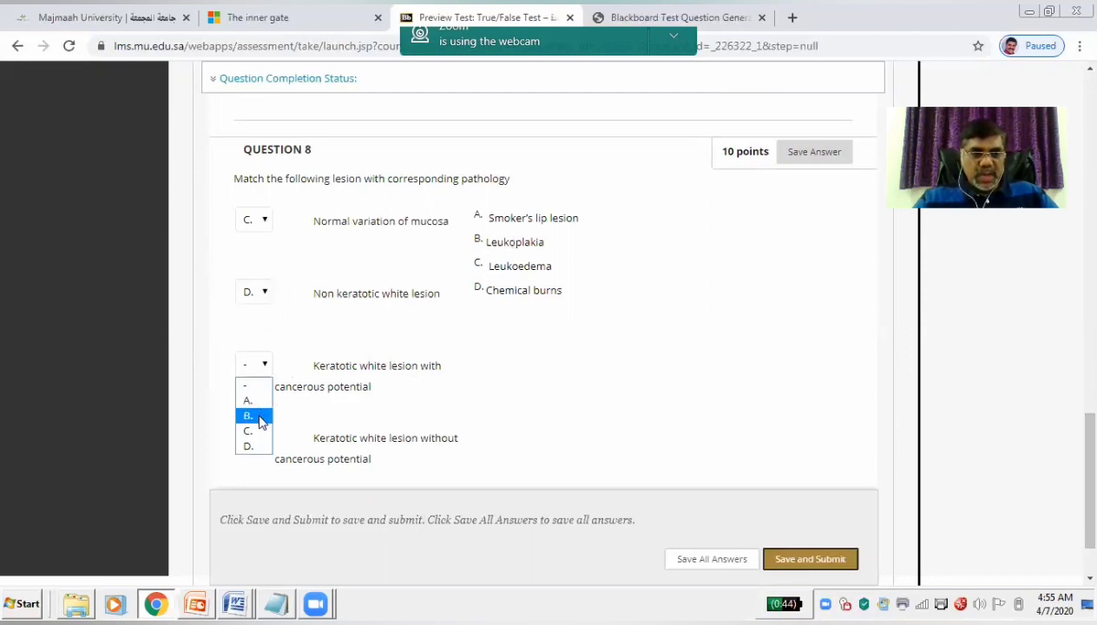
{"action": "left_click", "coordinate": [261, 421]}
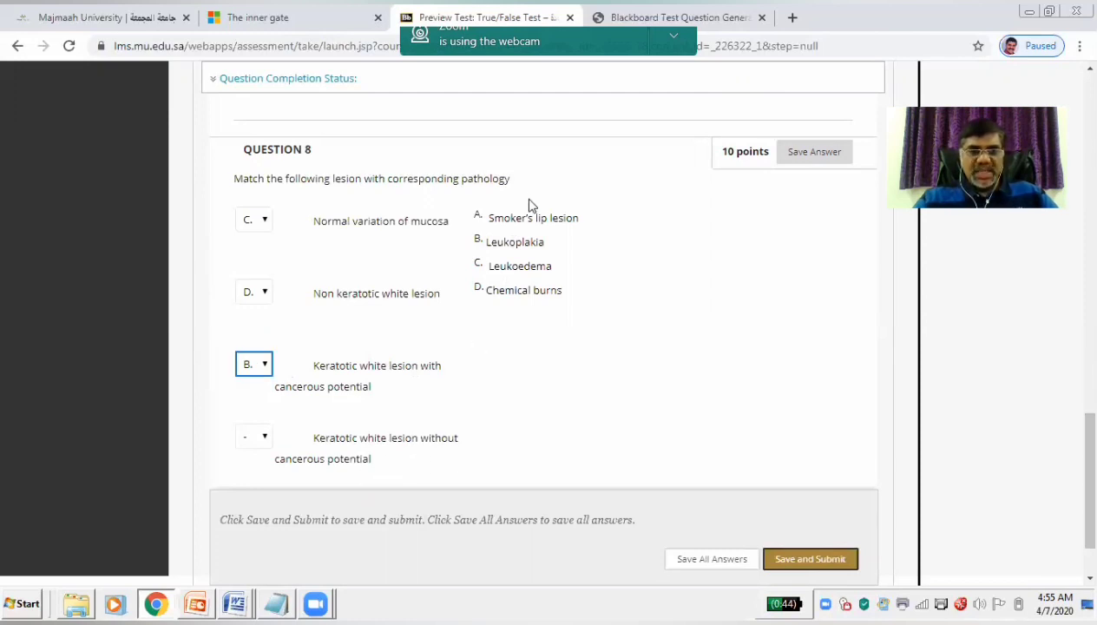
{"action": "left_click", "coordinate": [264, 441]}
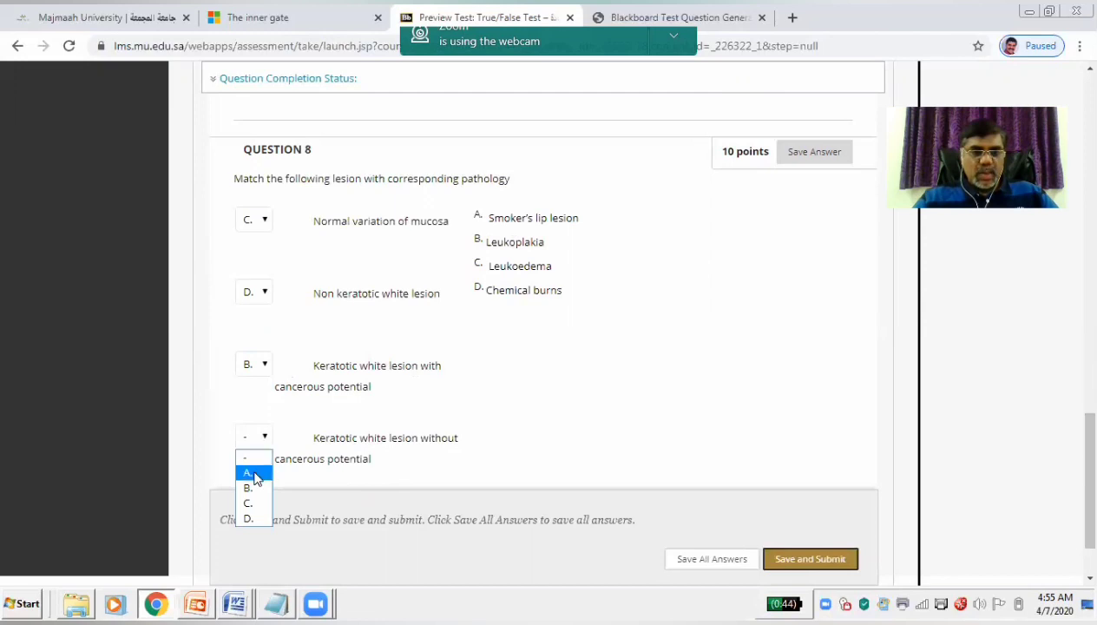
{"action": "left_click", "coordinate": [257, 473]}
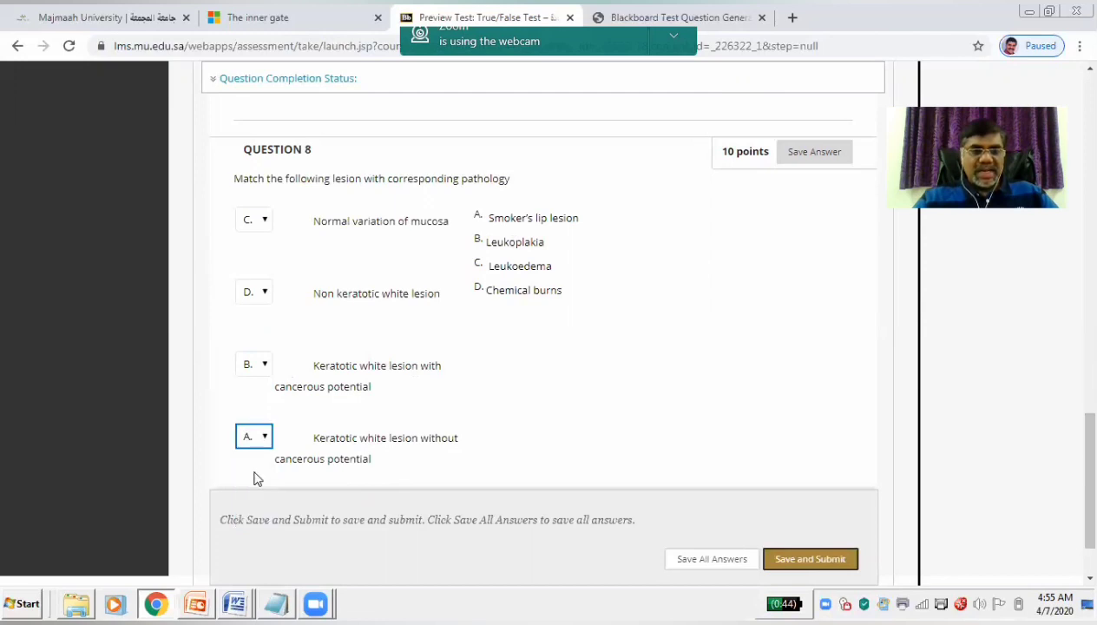
Save and submit the preview attempt, confirm the submission and open its results for review.
{"action": "left_click", "coordinate": [818, 561]}
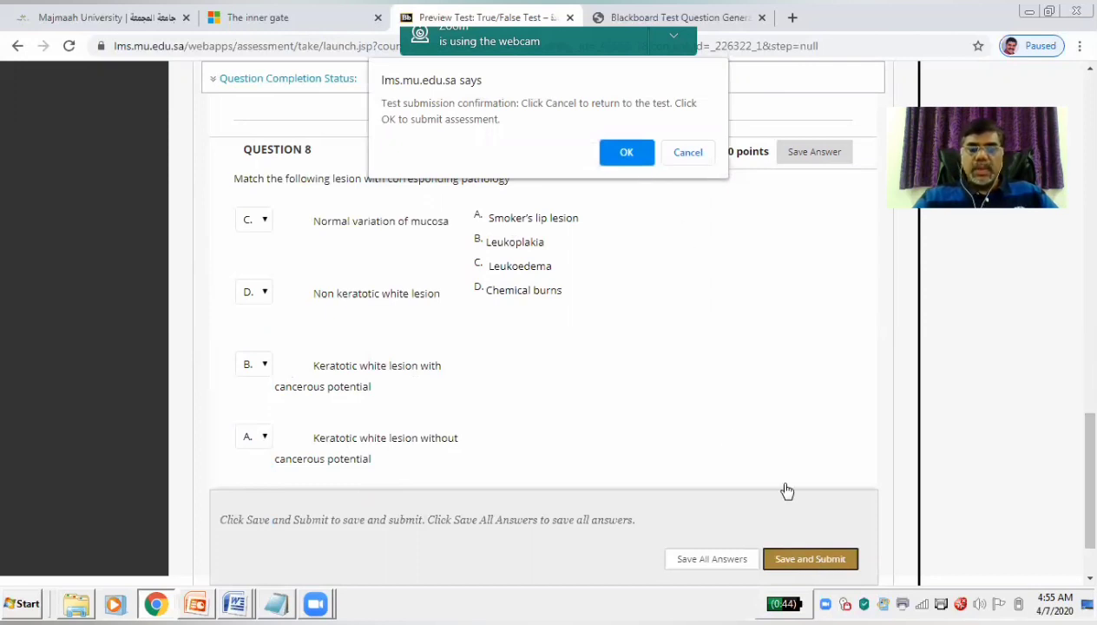
{"action": "left_click", "coordinate": [627, 153]}
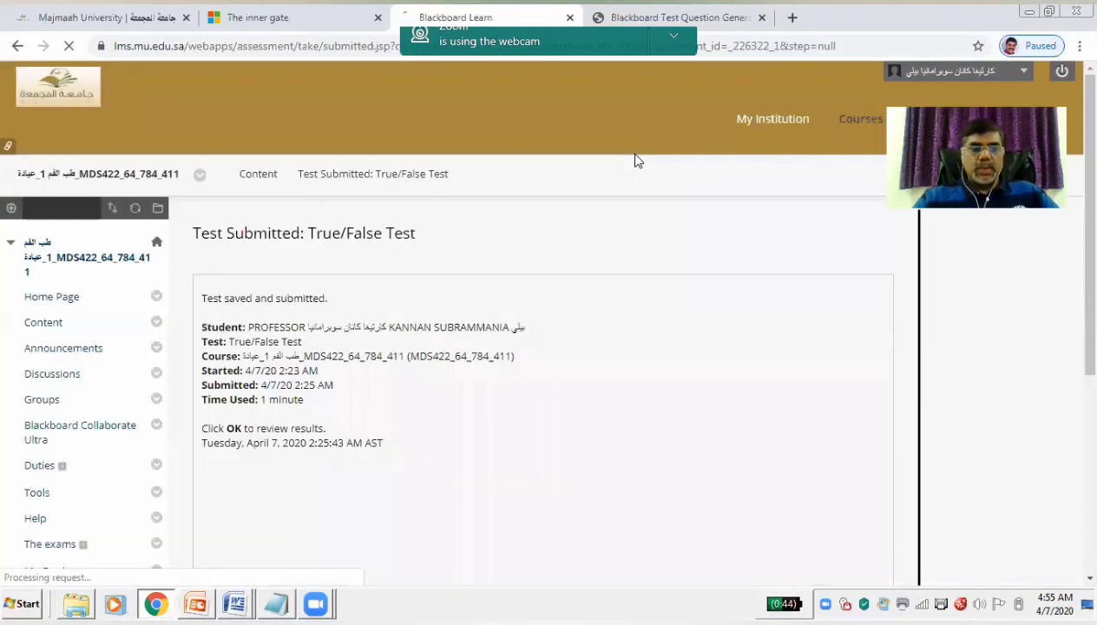
{"action": "scroll", "coordinate": [412, 256], "scroll_direction": "down", "scroll_amount": 2}
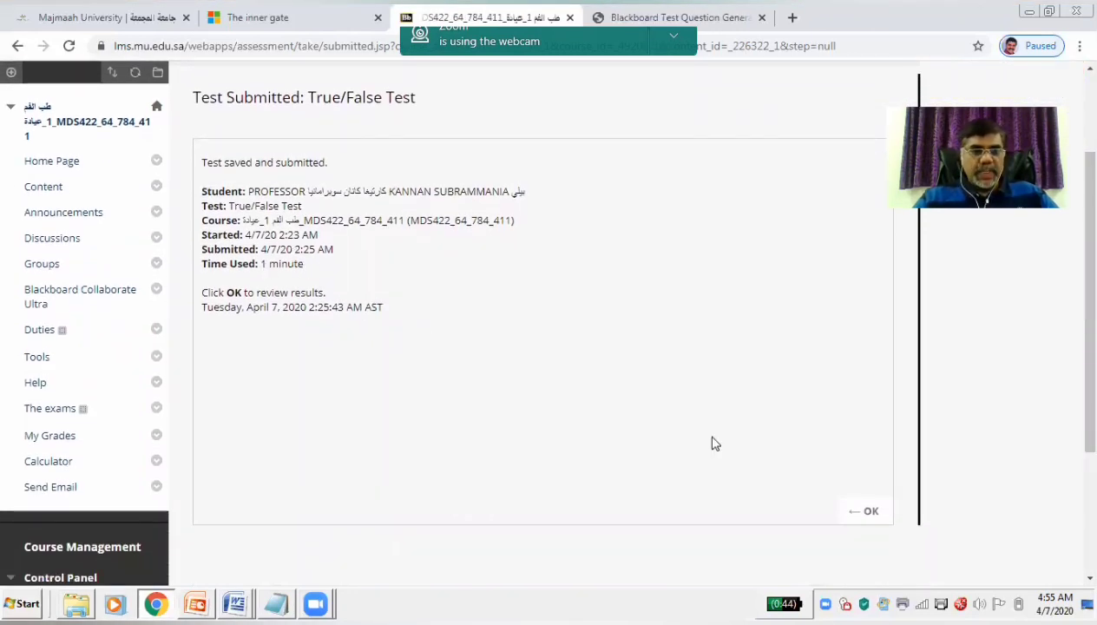
{"action": "left_click", "coordinate": [871, 512]}
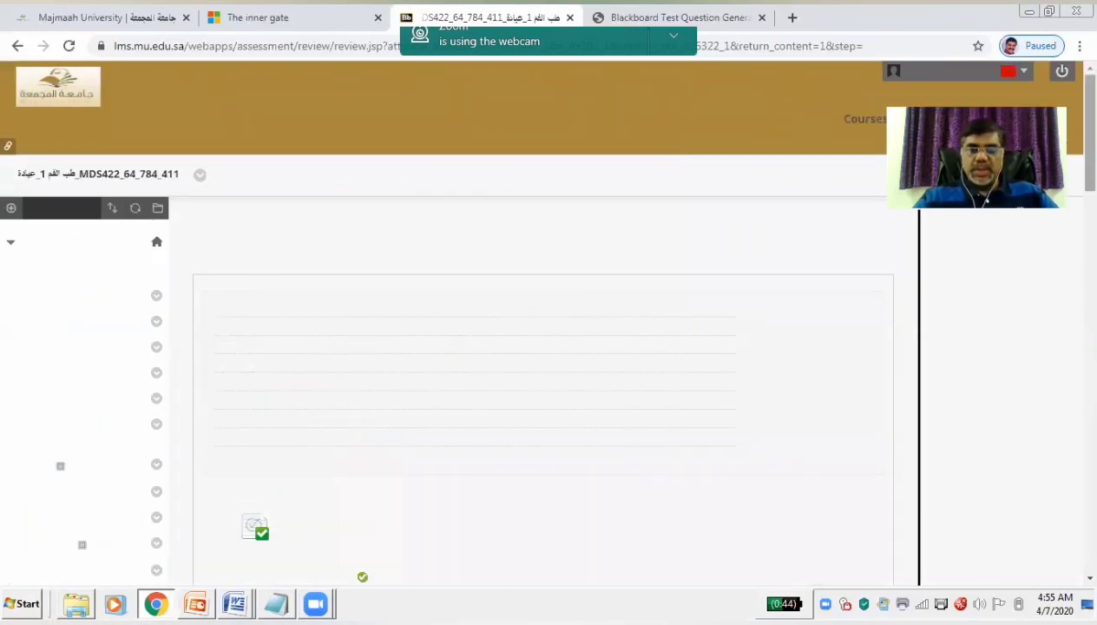
Review the attempt's score, the answers and feedback for all eight questions, and return to the course content.
{"action": "left_click_drag", "start_coordinate": [1090, 133], "coordinate": [1090, 187]}
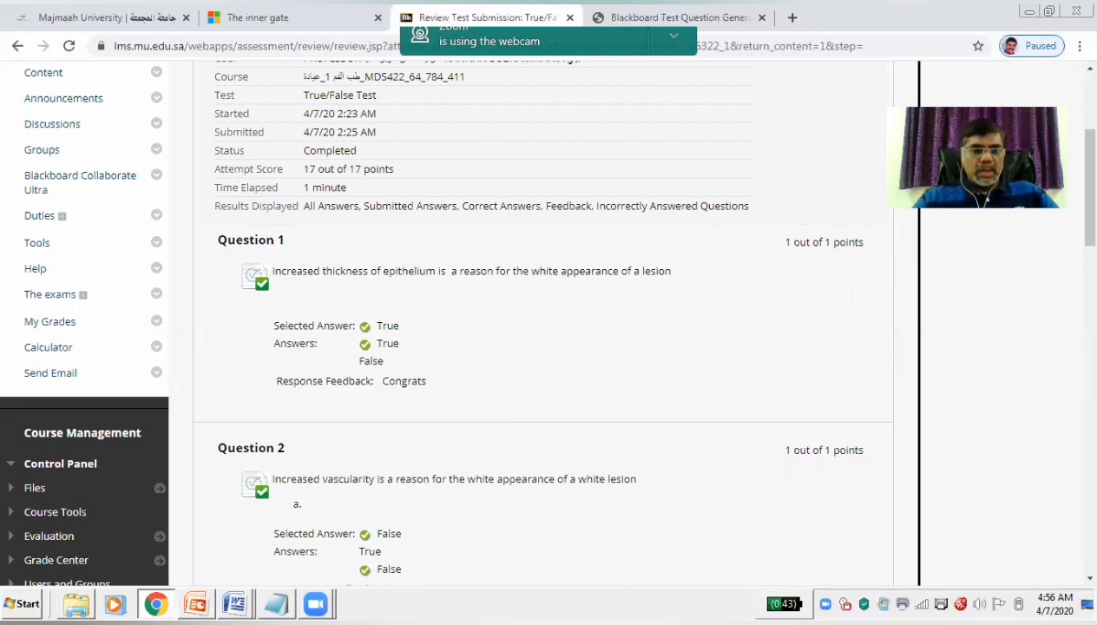
{"action": "scroll", "coordinate": [902, 261], "scroll_direction": "down", "scroll_amount": 3}
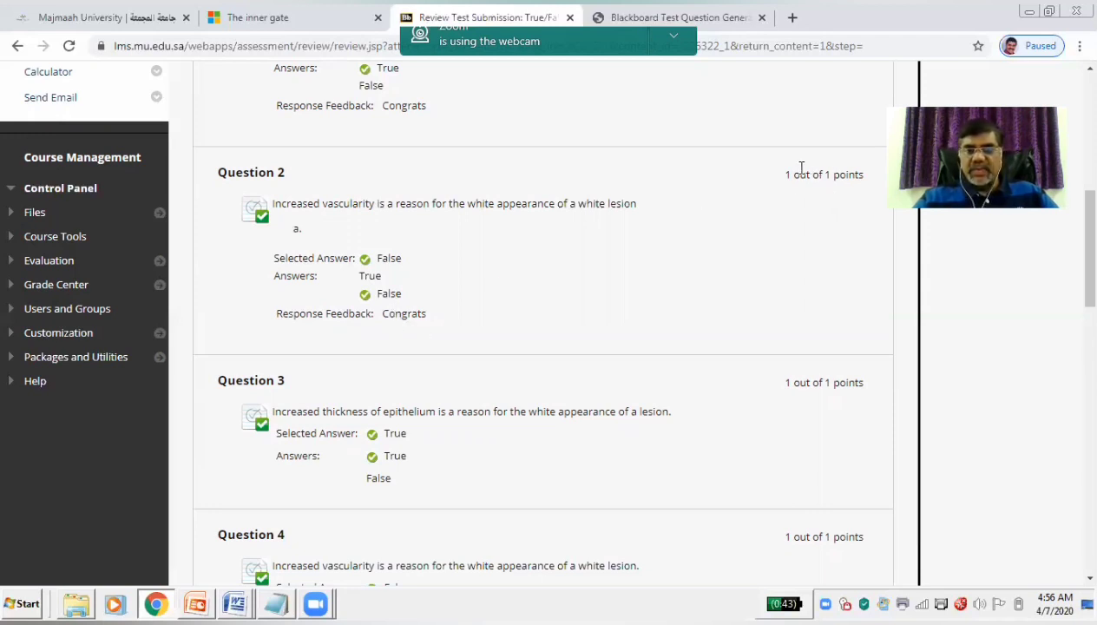
{"action": "scroll", "coordinate": [872, 206], "scroll_direction": "down", "scroll_amount": 4}
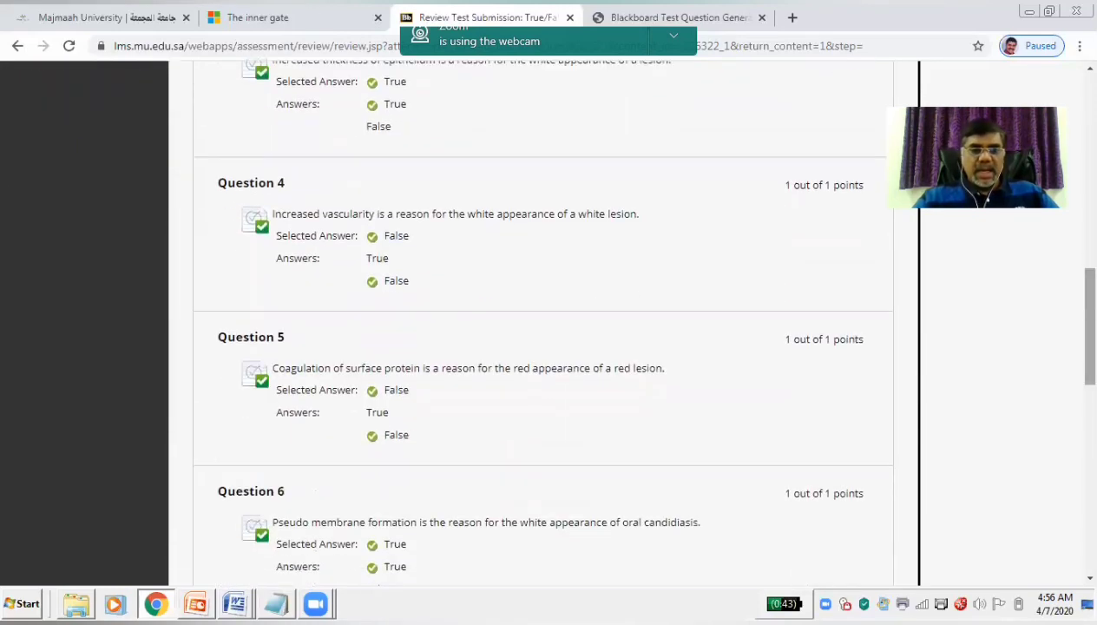
{"action": "scroll", "coordinate": [872, 206], "scroll_direction": "down", "scroll_amount": 2}
{"action": "scroll", "coordinate": [542, 321], "scroll_direction": "down", "scroll_amount": 2}
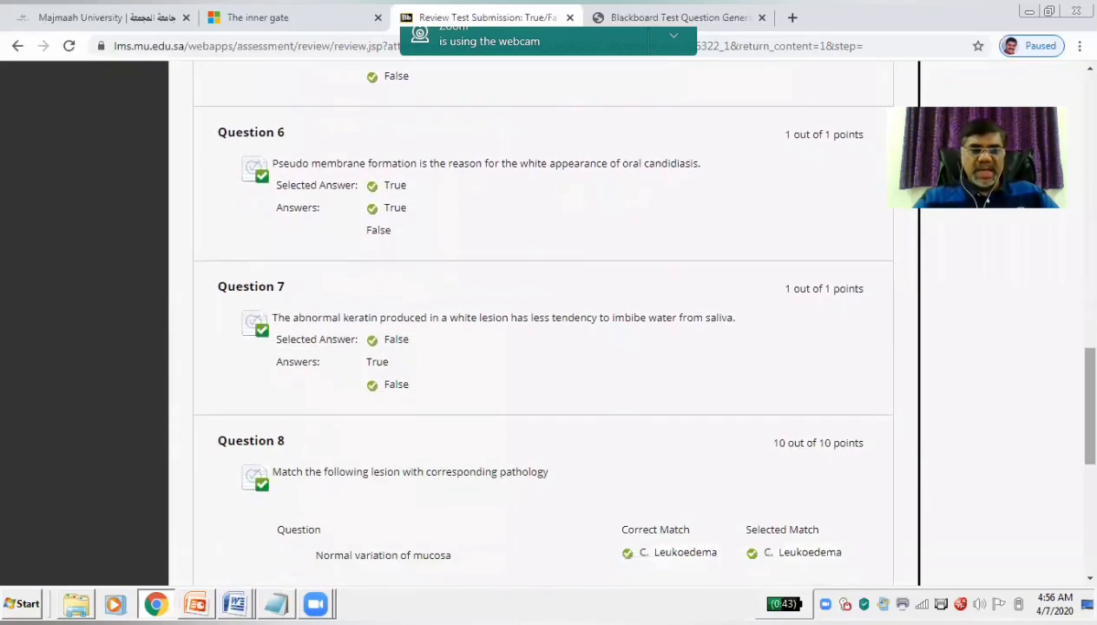
{"action": "scroll", "coordinate": [542, 321], "scroll_direction": "down", "scroll_amount": 3}
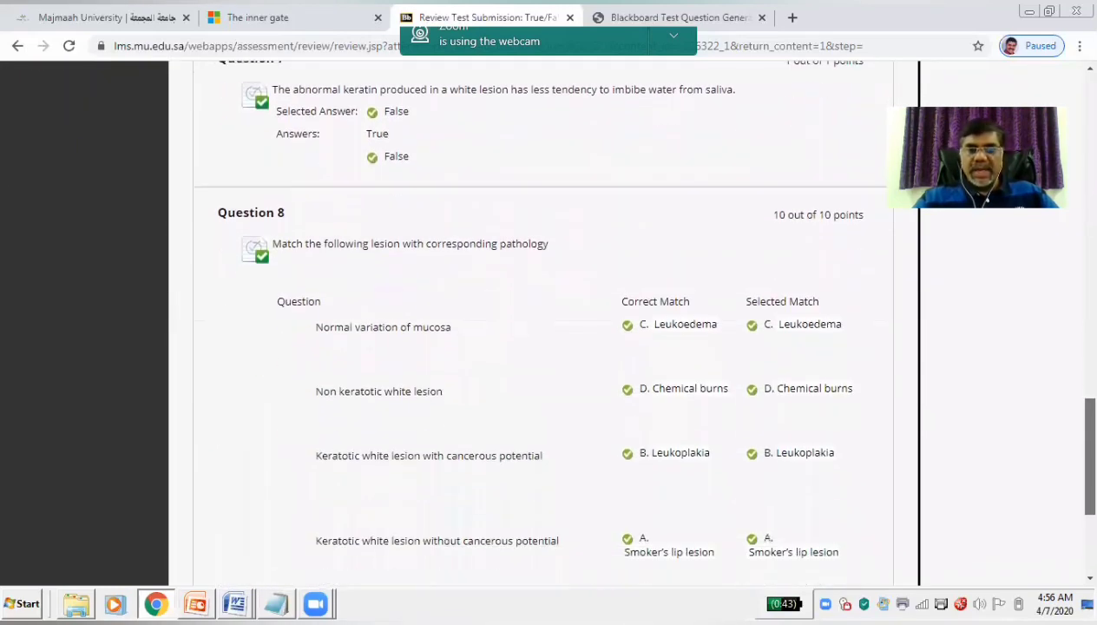
{"action": "scroll", "coordinate": [774, 385], "scroll_direction": "down", "scroll_amount": 2}
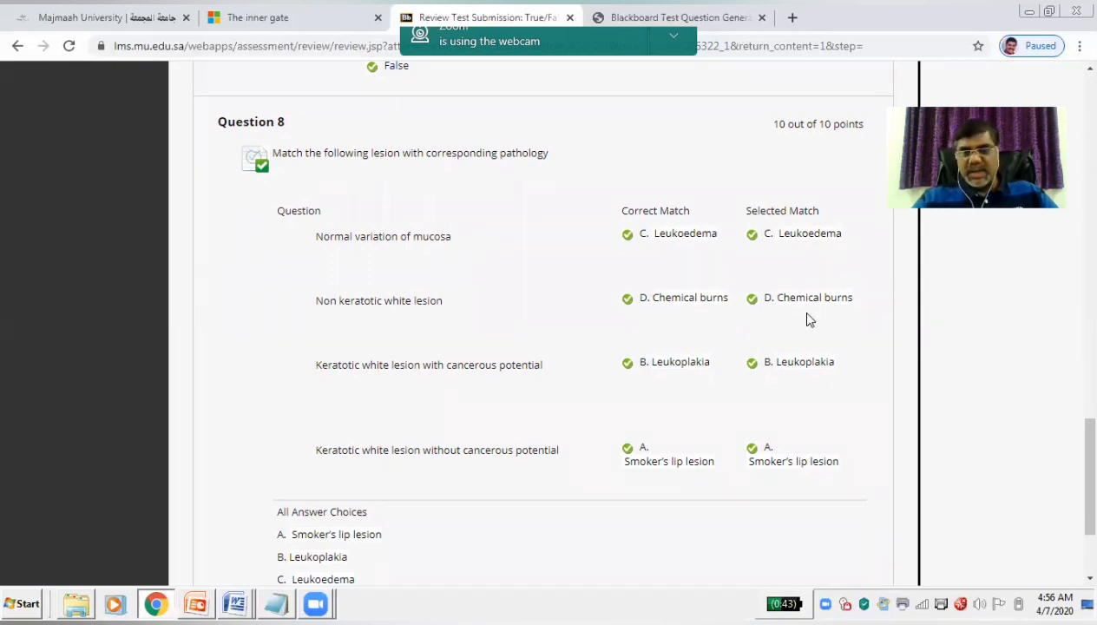
{"action": "left_click_drag", "start_coordinate": [1089, 473], "coordinate": [1090, 510]}
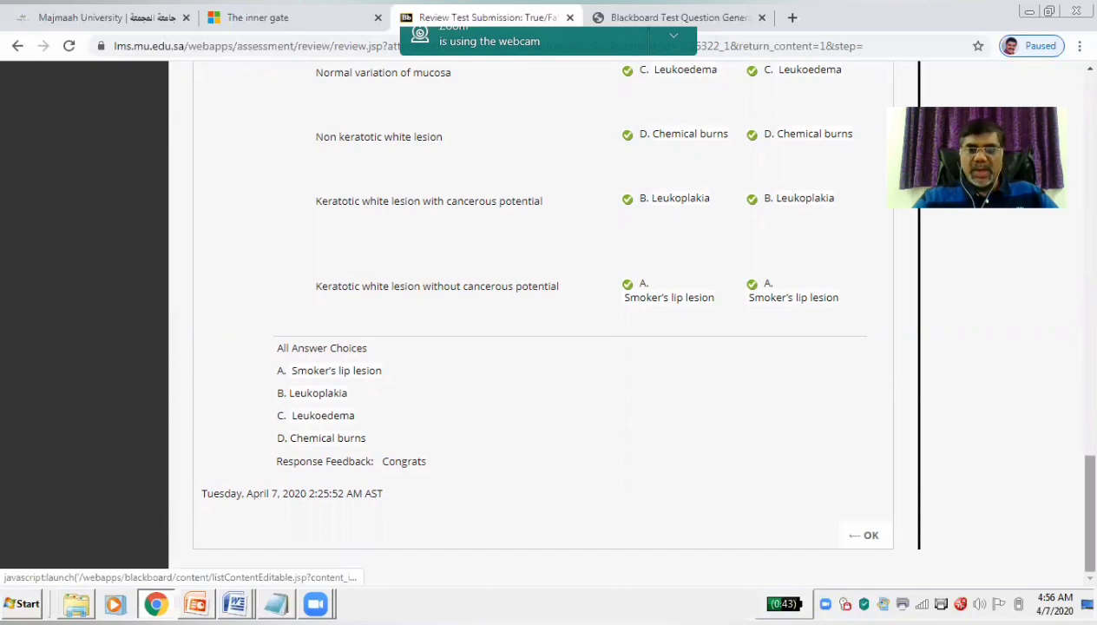
{"action": "left_click_drag", "start_coordinate": [1089, 503], "coordinate": [1090, 184]}
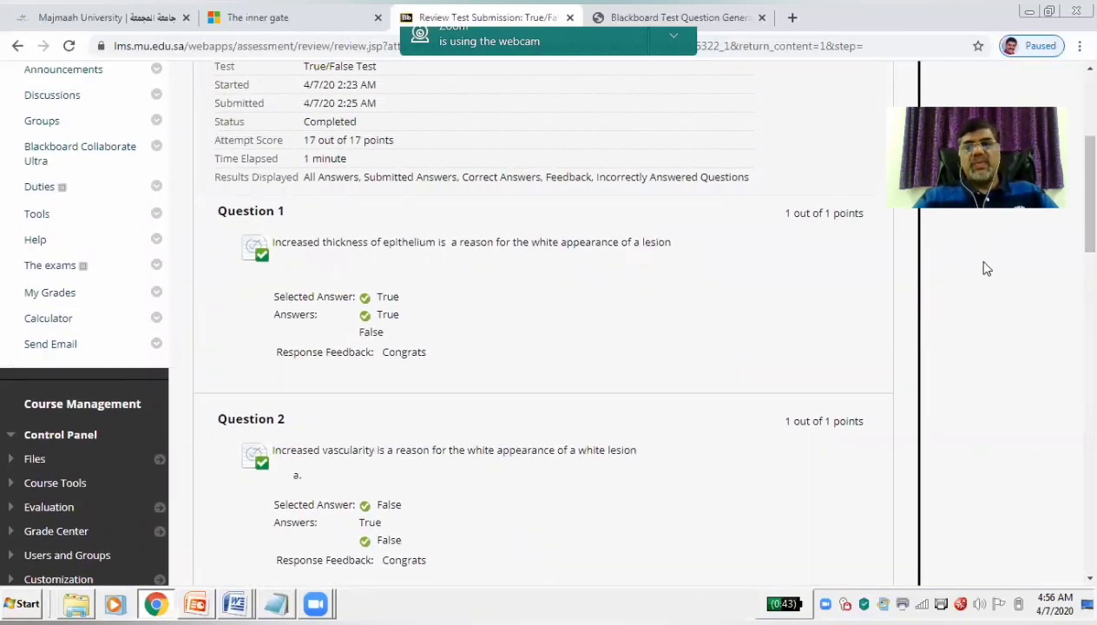
{"action": "scroll", "coordinate": [979, 264], "scroll_direction": "down", "scroll_amount": 2}
{"action": "left_click_drag", "start_coordinate": [1090, 223], "coordinate": [1090, 512]}
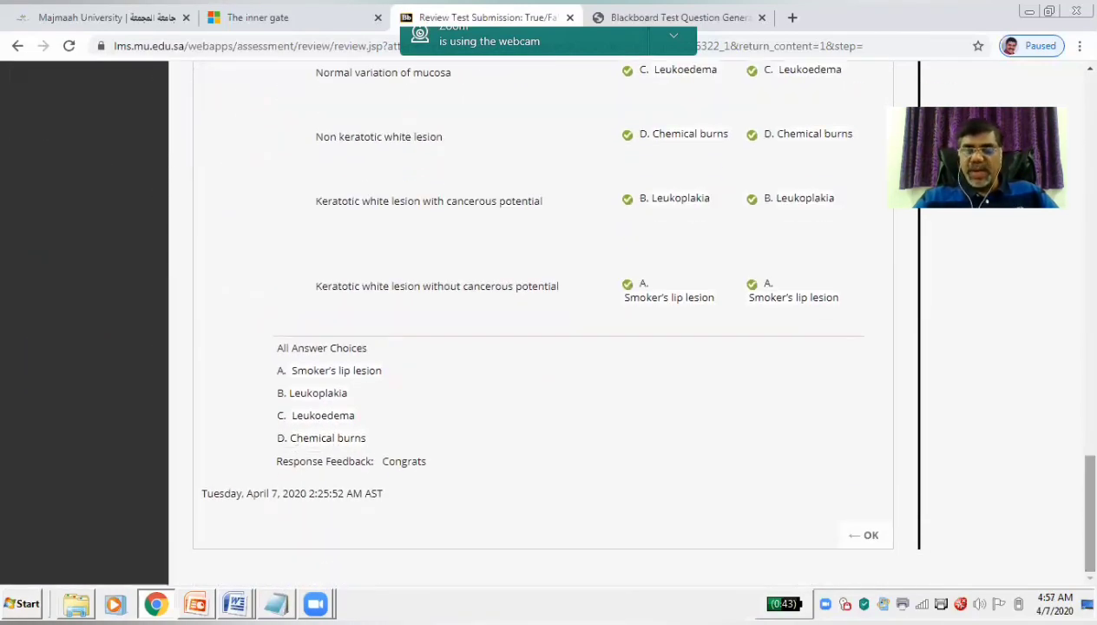
{"action": "left_click", "coordinate": [875, 538]}
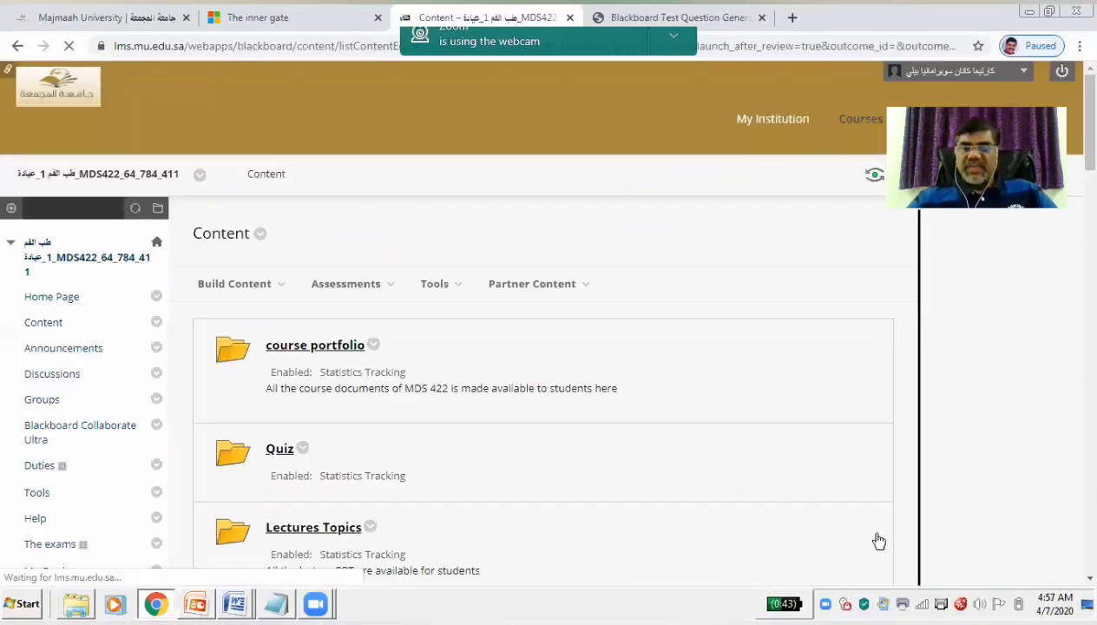